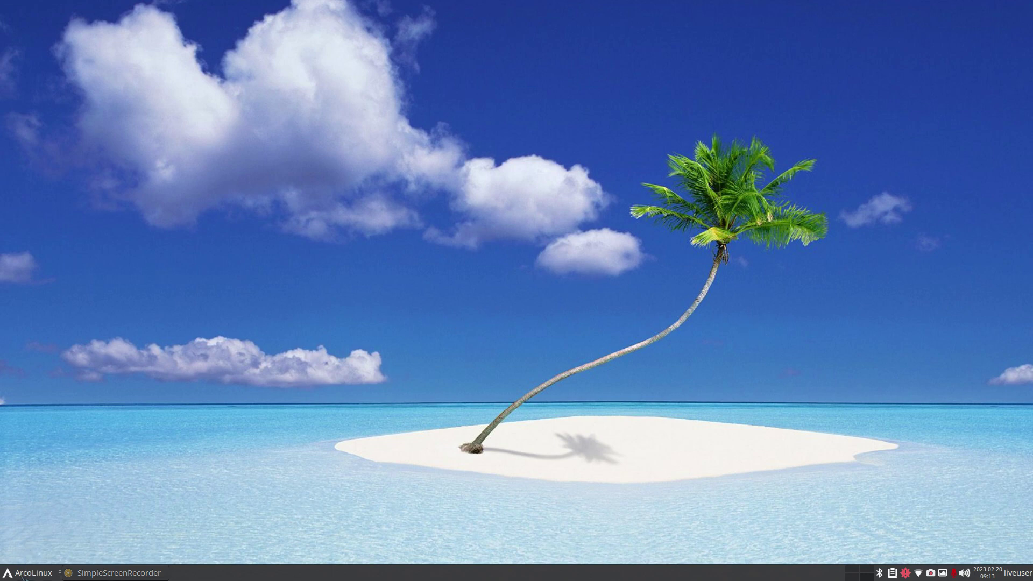
# Open Firefox, load the bookmarked Linux for Seniors YouTube channel and show its About page
pyautogui.click(24, 578)
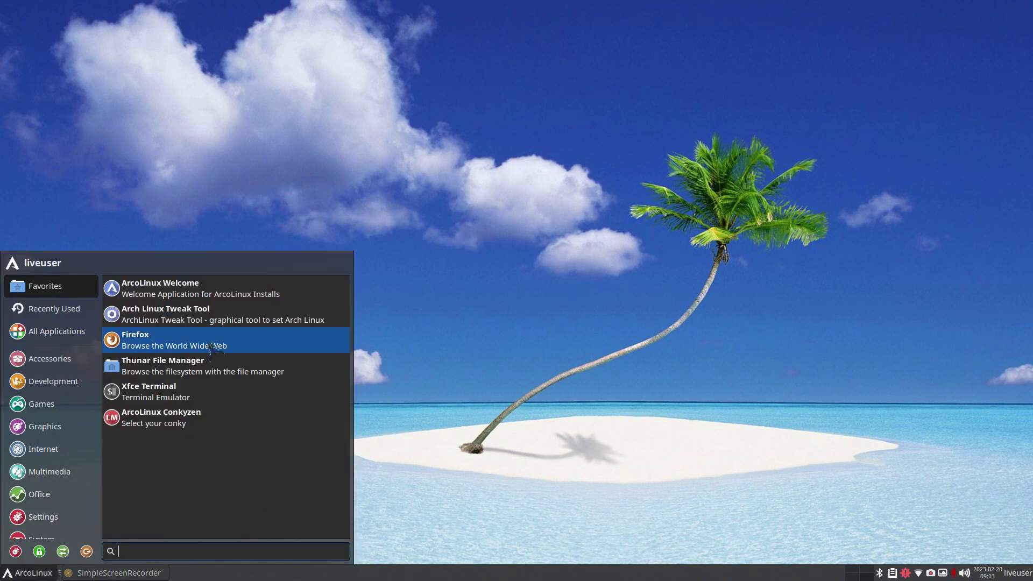
pyautogui.click(189, 347)
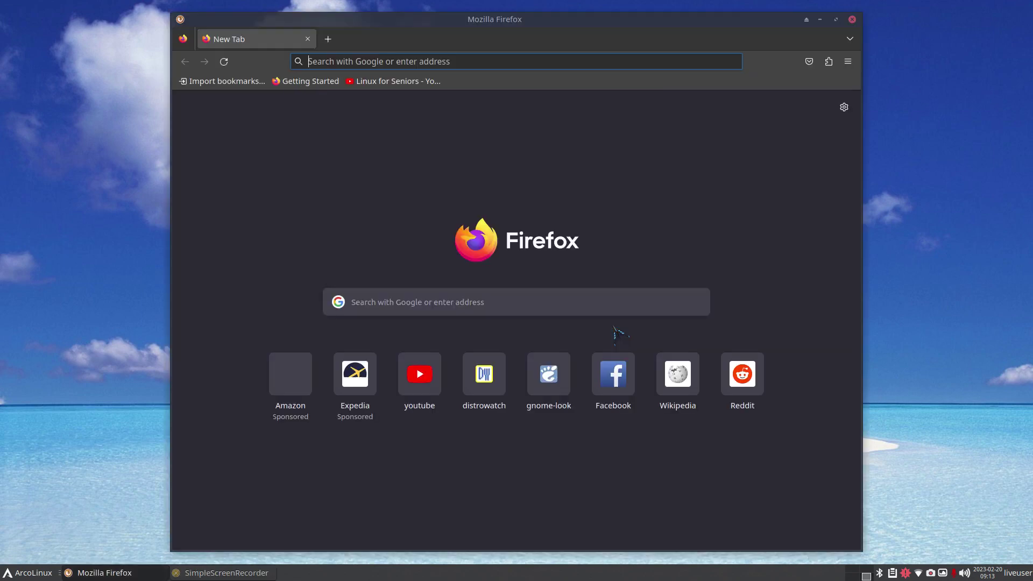
pyautogui.click(366, 81)
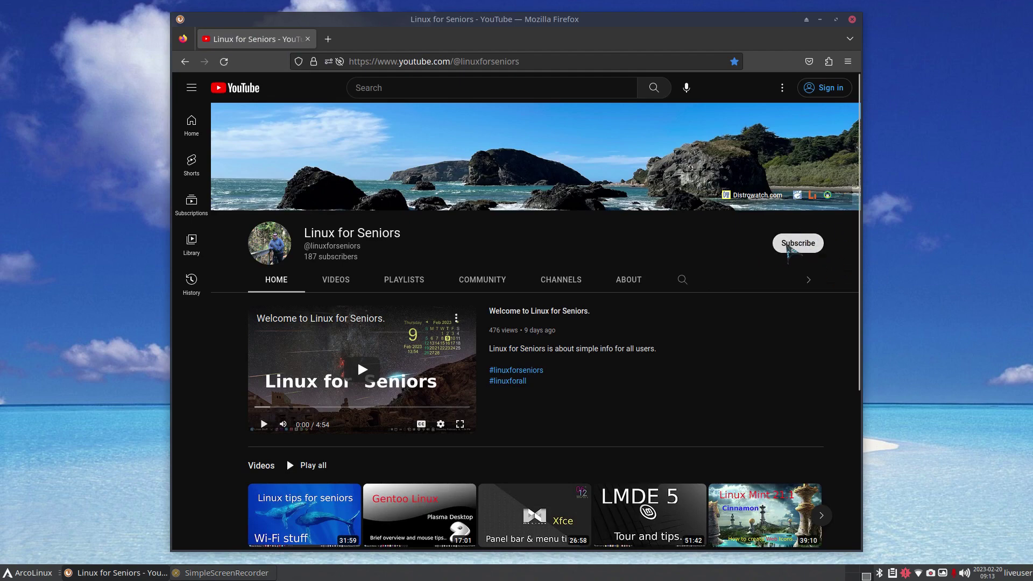
pyautogui.click(630, 281)
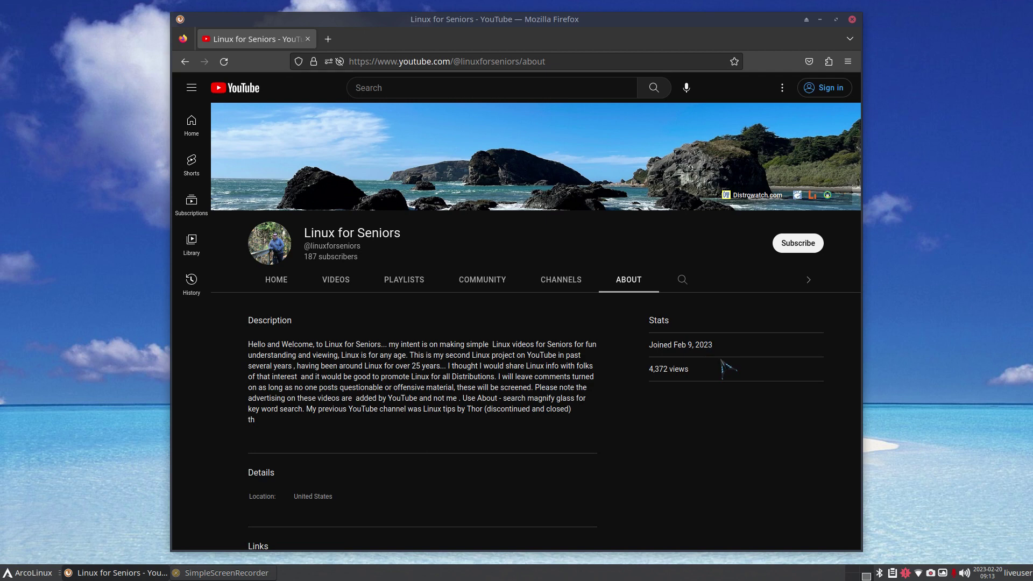
# Browse the channel's list of uploaded videos
pyautogui.click(337, 280)
pyautogui.scroll(-10, 325, 283)
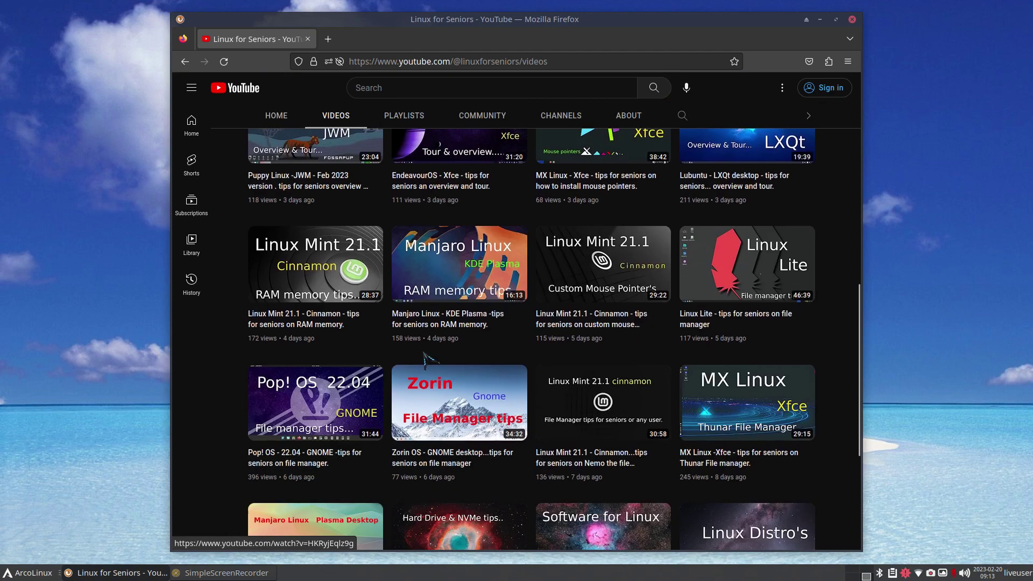
pyautogui.scroll(10, 325, 283)
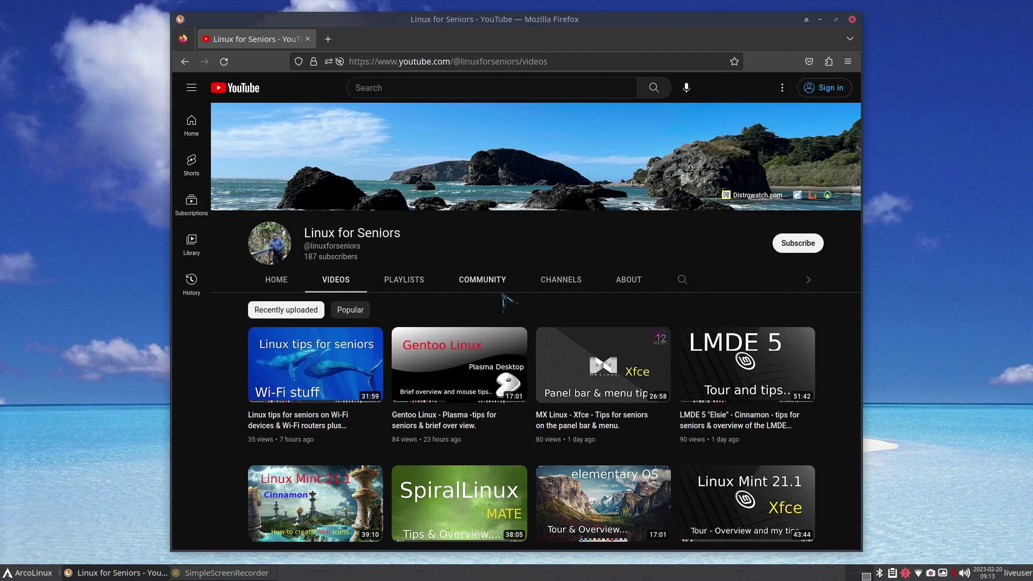
# Look through the channel's Community posts, including the QR code post
pyautogui.click(486, 286)
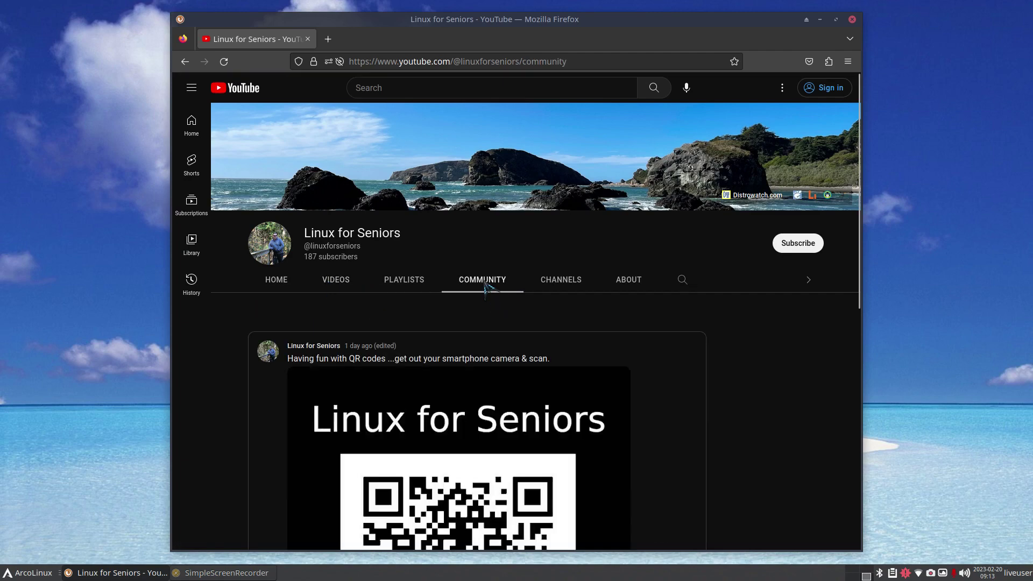
pyautogui.scroll(-8, 612, 316)
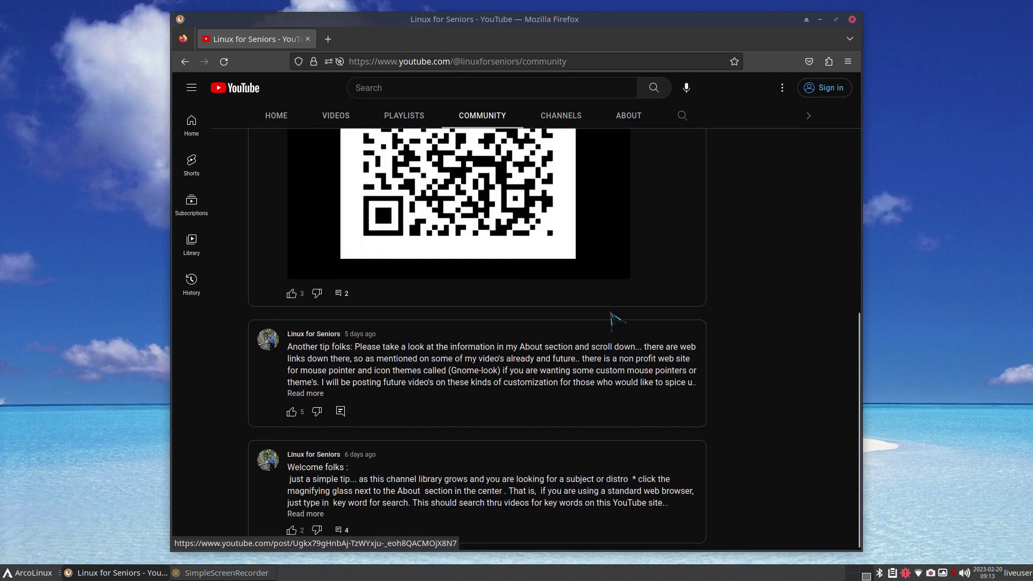
pyautogui.scroll(4, 597, 344)
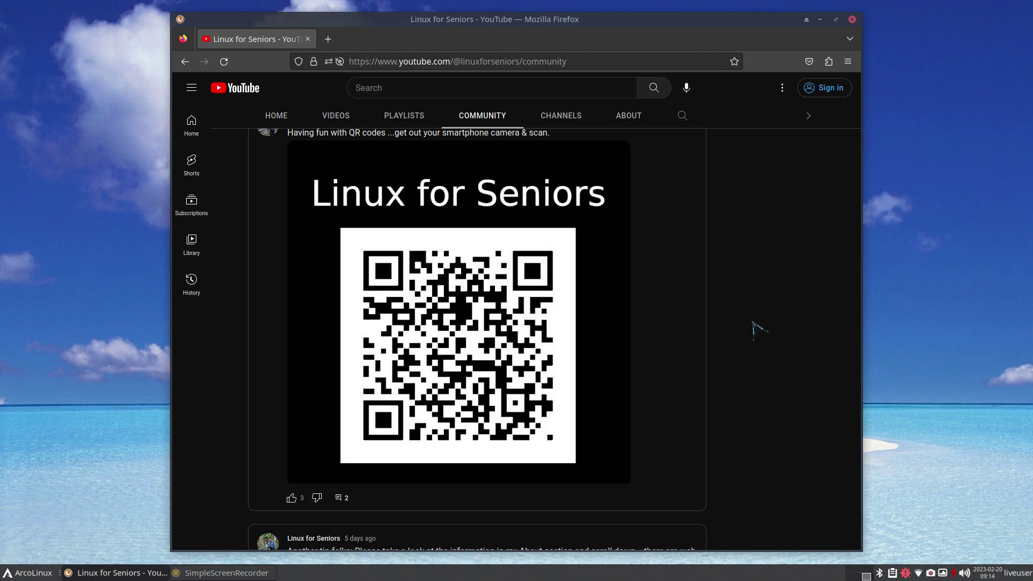
pyautogui.scroll(3, 758, 328)
pyautogui.scroll(5, 759, 329)
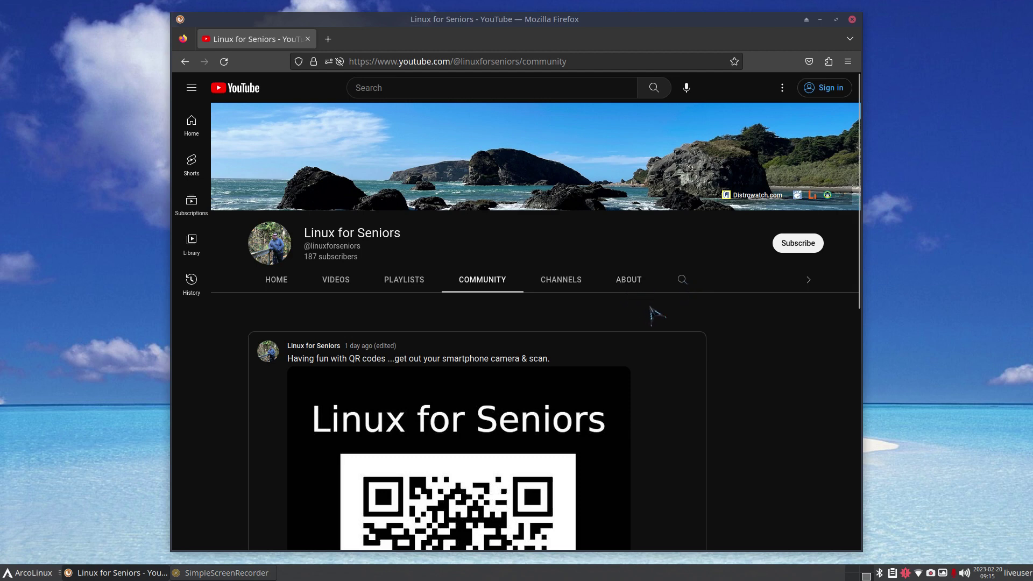
# Search within the channel for "mouse"
pyautogui.click(682, 280)
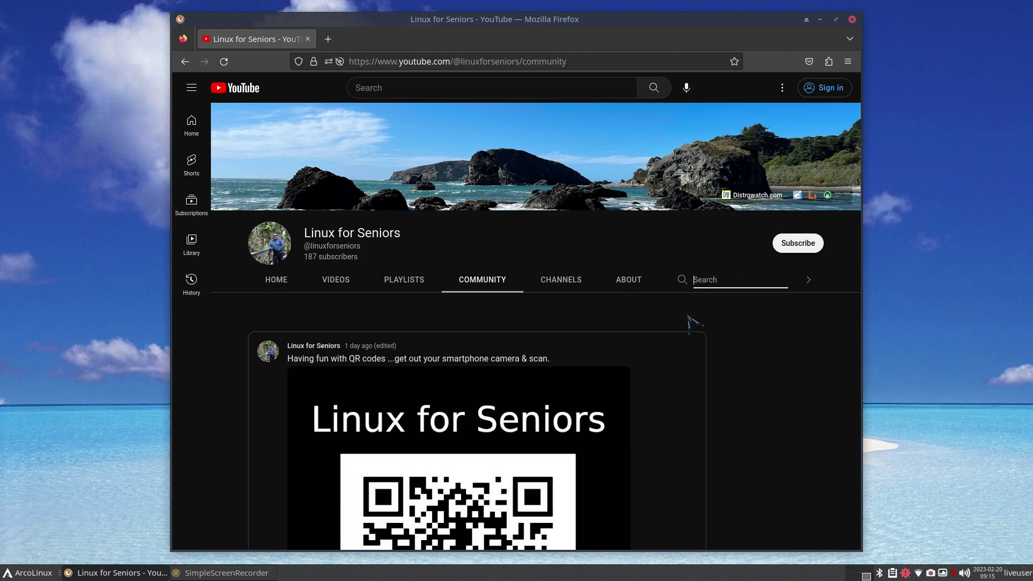
pyautogui.write('mouse')
pyautogui.press('Return')
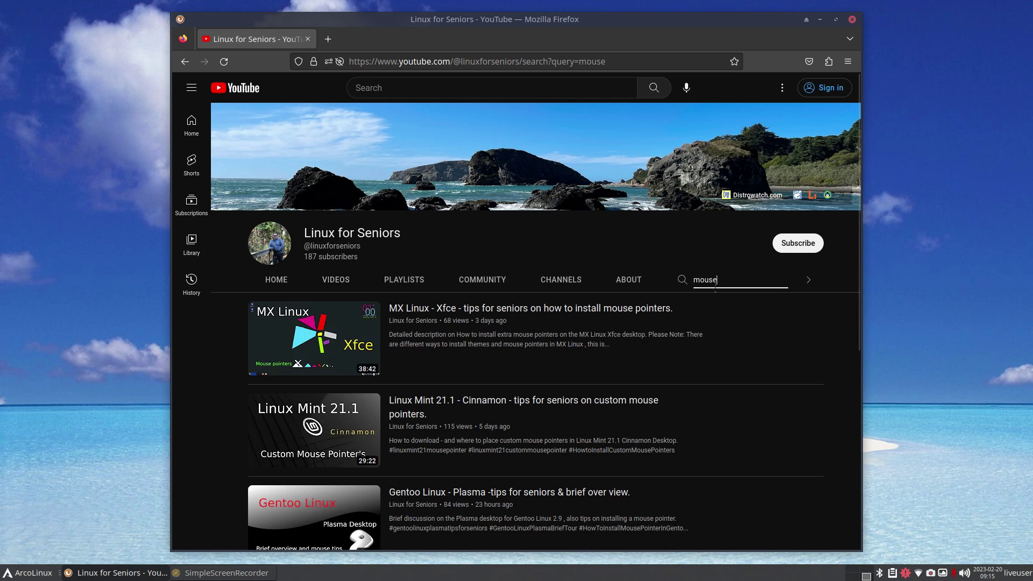
# Return to the channel's About page and follow its Distrowatch.com link
pyautogui.click(631, 285)
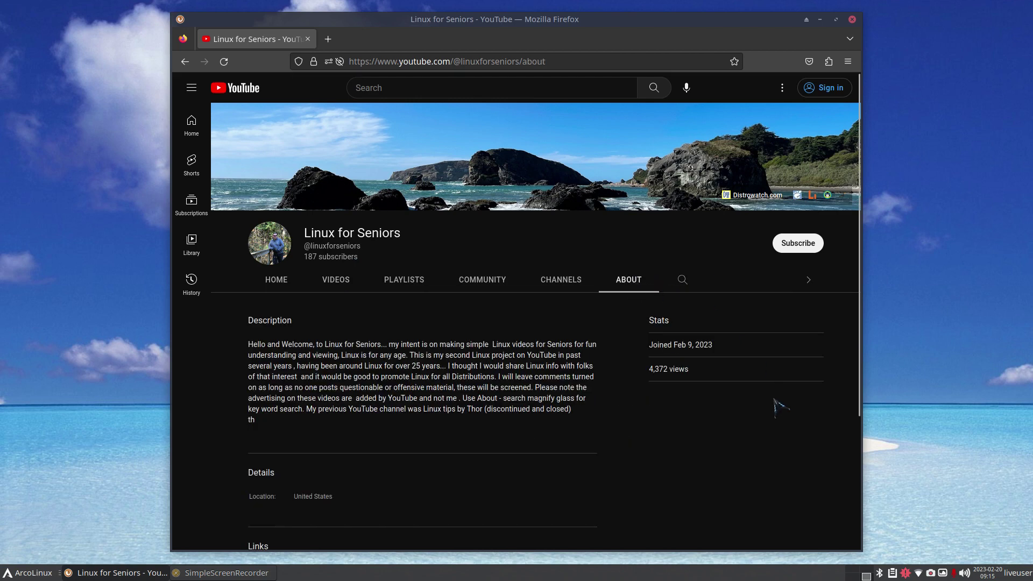
pyautogui.scroll(-3, 626, 401)
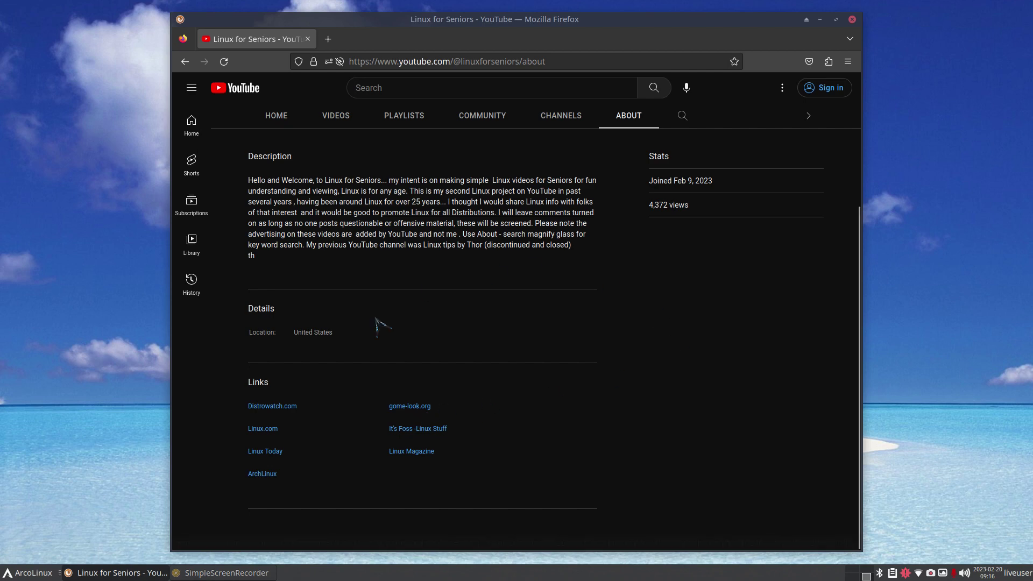
pyautogui.click(281, 409)
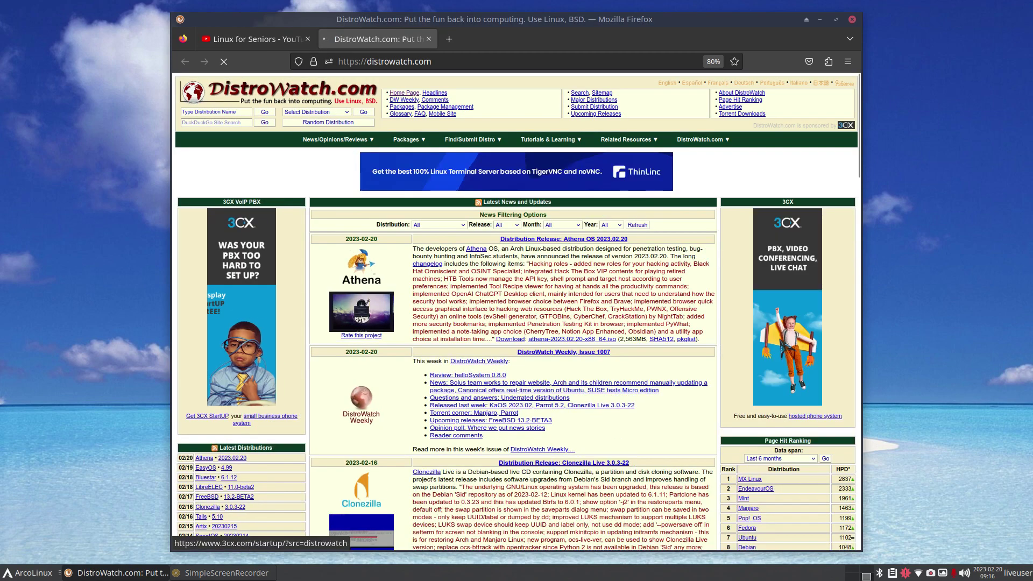
# Open the ArcoLinux page from DistroWatch's page hit ranking
pyautogui.scroll(-10, 797, 353)
pyautogui.scroll(5, 786, 347)
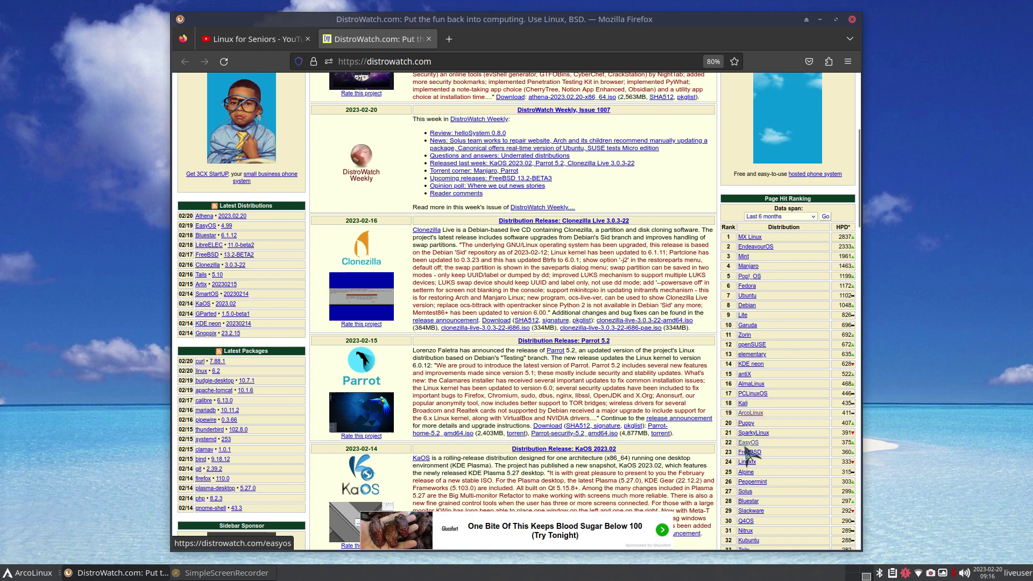
pyautogui.click(752, 414)
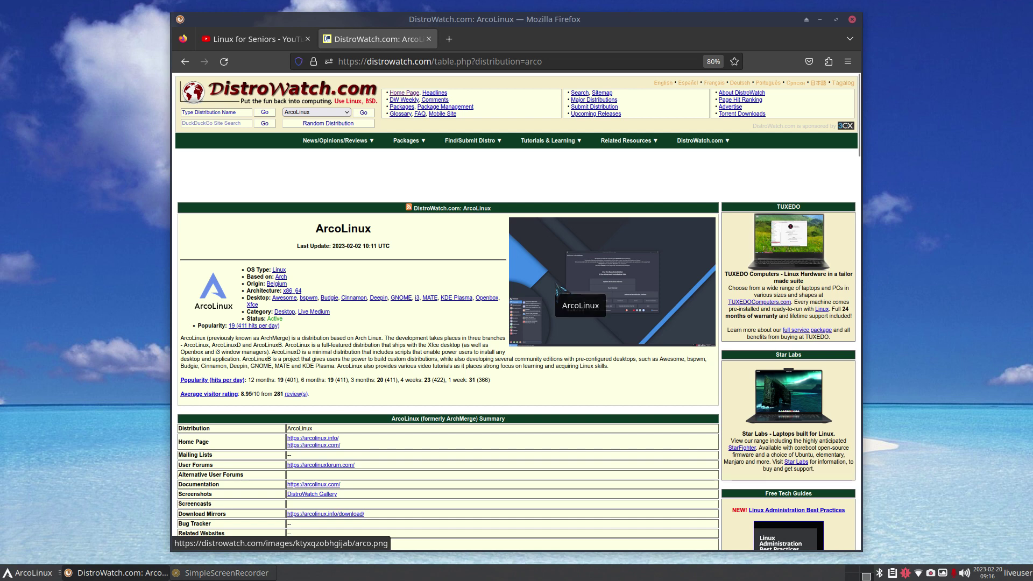
# Examine ArcoLinux's popularity, desktop editions and home page links, and close the browser
pyautogui.click(317, 313)
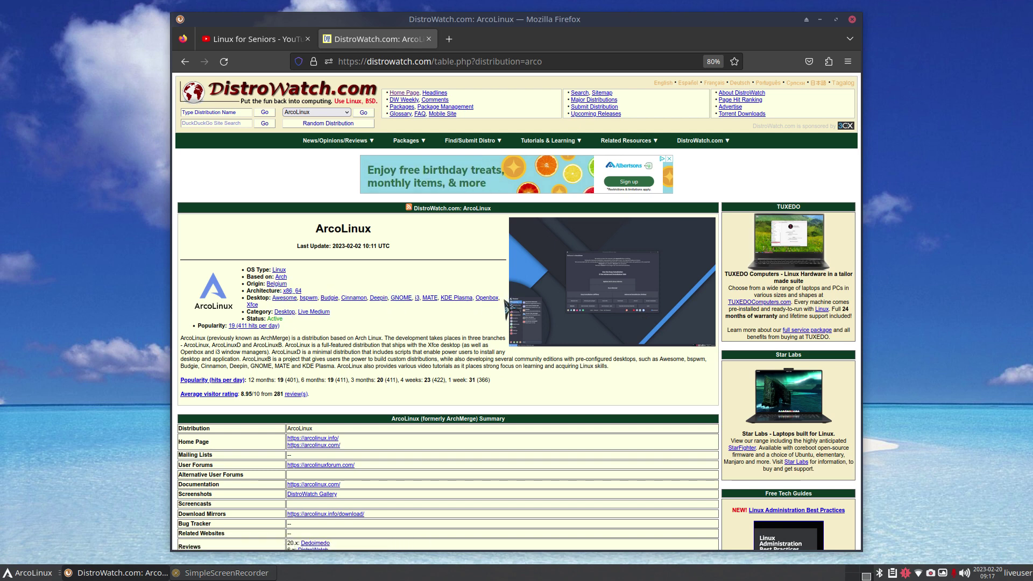
pyautogui.click(254, 306)
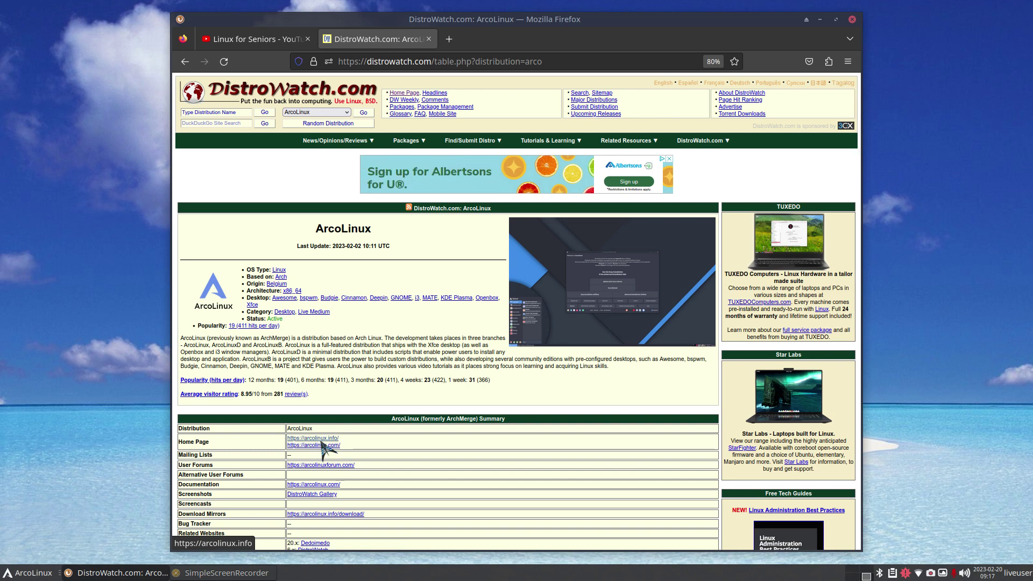
pyautogui.click(853, 19)
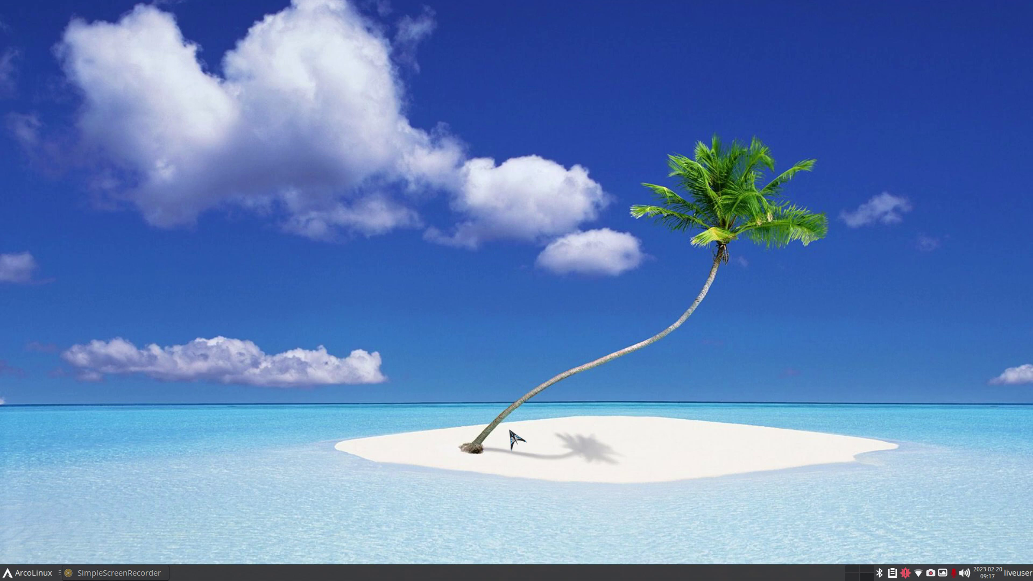
# View the About information of the Variety wallpaper changer and close it
pyautogui.click(942, 574)
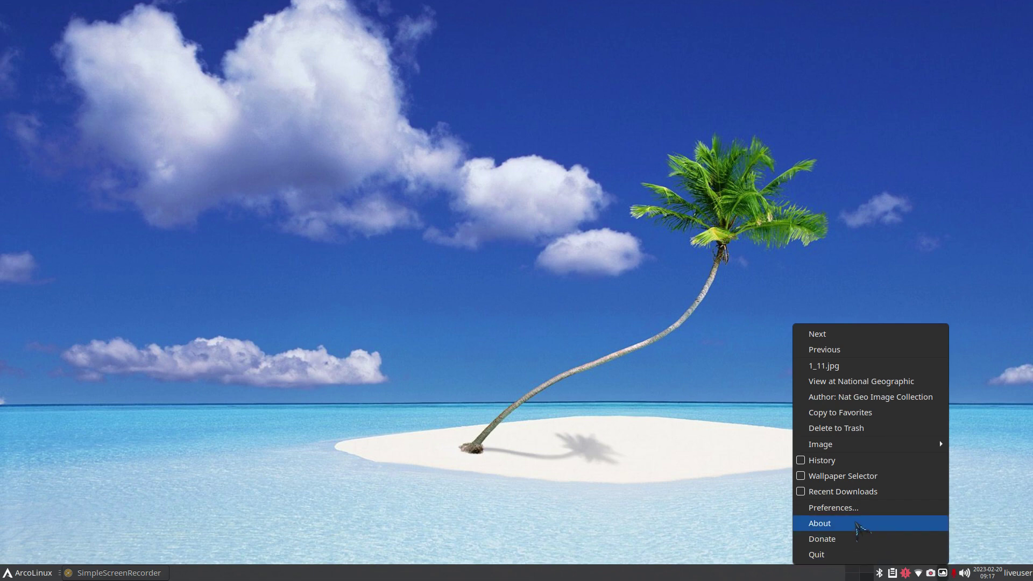
pyautogui.click(855, 523)
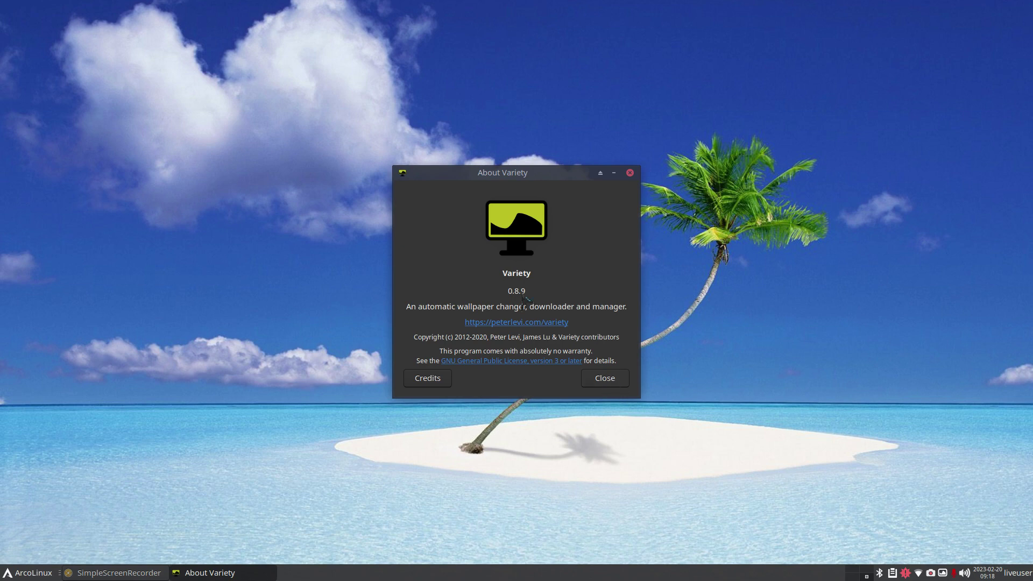
pyautogui.moveTo(502, 274); pyautogui.dragTo(530, 275)
pyautogui.click(606, 379)
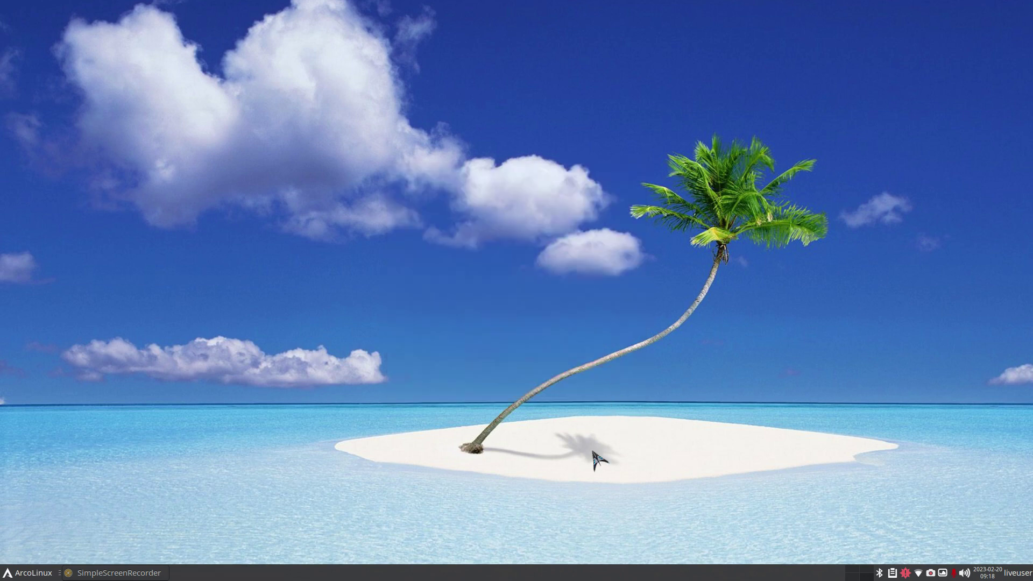
# Open Xfce Terminal, highlight the OS and desktop environment entries in the system summary, and move the window up and to the right
pyautogui.click(30, 573)
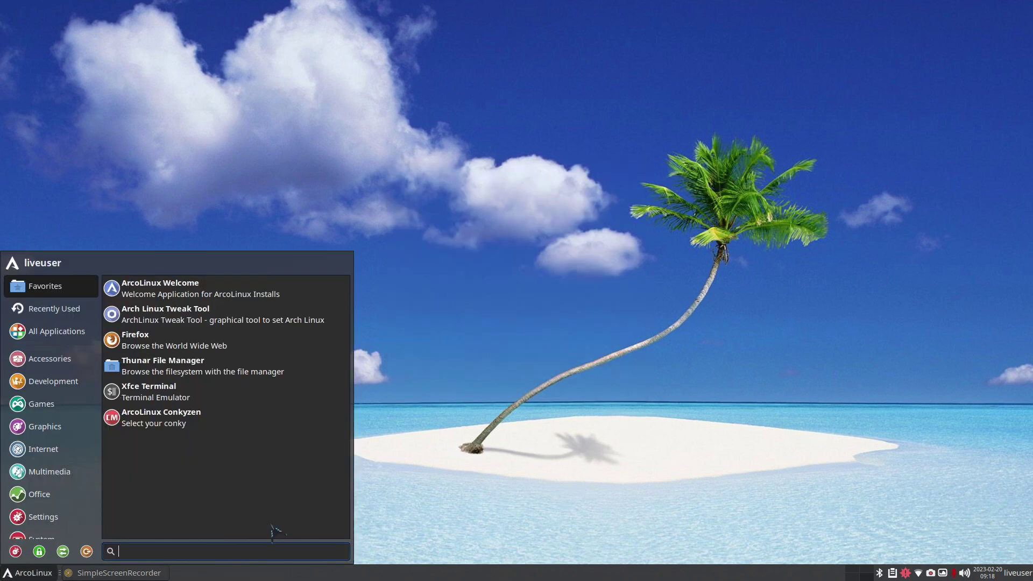
pyautogui.click(144, 399)
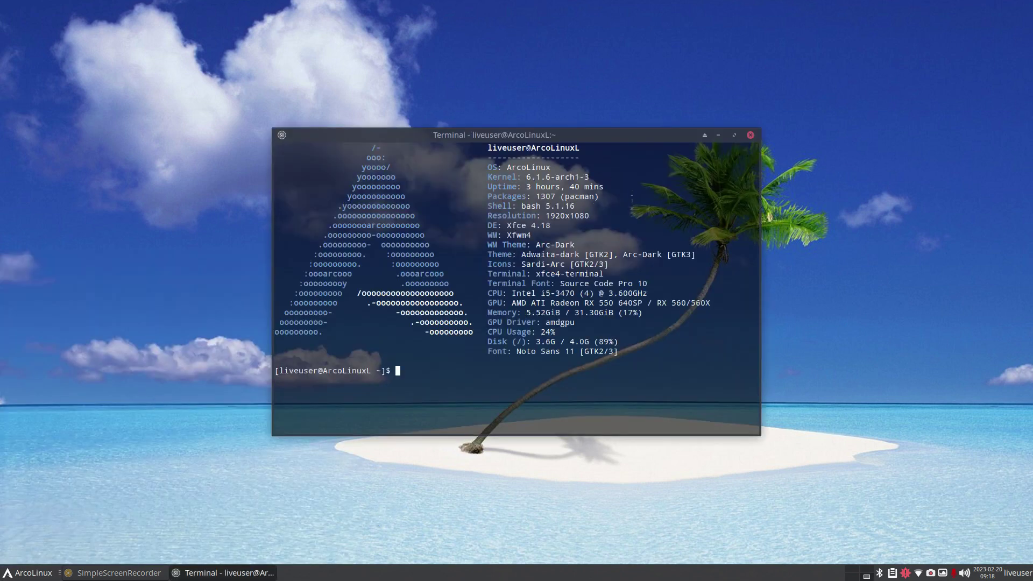
pyautogui.moveTo(507, 167); pyautogui.dragTo(551, 168)
pyautogui.moveTo(502, 225); pyautogui.dragTo(527, 225)
pyautogui.moveTo(667, 136); pyautogui.dragTo(701, 85)
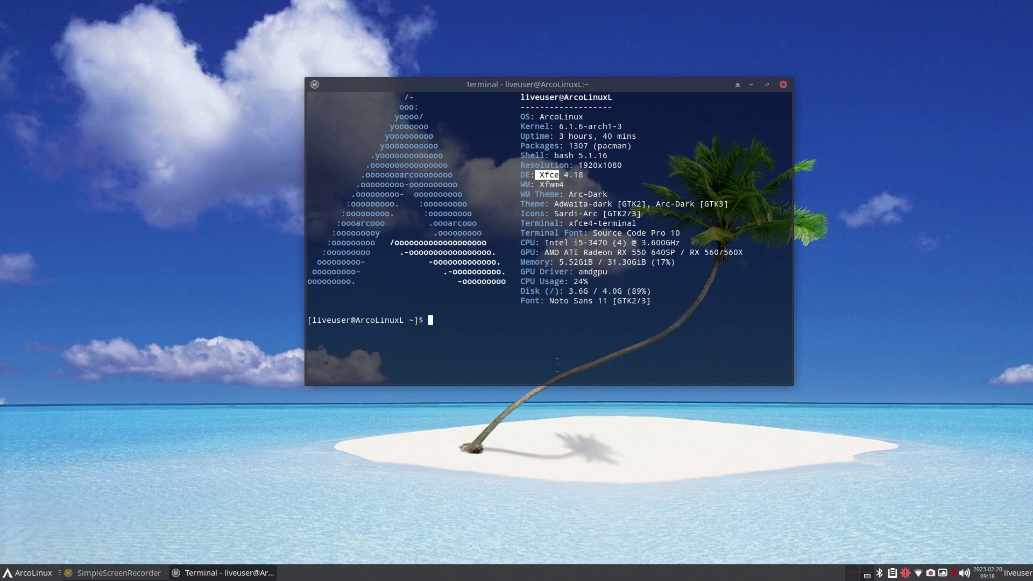
# Show the current month's calendar in the terminal with cal
pyautogui.write('cal')
pyautogui.press('Return')
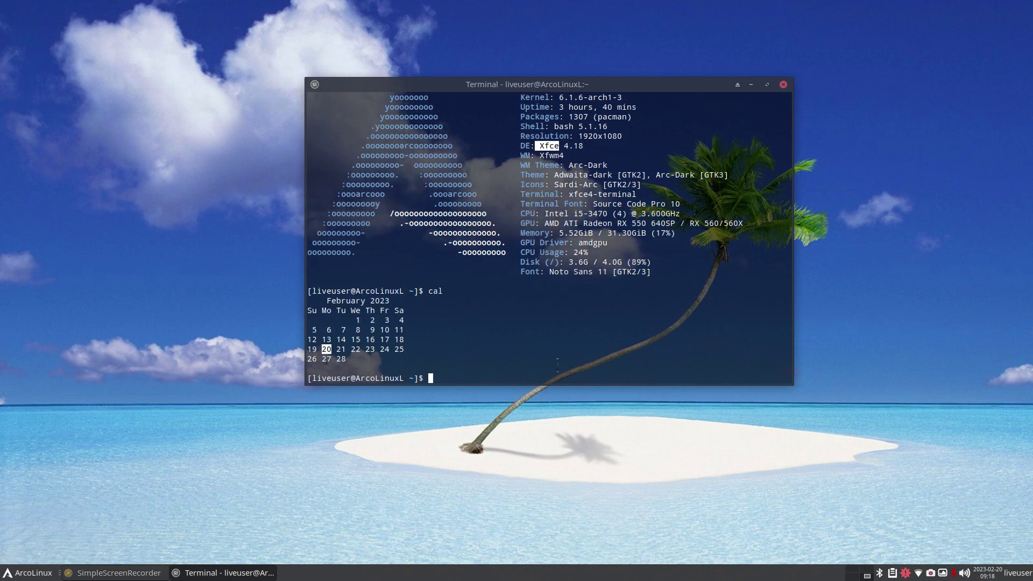
pyautogui.click(988, 573)
pyautogui.click(466, 348)
# Show the February 1965 calendar with cal feb 1965 and point out the 25th
pyautogui.write('cal feb')
pyautogui.press('BackSpace')
pyautogui.press('BackSpace')
pyautogui.press('BackSpace')
pyautogui.press('BackSpace')
pyautogui.write('feb')
pyautogui.write('1965')
pyautogui.press('Return')
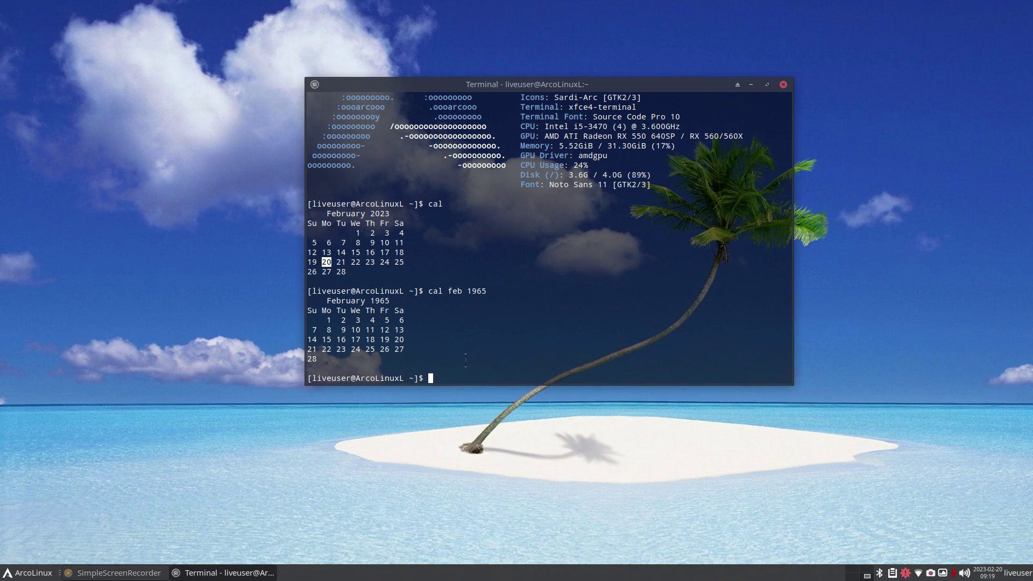
pyautogui.doubleClick(370, 349)
pyautogui.click(455, 374)
# Reuse the previous command as cal 3 1988 to show March 1988 and highlight the 27th
pyautogui.press('Up')
pyautogui.press('BackSpace')
pyautogui.press('BackSpace')
pyautogui.press('BackSpace')
pyautogui.press('BackSpace')
pyautogui.press('BackSpace')
pyautogui.press('BackSpace')
pyautogui.press('BackSpace')
pyautogui.press('BackSpace')
pyautogui.write('3 1988')
pyautogui.press('Return')
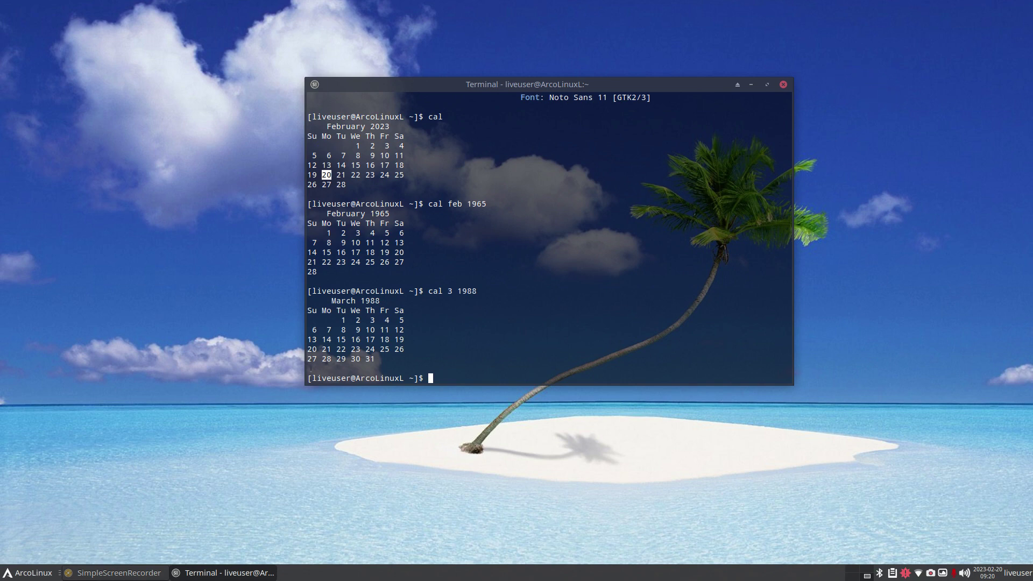
pyautogui.moveTo(309, 359); pyautogui.dragTo(322, 360)
pyautogui.click(456, 375)
# Show the July 1776 calendar with cal jul 1776 and highlight the 4th
pyautogui.write('cal jul 1776')
pyautogui.press('Return')
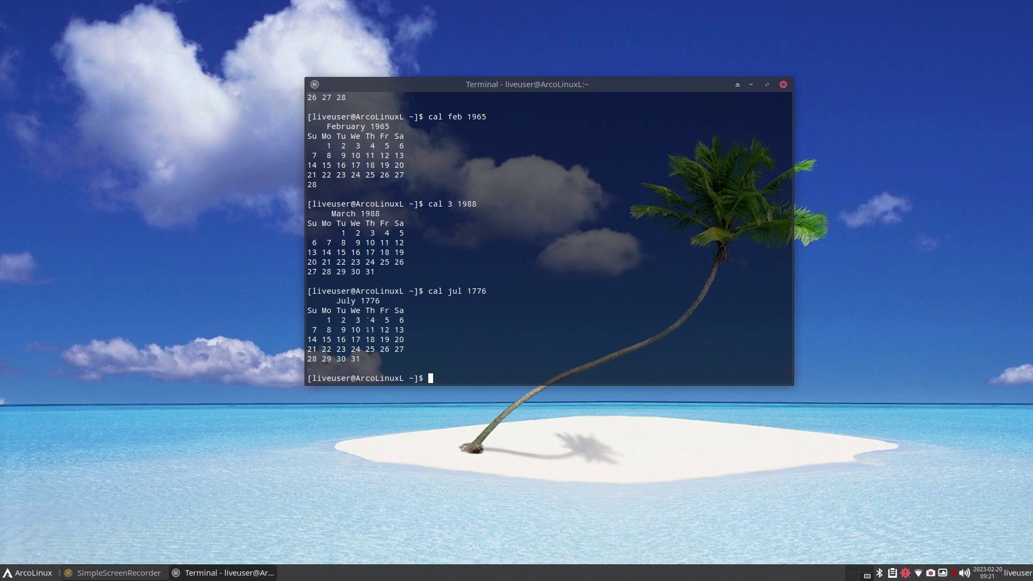
pyautogui.moveTo(367, 320); pyautogui.dragTo(379, 320)
pyautogui.click(487, 361)
# Clear the terminal, list the command history and highlight the aisleriot install line and the feb 1965 to jul 1776 cal entries
pyautogui.write('clear')
pyautogui.press('Return')
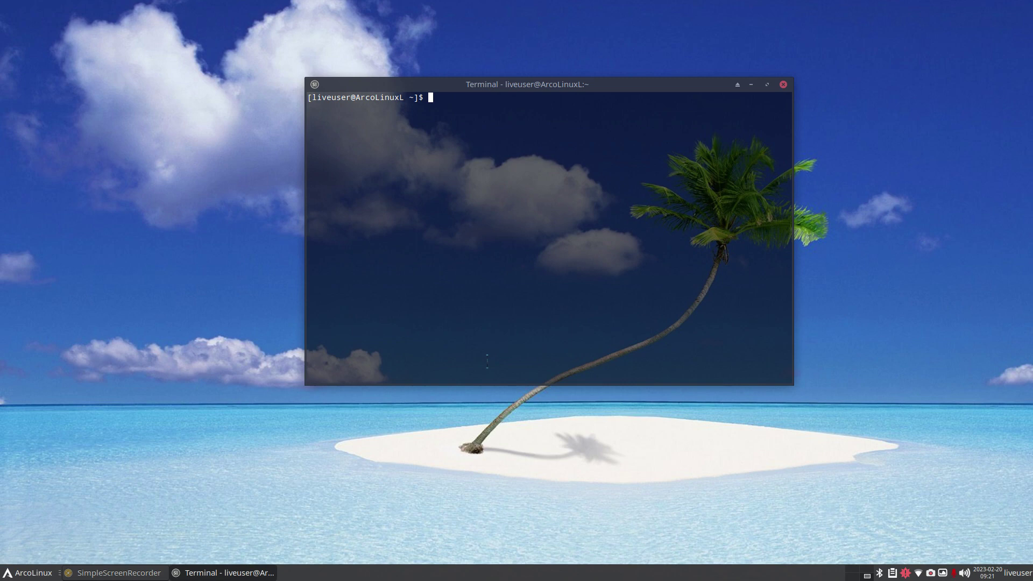
pyautogui.write('history')
pyautogui.press('Return')
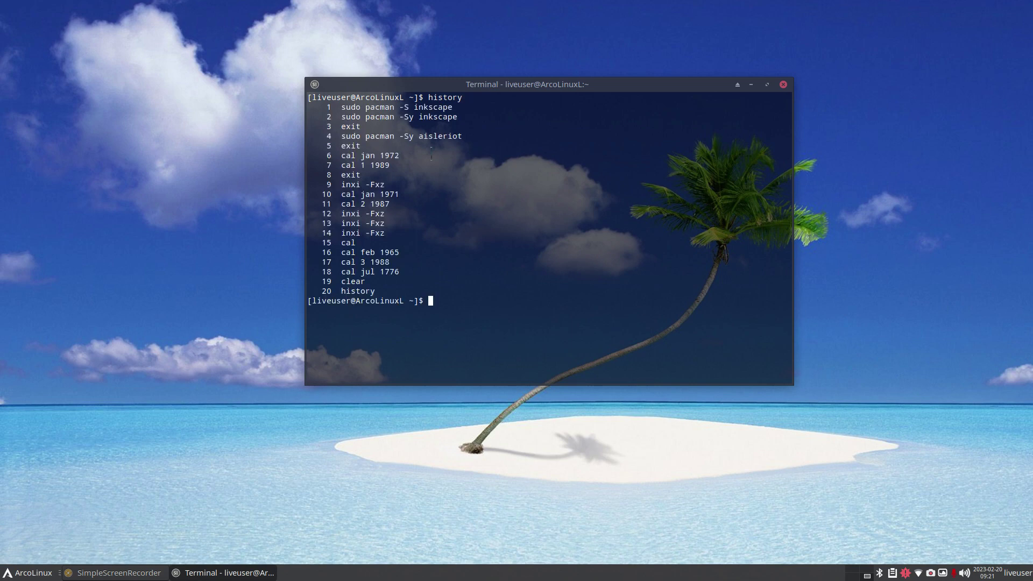
pyautogui.moveTo(341, 134); pyautogui.dragTo(465, 136)
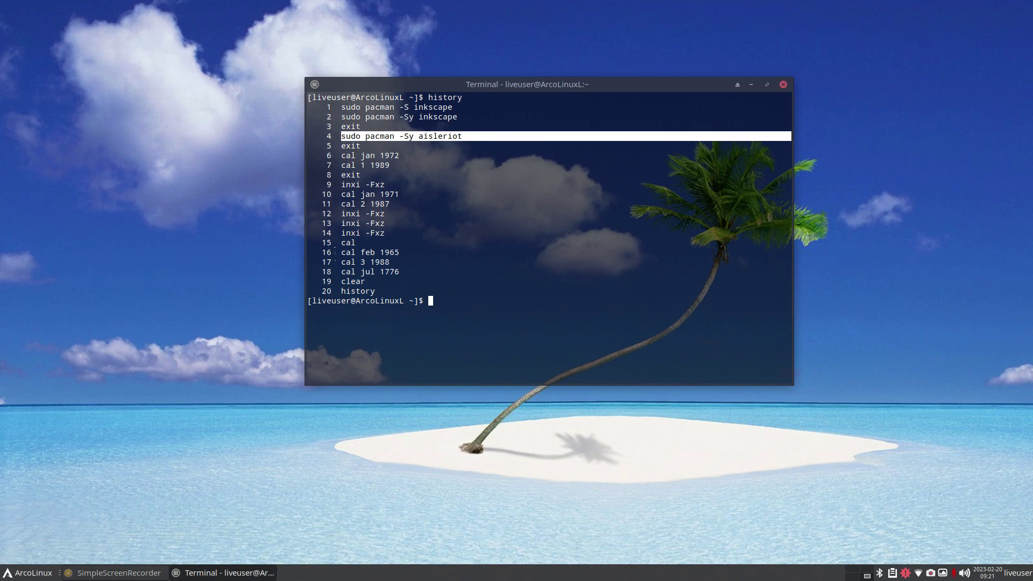
pyautogui.moveTo(336, 252); pyautogui.dragTo(409, 273)
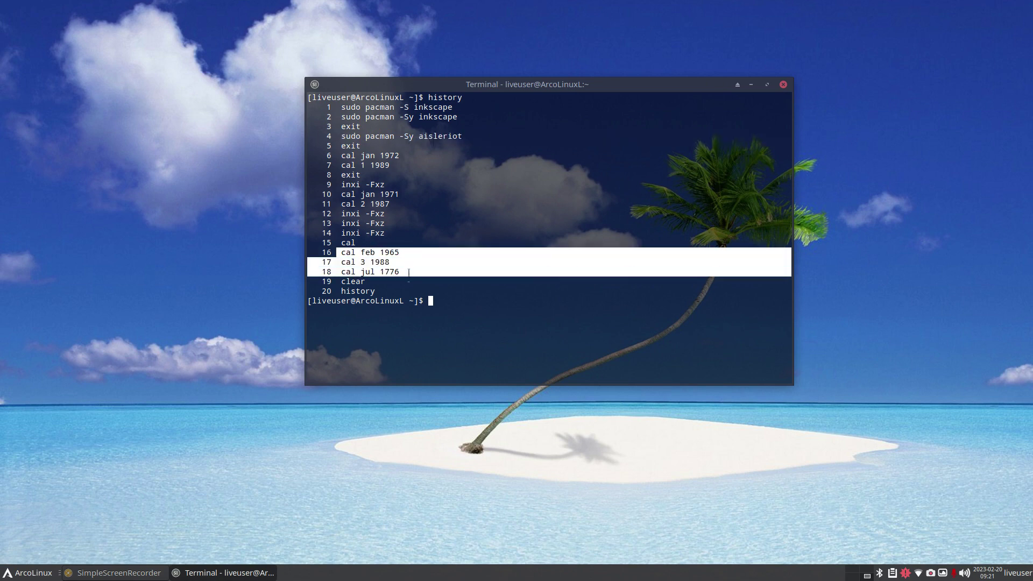
pyautogui.click(444, 182)
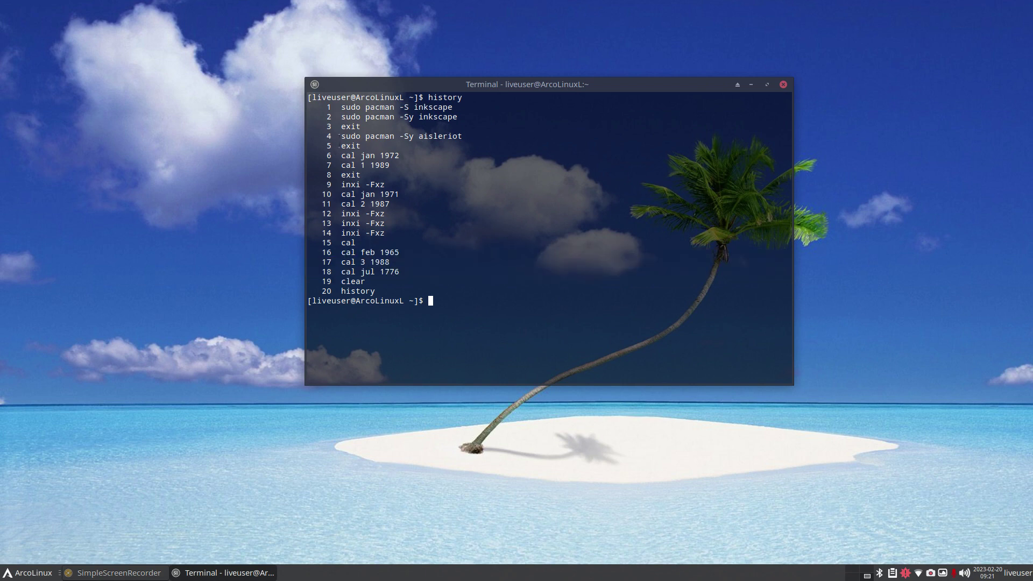
# Highlight the sudo pacman -Sy aisleriot history entry, launch AisleRiot Solitaire from the Games category, then close the game
pyautogui.moveTo(342, 136); pyautogui.dragTo(464, 141)
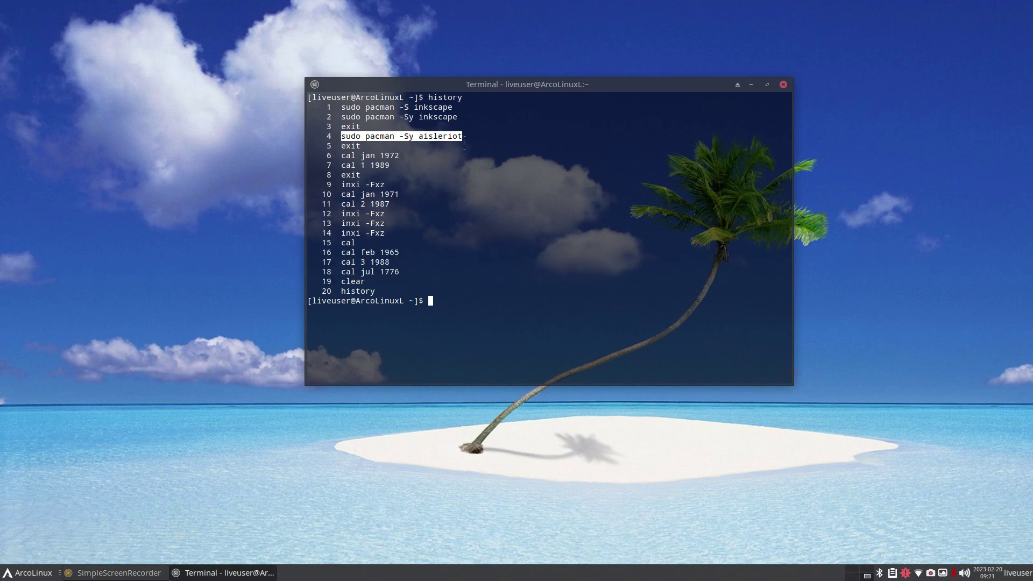
pyautogui.click(31, 573)
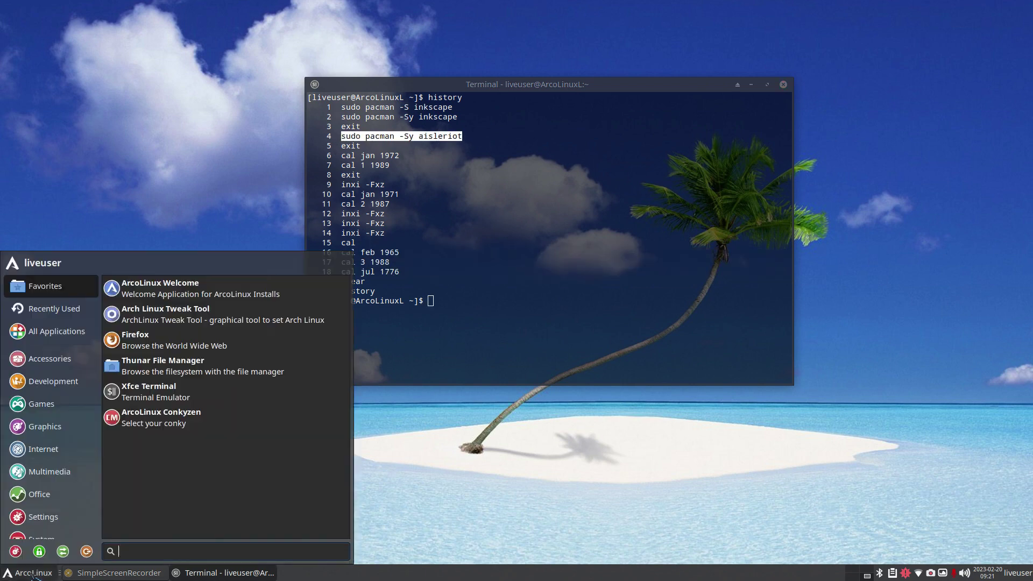
pyautogui.click(42, 404)
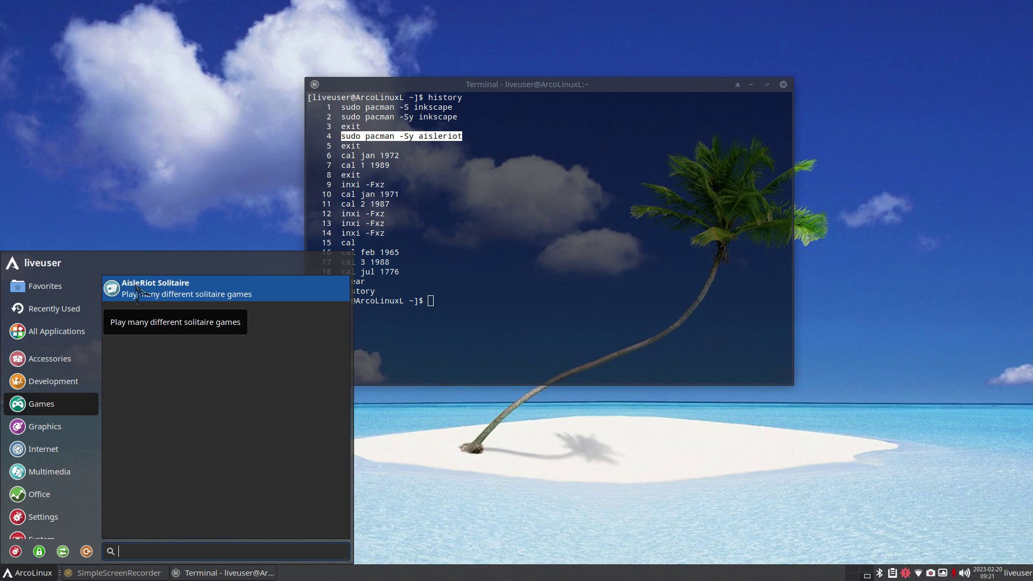
pyautogui.click(178, 294)
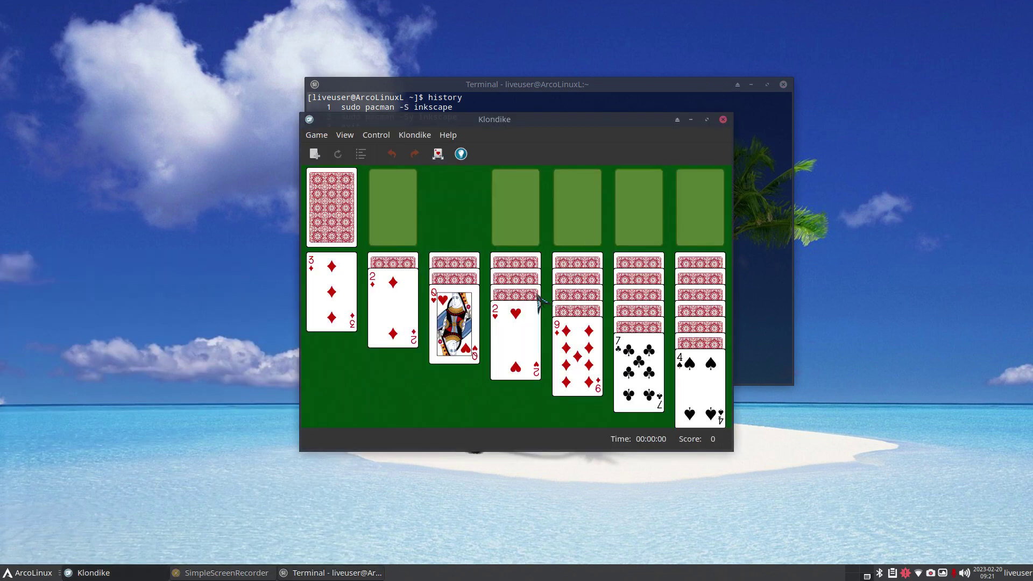
pyautogui.click(724, 119)
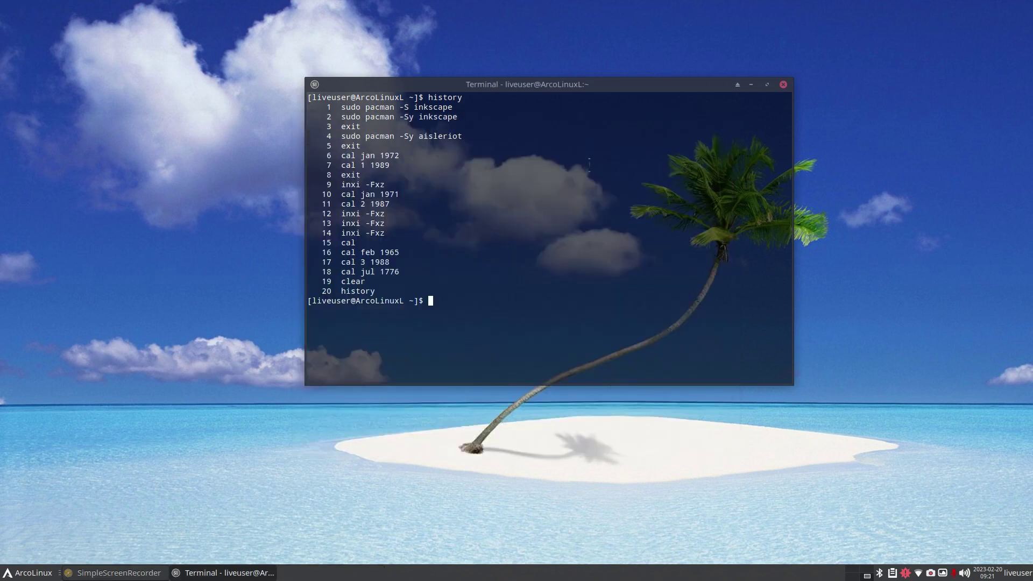
# Highlight the parts of the sudo pacman -Sy aisleriot history entry in turn, ending with the package name aisleriot
pyautogui.doubleClick(350, 136)
pyautogui.doubleClick(368, 136)
pyautogui.click(409, 160)
pyautogui.moveTo(366, 139); pyautogui.dragTo(408, 137)
pyautogui.click(438, 182)
pyautogui.moveTo(419, 139); pyautogui.dragTo(461, 137)
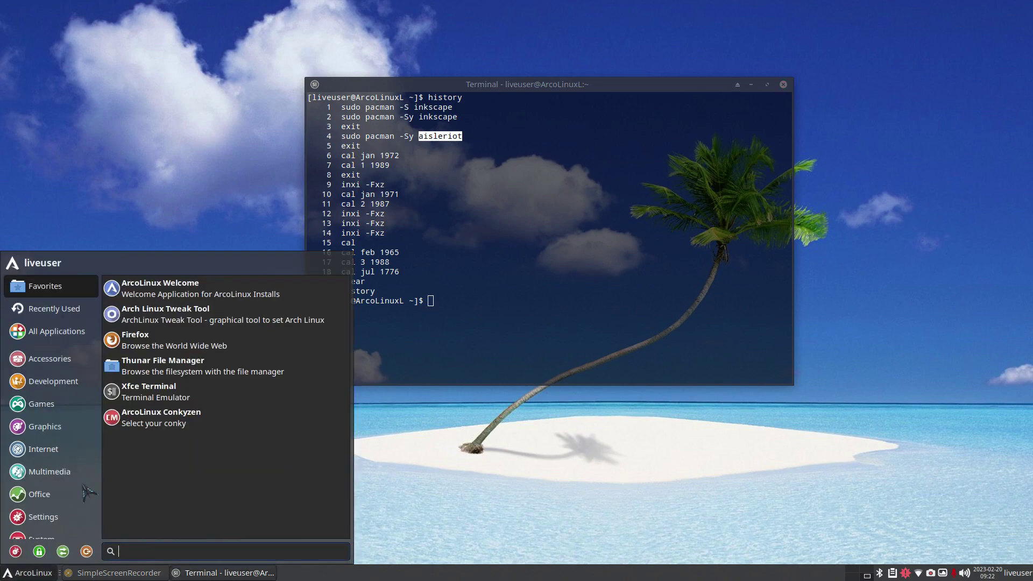
# Show the AisleRiot Solitaire entry in the Games category of the applications list
pyautogui.click(21, 574)
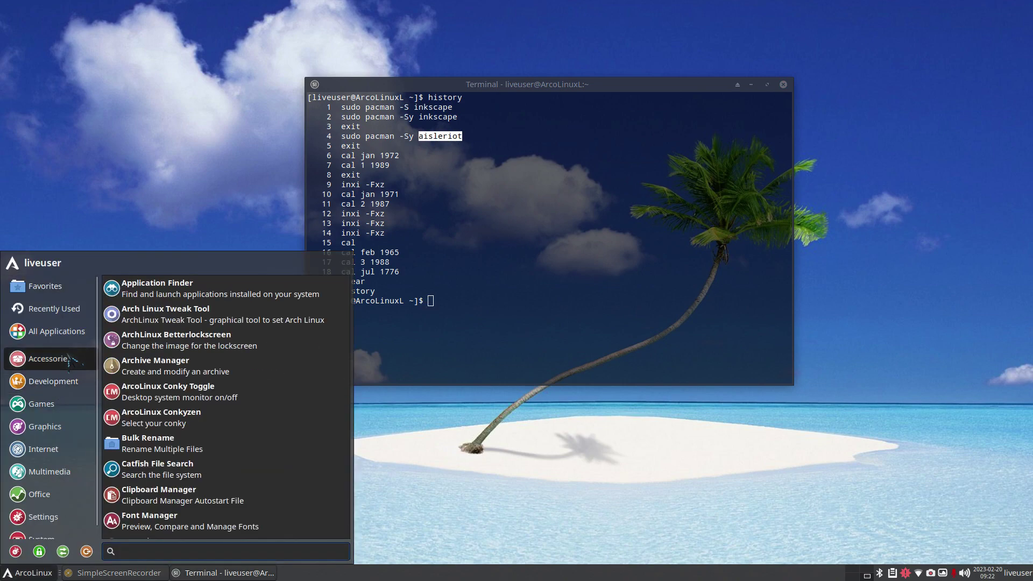
pyautogui.moveTo(59, 410)
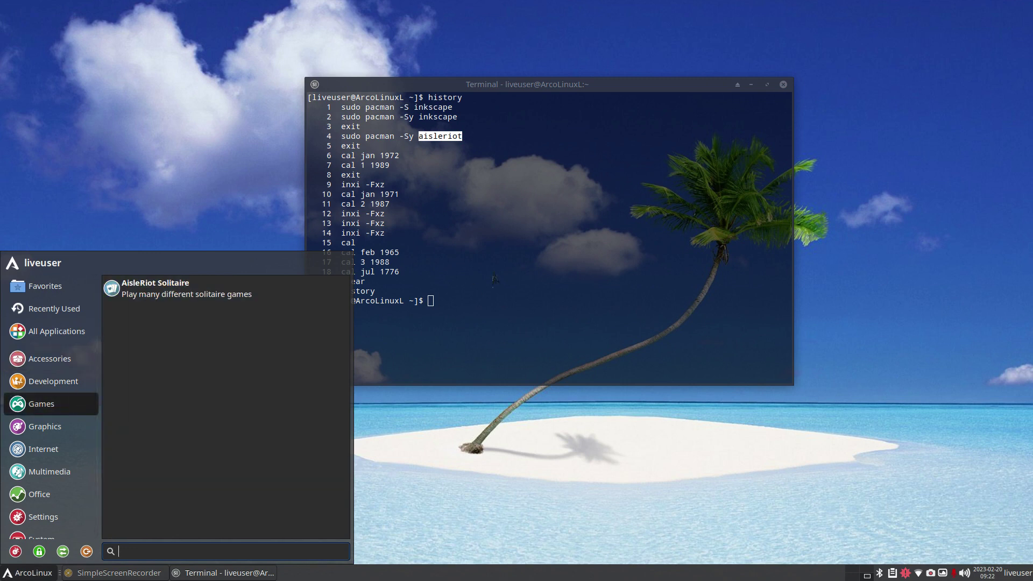
pyautogui.click(144, 292)
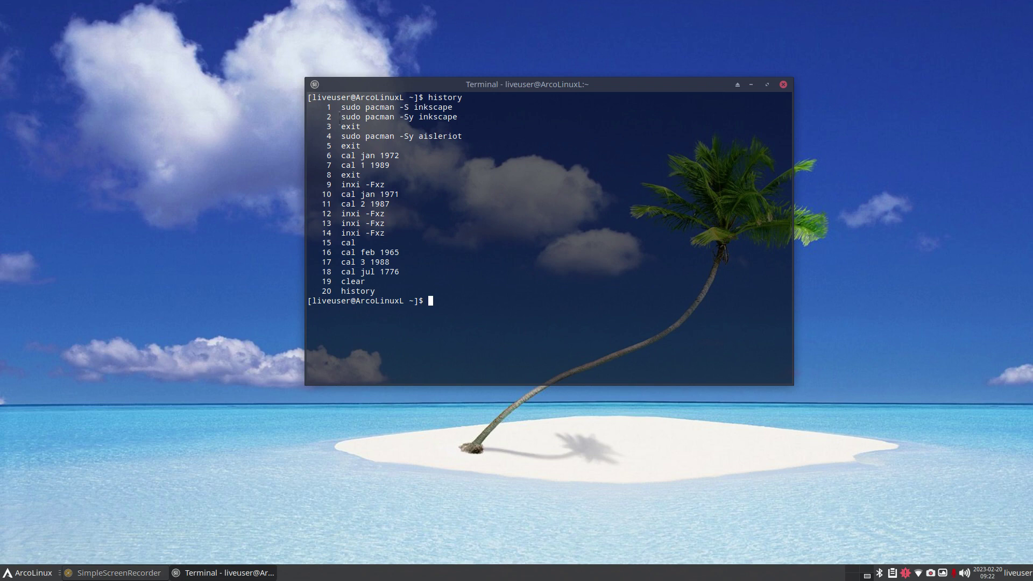
# Highlight the sudo pacman -Sy and inkscape parts of history entry 2, and show Inkscape in the Graphics application category
pyautogui.moveTo(342, 117); pyautogui.dragTo(412, 121)
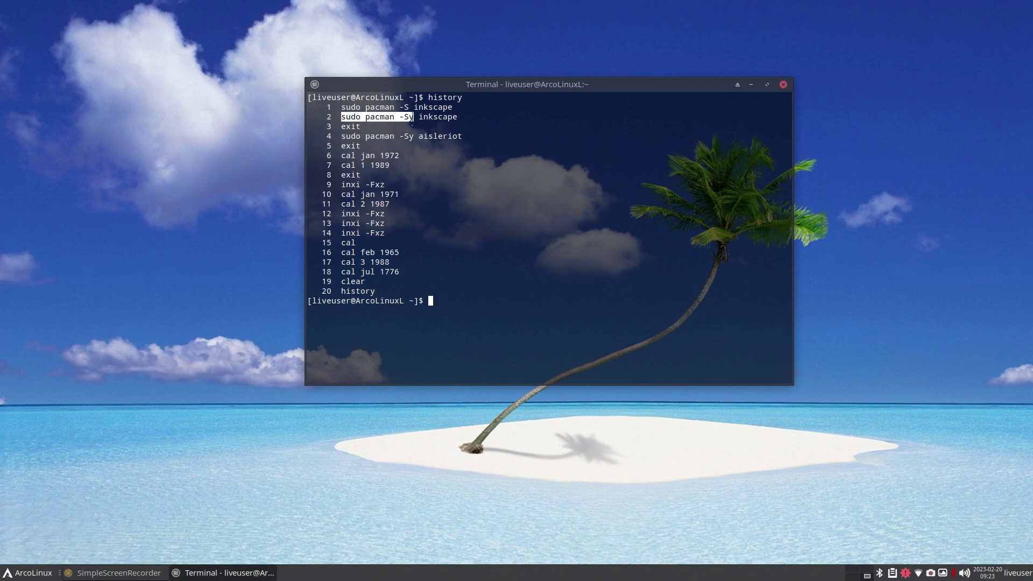
pyautogui.click(422, 118)
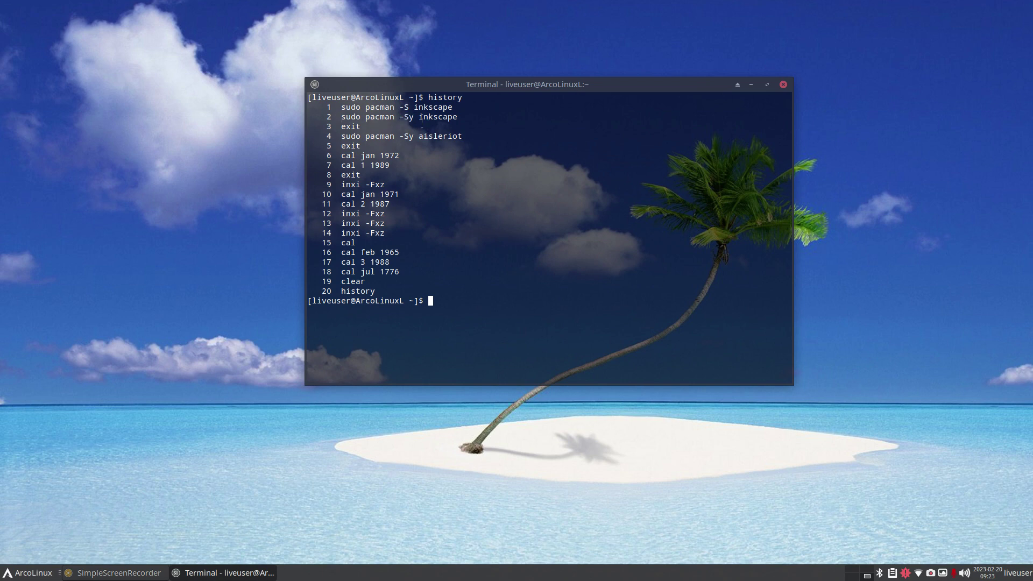
pyautogui.moveTo(419, 118); pyautogui.dragTo(455, 118)
pyautogui.click(27, 573)
pyautogui.click(41, 404)
pyautogui.click(59, 427)
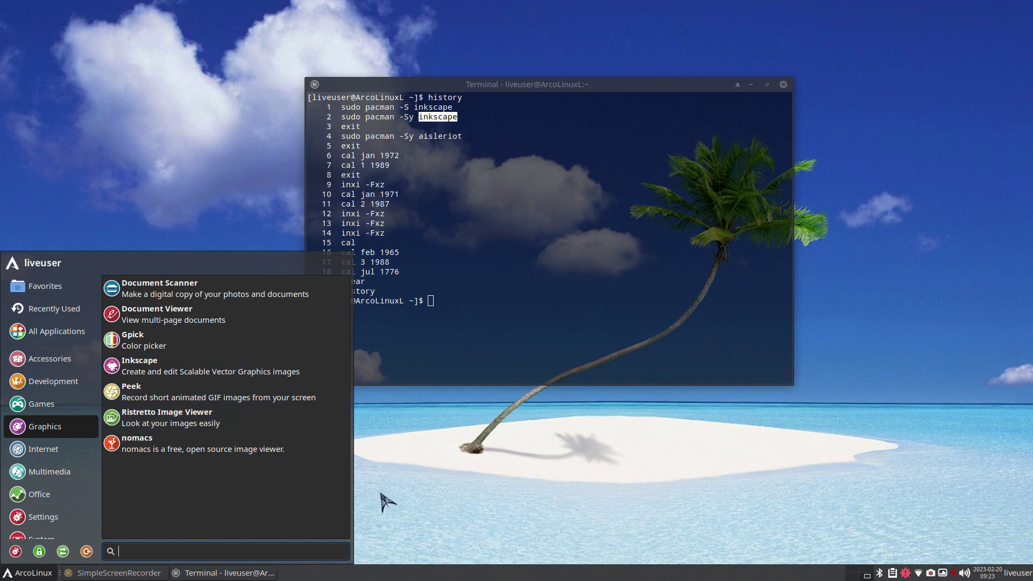
# Open Add/Remove Software from the System category, move its window higher on the desktop, and view the About Pamac information
pyautogui.click(78, 529)
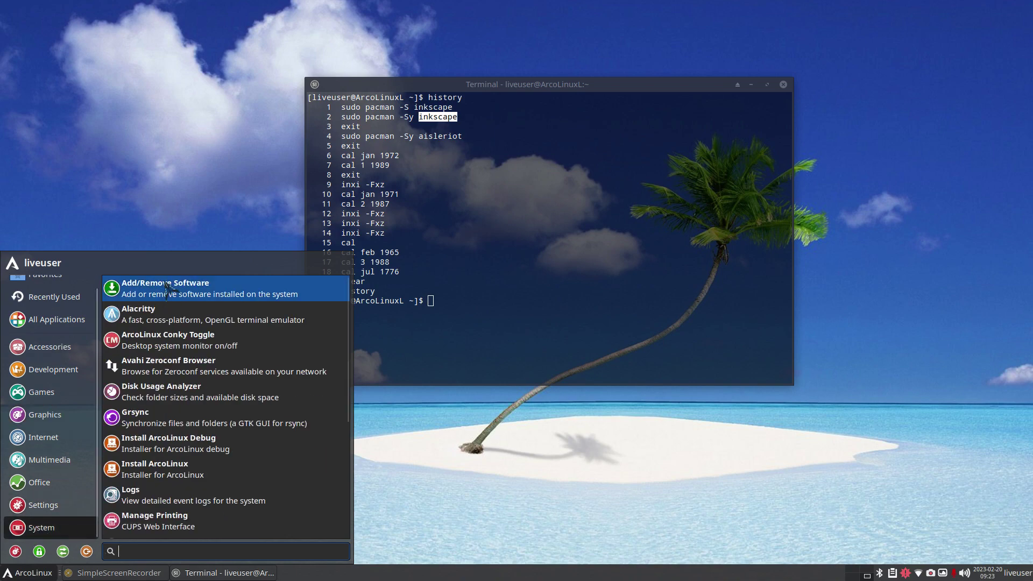
pyautogui.click(679, 269)
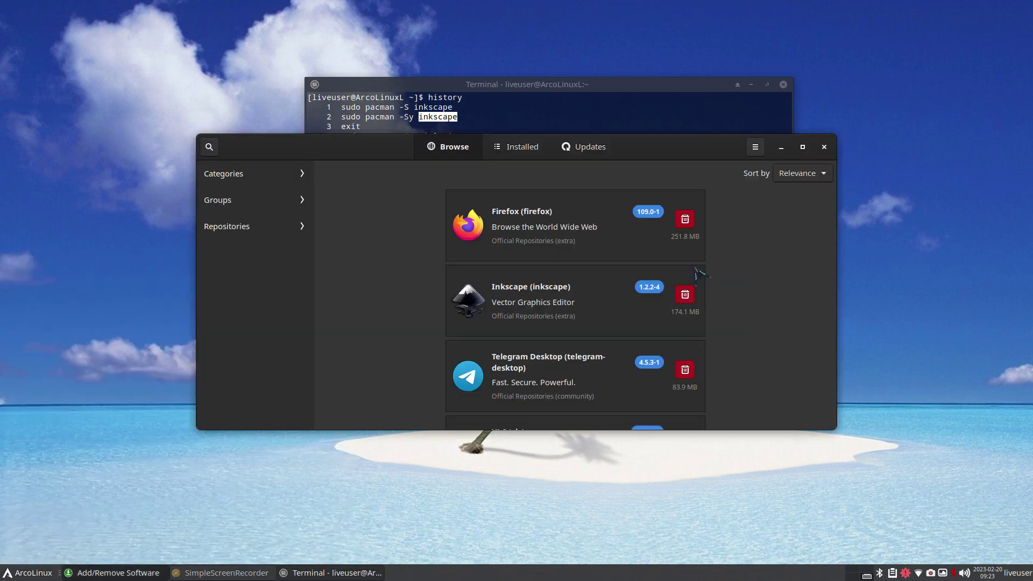
pyautogui.moveTo(656, 156); pyautogui.dragTo(681, 100)
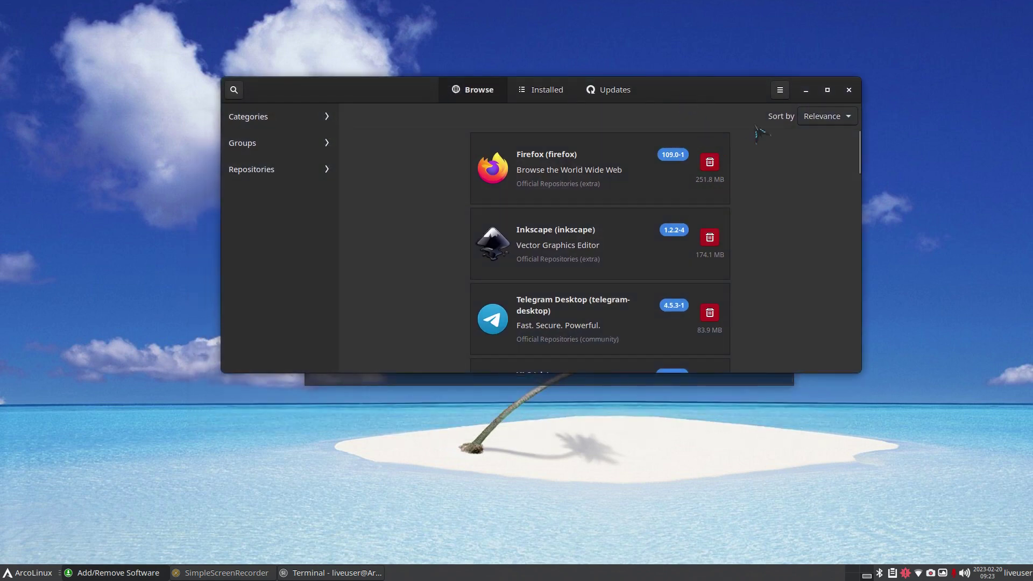
pyautogui.click(780, 90)
pyautogui.click(773, 197)
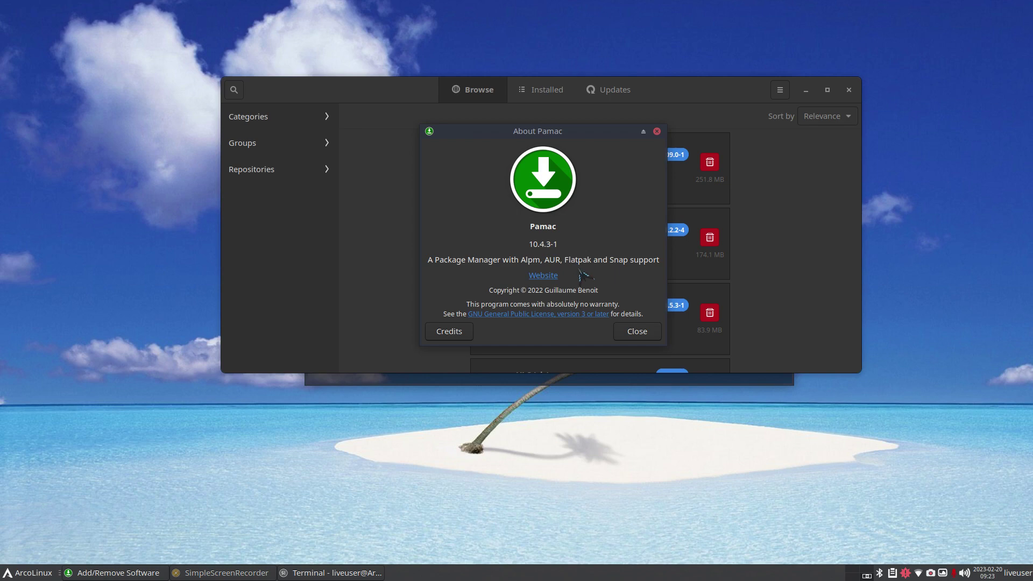
pyautogui.click(637, 332)
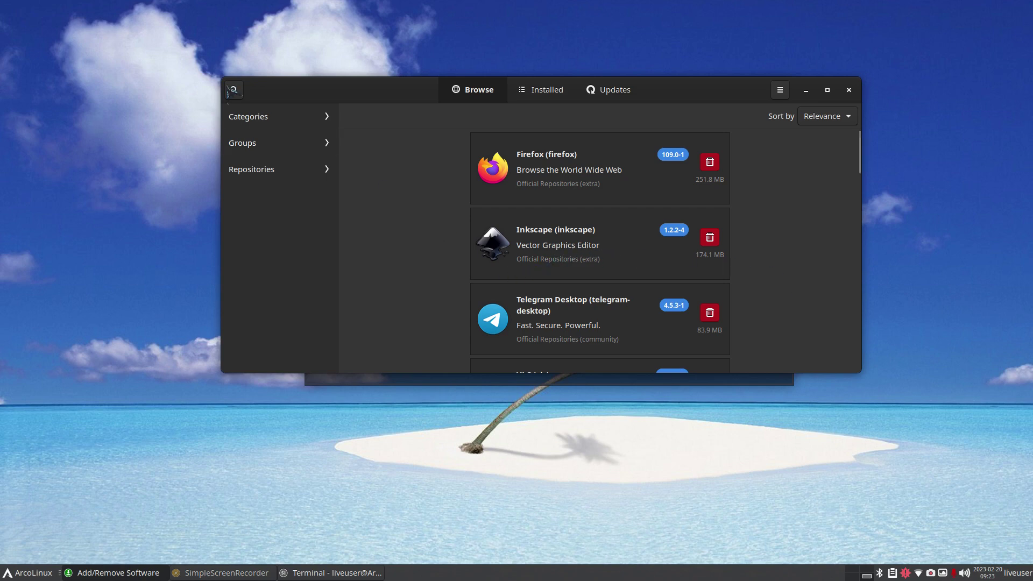
# Browse the Music & Audio and Productivity software categories, view AbiWord's package details, and return to the Productivity list
pyautogui.click(237, 118)
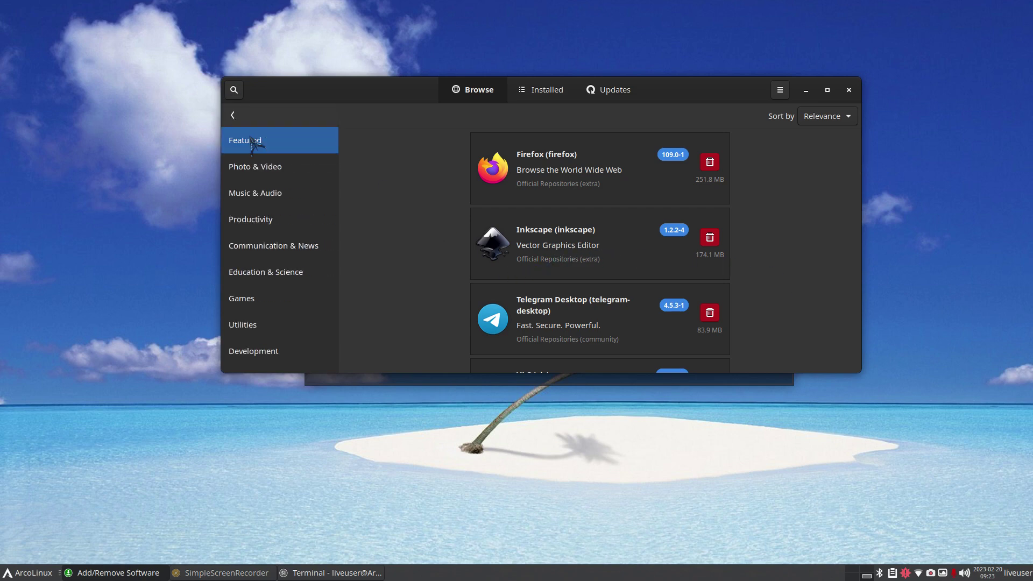
pyautogui.click(267, 198)
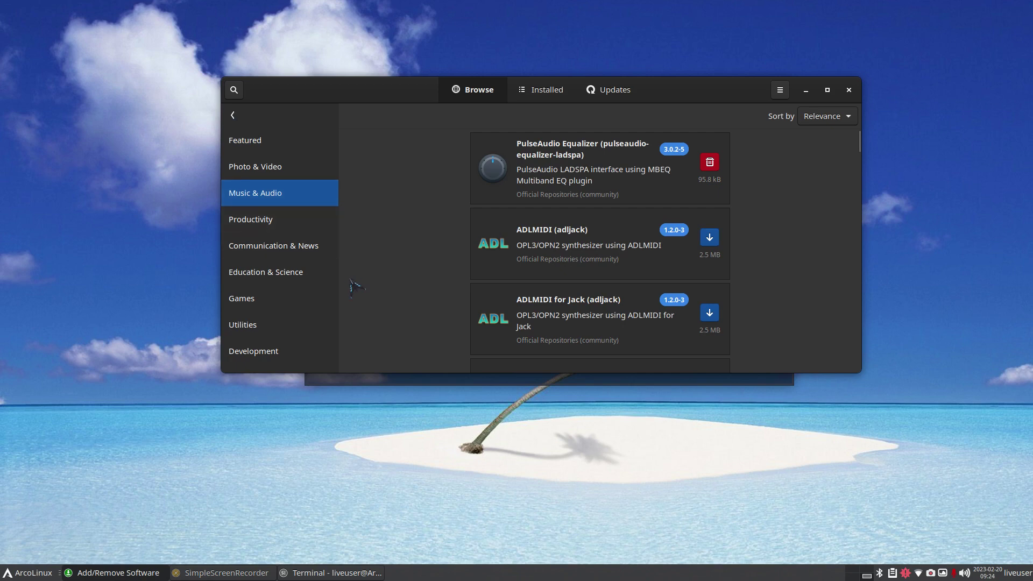
pyautogui.click(250, 222)
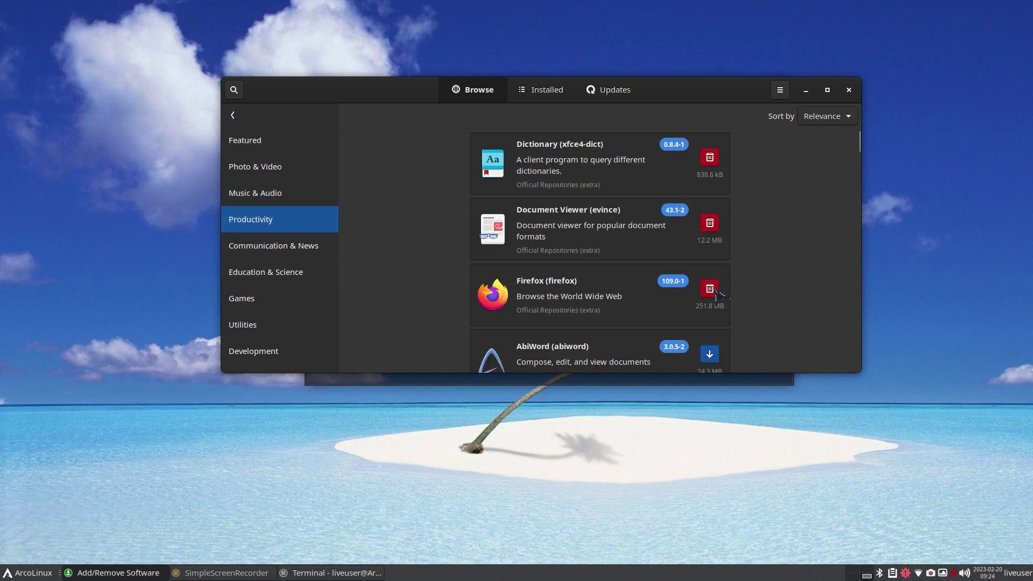
pyautogui.scroll(-1, 783, 285)
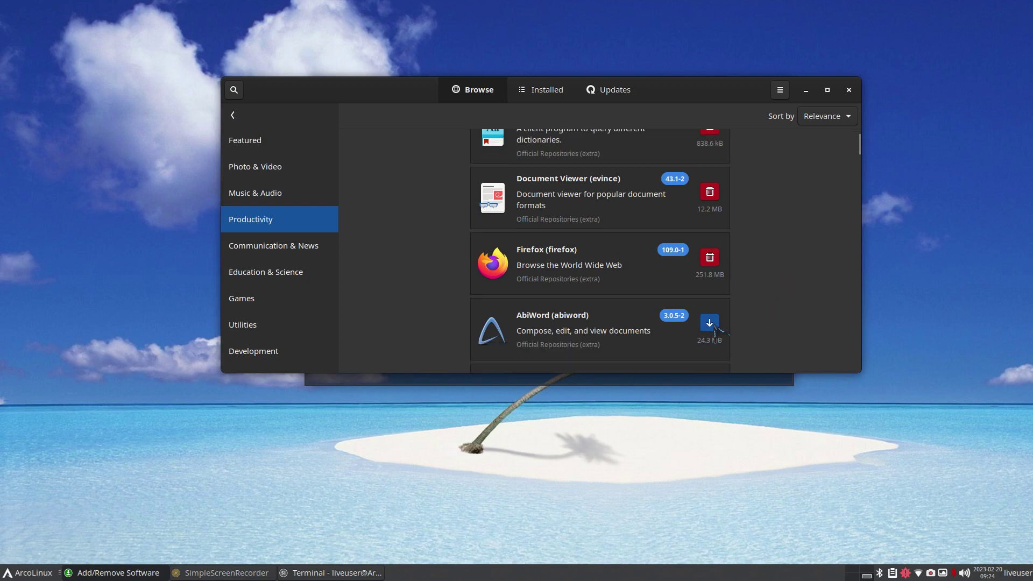
pyautogui.click(541, 329)
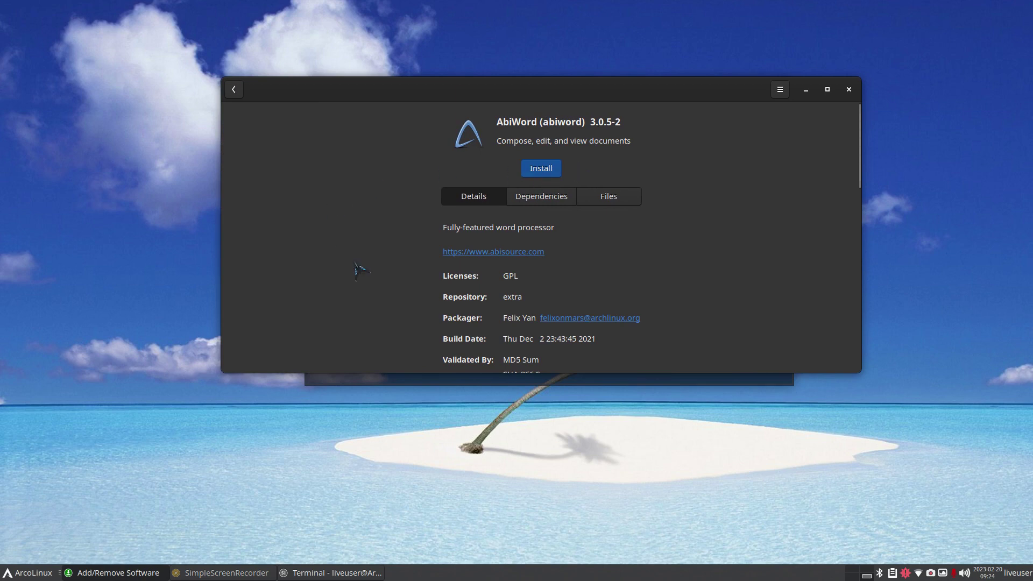
pyautogui.click(234, 89)
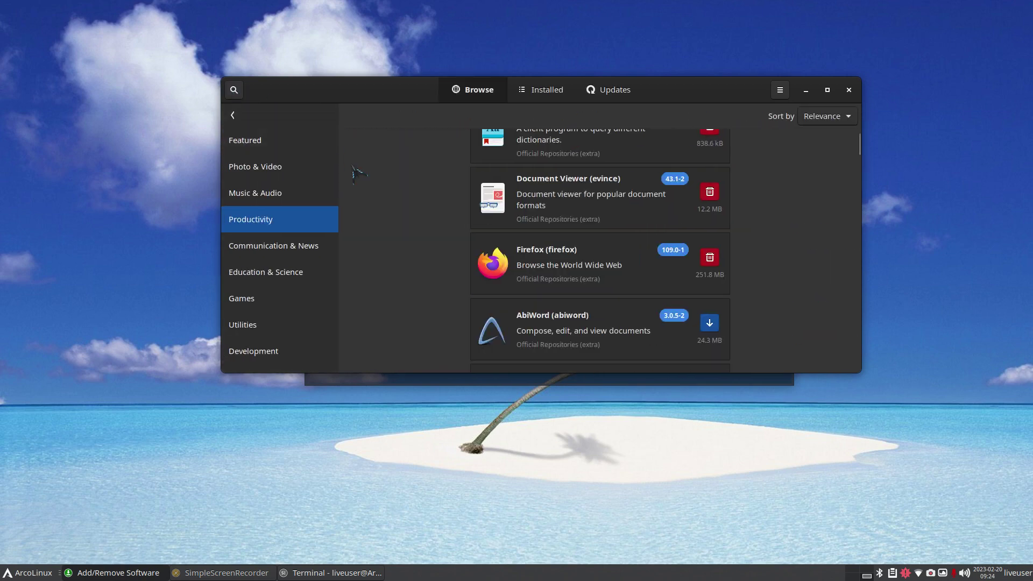
pyautogui.scroll(1, 501, 252)
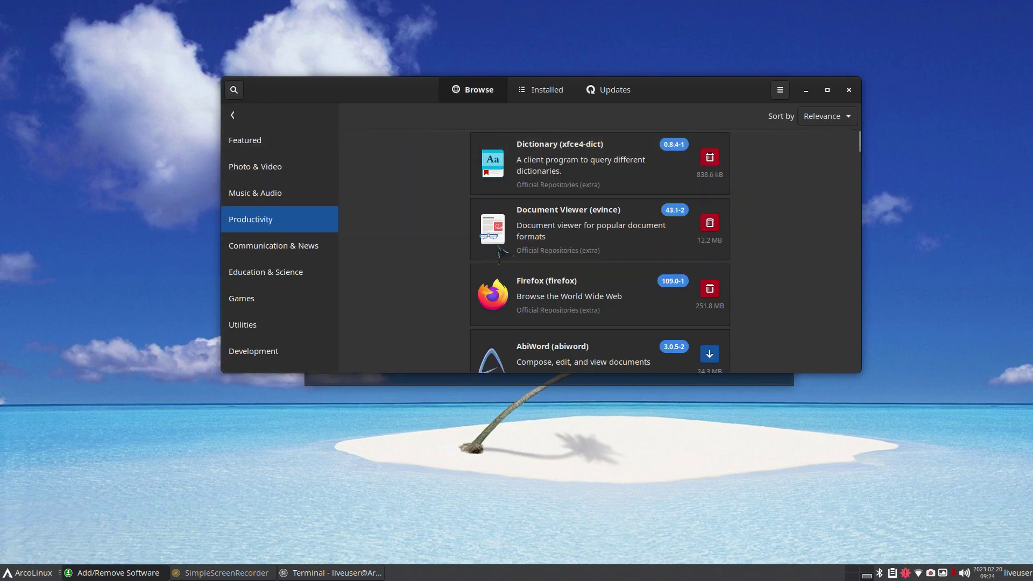
# Open the Aisleriot Solitaire details from the installed packages and enlarge the window to show the full game screenshot and description
pyautogui.click(541, 90)
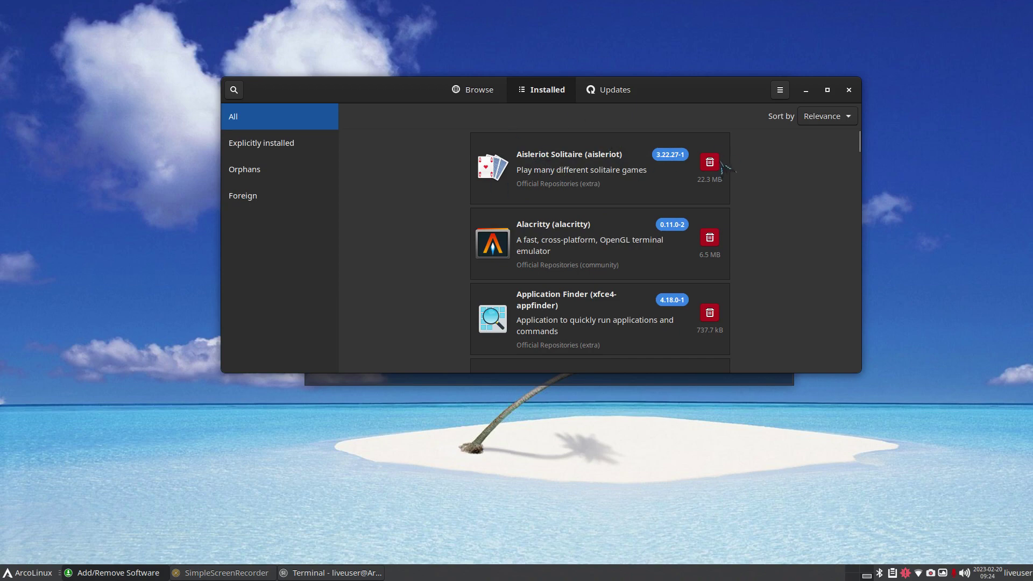
pyautogui.click(546, 164)
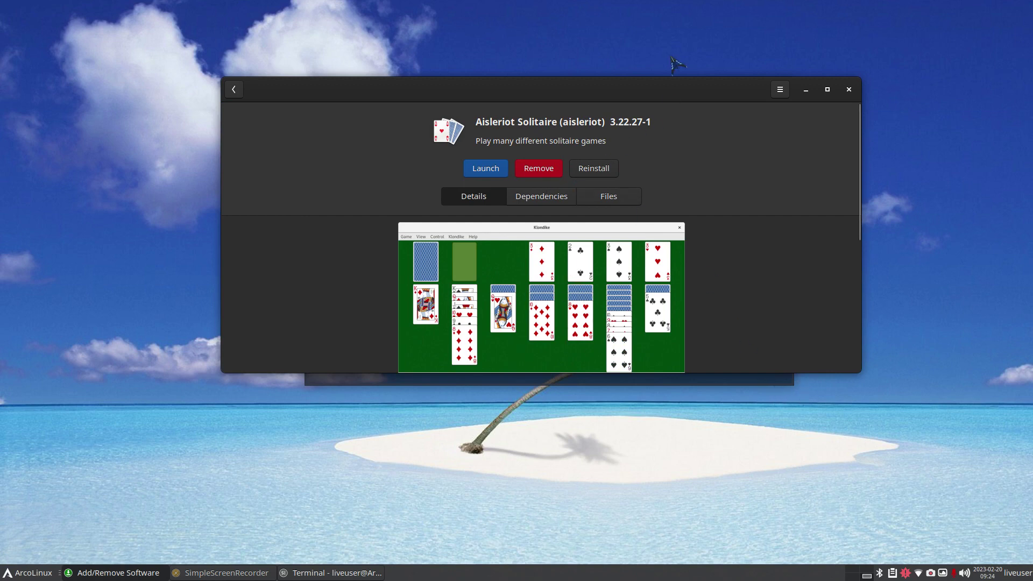
pyautogui.rightClick(669, 84)
pyautogui.click(708, 138)
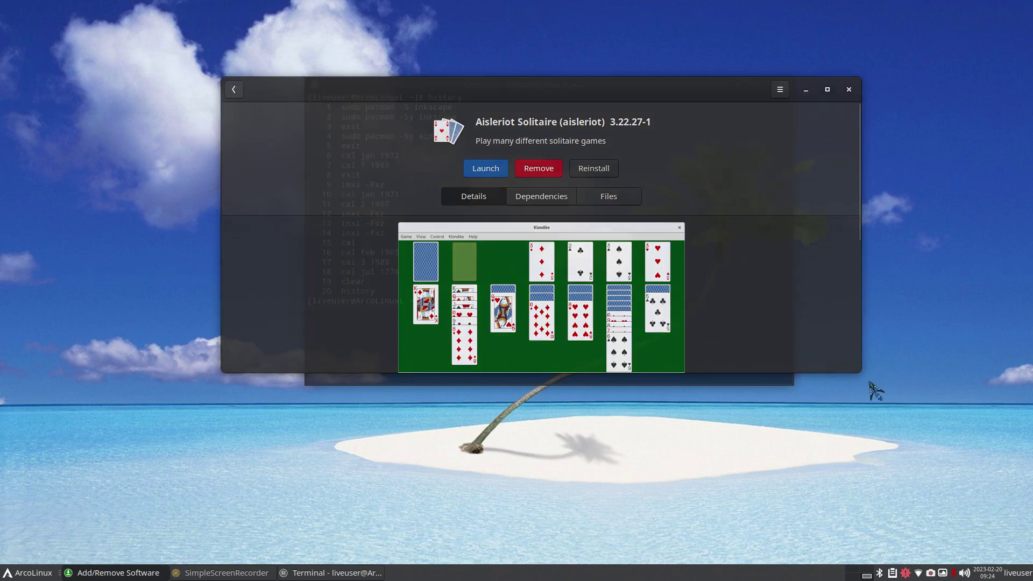
pyautogui.click(910, 501)
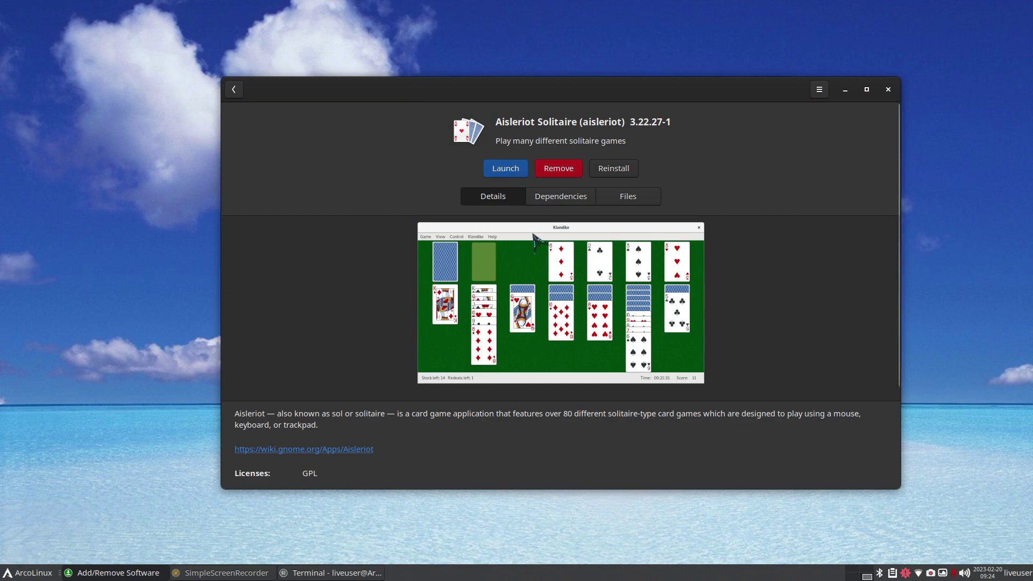
# Launch Aisleriot Solitaire from its package details, close the game, and return to the list of installed packages
pyautogui.click(497, 170)
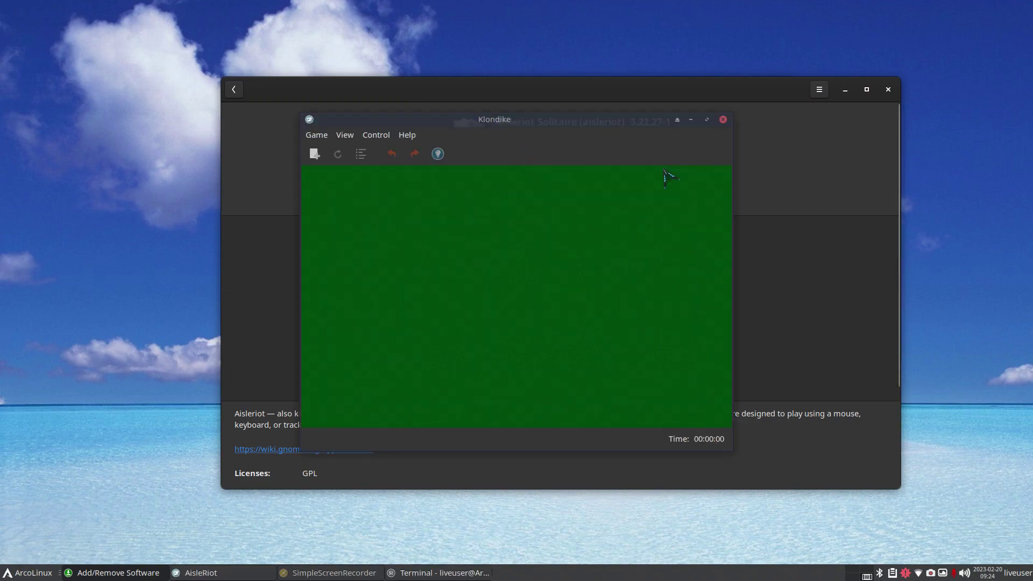
pyautogui.click(723, 119)
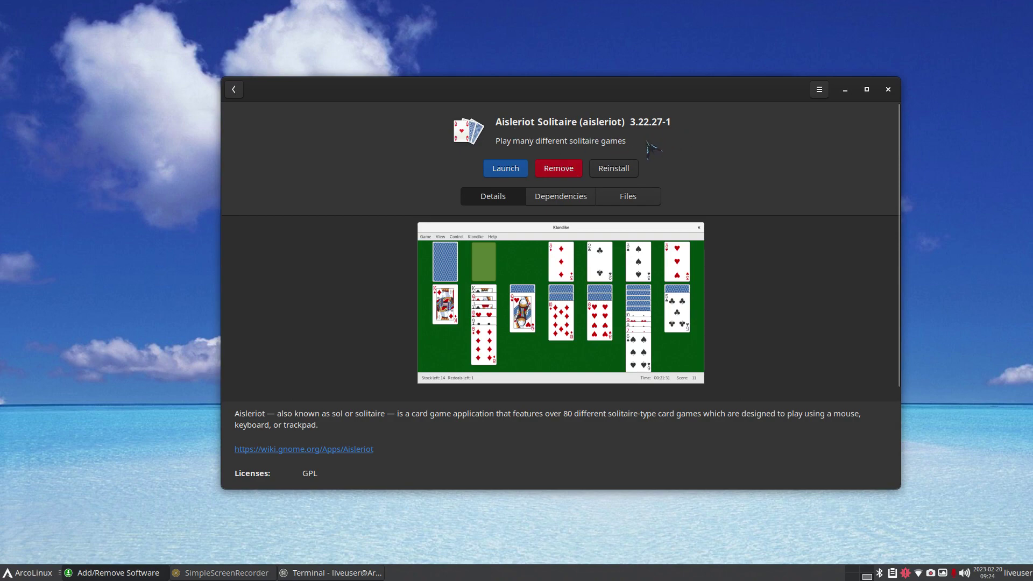
pyautogui.click(236, 90)
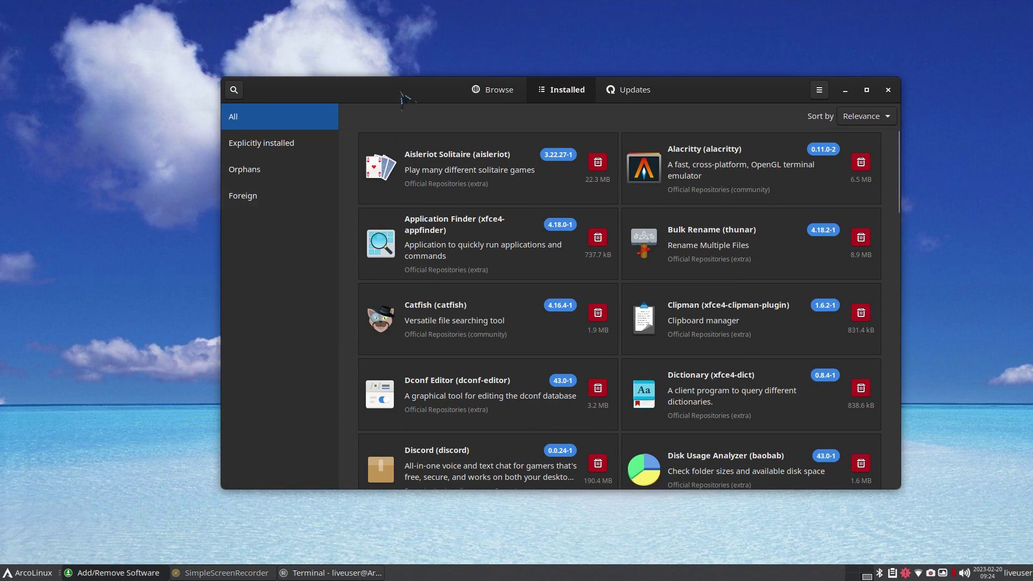
# Move the Add/Remove Software window slightly higher, return to browsing the available packages, and open the package search
pyautogui.moveTo(401, 94); pyautogui.dragTo(395, 70)
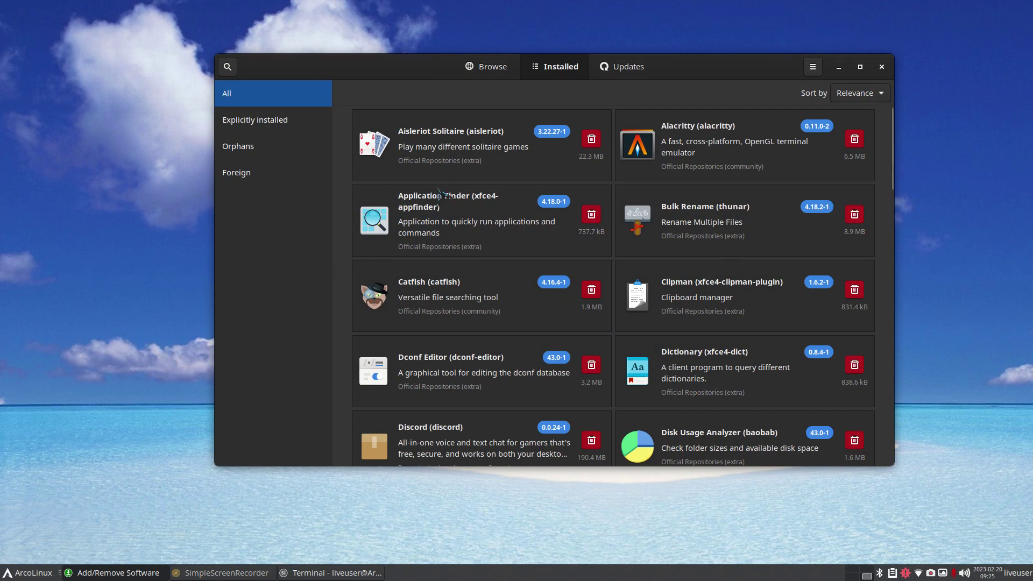
pyautogui.click(490, 71)
pyautogui.click(235, 67)
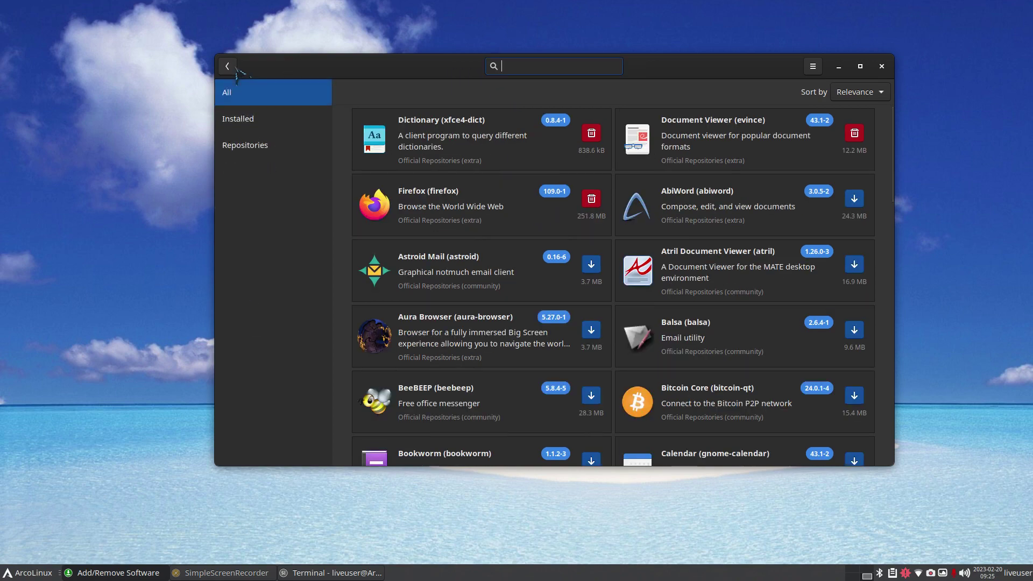
pyautogui.click(228, 66)
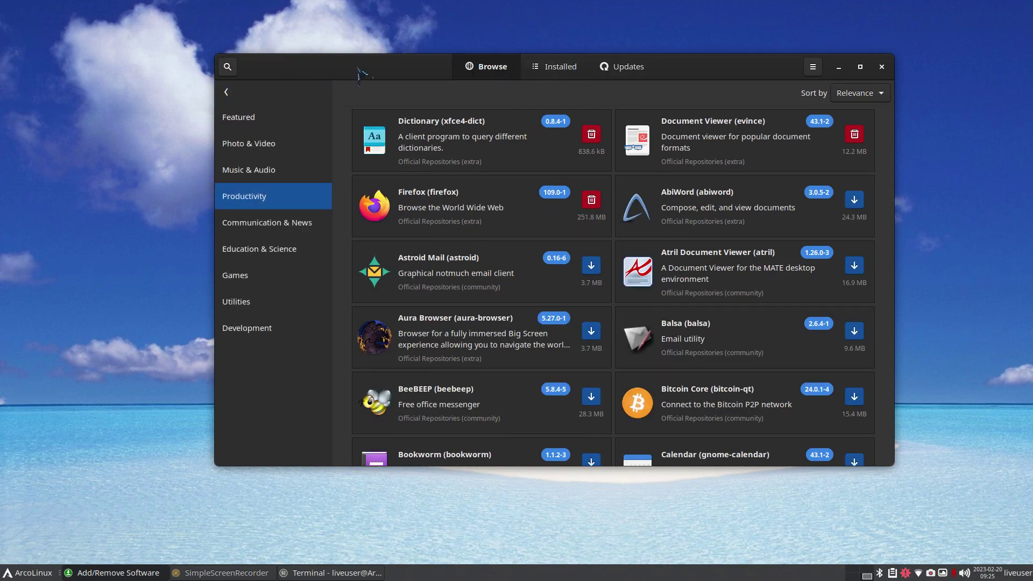
pyautogui.click(235, 66)
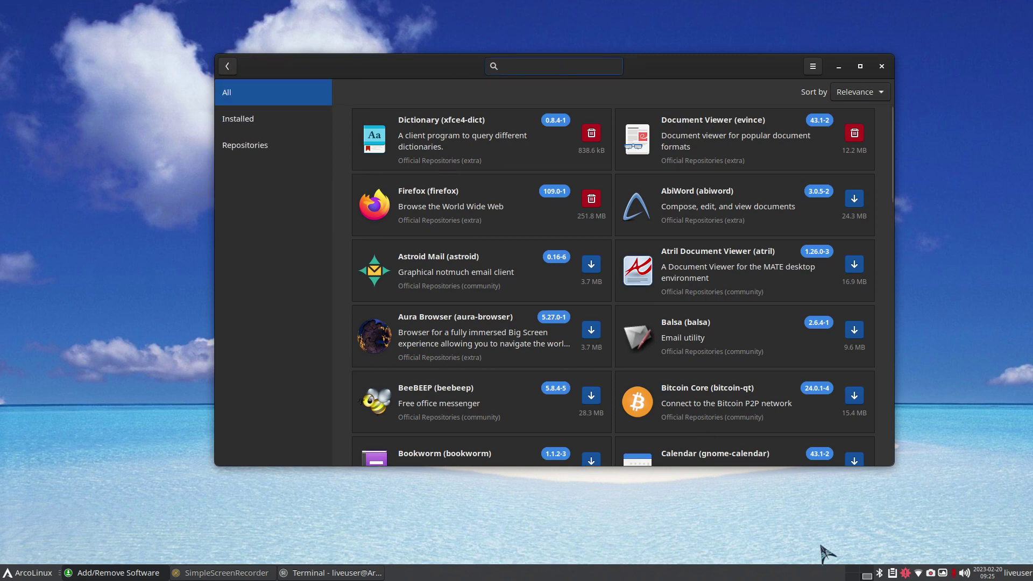
# Open the About window of the Variety wallpaper changer, copy the program name "Variety" from it, and close the window
pyautogui.rightClick(943, 574)
pyautogui.click(856, 523)
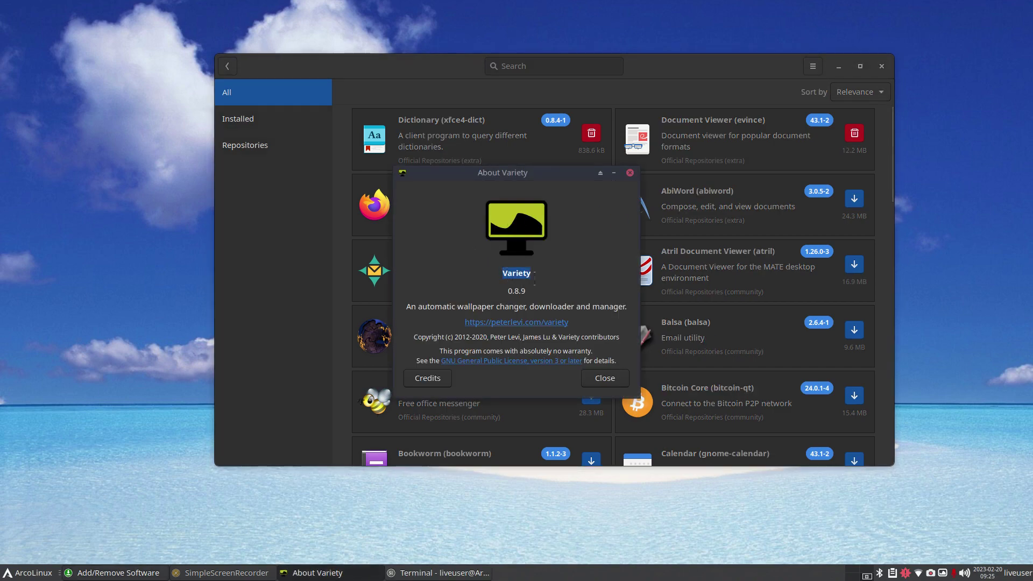
pyautogui.rightClick(515, 271)
pyautogui.click(541, 296)
pyautogui.click(604, 379)
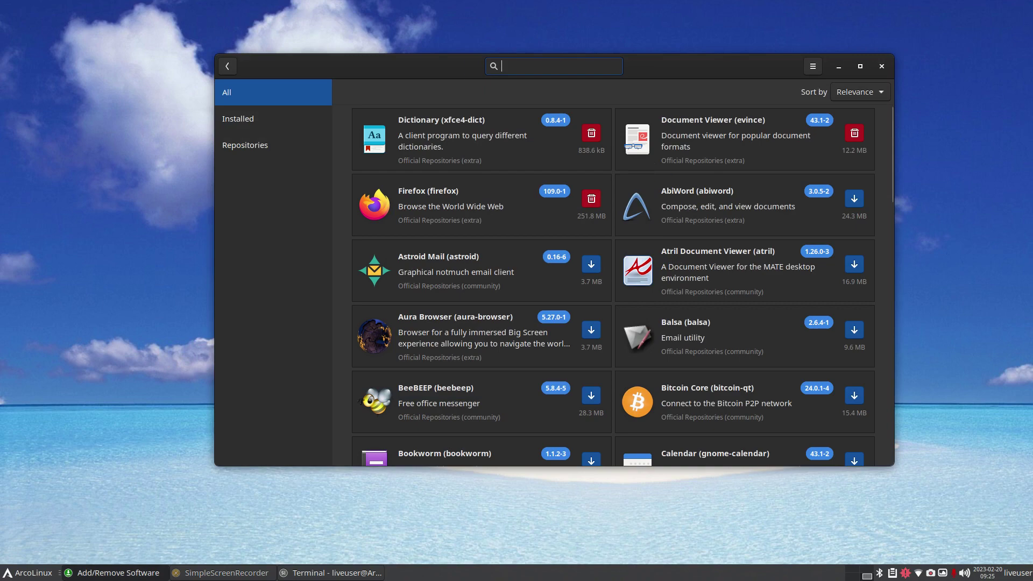
# Search the software packages for the copied name "Variety" and open the Variety package details
pyautogui.rightClick(519, 66)
pyautogui.click(542, 107)
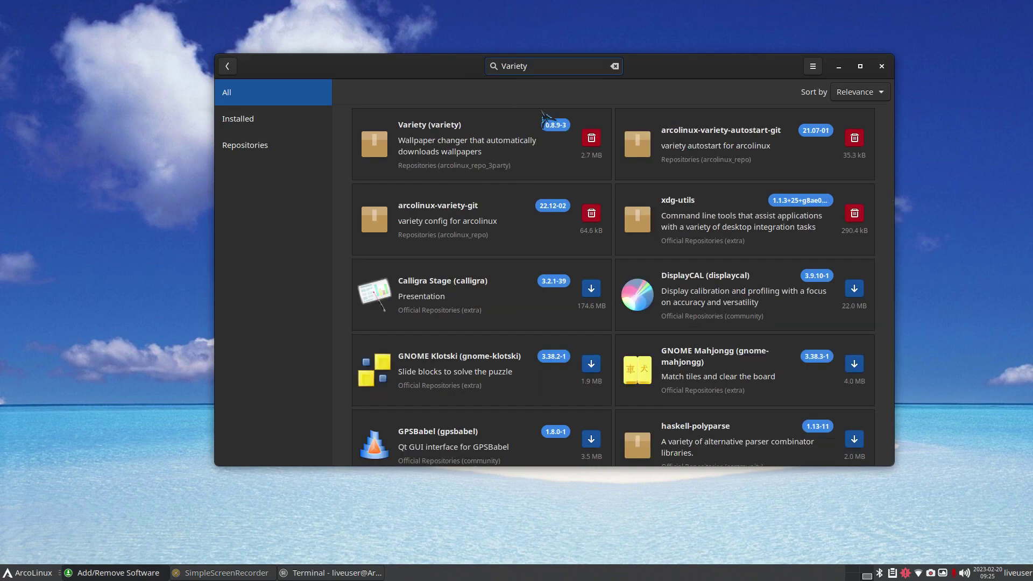
pyautogui.click(464, 142)
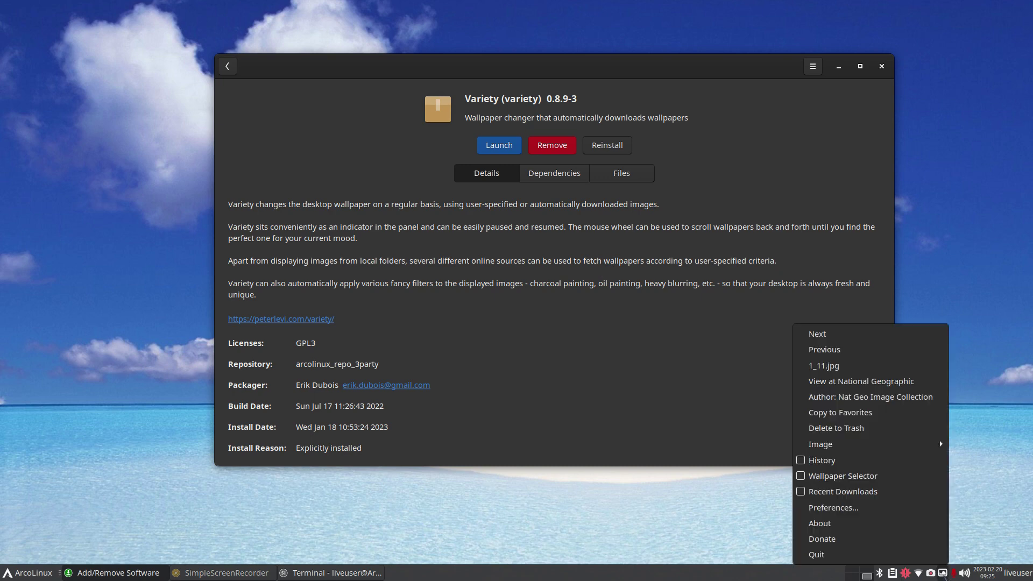
# Open Variety's preferences, examine the General settings for wallpaper changes and image sources, and close the preferences
pyautogui.click(906, 573)
pyautogui.click(908, 510)
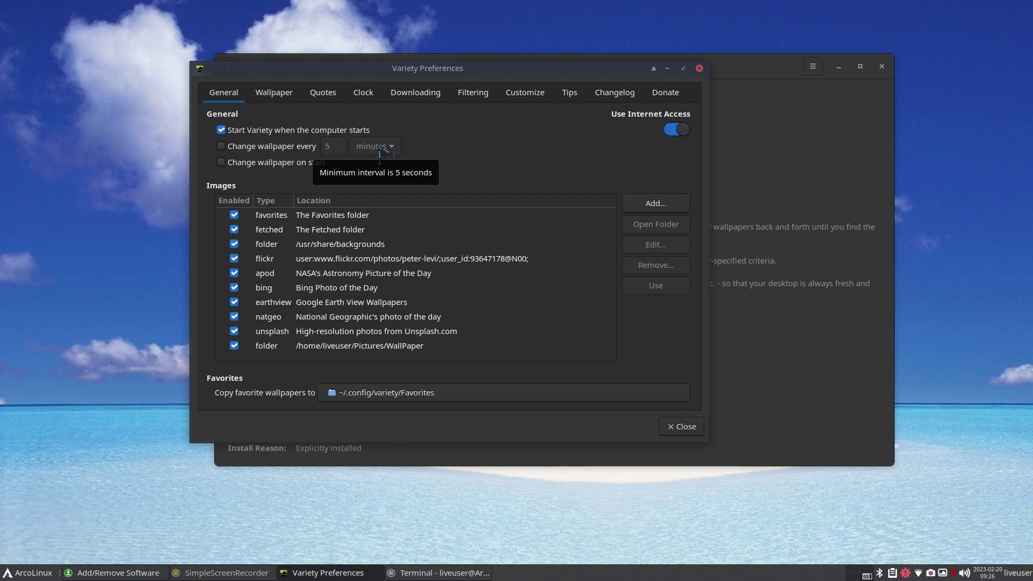
pyautogui.click(700, 68)
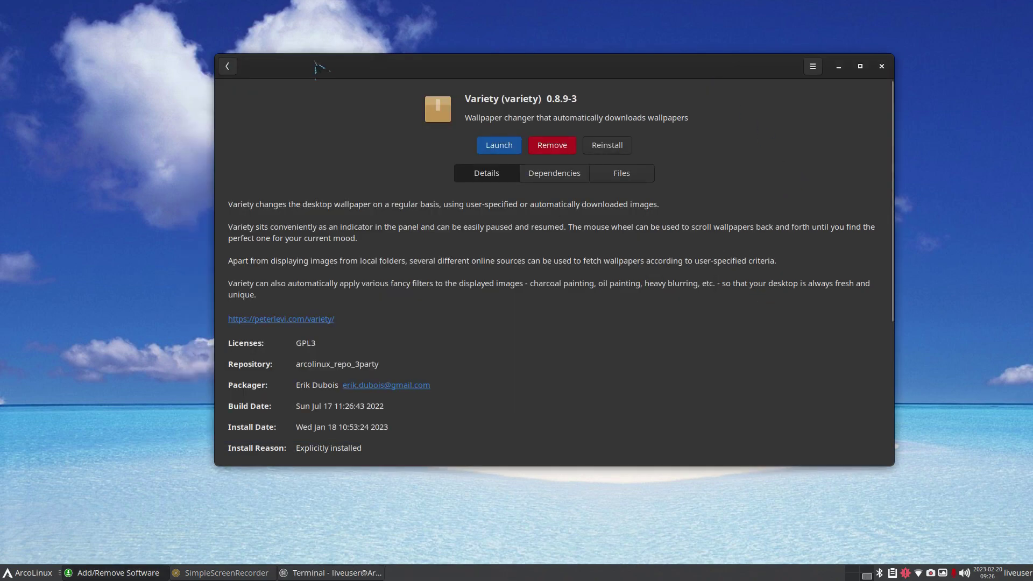
# Close Add/Remove Software, highlight the cal commands on lines 16 to 18 of the terminal history, and close the terminal
pyautogui.click(229, 67)
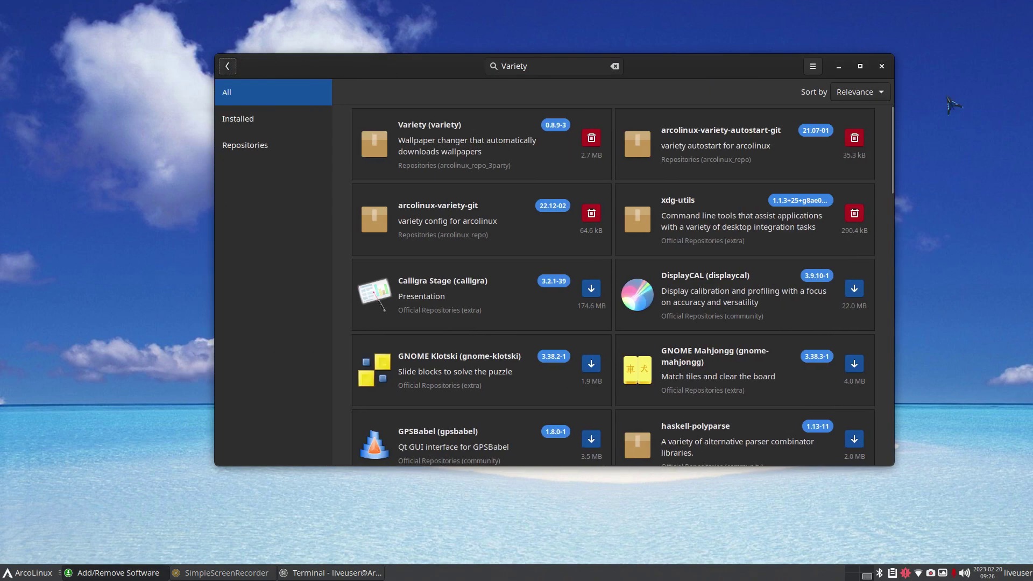
pyautogui.click(882, 66)
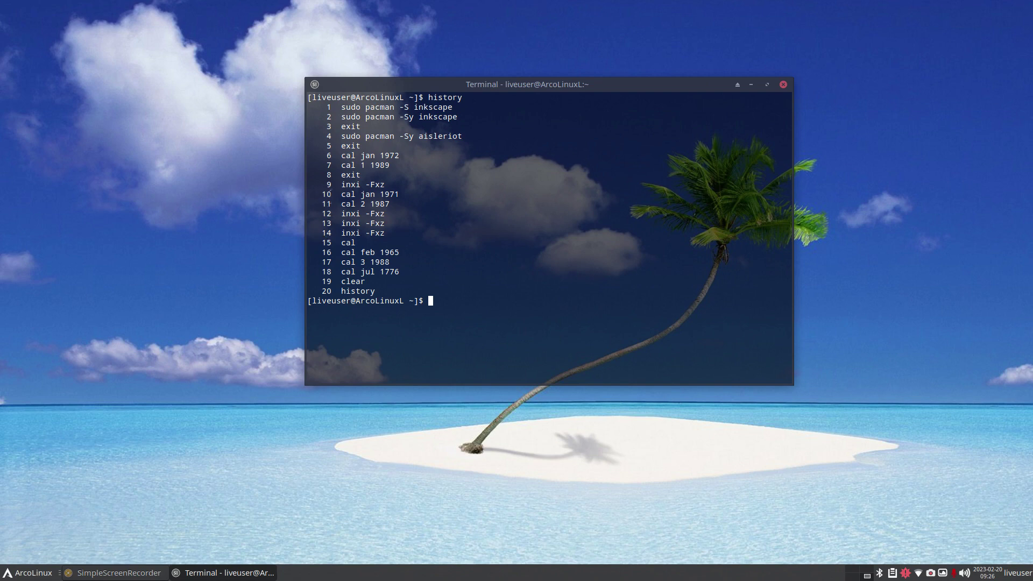
pyautogui.moveTo(343, 253); pyautogui.dragTo(428, 269)
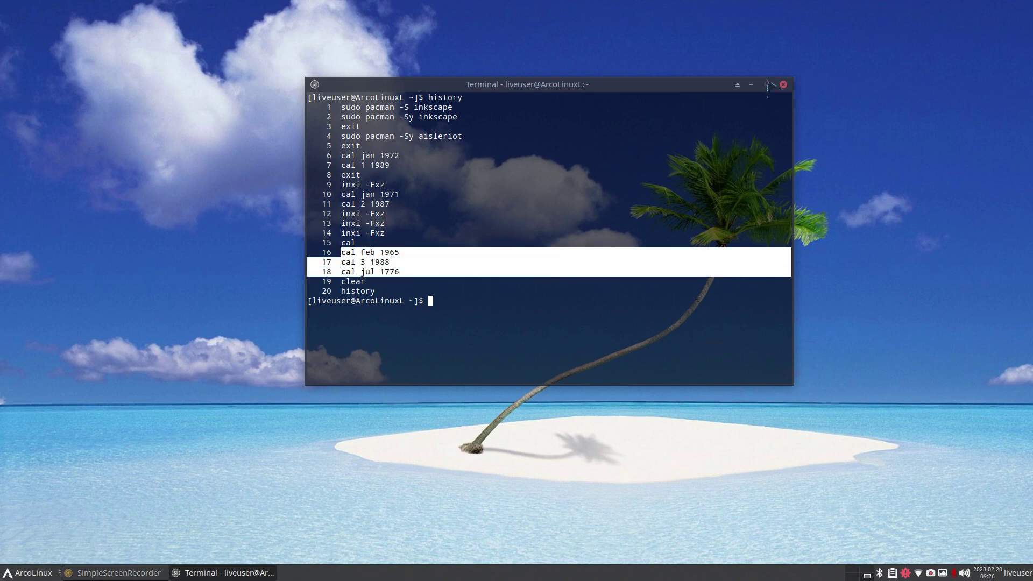
pyautogui.click(784, 85)
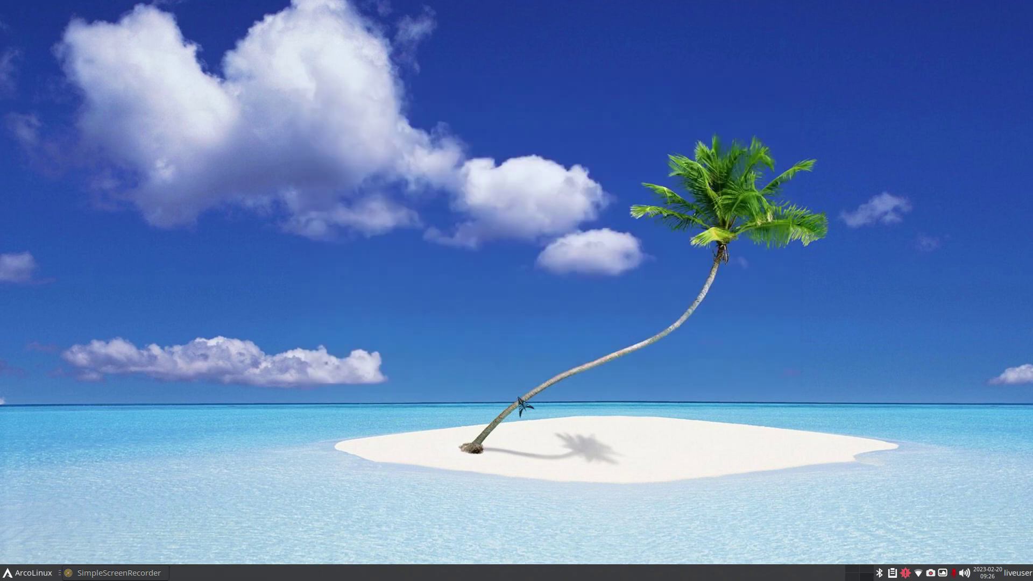
# Open ArcoLinux Welcome from the favourite applications, look over its installation and information options, and close it
pyautogui.click(45, 574)
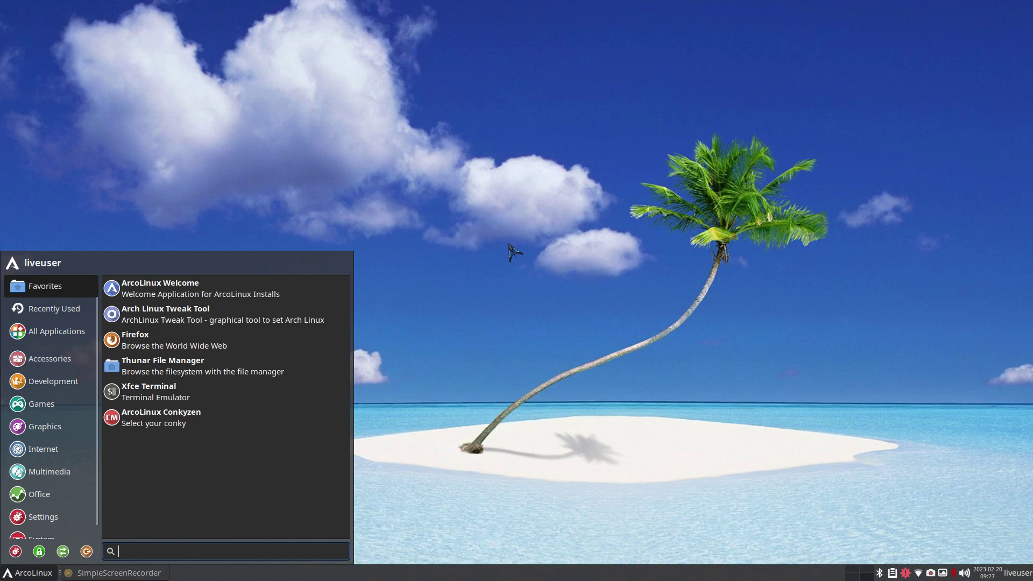
pyautogui.press('Down')
pyautogui.press('Return')
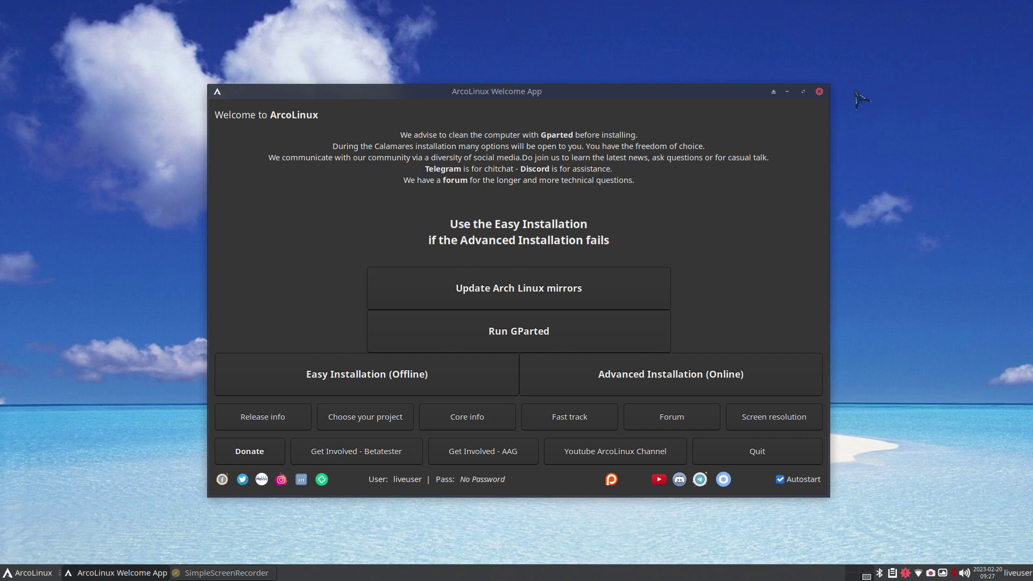
pyautogui.click(820, 91)
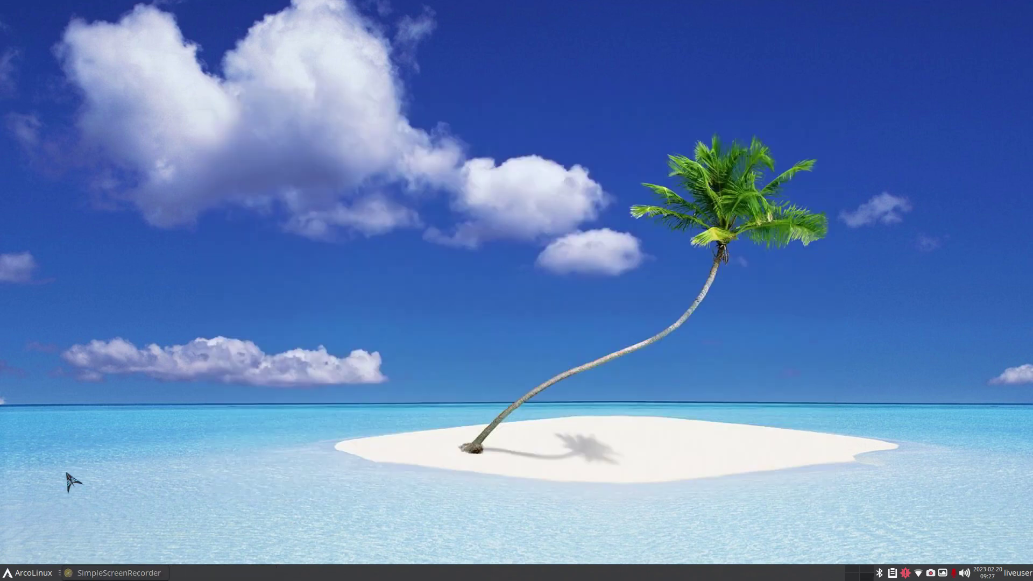
# Open Thunar File Manager and widen its window, briefly maximizing it and restoring it to the widened size
pyautogui.press('super')
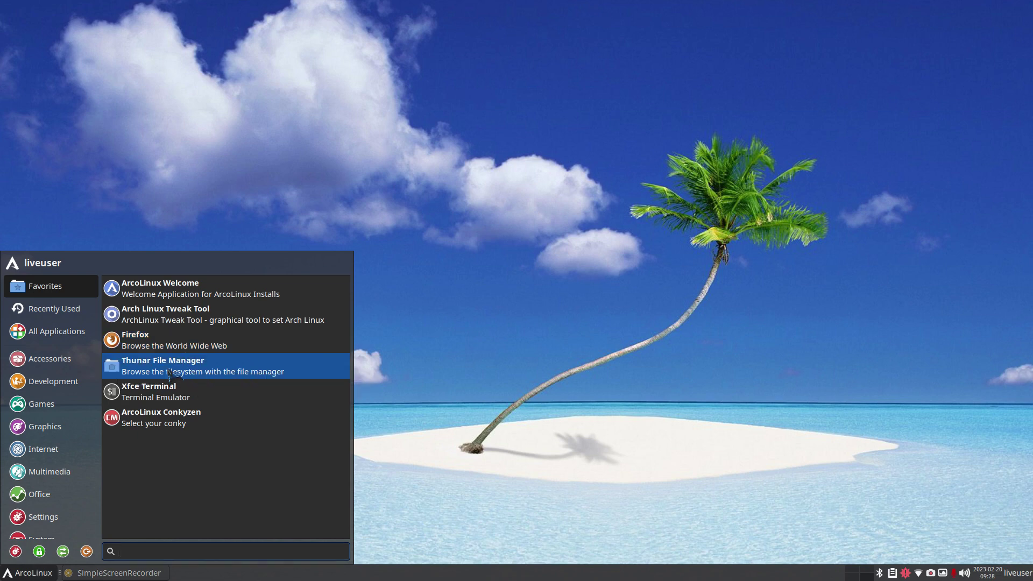
pyautogui.click(174, 370)
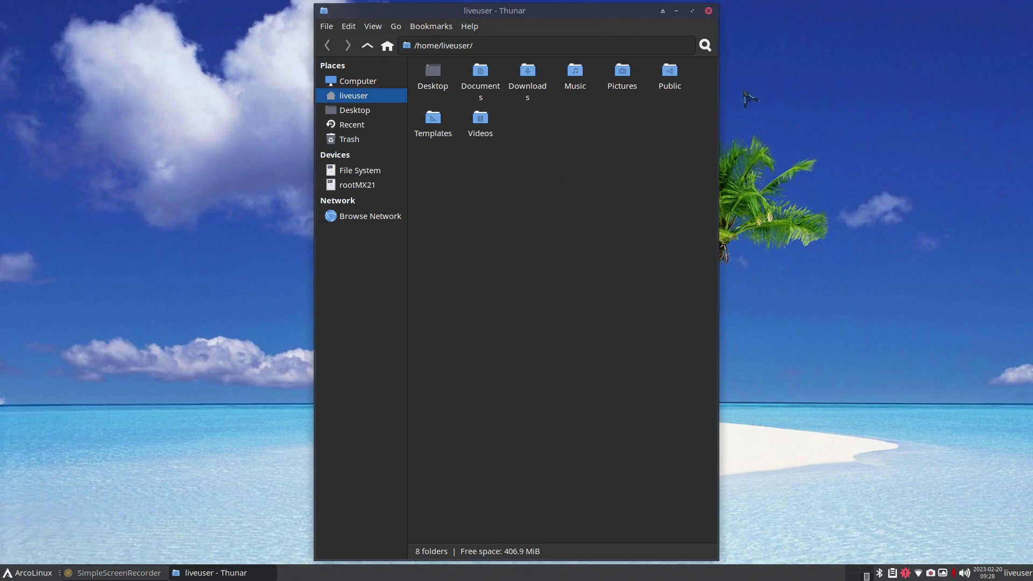
pyautogui.moveTo(725, 115); pyautogui.dragTo(953, 118)
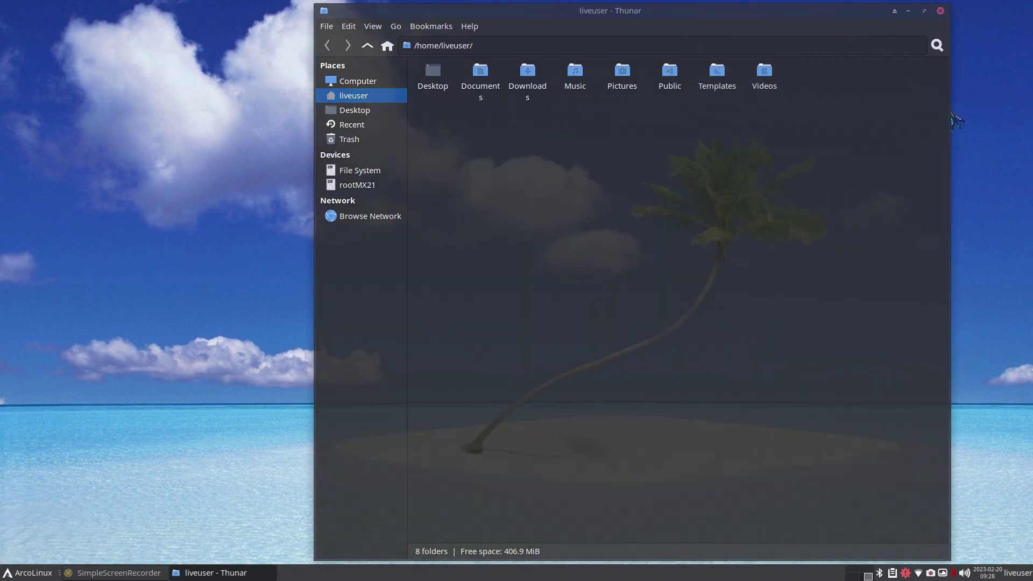
pyautogui.doubleClick(746, 12)
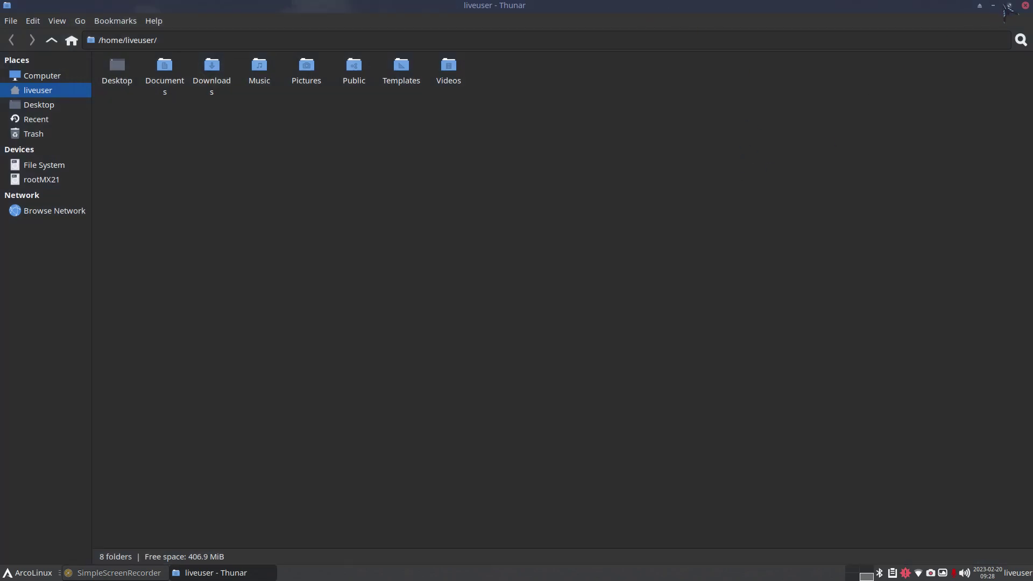
pyautogui.doubleClick(743, 8)
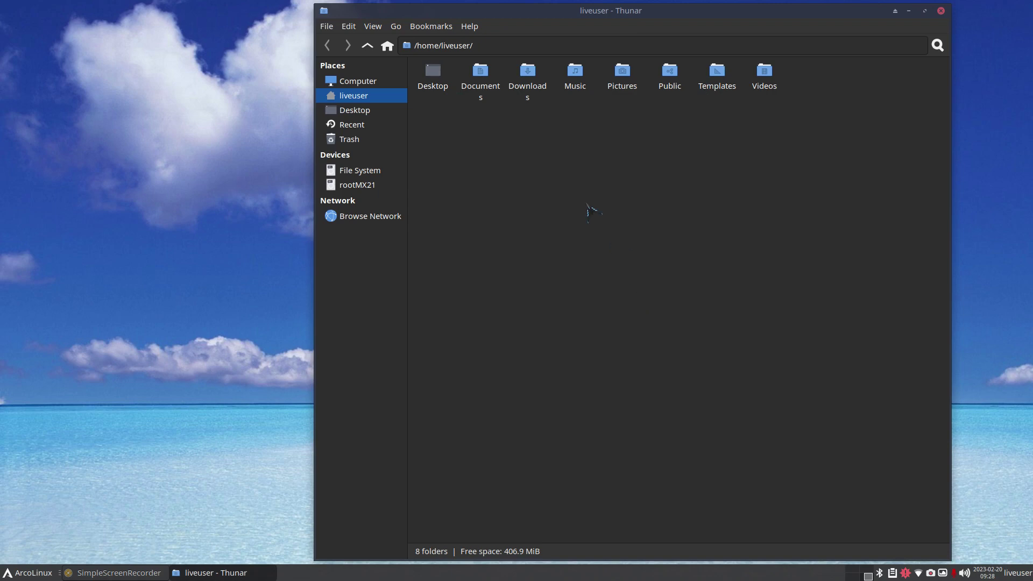
# Look over Thunar's view options and repeatedly zoom the home folder icons in and out, leaving them slightly enlarged
pyautogui.click(373, 27)
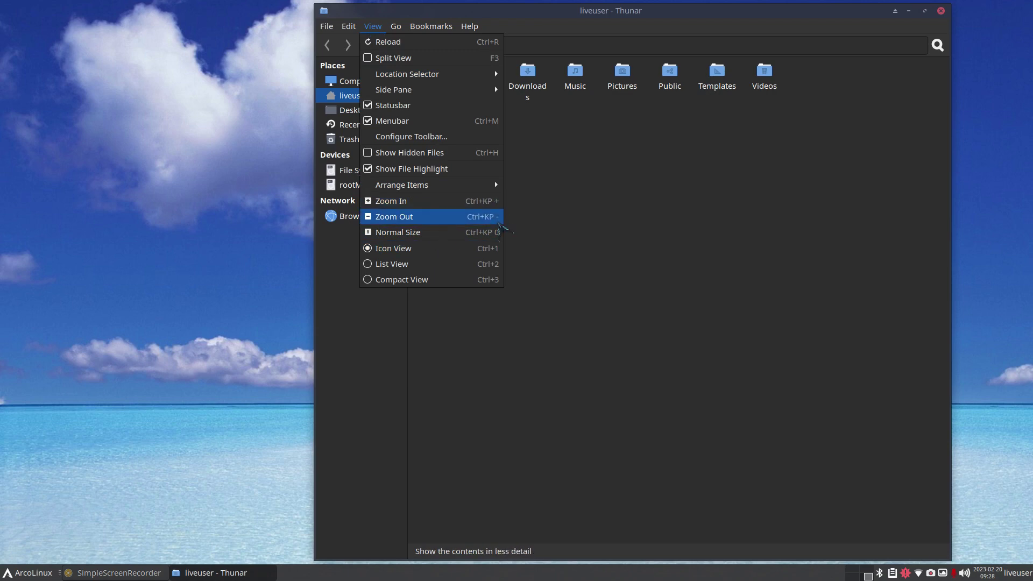
pyautogui.click(658, 251)
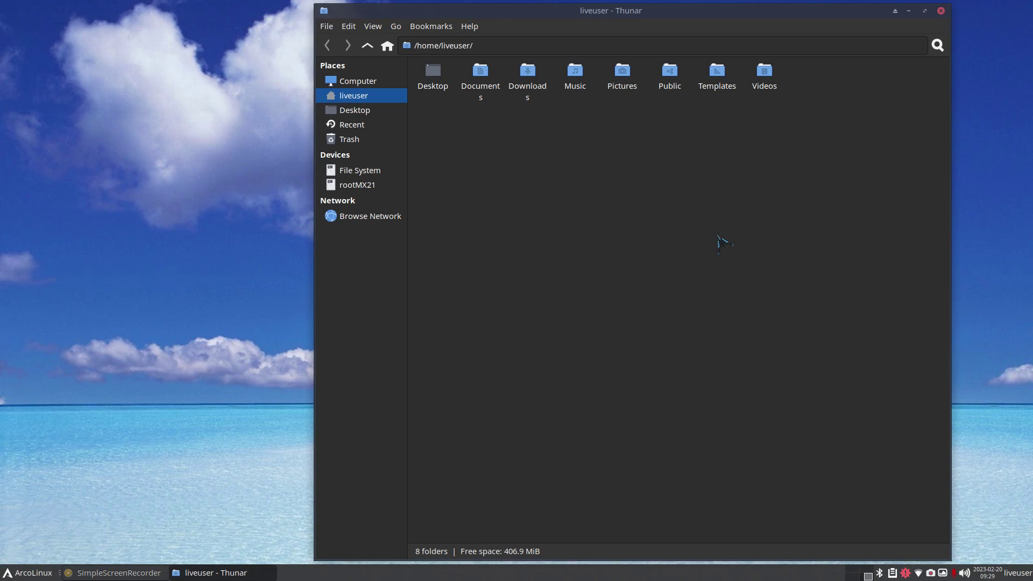
pyautogui.scroll(4, 692, 251)
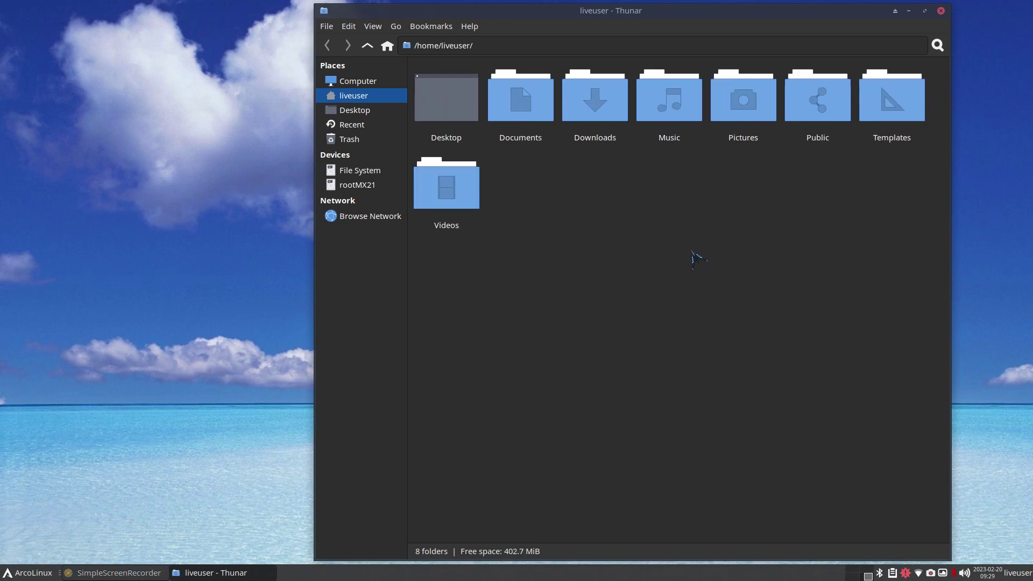
pyautogui.scroll(-3, 694, 258)
pyautogui.scroll(7, 694, 258)
pyautogui.scroll(-3, 694, 258)
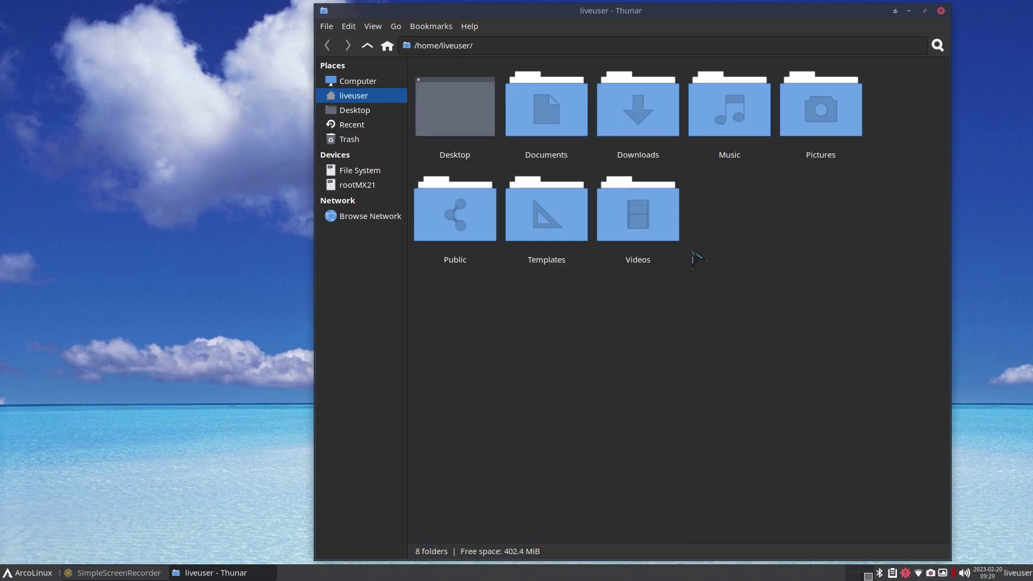
pyautogui.scroll(-2, 694, 258)
pyautogui.scroll(4, 694, 258)
pyautogui.scroll(-5, 694, 259)
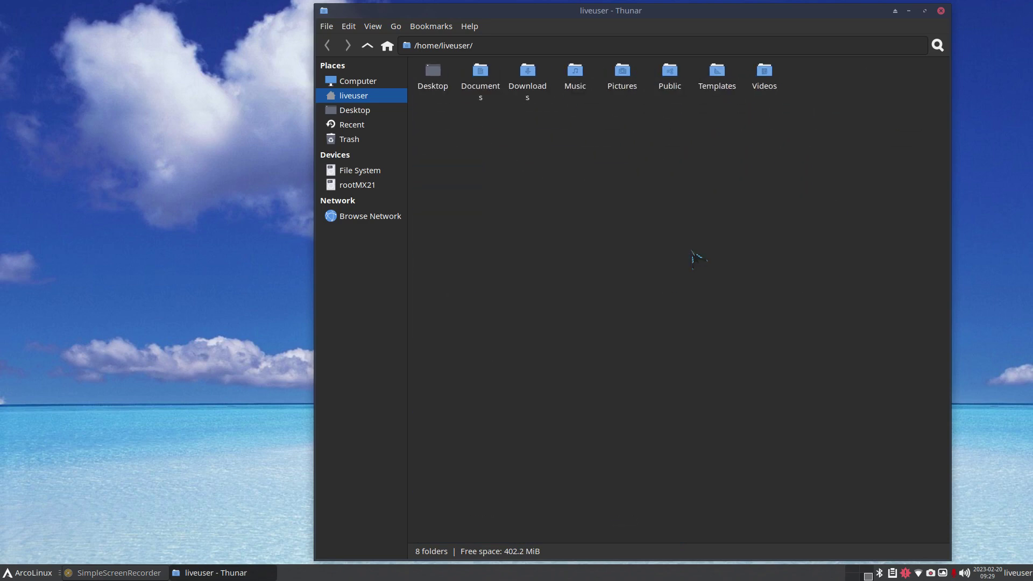
pyautogui.scroll(4, 694, 258)
pyautogui.scroll(-3, 694, 258)
pyautogui.scroll(3, 694, 258)
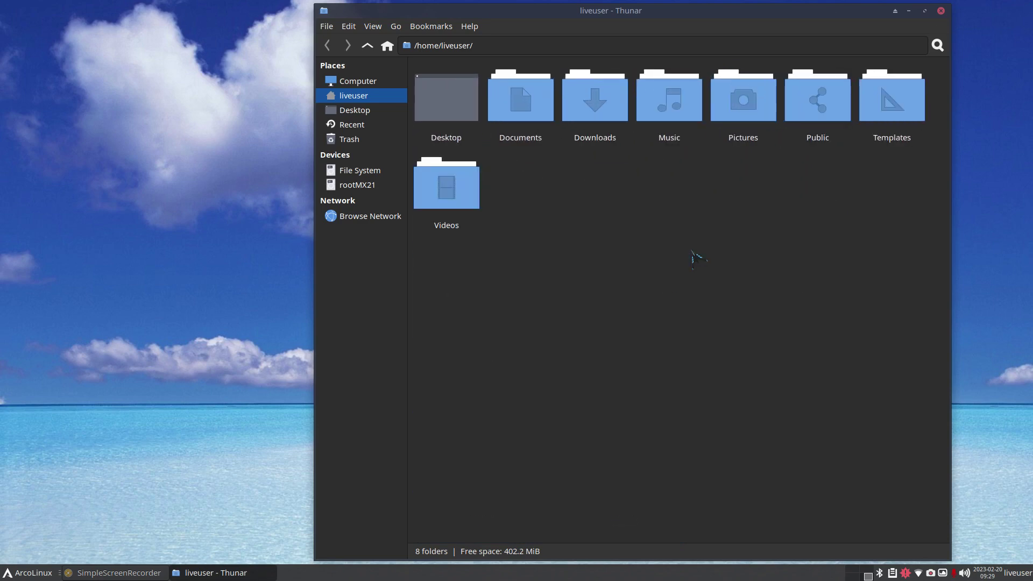
pyautogui.scroll(-3, 695, 258)
pyautogui.scroll(3, 694, 258)
pyautogui.scroll(-3, 694, 258)
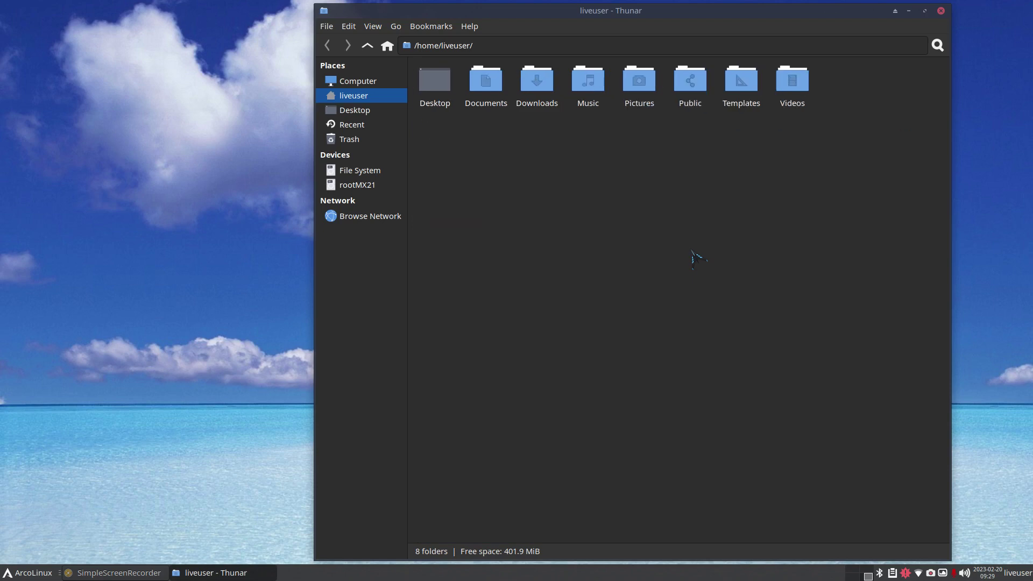
pyautogui.scroll(1, 694, 259)
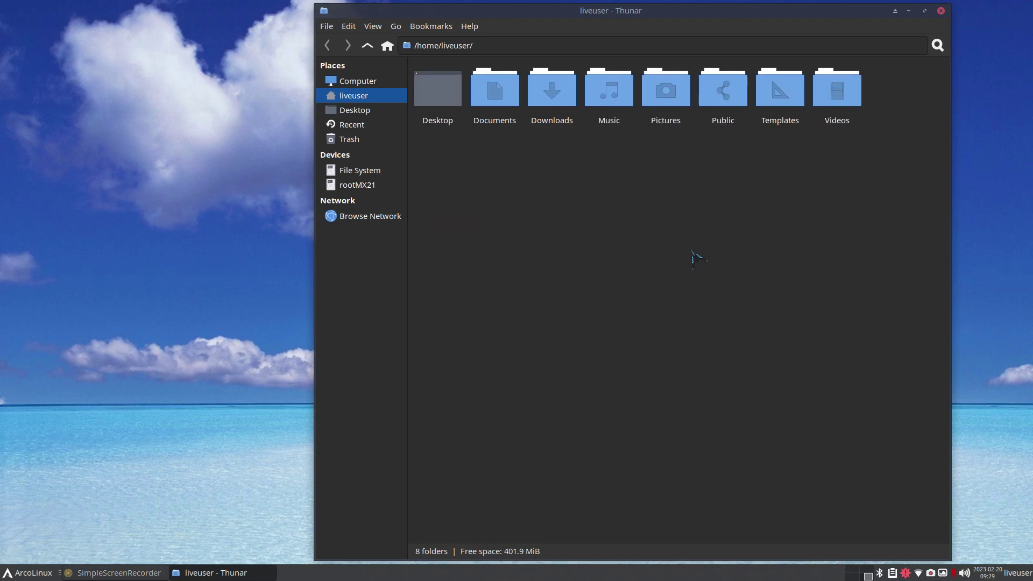
pyautogui.scroll(-1, 695, 258)
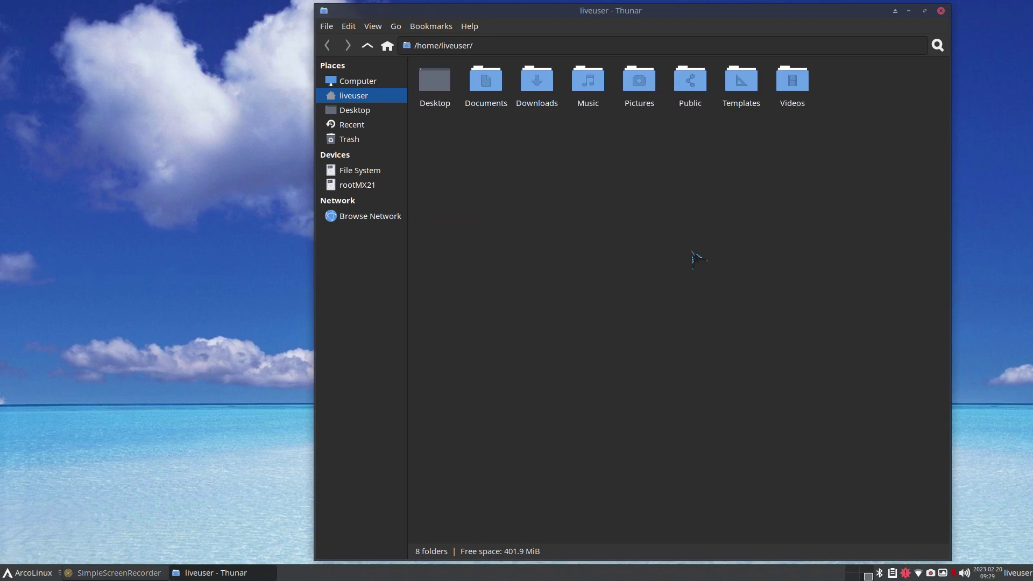
# Open the WallPaper folder inside Pictures, zoom the thumbnails in and out to settle on six per row, and browse the images
pyautogui.doubleClick(641, 88)
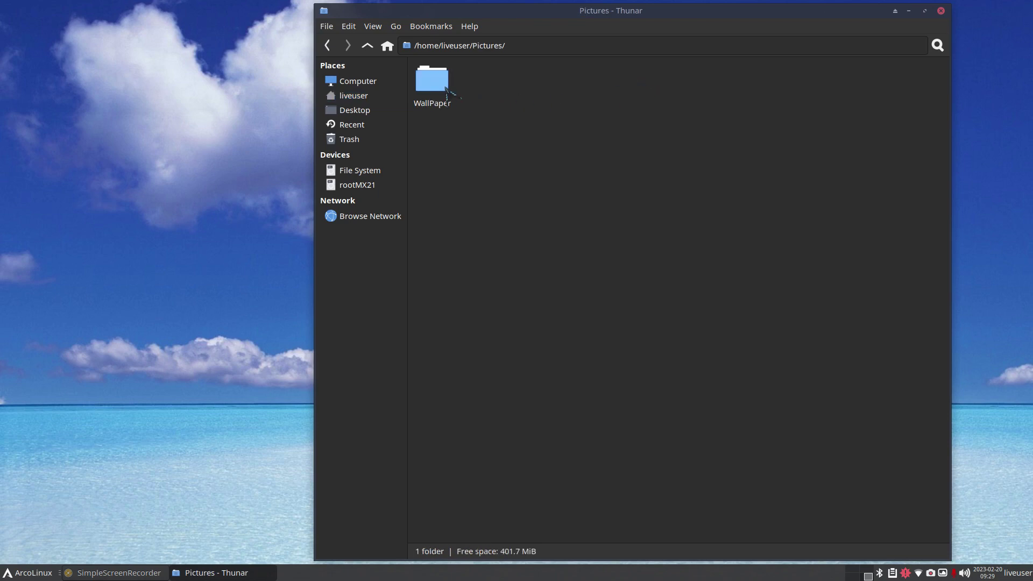
pyautogui.doubleClick(448, 84)
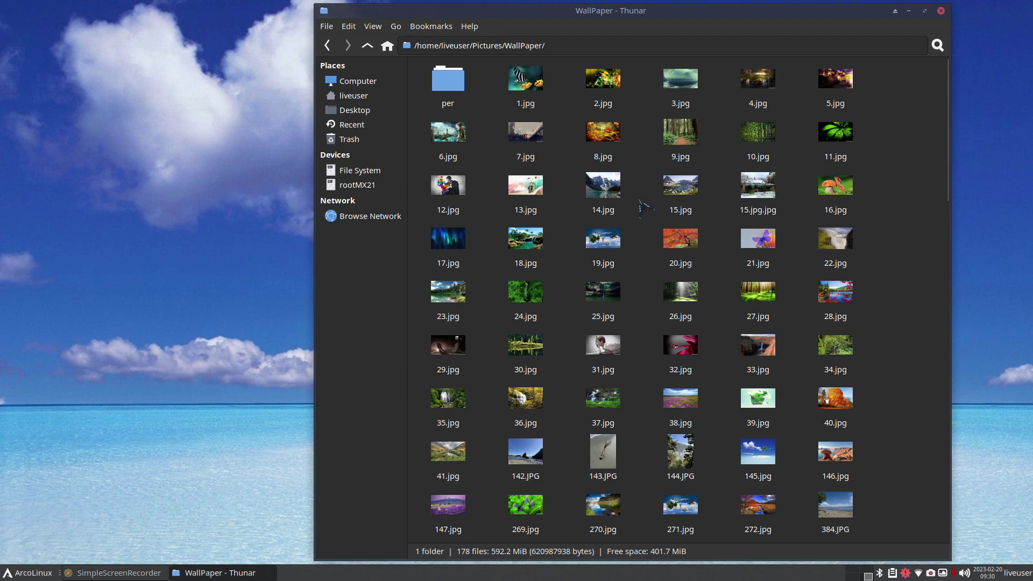
pyautogui.keyDown('ctrl'); pyautogui.scroll(4, 648, 222); pyautogui.keyUp('ctrl')
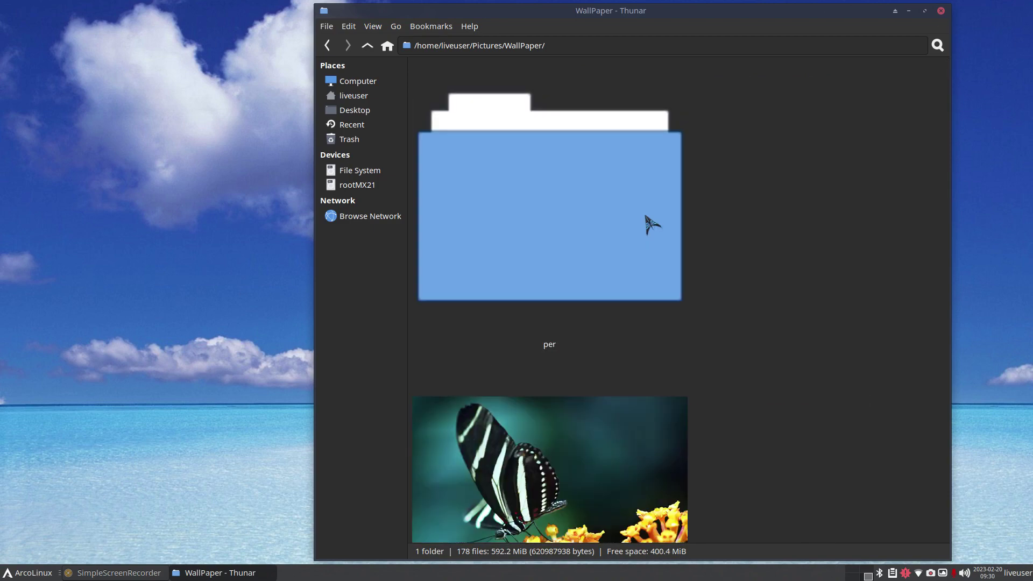
pyautogui.keyDown('ctrl'); pyautogui.scroll(-3, 648, 222); pyautogui.keyUp('ctrl')
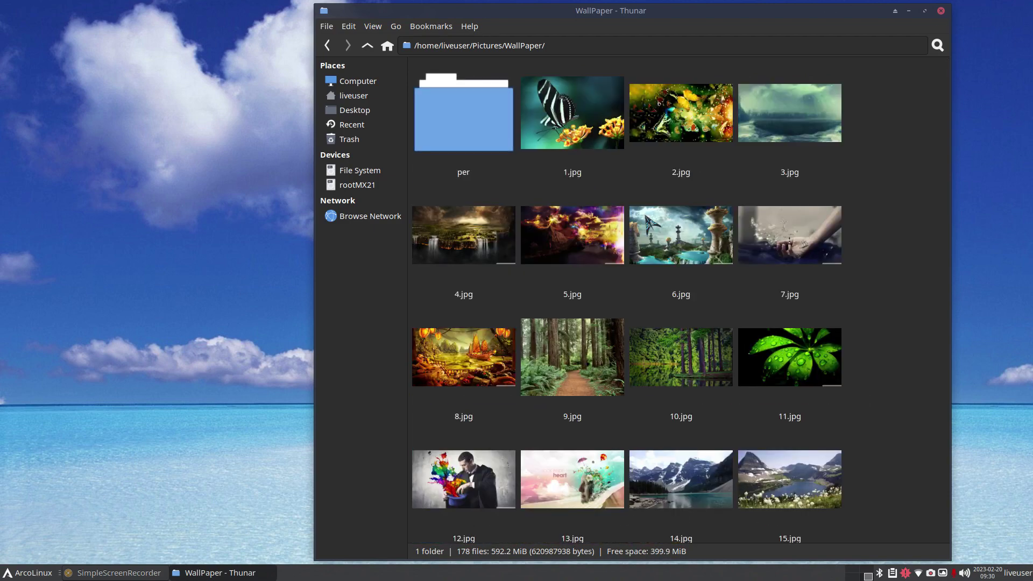
pyautogui.keyDown('ctrl'); pyautogui.scroll(-3, 649, 222); pyautogui.keyUp('ctrl')
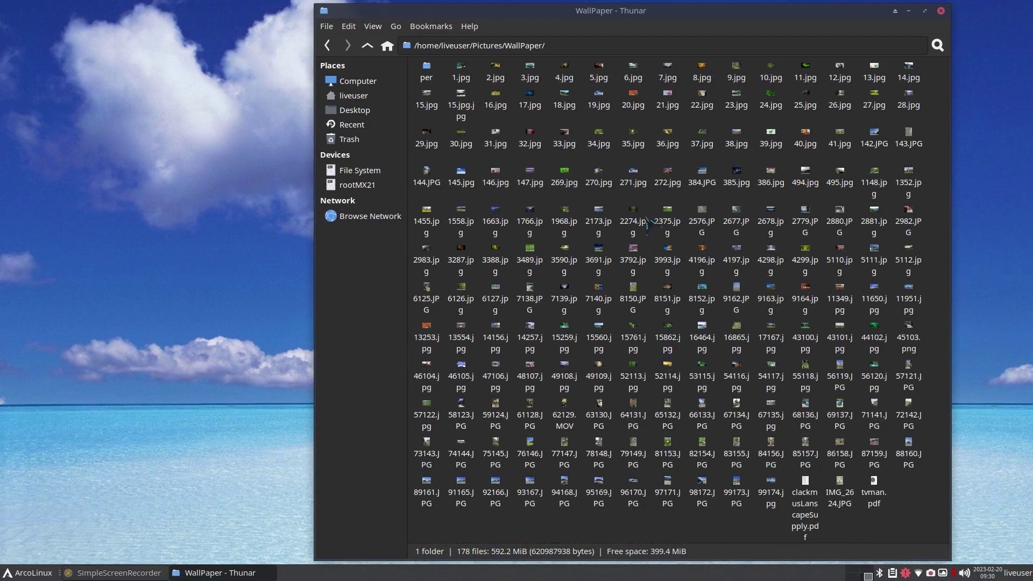
pyautogui.keyDown('ctrl'); pyautogui.scroll(2, 649, 223); pyautogui.keyUp('ctrl')
pyautogui.keyDown('ctrl'); pyautogui.scroll(1, 648, 223); pyautogui.keyUp('ctrl')
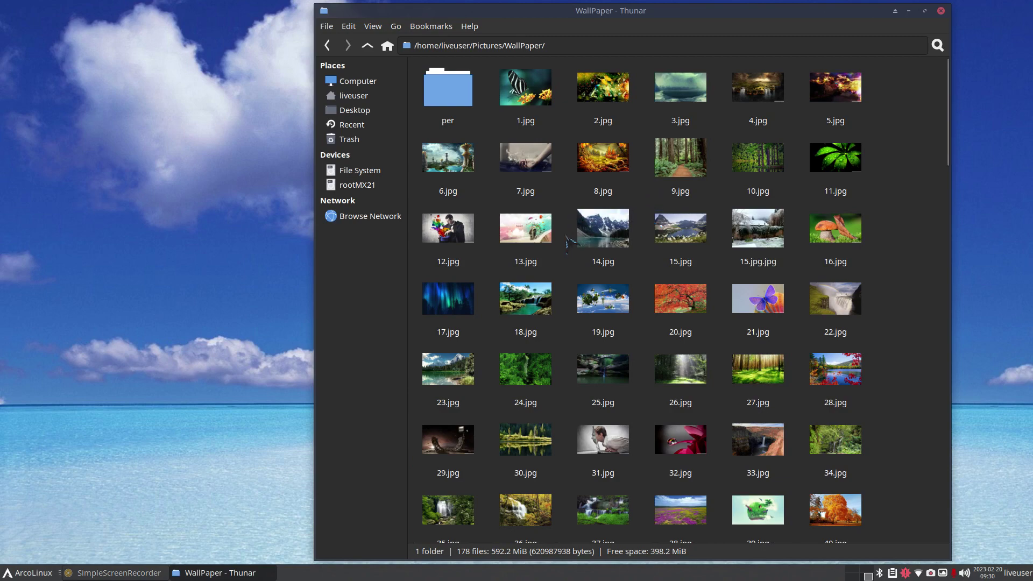
pyautogui.scroll(-10, 642, 194)
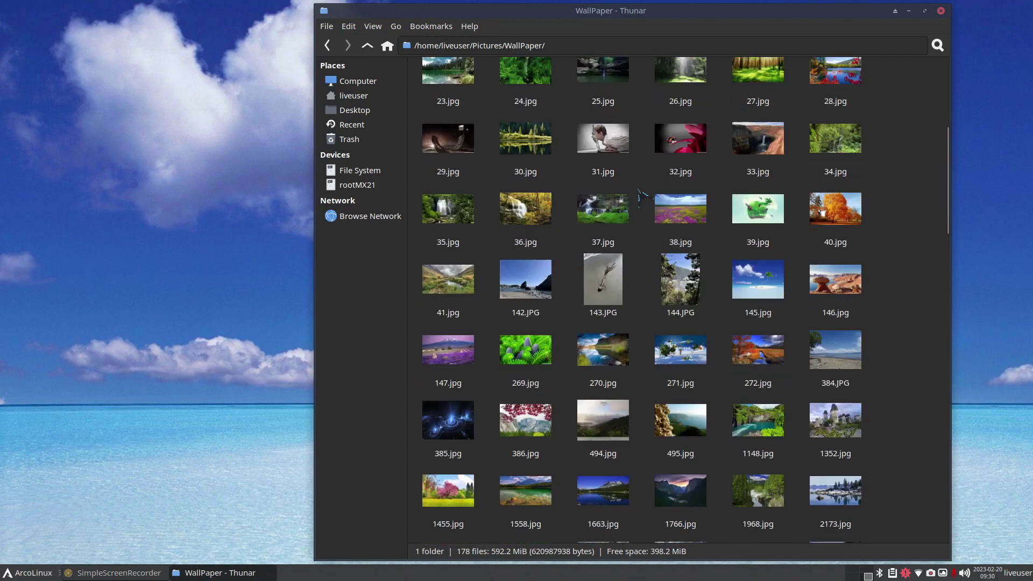
pyautogui.scroll(10, 642, 194)
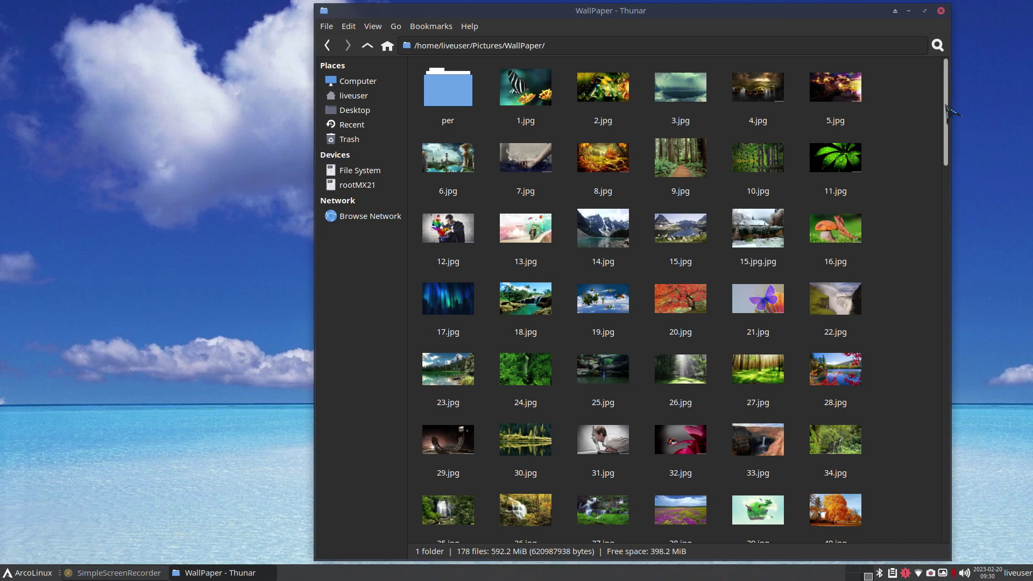
# Browse the WallPaper folder, view 6.jpg full size in the image viewer, and close the viewer
pyautogui.moveTo(948, 112)
pyautogui.mouseDown()
pyautogui.moveTo(950, 200)
pyautogui.moveTo(951, 108)
pyautogui.mouseUp()
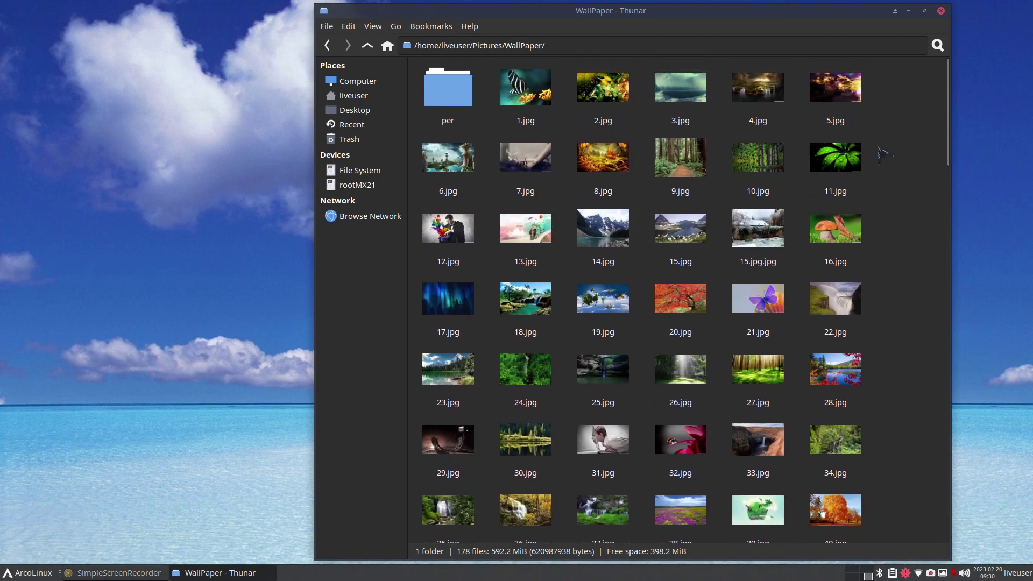
pyautogui.scroll(-2, 882, 155)
pyautogui.scroll(3, 882, 153)
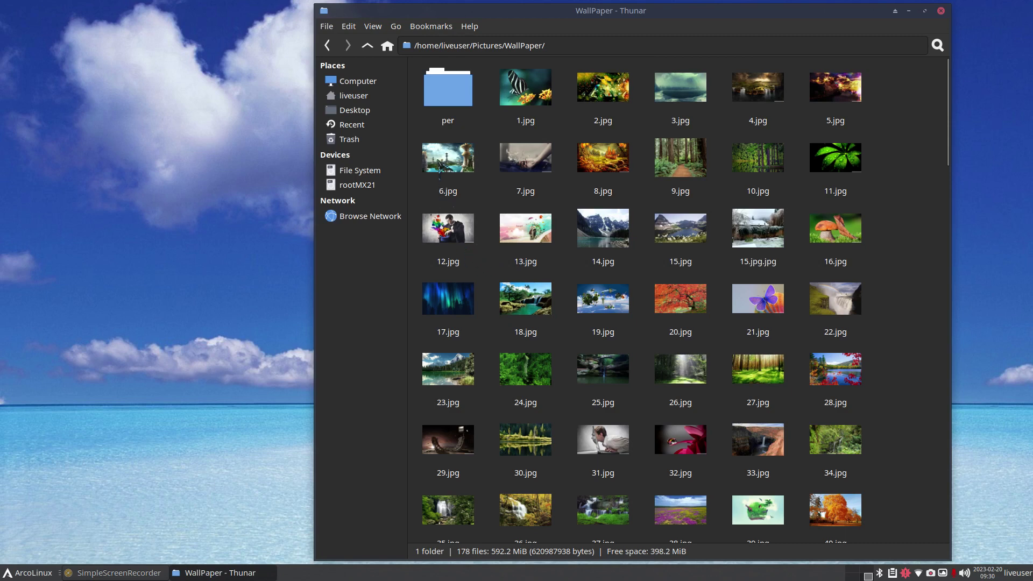
pyautogui.doubleClick(437, 158)
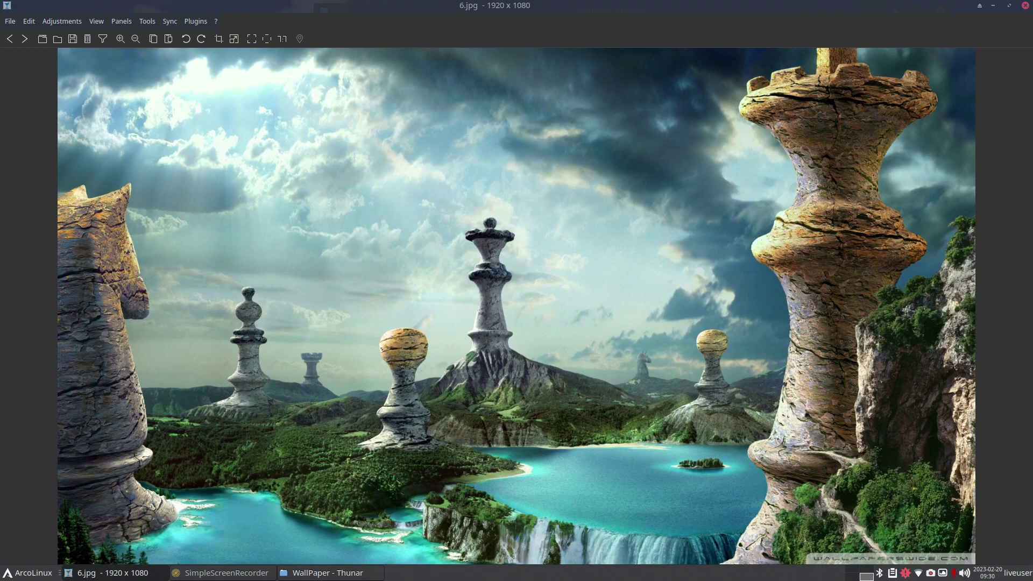
pyautogui.click(1026, 5)
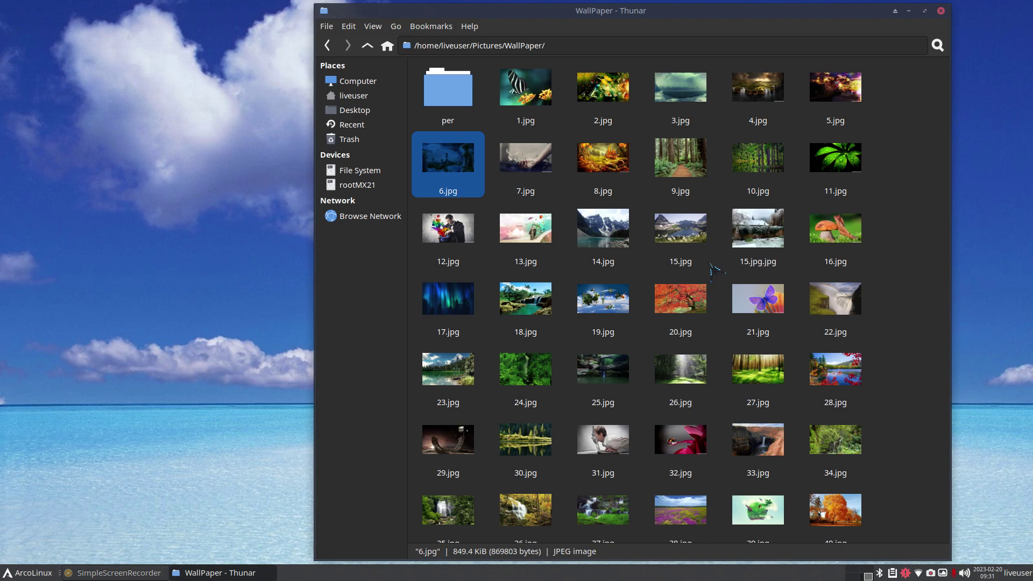
# Try 6.jpg and 12.jpg in turn as the desktop wallpaper
pyautogui.rightClick(453, 158)
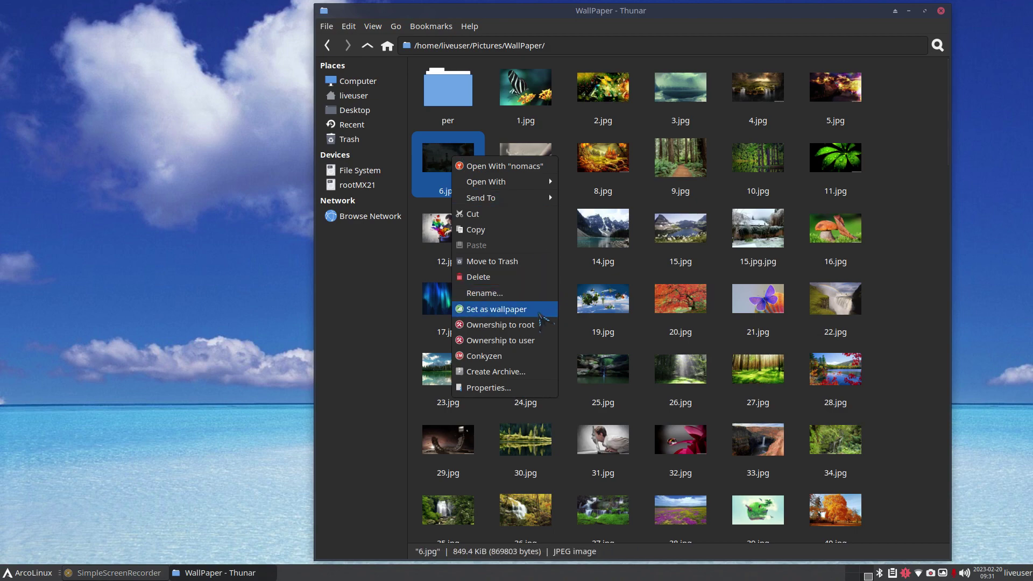
pyautogui.click(539, 314)
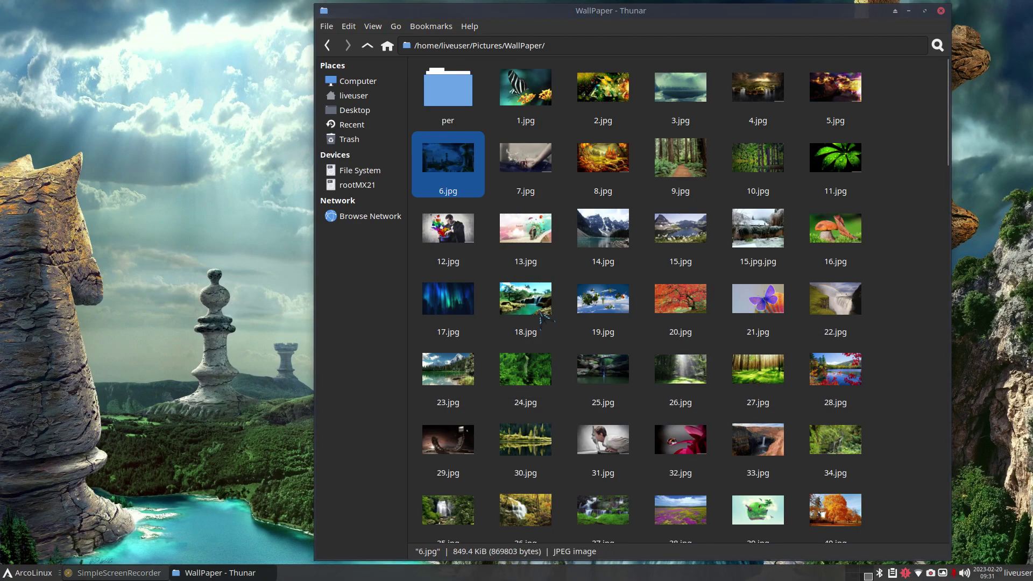
pyautogui.rightClick(445, 245)
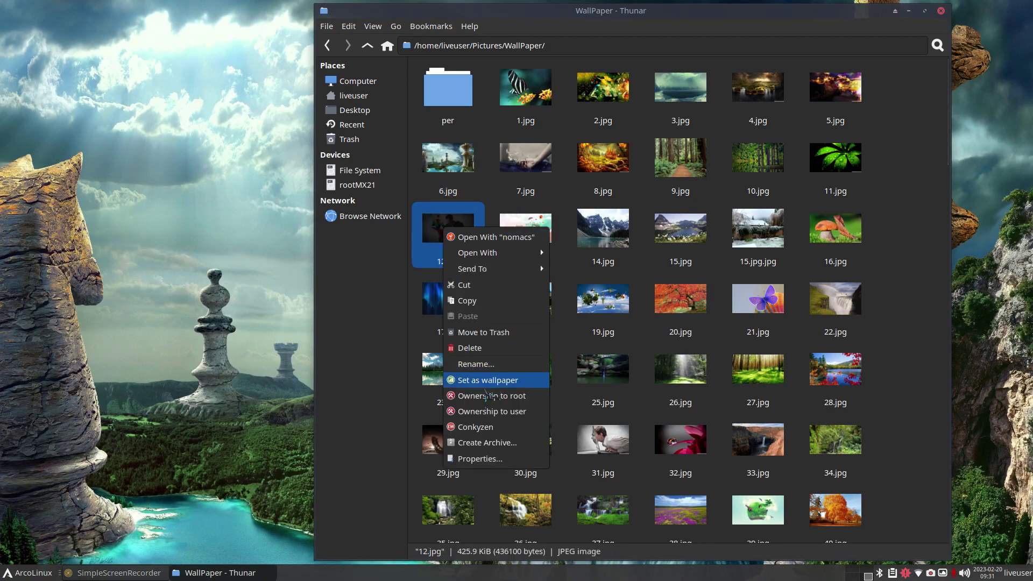
pyautogui.click(518, 381)
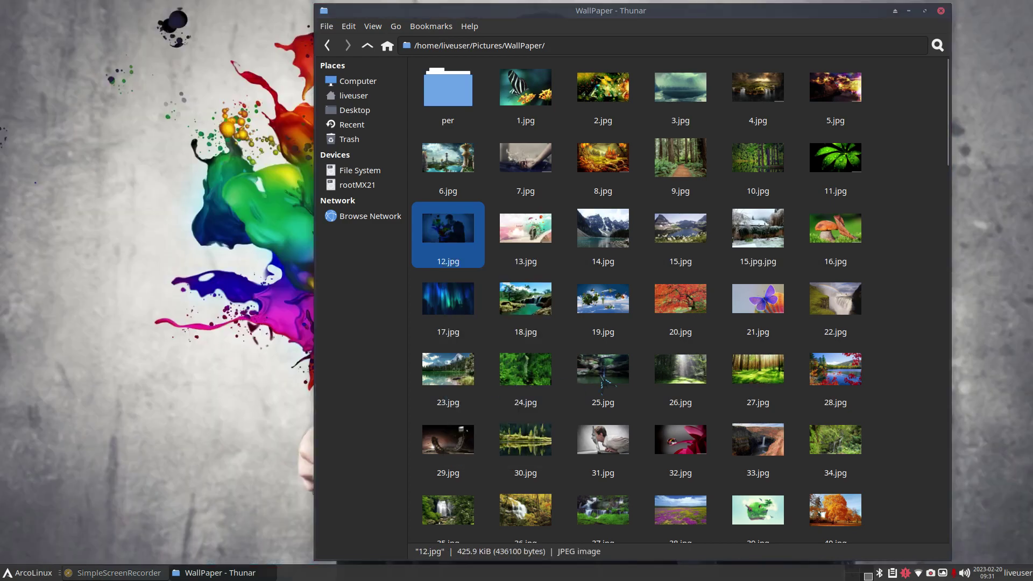
# Set 29.jpg as the desktop wallpaper, minimizing Thunar briefly to view the whole desktop and restoring it
pyautogui.rightClick(445, 431)
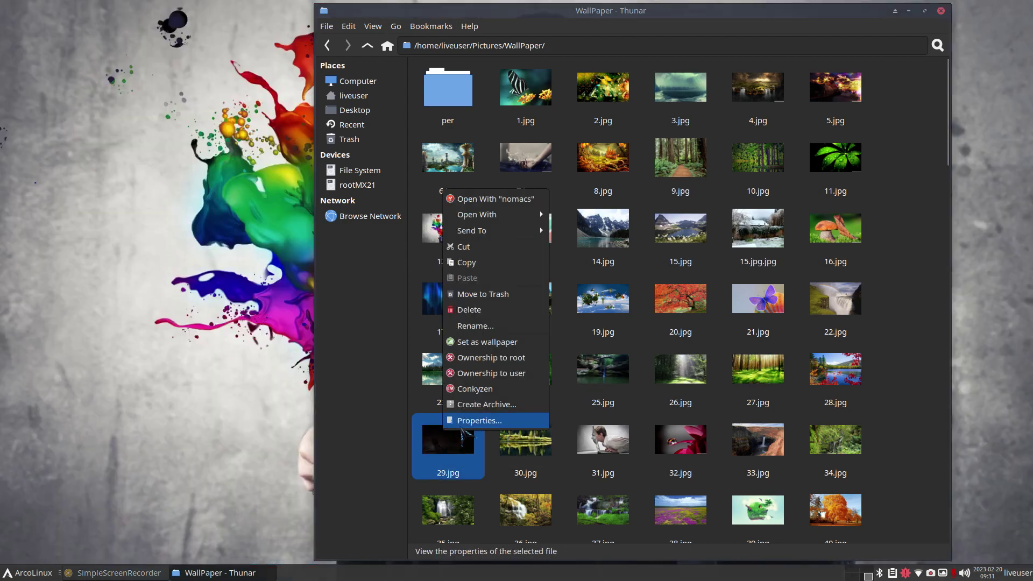
pyautogui.click(505, 342)
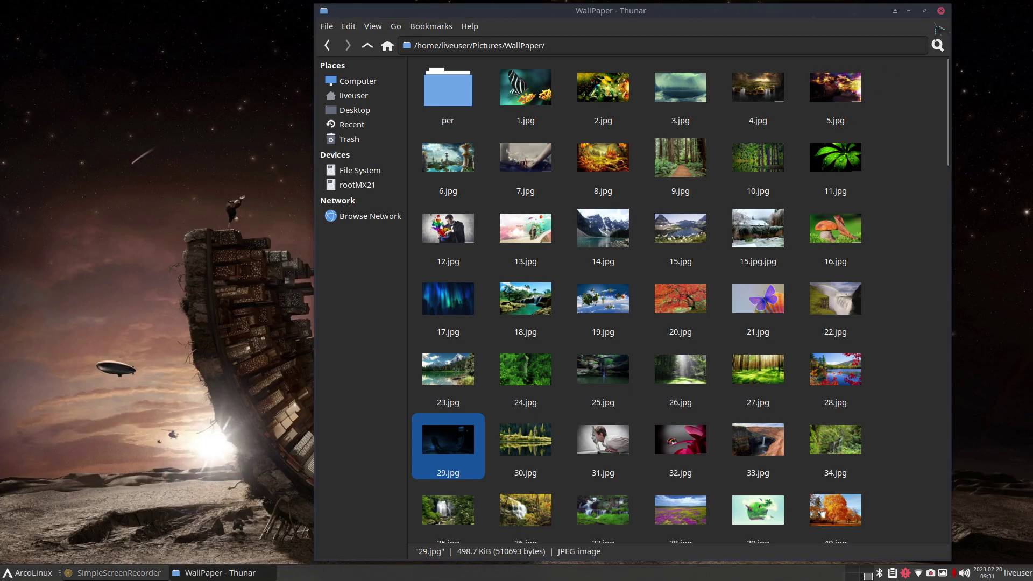
pyautogui.click(909, 11)
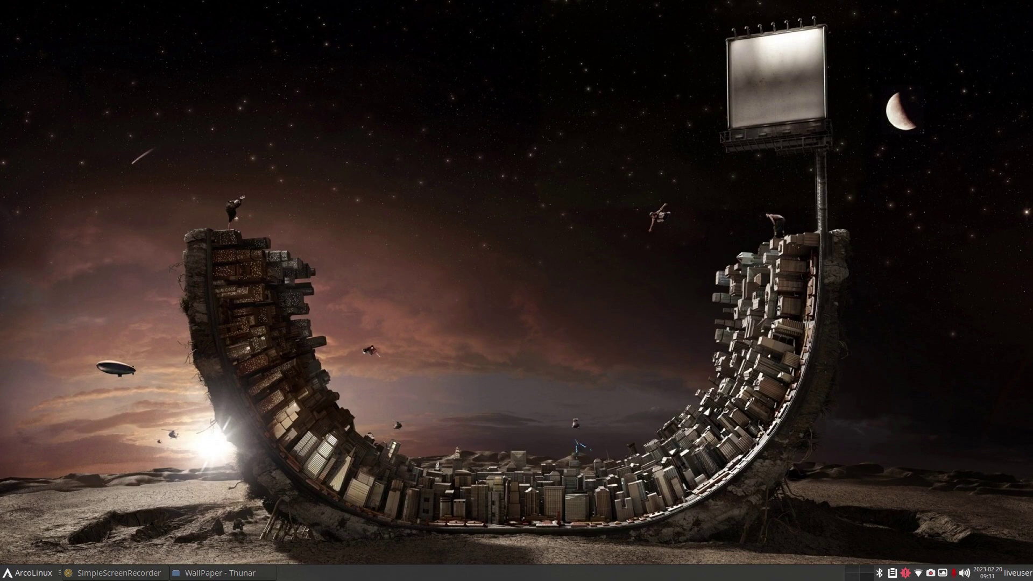
pyautogui.click(245, 573)
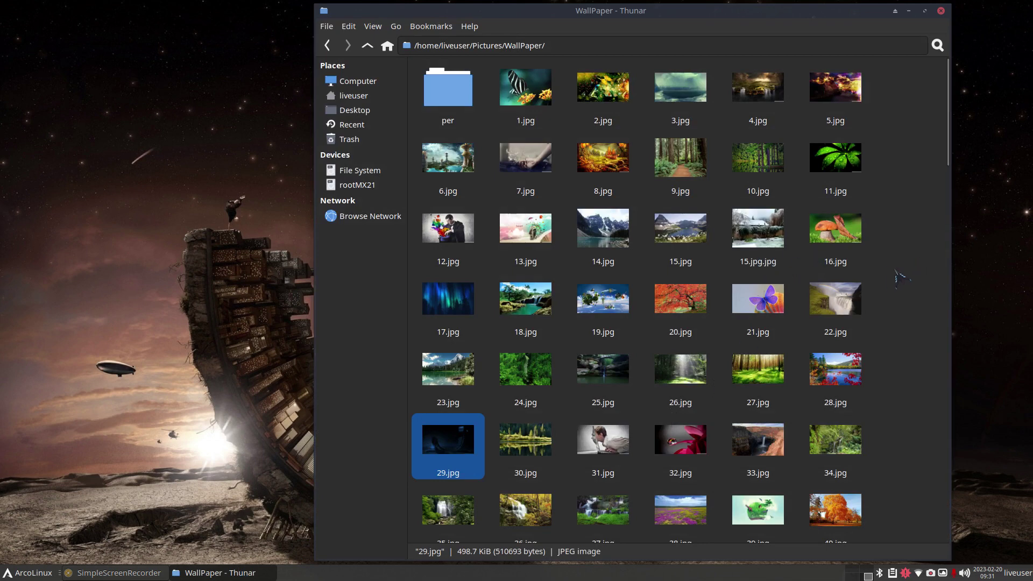
# Repeatedly zoom the WallPaper thumbnails out and in, ending with large previews at one image per row
pyautogui.keyDown('ctrl'); pyautogui.scroll(-3, 902, 278); pyautogui.keyUp('ctrl')
pyautogui.keyDown('ctrl'); pyautogui.scroll(2, 902, 278); pyautogui.keyUp('ctrl')
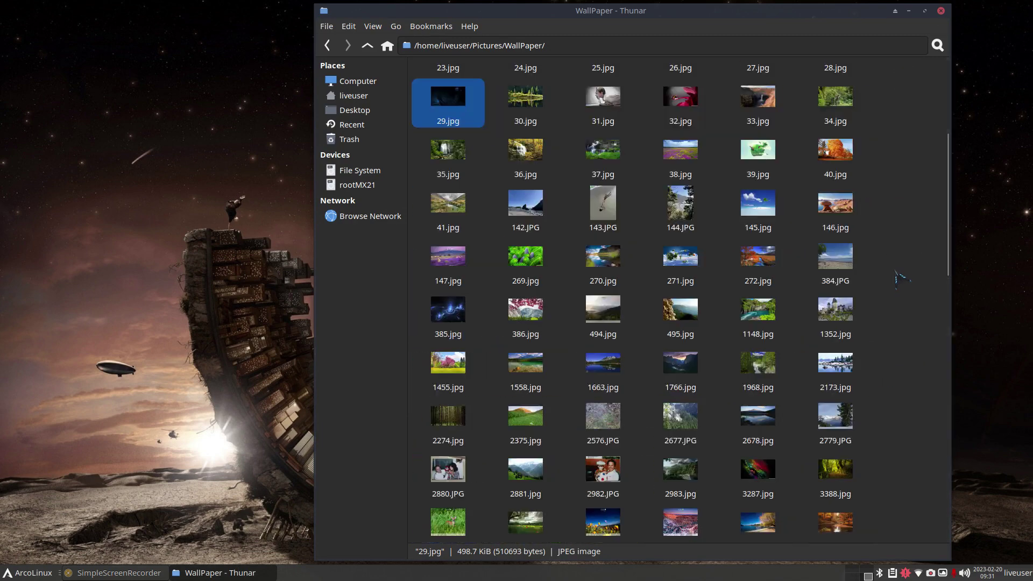
pyautogui.keyDown('ctrl'); pyautogui.scroll(-2, 902, 278); pyautogui.keyUp('ctrl')
pyautogui.keyDown('ctrl'); pyautogui.scroll(2, 901, 279); pyautogui.keyUp('ctrl')
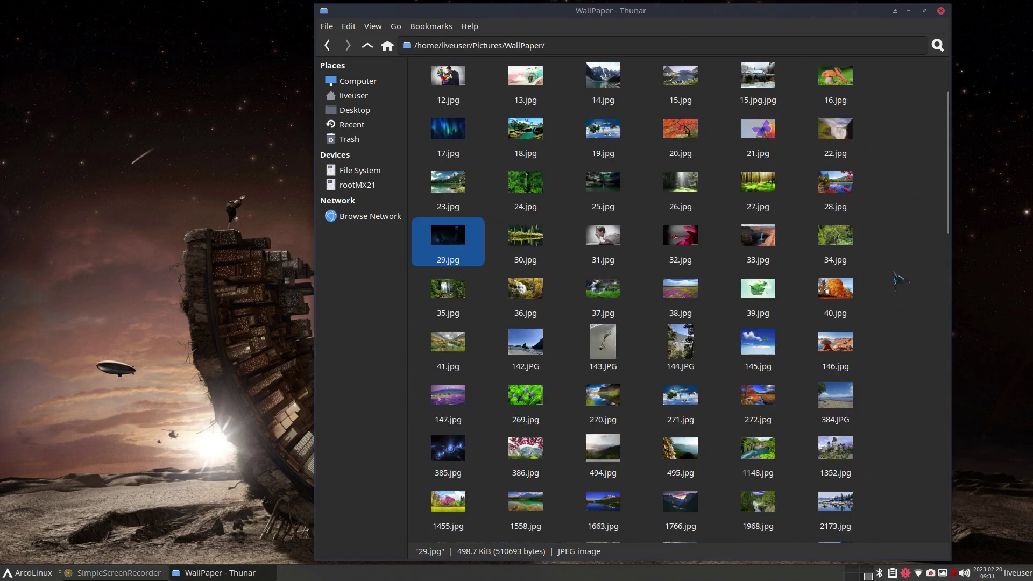
pyautogui.keyDown('ctrl'); pyautogui.scroll(-2, 900, 279); pyautogui.keyUp('ctrl')
pyautogui.keyDown('ctrl'); pyautogui.scroll(2, 899, 280); pyautogui.keyUp('ctrl')
pyautogui.keyDown('ctrl'); pyautogui.scroll(4, 899, 280); pyautogui.keyUp('ctrl')
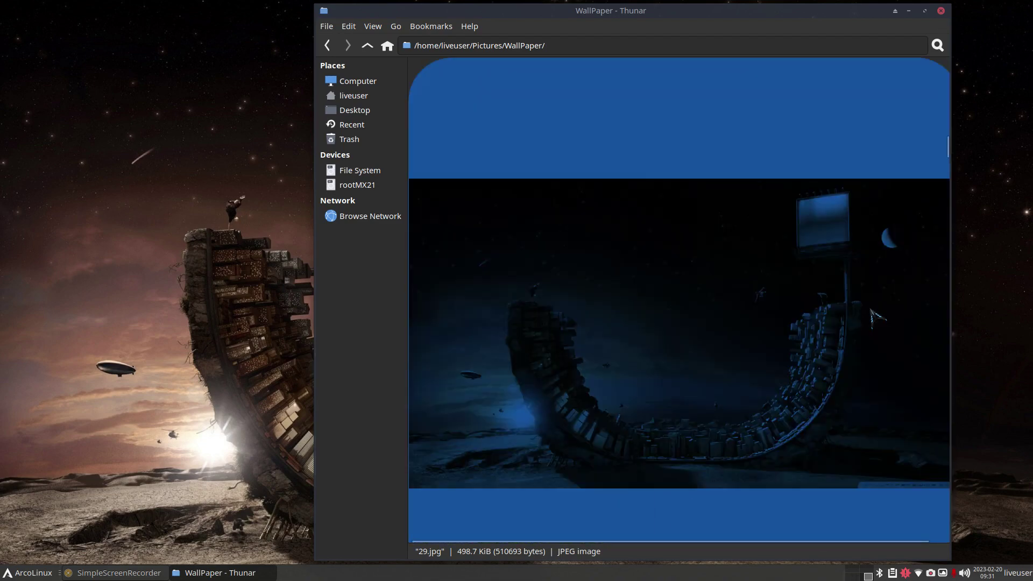
pyautogui.keyDown('ctrl'); pyautogui.scroll(-1, 875, 317); pyautogui.keyUp('ctrl')
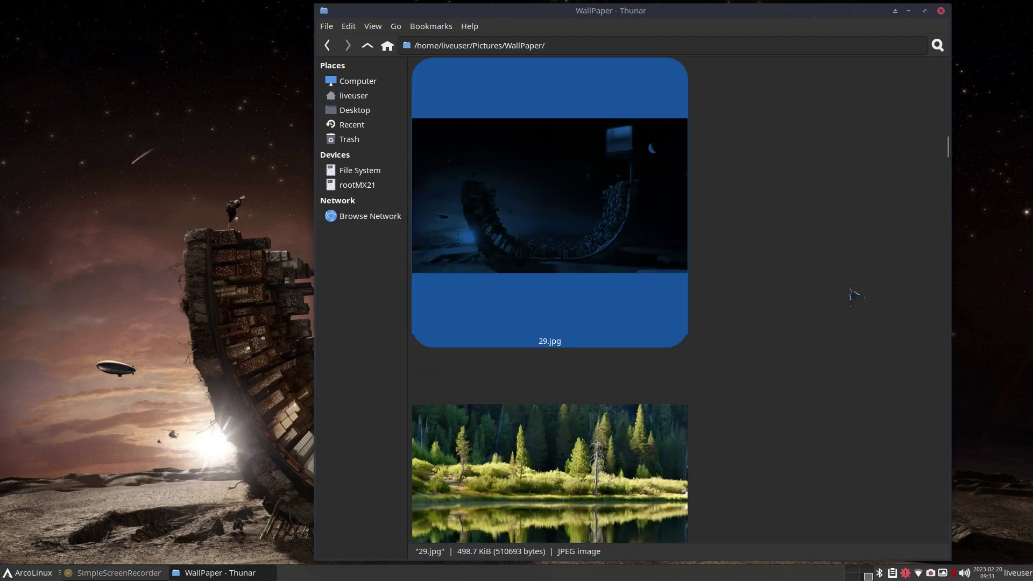
# Browse the enlarged previews from 29.jpg to 32.jpg, zoom back out to six per row, and briefly maximize the Thunar window
pyautogui.scroll(-5, 850, 287)
pyautogui.scroll(3, 845, 282)
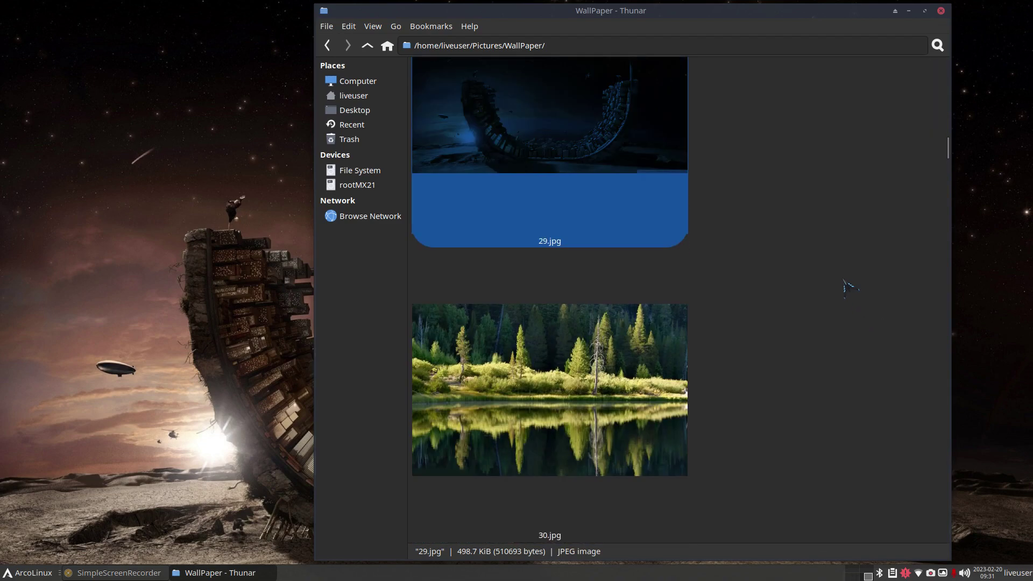
pyautogui.scroll(-6, 845, 282)
pyautogui.scroll(-7, 847, 285)
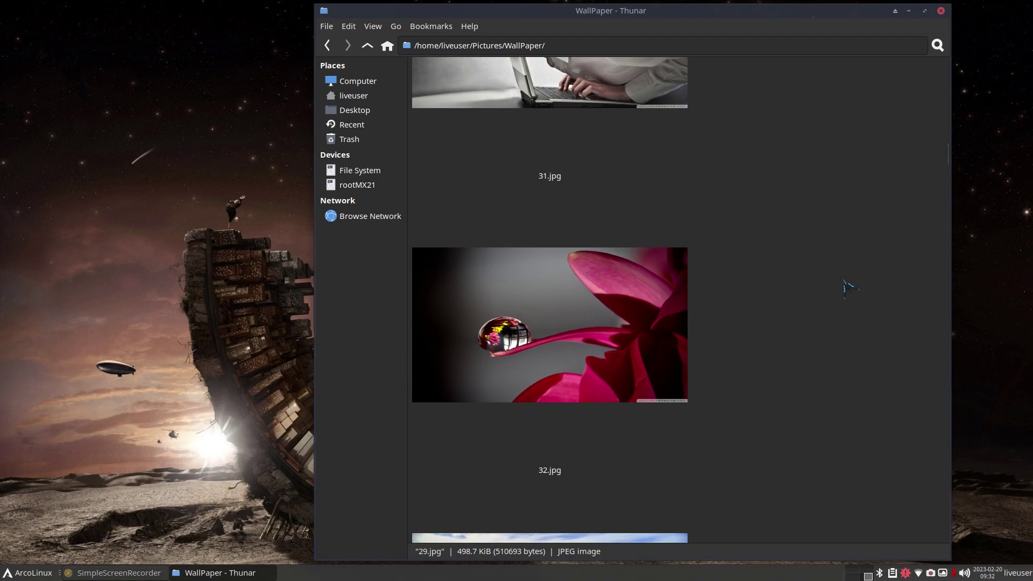
pyautogui.keyDown('ctrl'); pyautogui.scroll(-3, 850, 287); pyautogui.keyUp('ctrl')
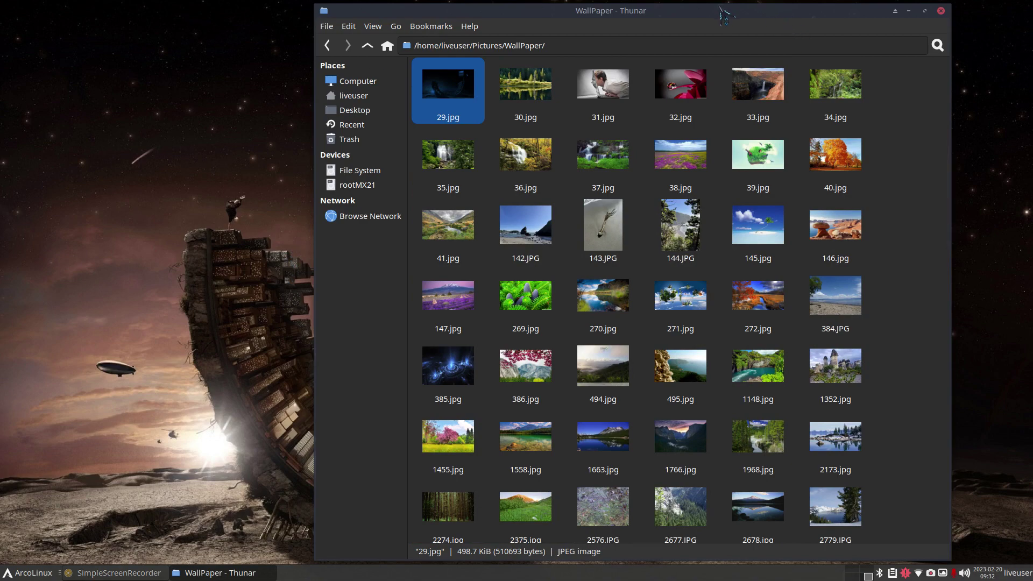
pyautogui.doubleClick(669, 10)
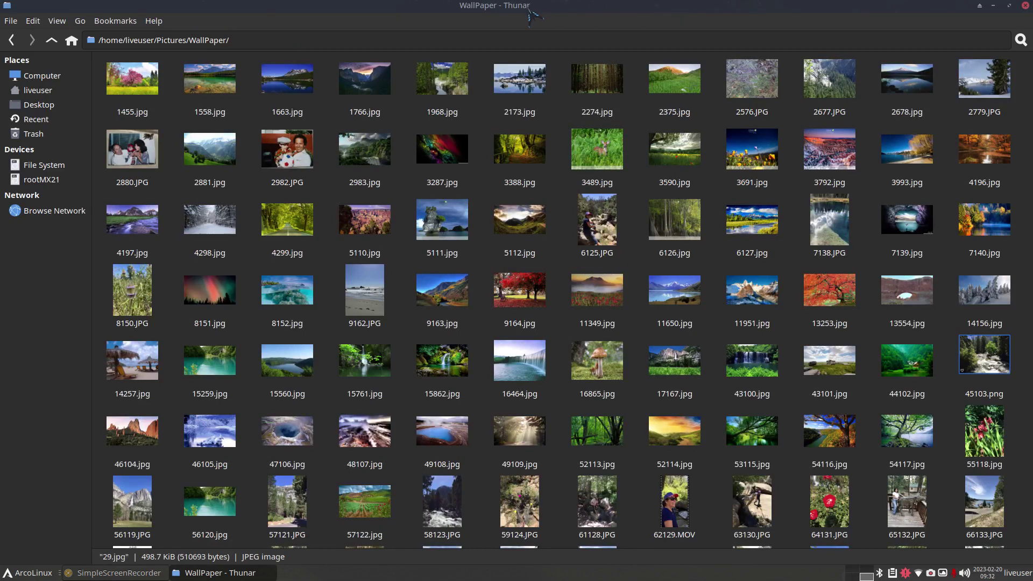
pyautogui.doubleClick(581, 11)
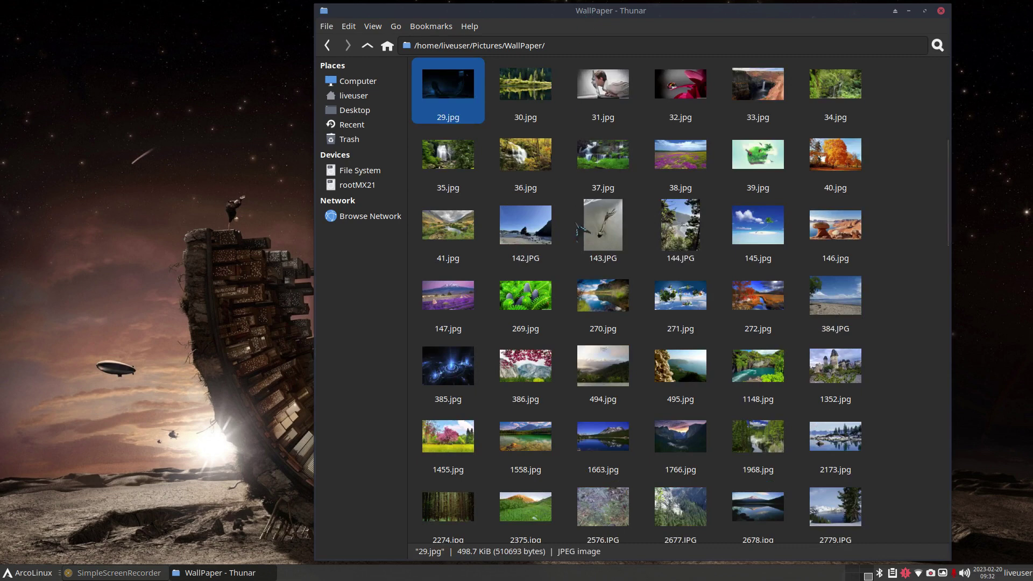
# Open the liveuser home folder and look over its options for creating and arranging items
pyautogui.click(356, 98)
pyautogui.rightClick(556, 166)
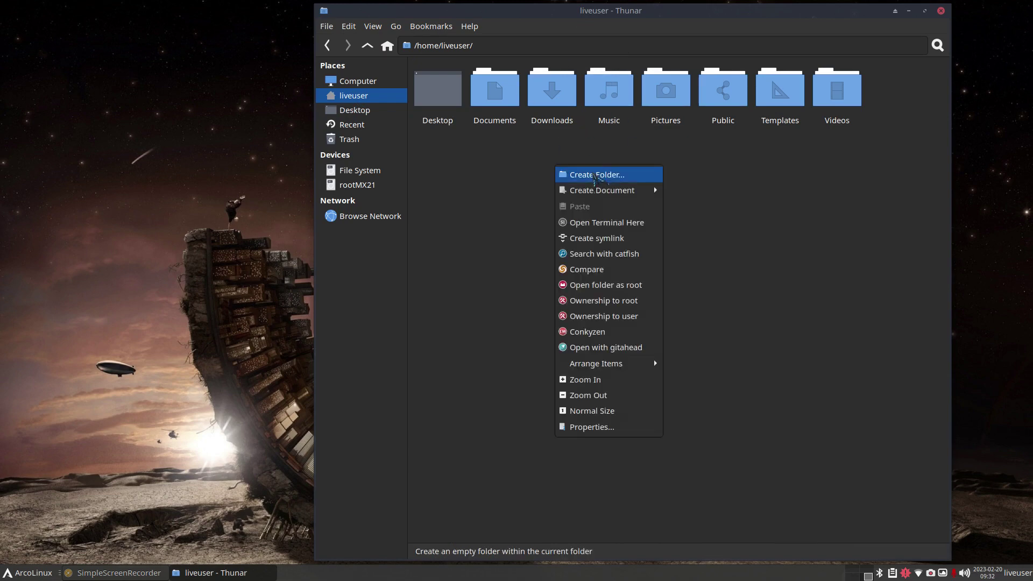
pyautogui.moveTo(619, 364)
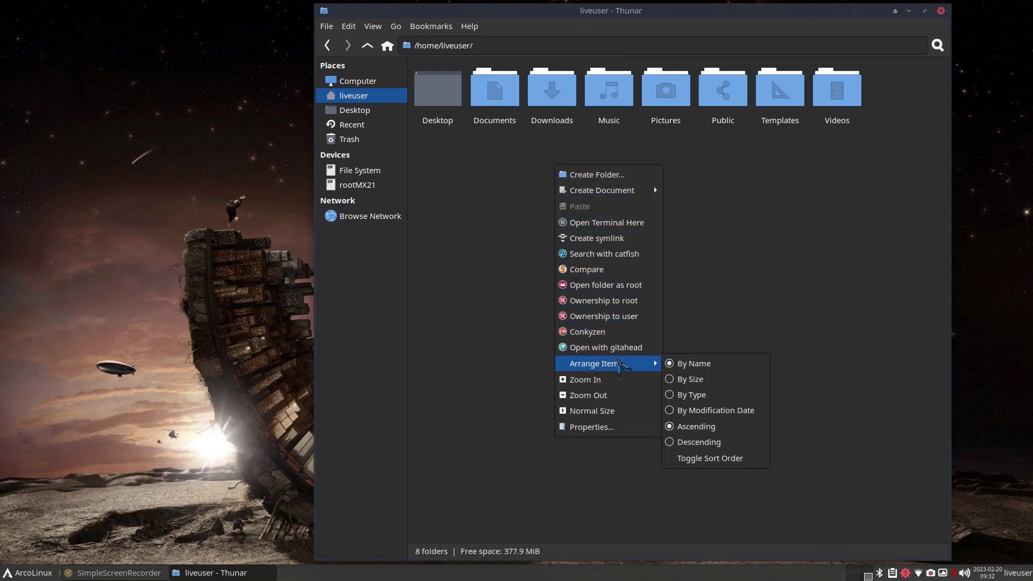
pyautogui.click(753, 277)
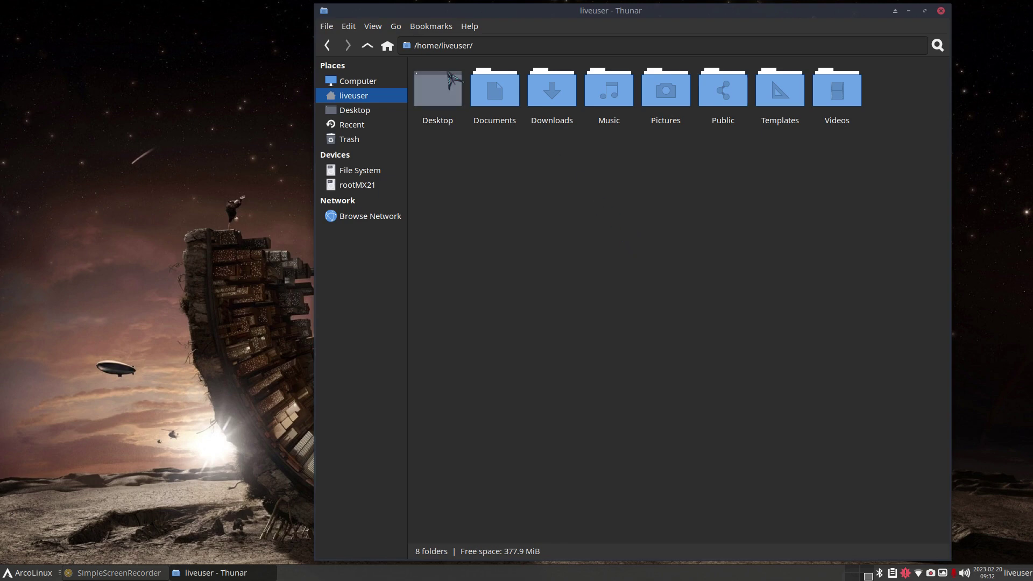
# Look over Thunar's view options, show the hidden files in the home folder, and select the .icons folder
pyautogui.click(373, 26)
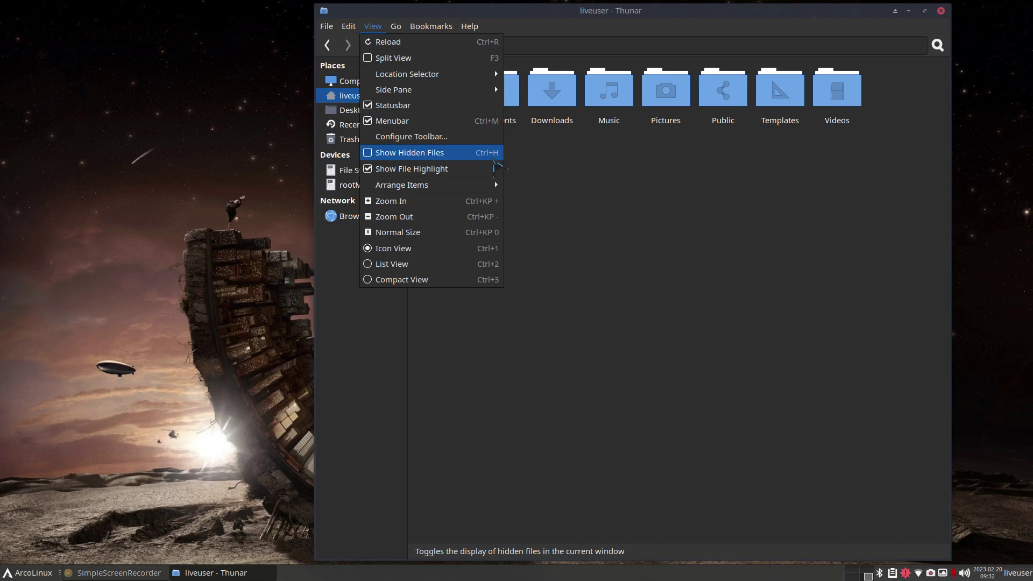
pyautogui.click(673, 306)
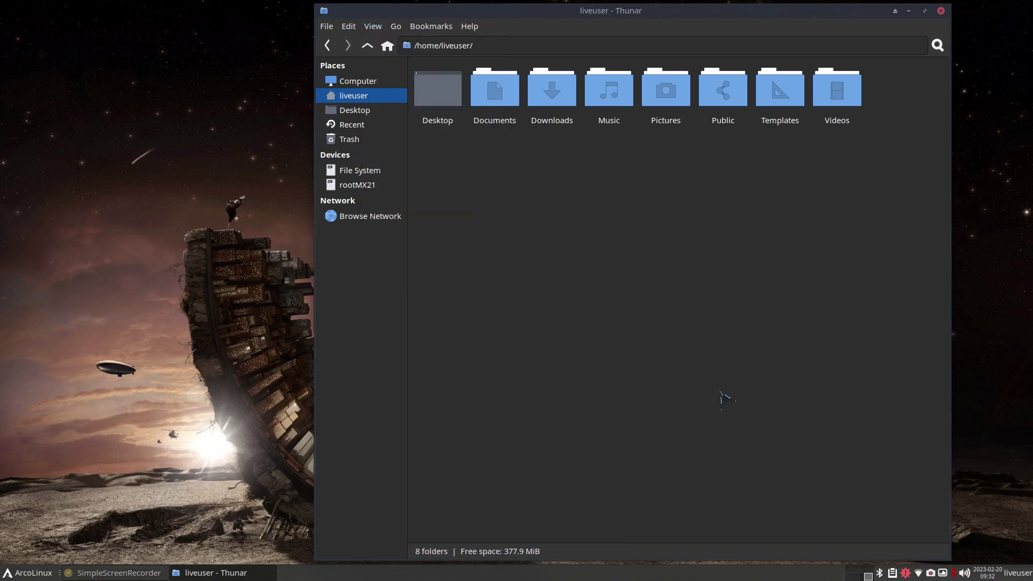
pyautogui.hotkey('ctrl', 'h')
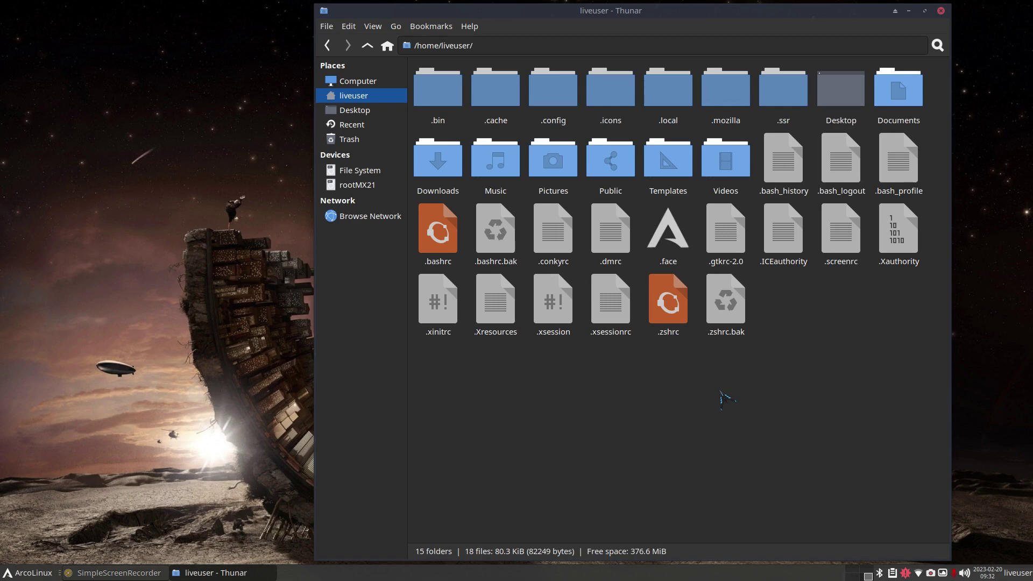
pyautogui.click(612, 95)
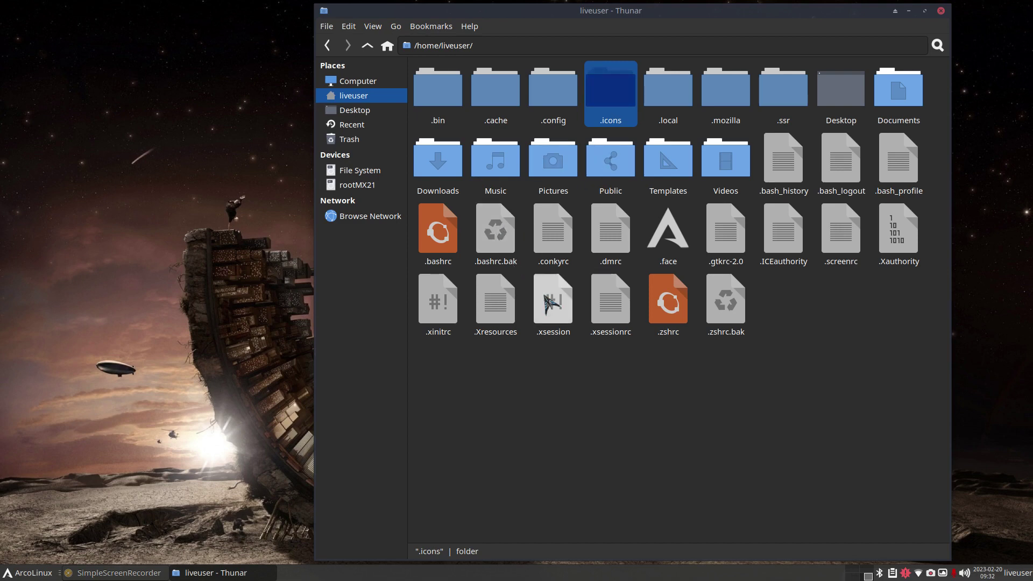
# Open .bash_history in the text editor, review its commands, highlight the calendar commands on lines 28 to 30, and close it
pyautogui.click(795, 169)
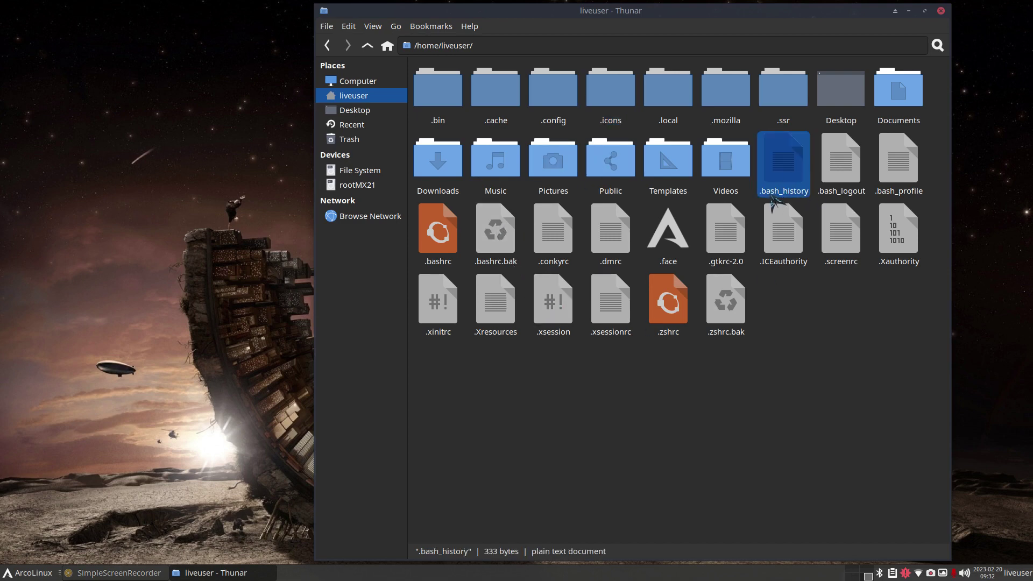
pyautogui.doubleClick(784, 162)
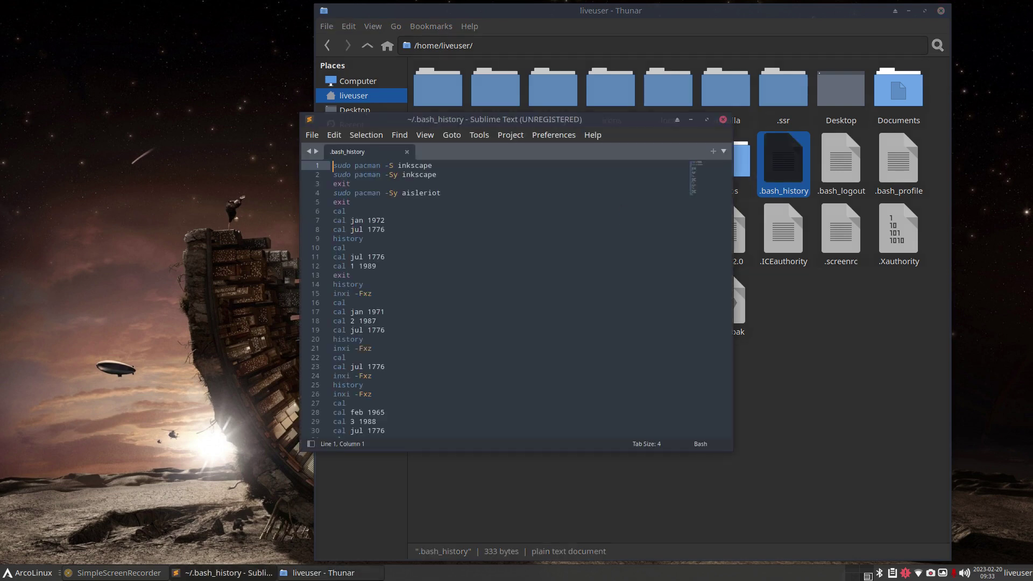
pyautogui.scroll(-7, 413, 383)
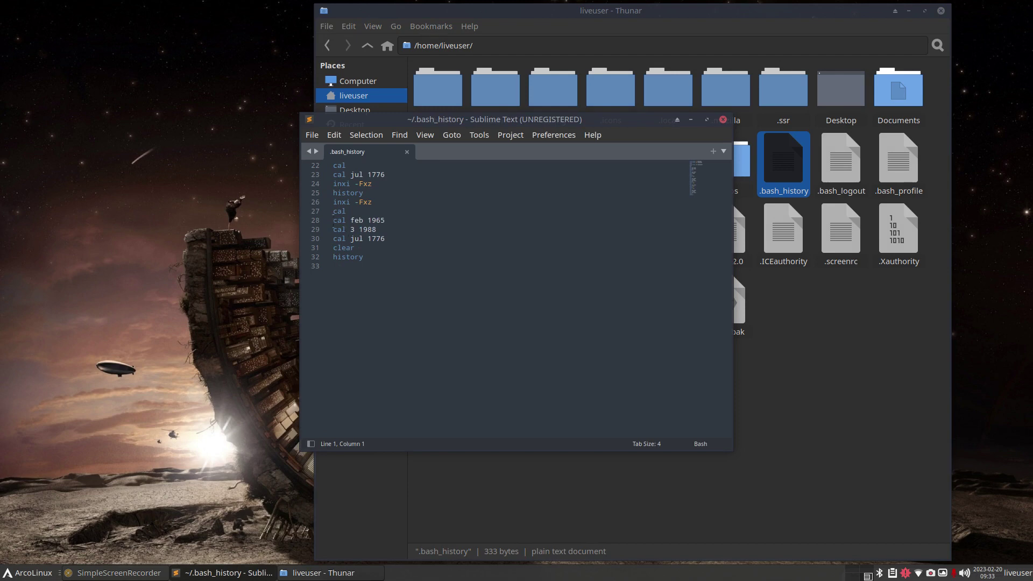
pyautogui.moveTo(333, 221); pyautogui.dragTo(404, 241)
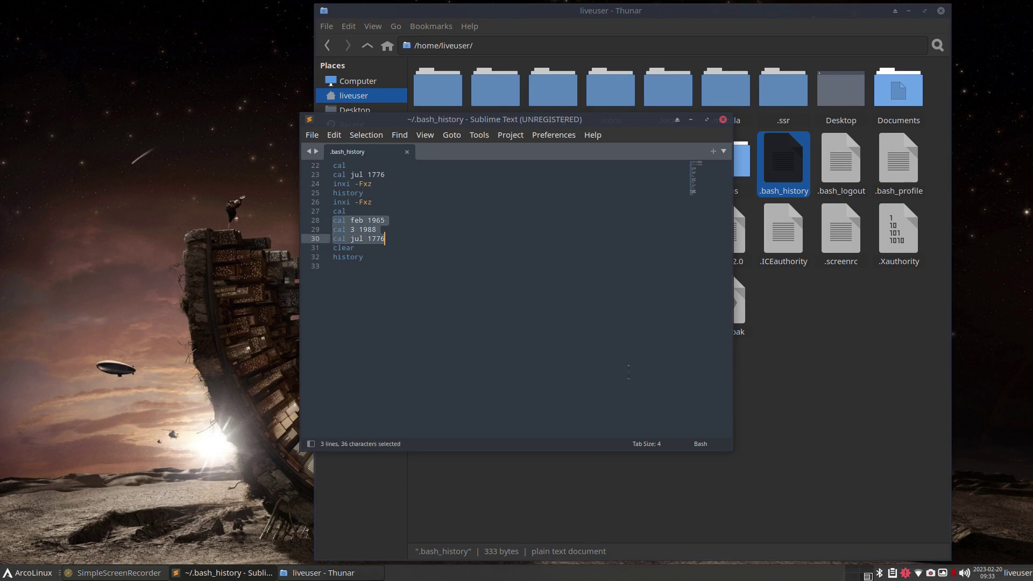
pyautogui.click(723, 119)
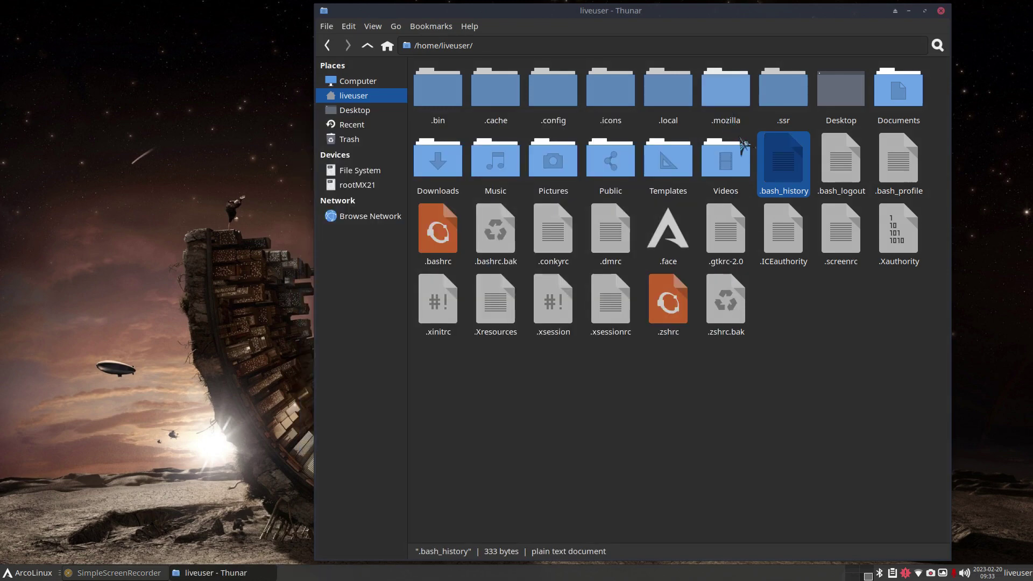
# Look over the home folder's context options, open the hidden .icons folder, and select the Azenis folder
pyautogui.click(628, 93)
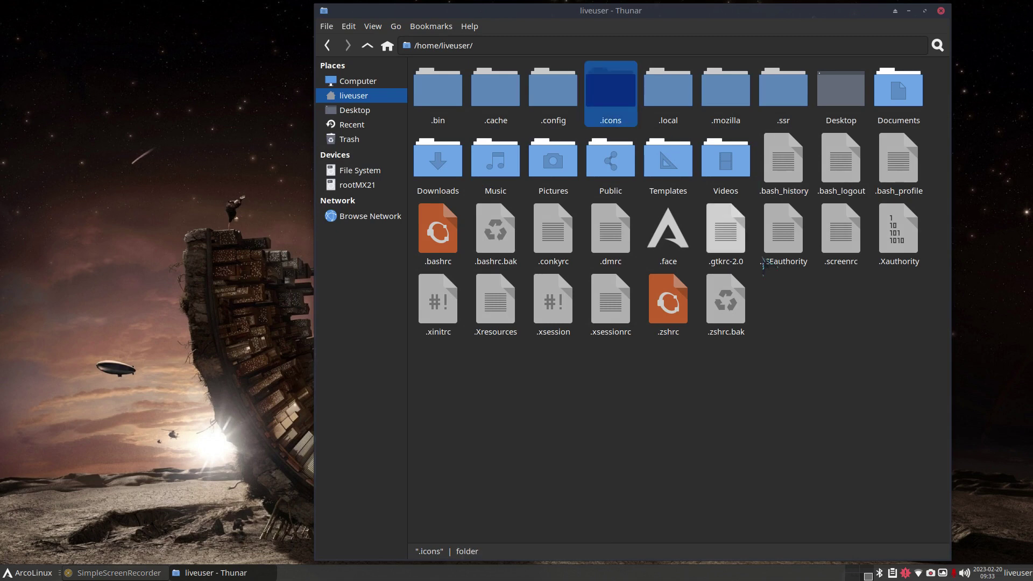
pyautogui.rightClick(789, 372)
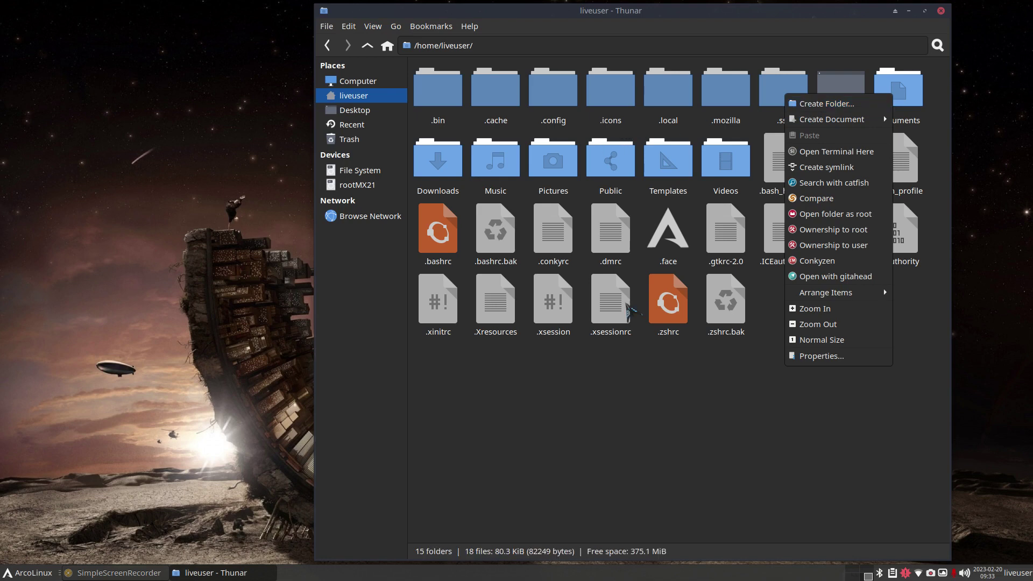
pyautogui.click(642, 456)
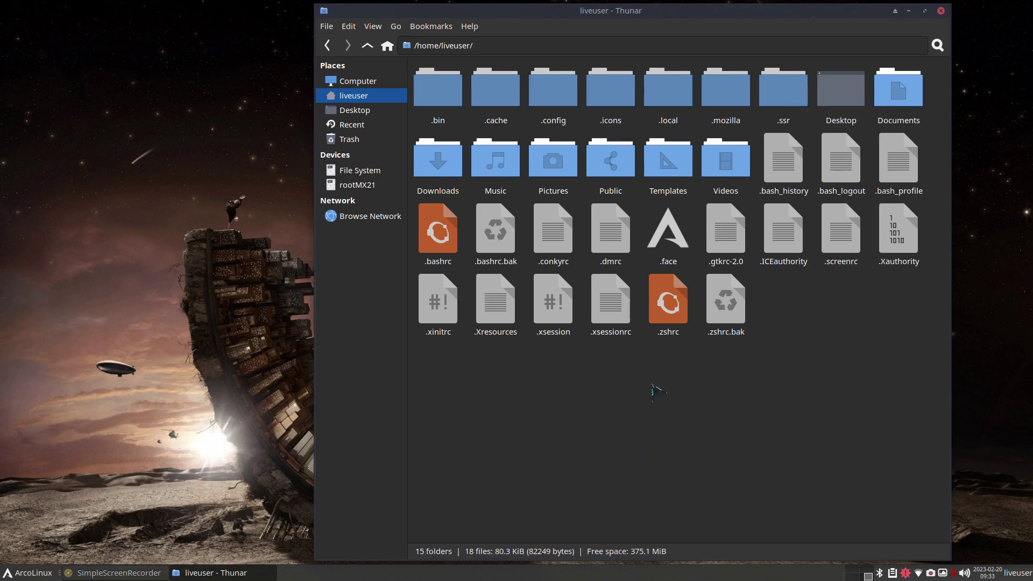
pyautogui.doubleClick(623, 99)
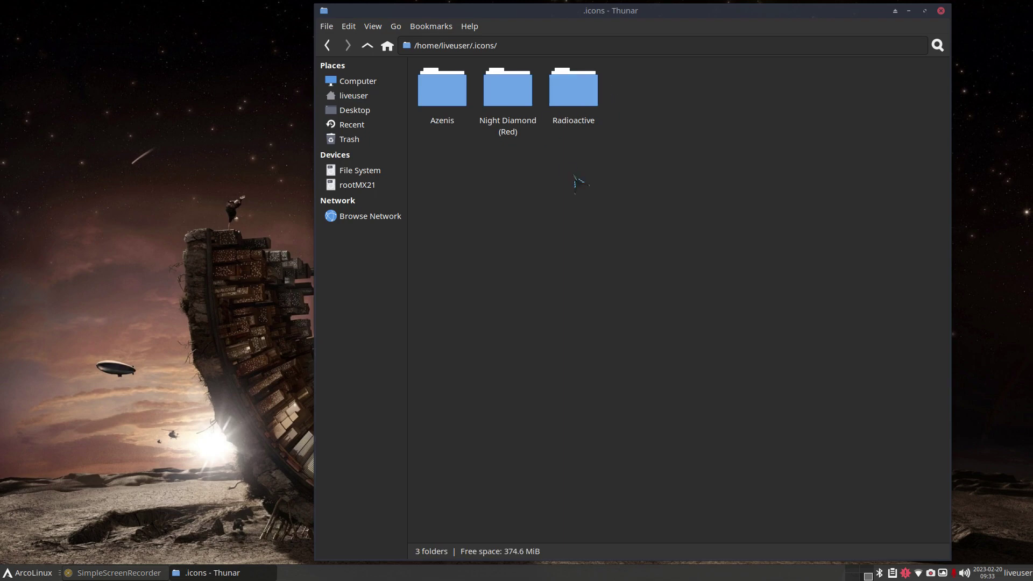
pyautogui.click(446, 100)
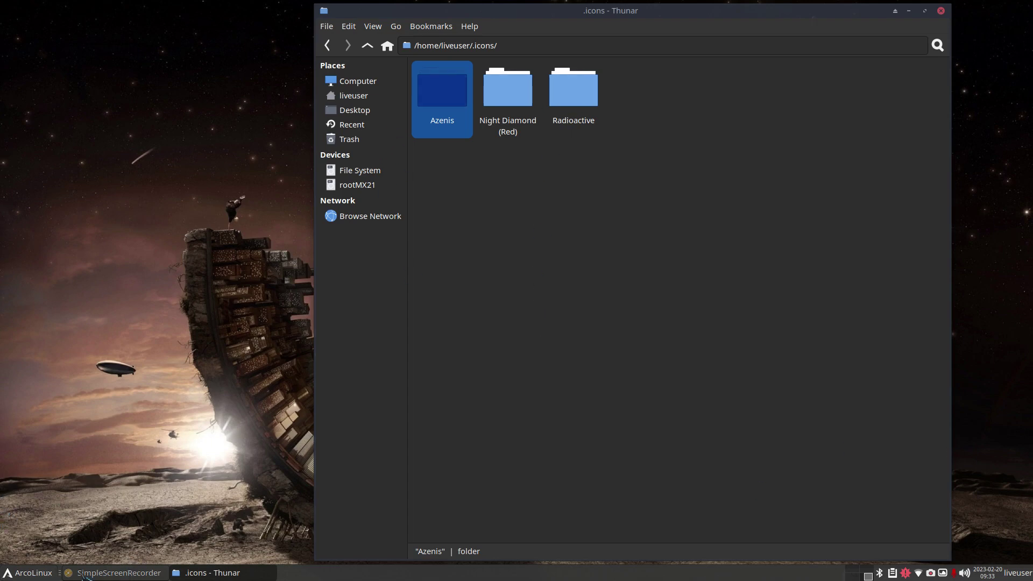
# Open the cursor themes in the Mouse and Touchpad settings and move the window clear of the .icons folders
pyautogui.click(27, 573)
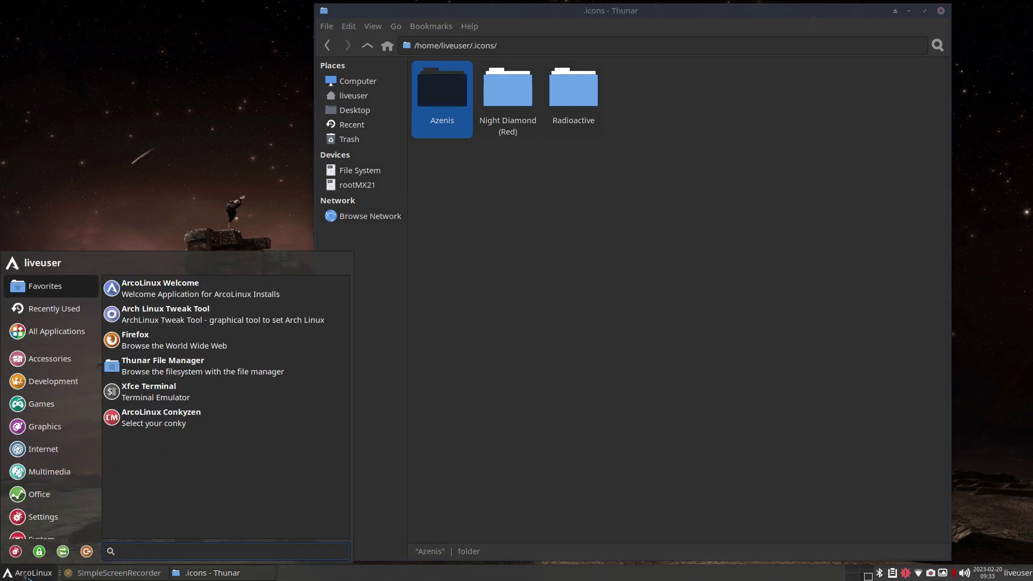
pyautogui.press('Escape')
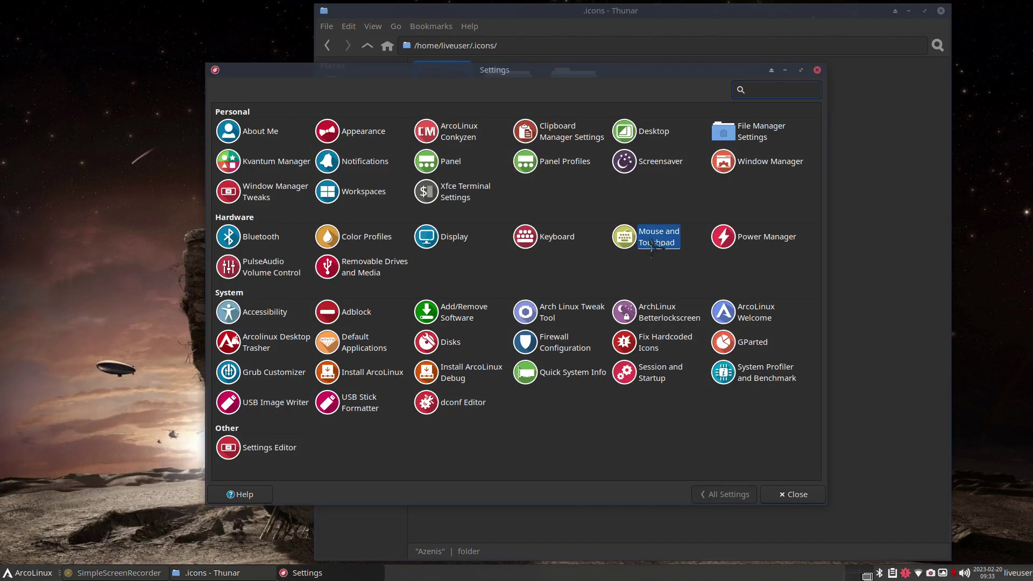
pyautogui.click(652, 243)
pyautogui.click(337, 99)
pyautogui.moveTo(355, 85); pyautogui.dragTo(515, 169)
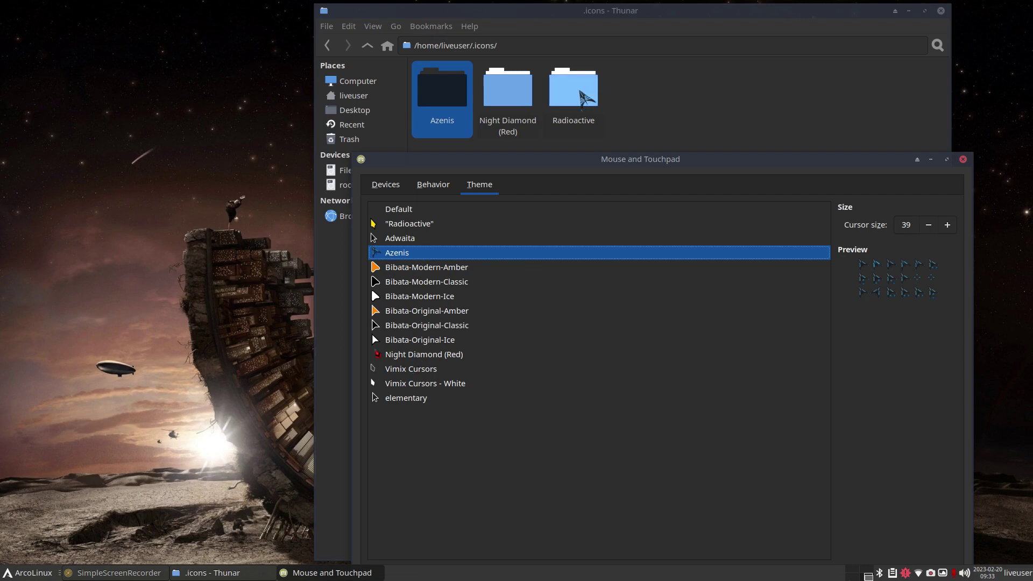
# Try the cursor themes "Radioactive", Azenis, Night Diamond (Red) and Bibata-Modern-Ice, switch back to Azenis, and close the mouse settings
pyautogui.click(395, 227)
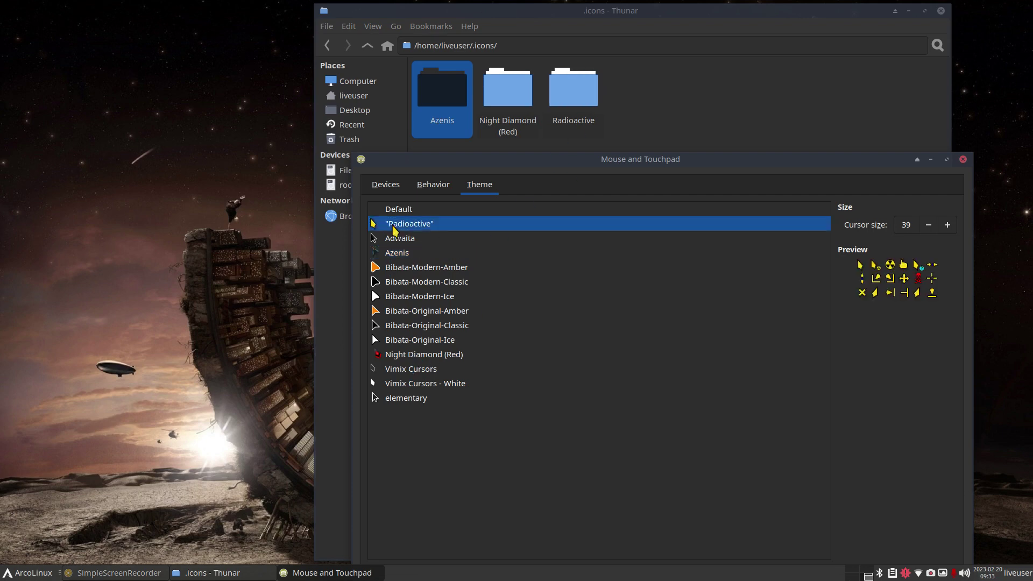
pyautogui.click(391, 256)
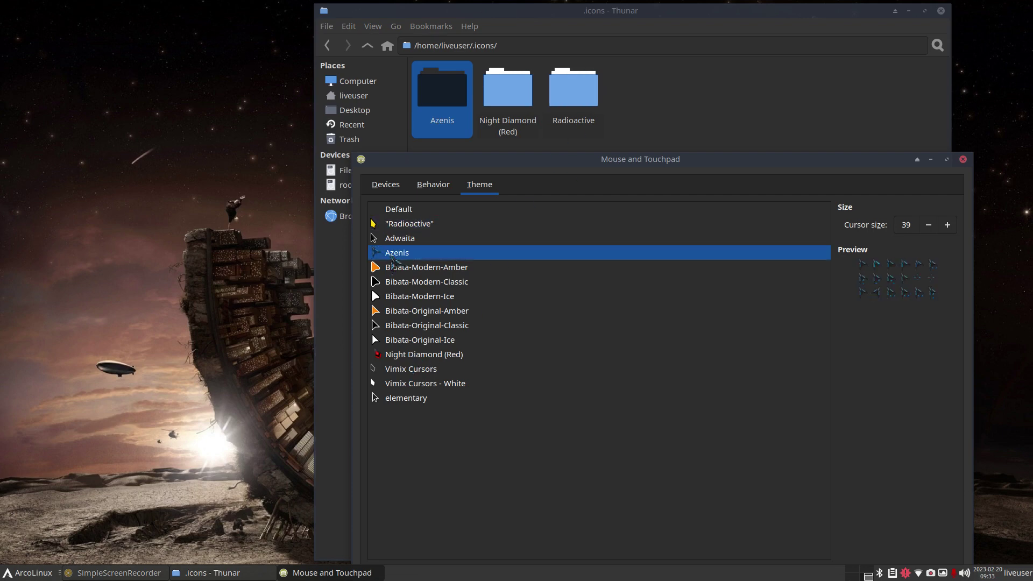
pyautogui.click(414, 356)
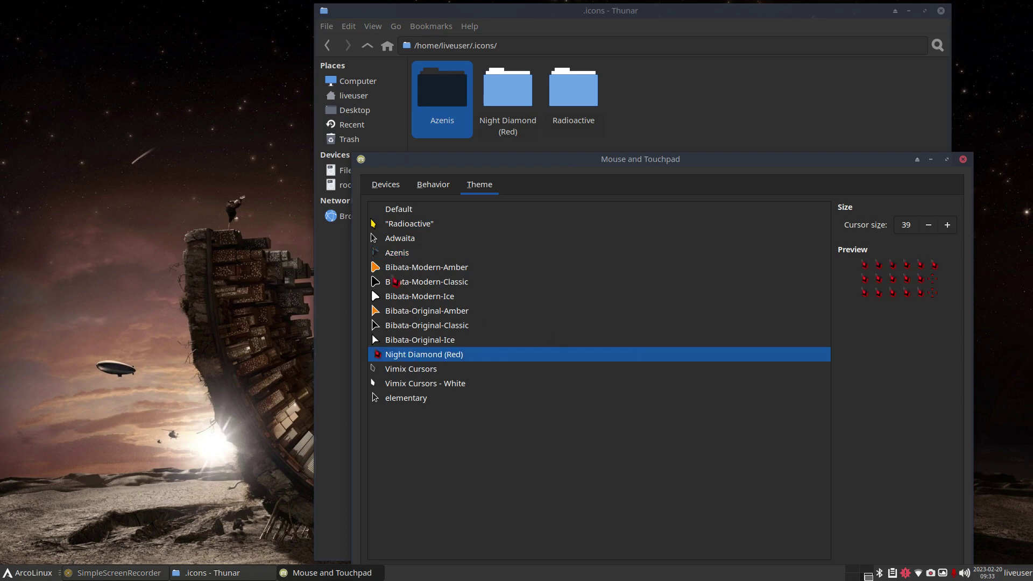
pyautogui.click(394, 301)
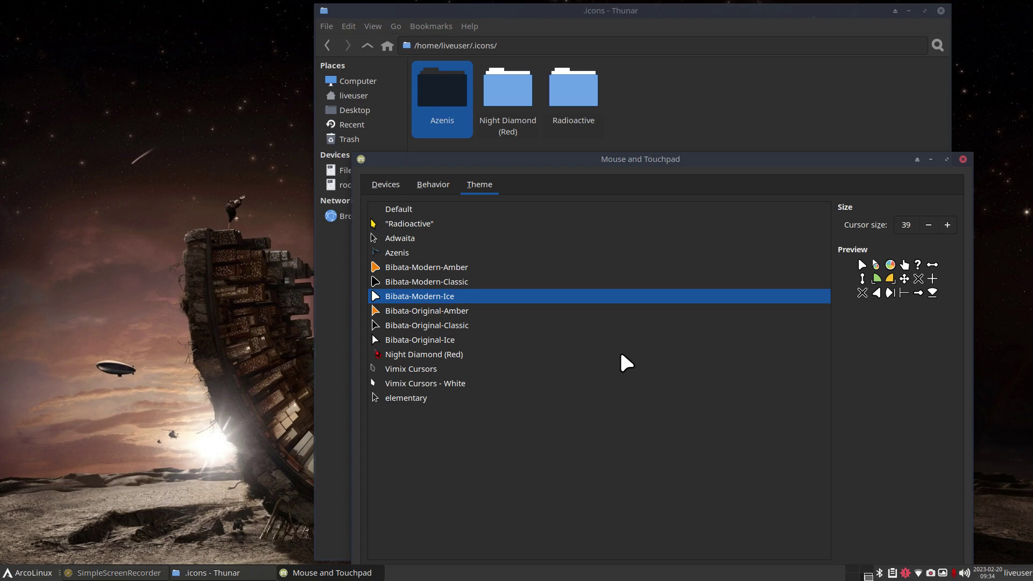
pyautogui.click(398, 254)
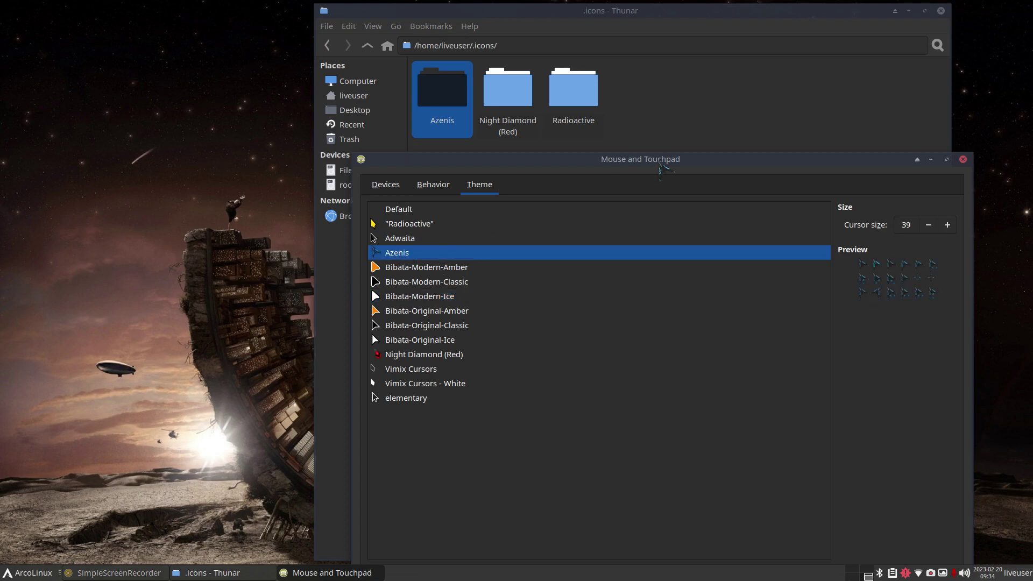
pyautogui.moveTo(740, 161); pyautogui.dragTo(640, 163)
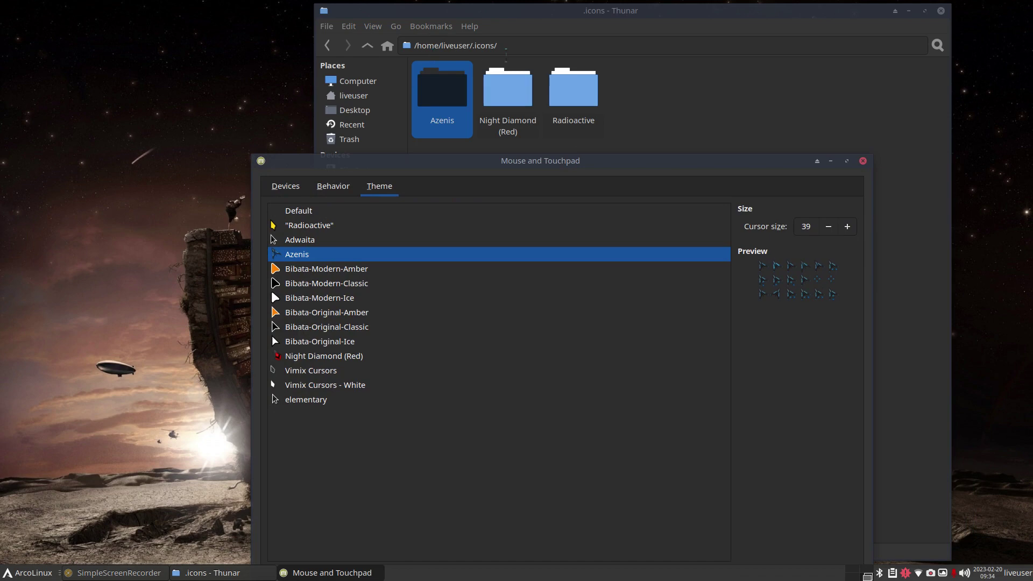
pyautogui.click(862, 161)
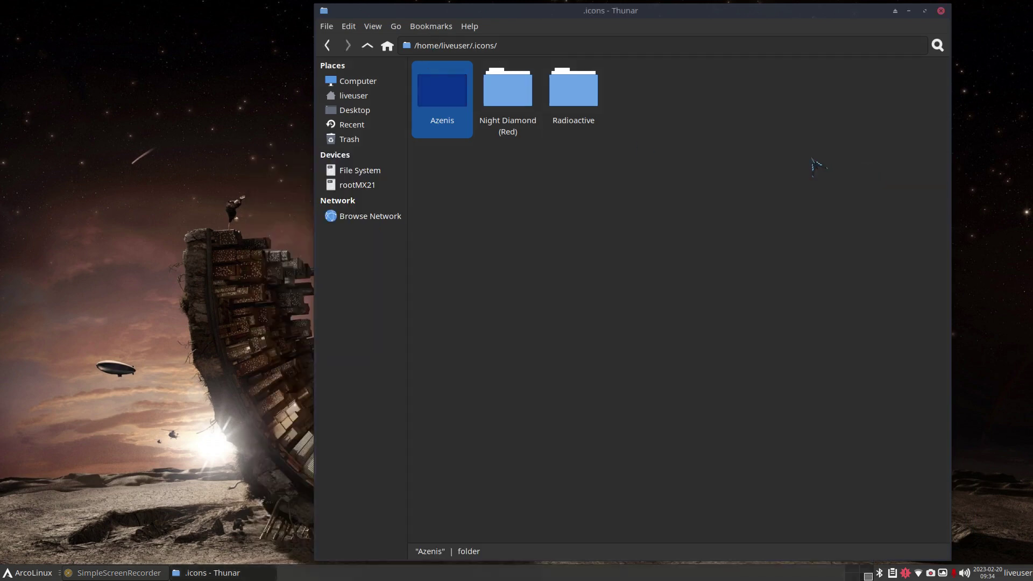
# Highlight the Radioactive folder, then Night Diamond (Red) and Radioactive together, clearing the selection each time
pyautogui.click(575, 89)
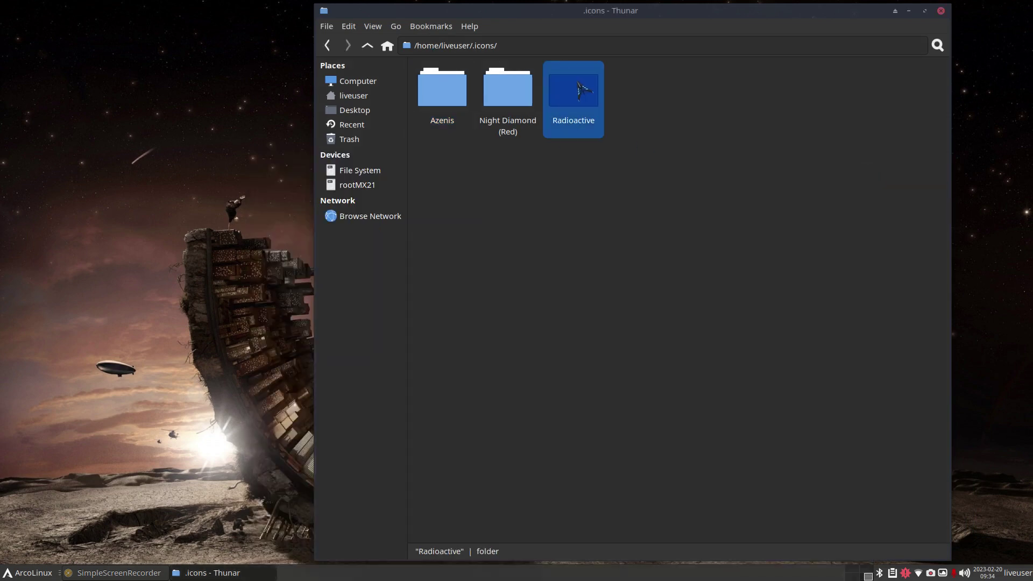
pyautogui.click(679, 91)
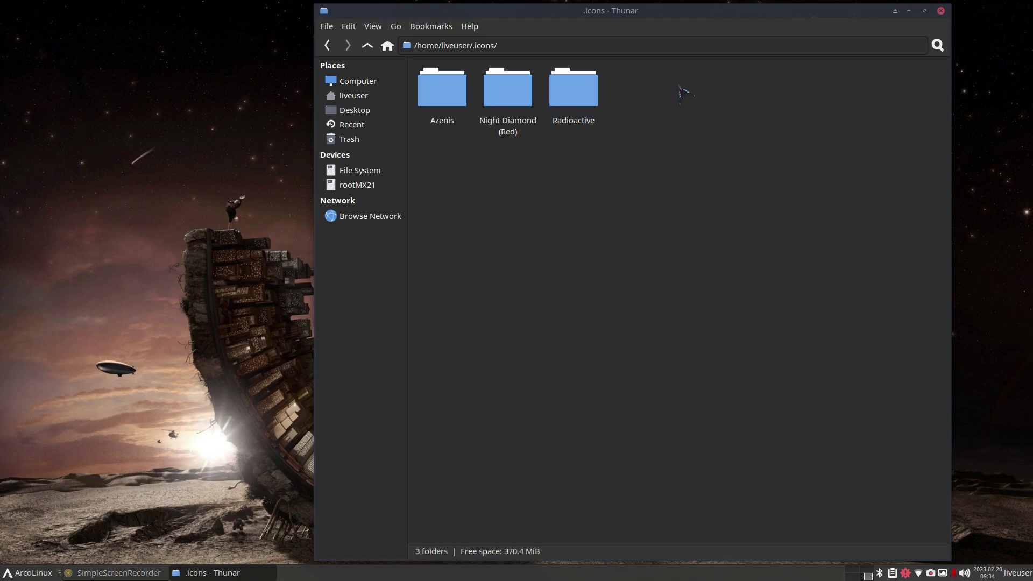
pyautogui.moveTo(689, 82); pyautogui.dragTo(504, 111)
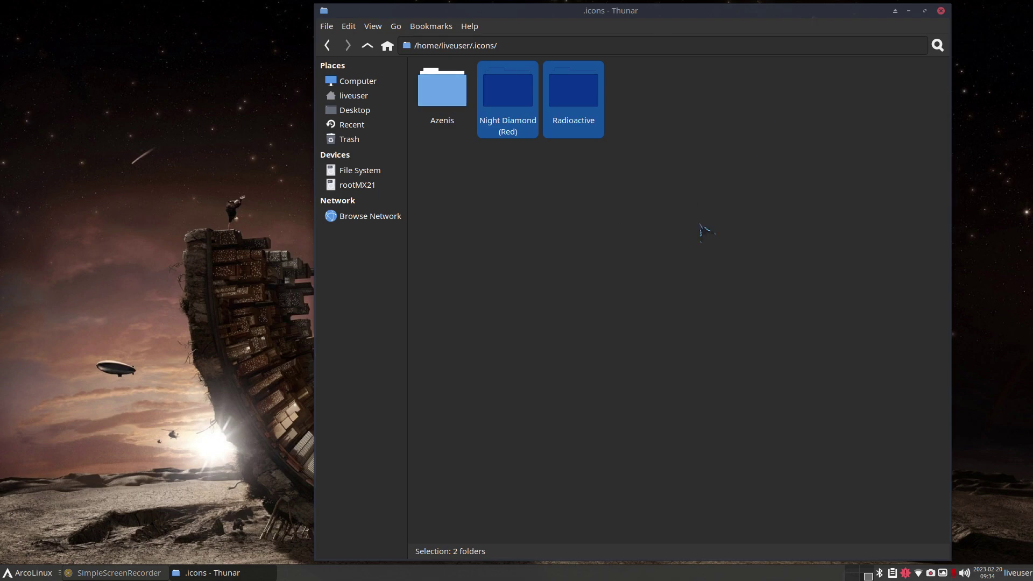
pyautogui.click(535, 178)
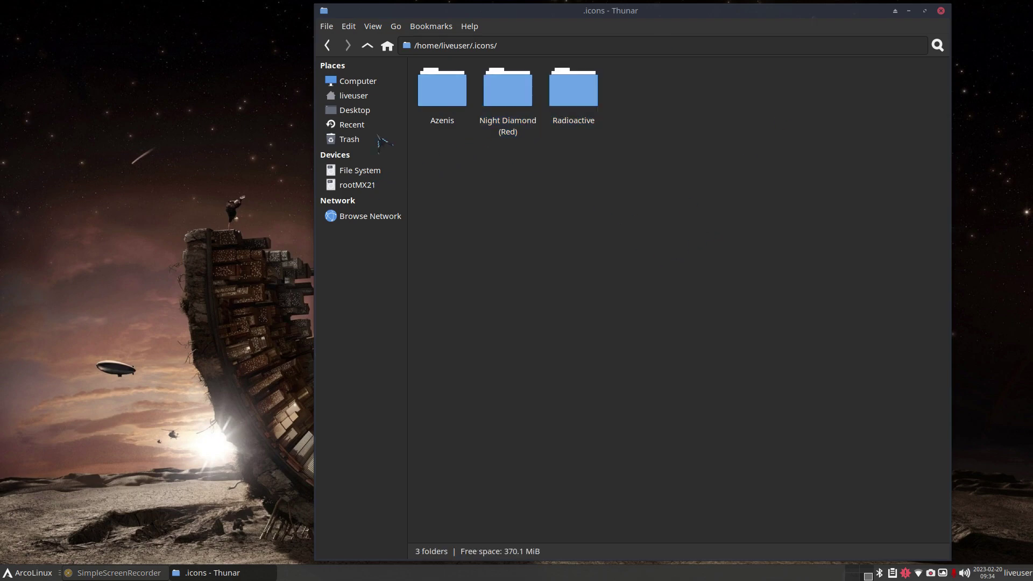
# Empty the trash and return to the liveuser home folder
pyautogui.click(350, 141)
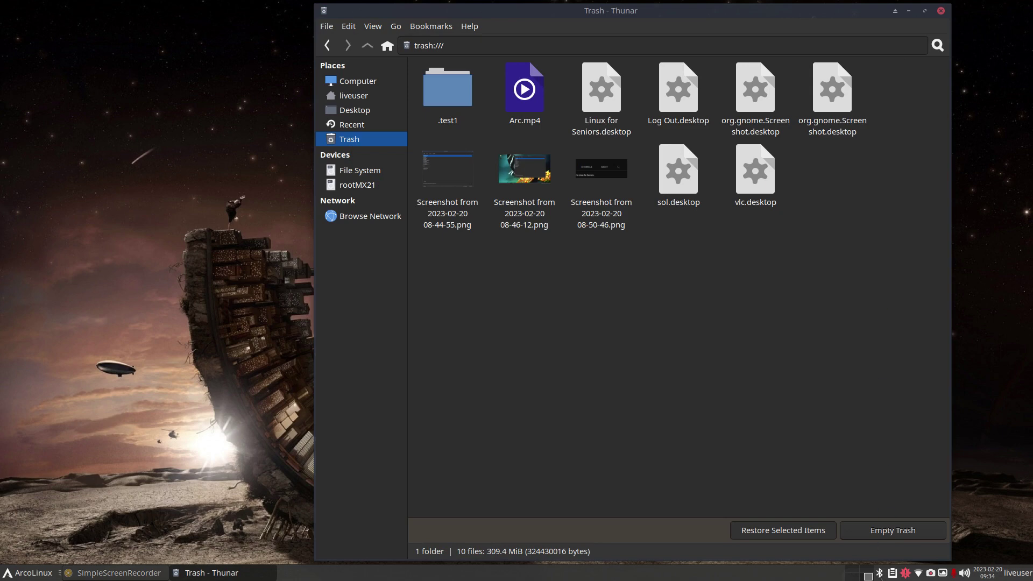
pyautogui.click(885, 532)
pyautogui.click(704, 332)
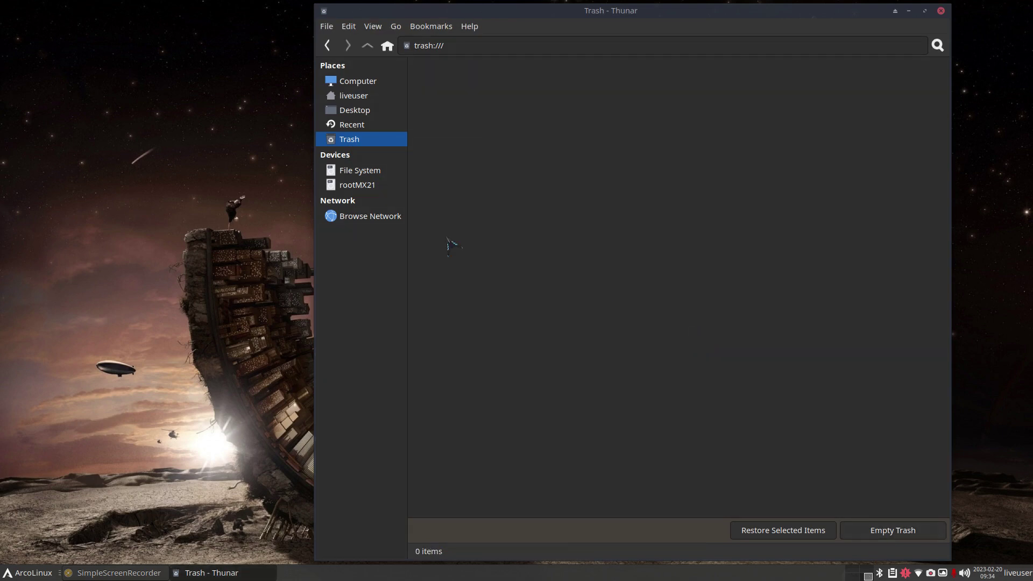
pyautogui.click(328, 46)
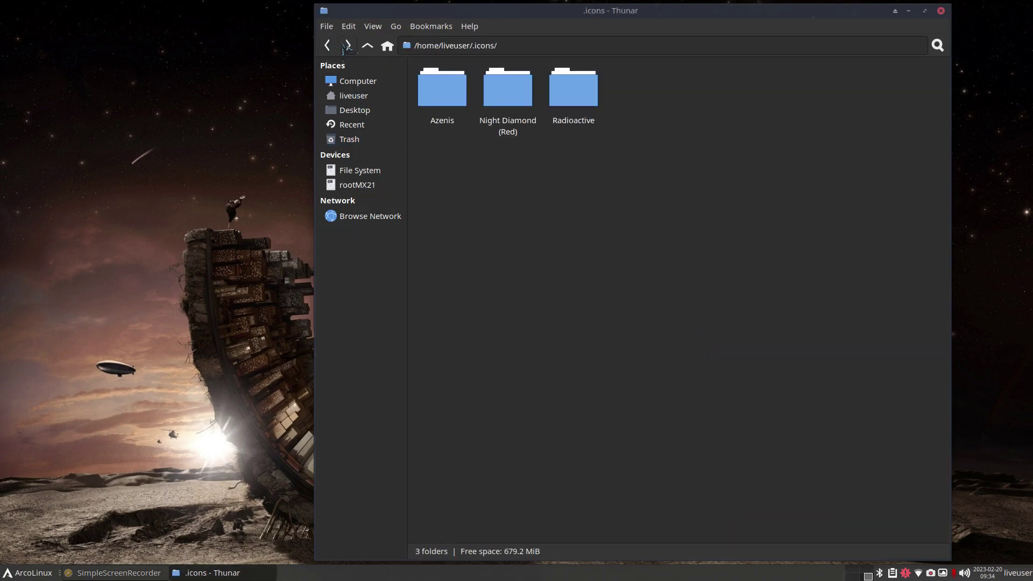
pyautogui.click(368, 46)
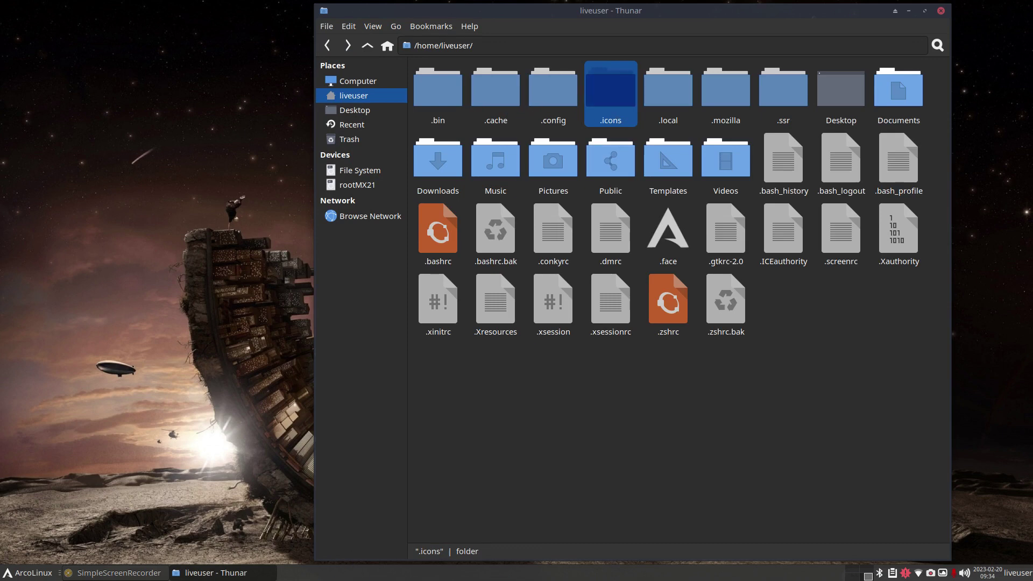
# Set the cursor theme to Adwaita in the Mouse and Touchpad settings and close them
pyautogui.click(33, 573)
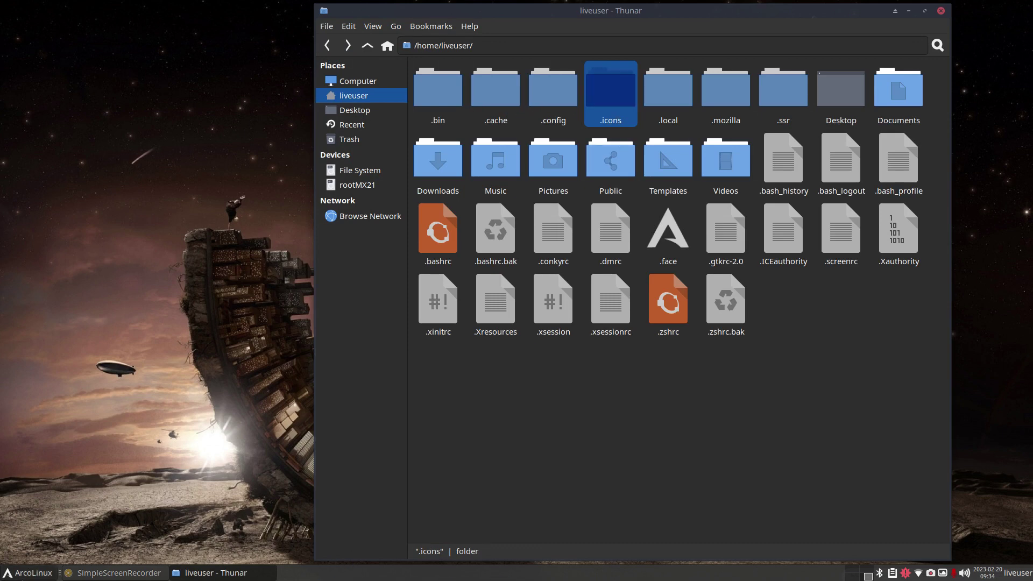
pyautogui.click(15, 552)
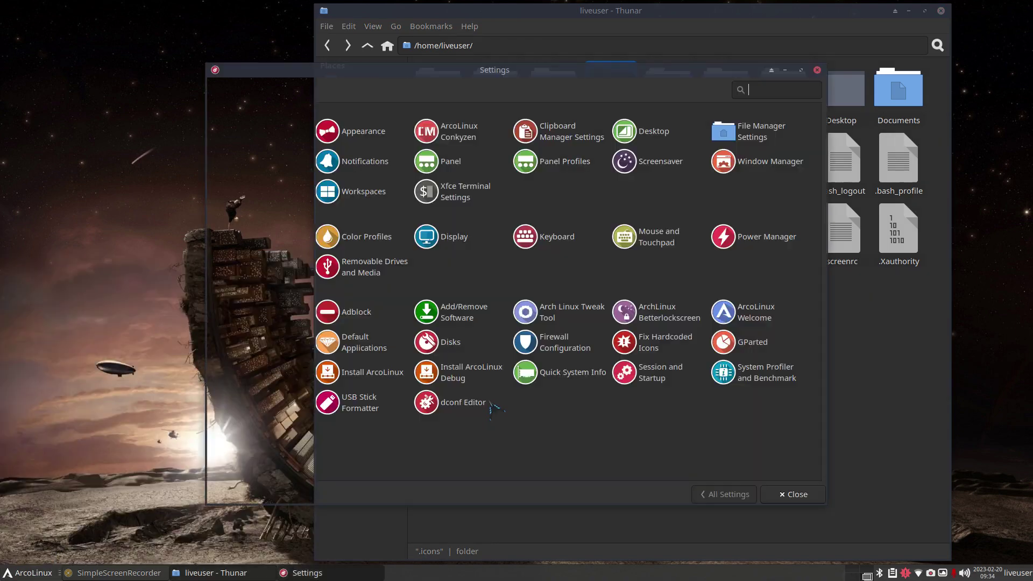
pyautogui.click(656, 252)
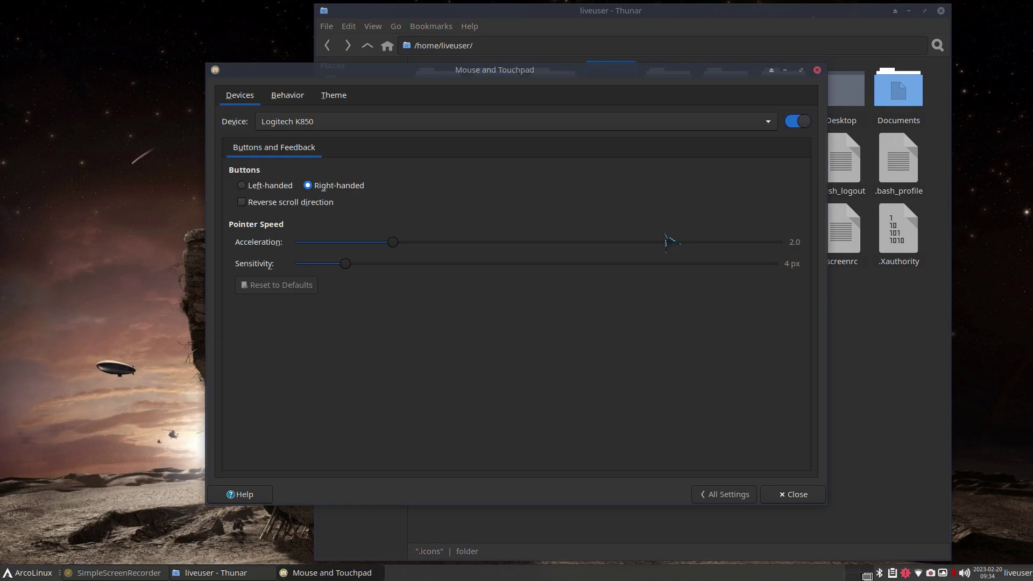
pyautogui.click(328, 105)
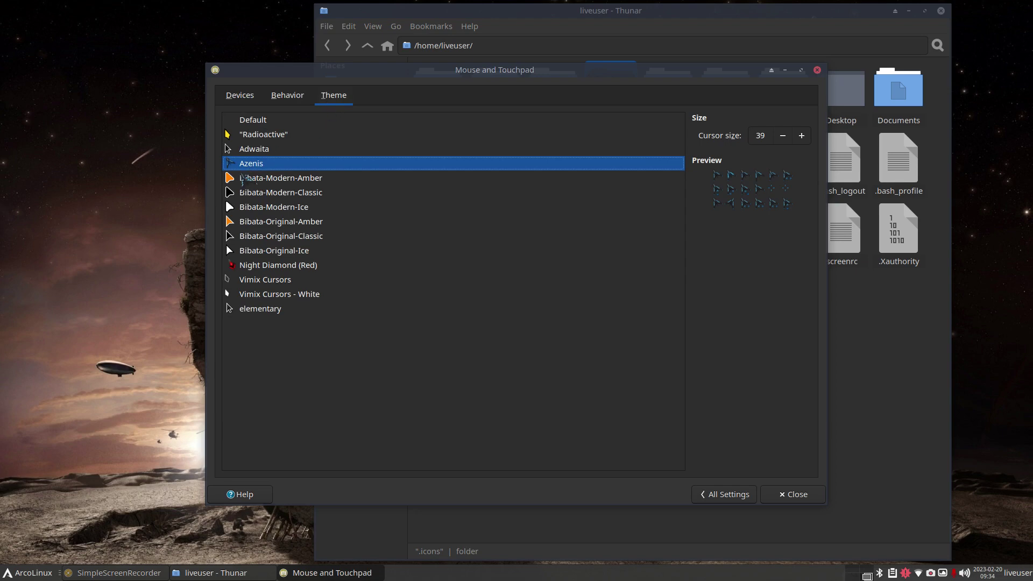
pyautogui.click(262, 149)
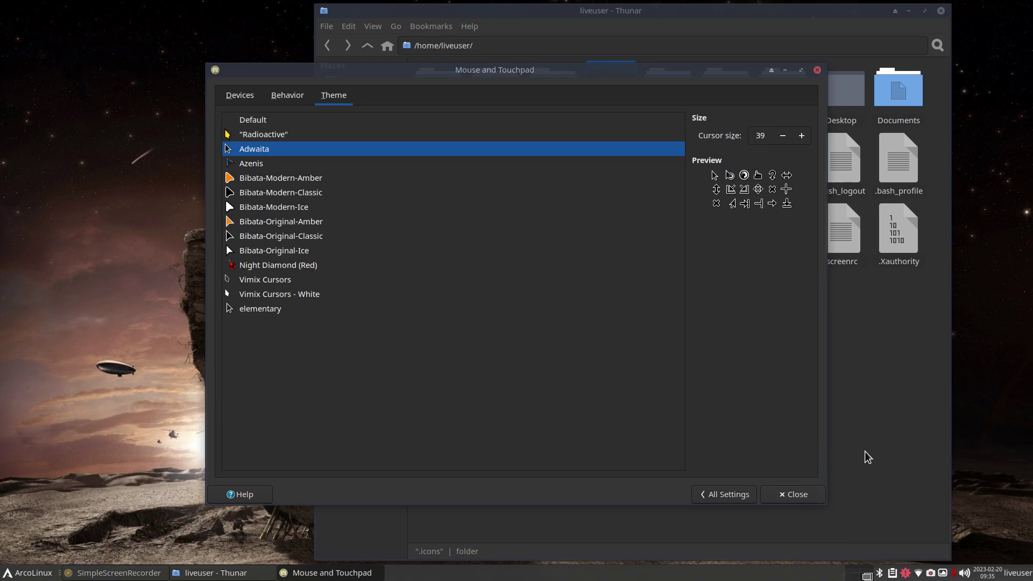
pyautogui.click(789, 494)
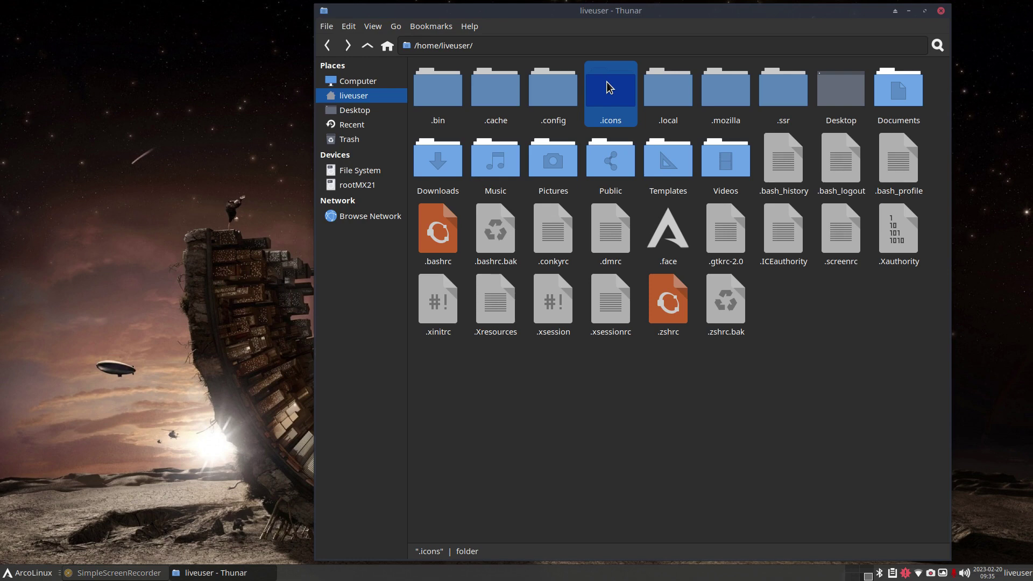
# Move the .icons folder to the trash and open the trash
pyautogui.press('Delete')
pyautogui.click(366, 141)
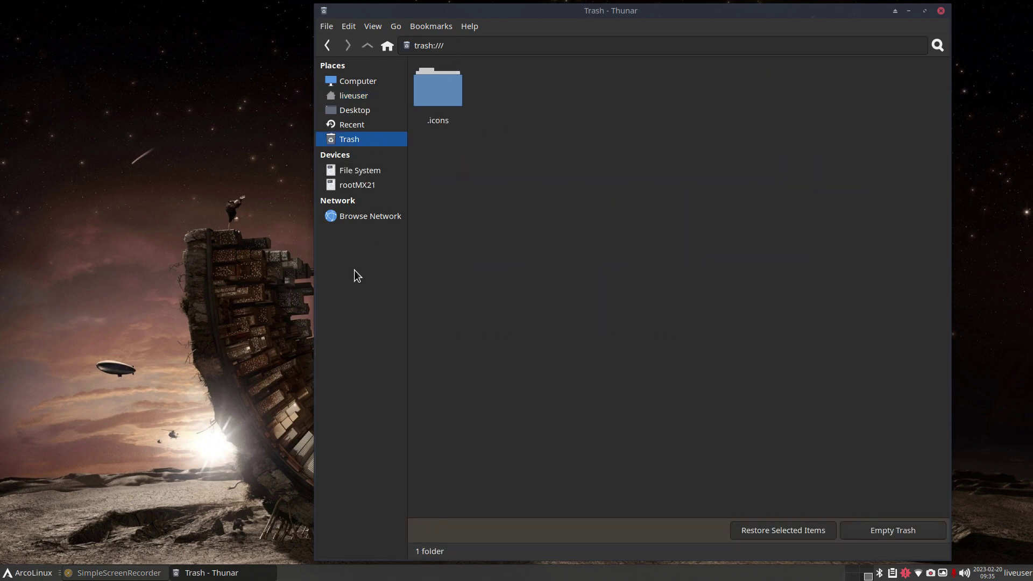
# Check the available cursor themes in the Mouse and Touchpad settings and move the window to uncover .icons in the trash
pyautogui.click(22, 576)
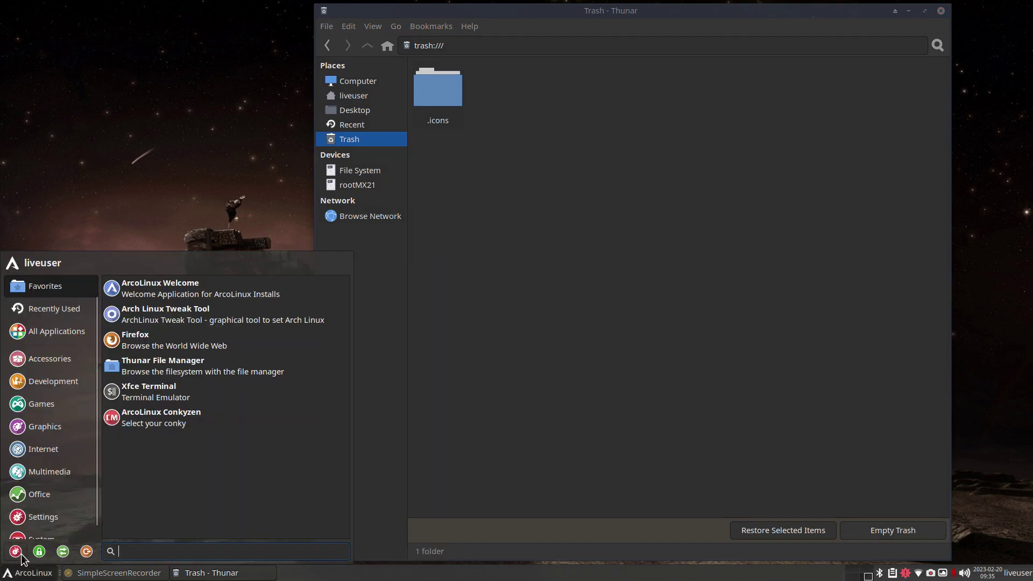
pyautogui.click(170, 473)
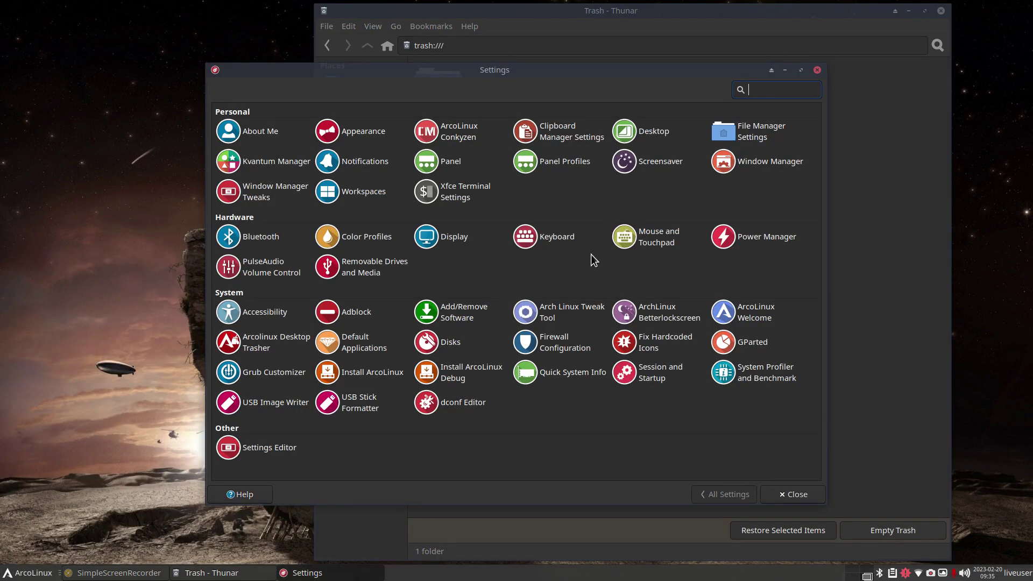
pyautogui.click(653, 237)
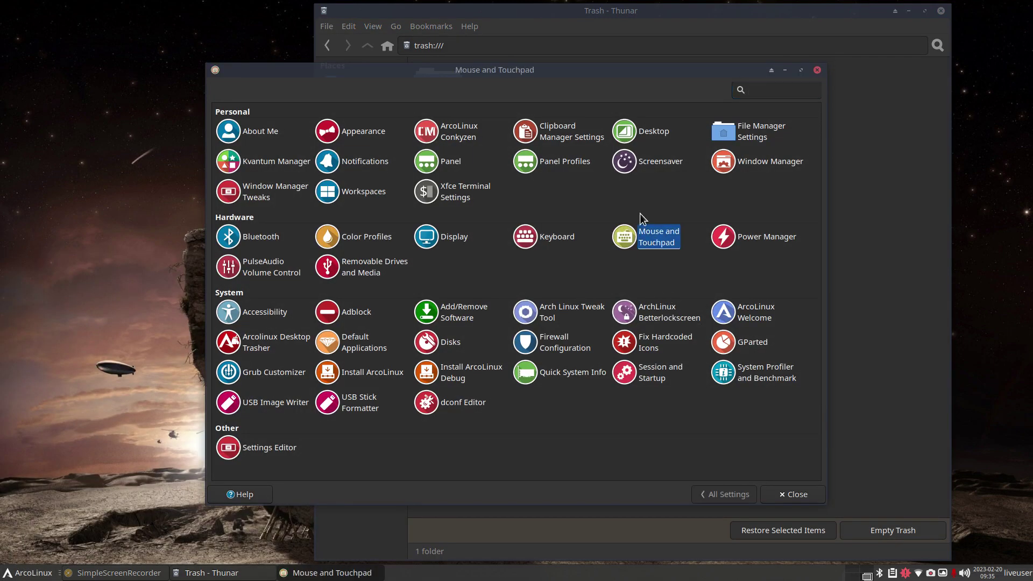
pyautogui.click(338, 98)
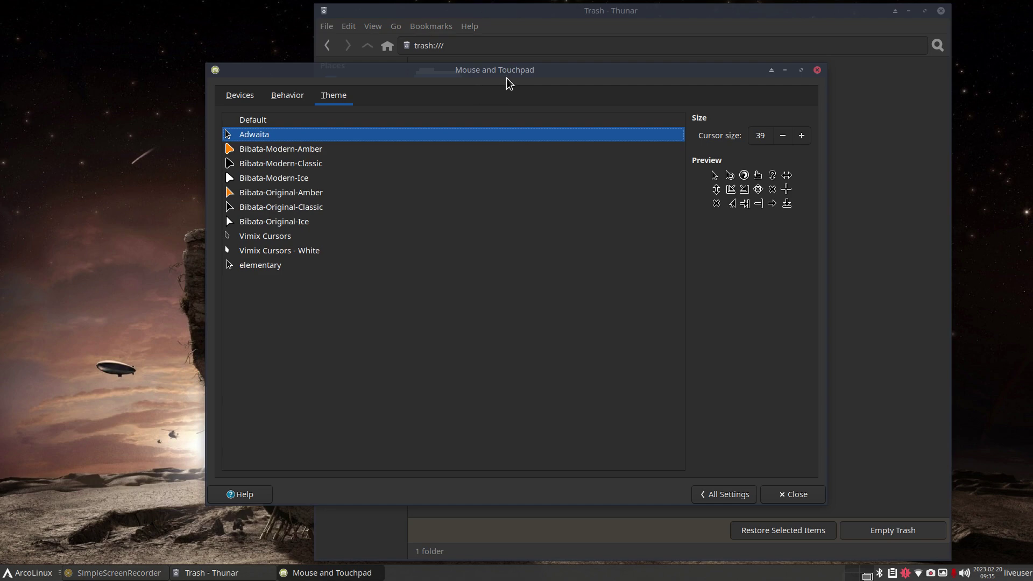
pyautogui.moveTo(519, 73); pyautogui.dragTo(541, 139)
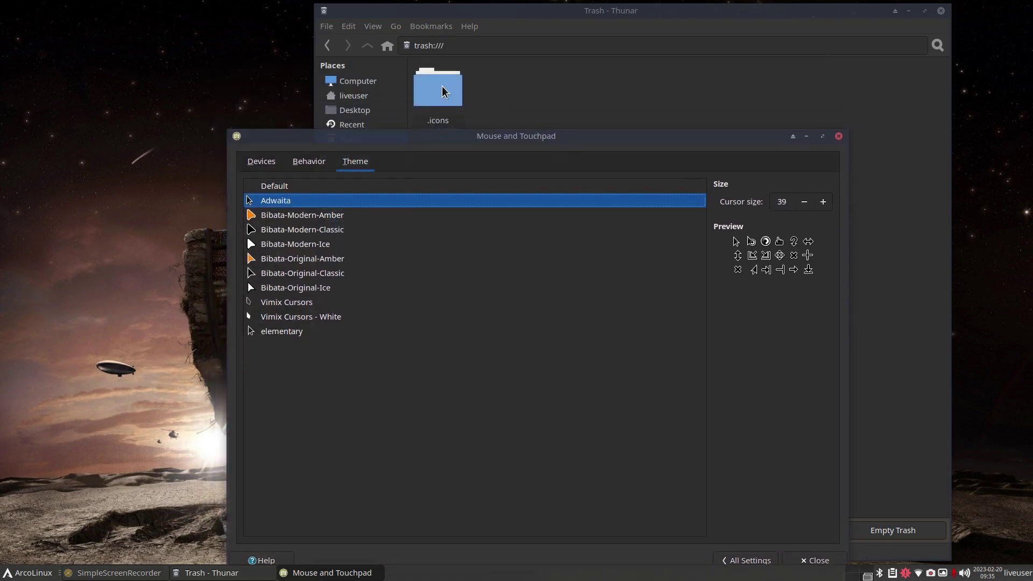
# Inspect the contents of .icons in the trash and return from the Mouse and Touchpad settings to the settings overview
pyautogui.doubleClick(443, 90)
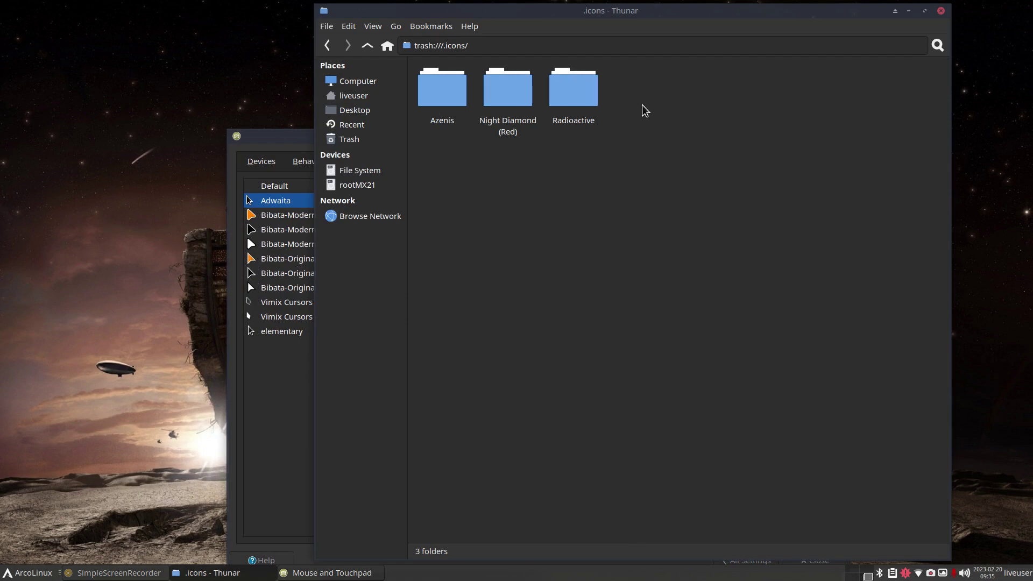
pyautogui.moveTo(637, 26); pyautogui.dragTo(726, 29)
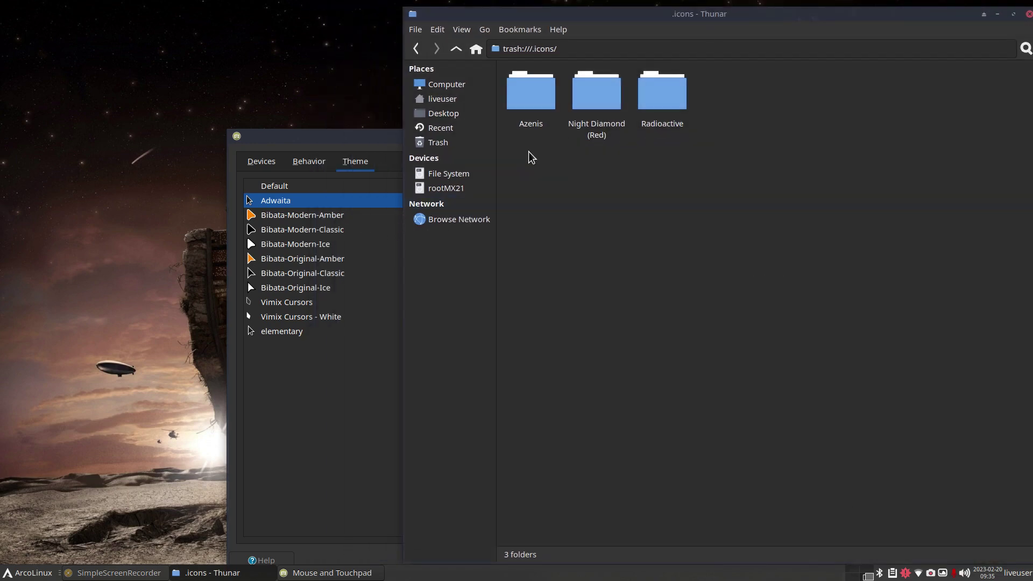
pyautogui.click(348, 148)
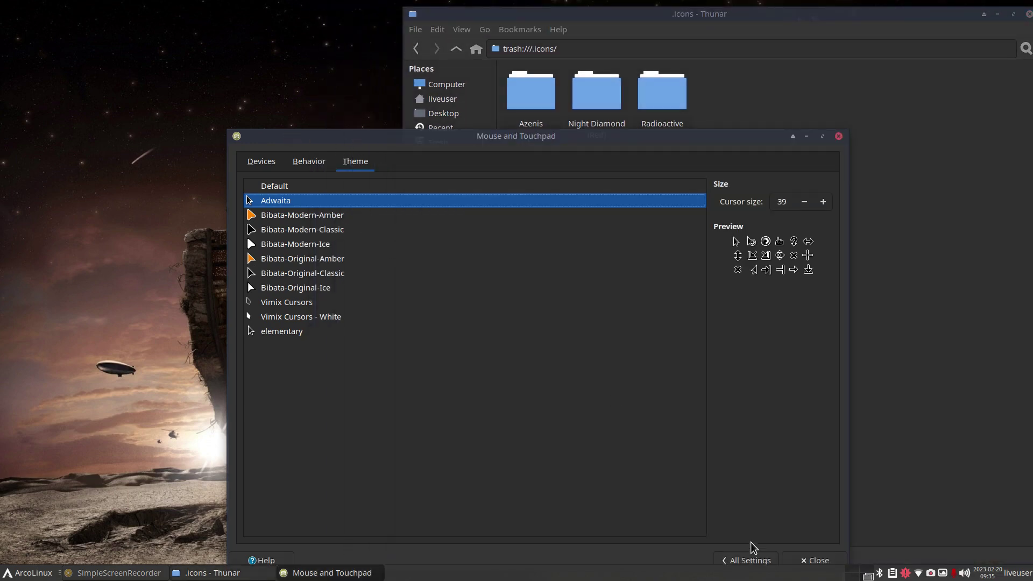
pyautogui.click(748, 561)
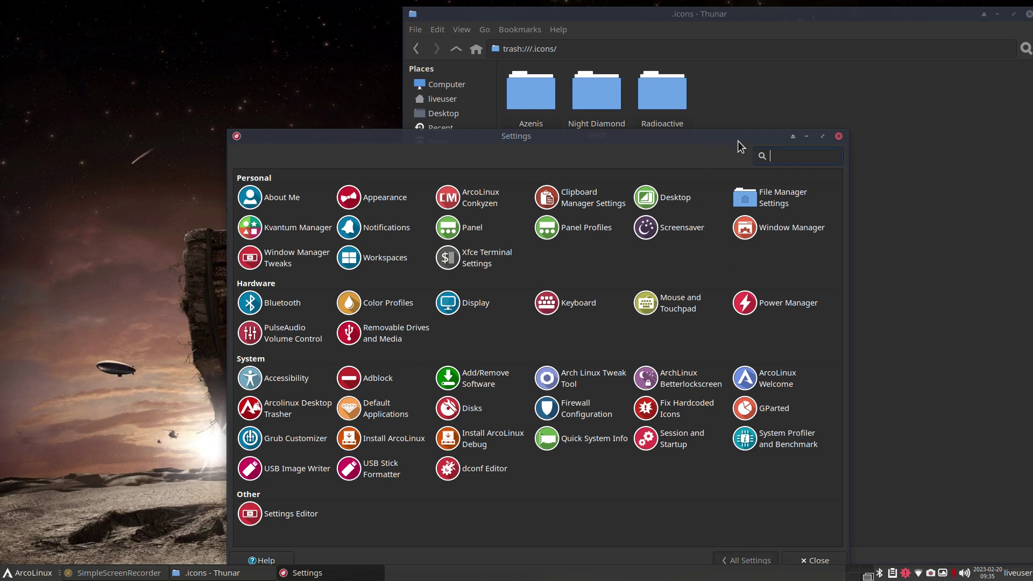
# Restore the .icons folder from the trash to its original location
pyautogui.click(729, 112)
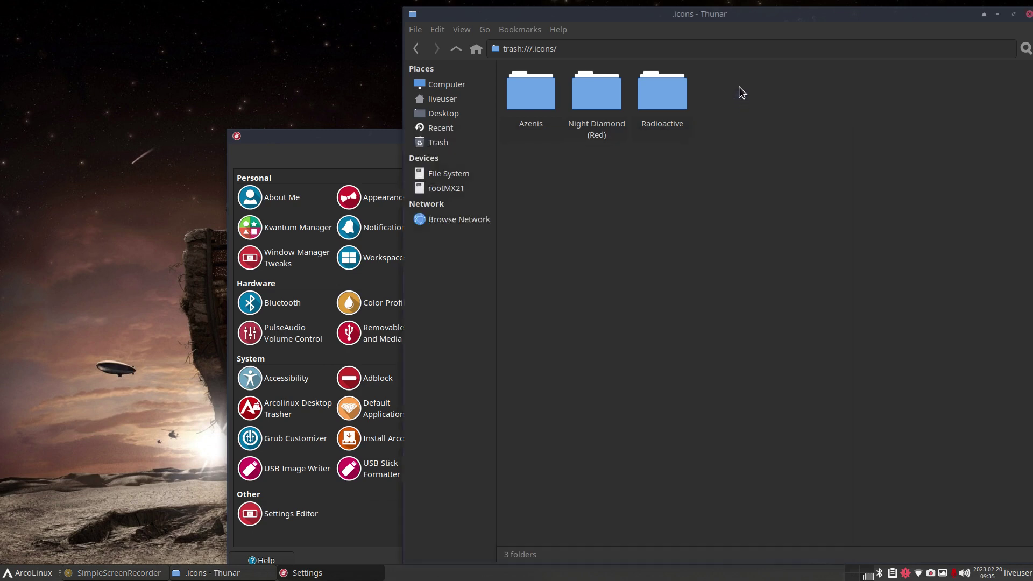
pyautogui.click(455, 144)
pyautogui.rightClick(527, 101)
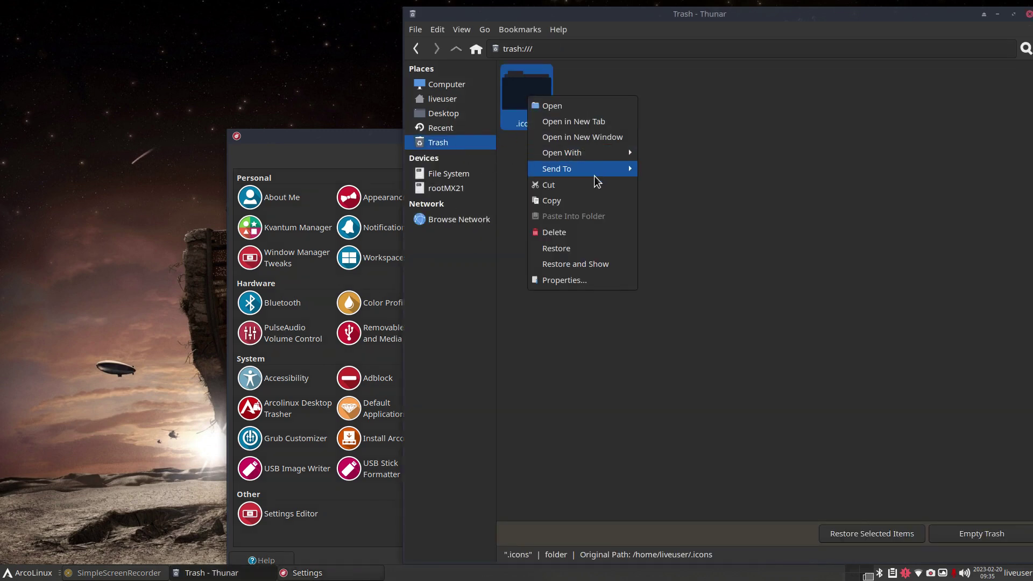
pyautogui.click(590, 253)
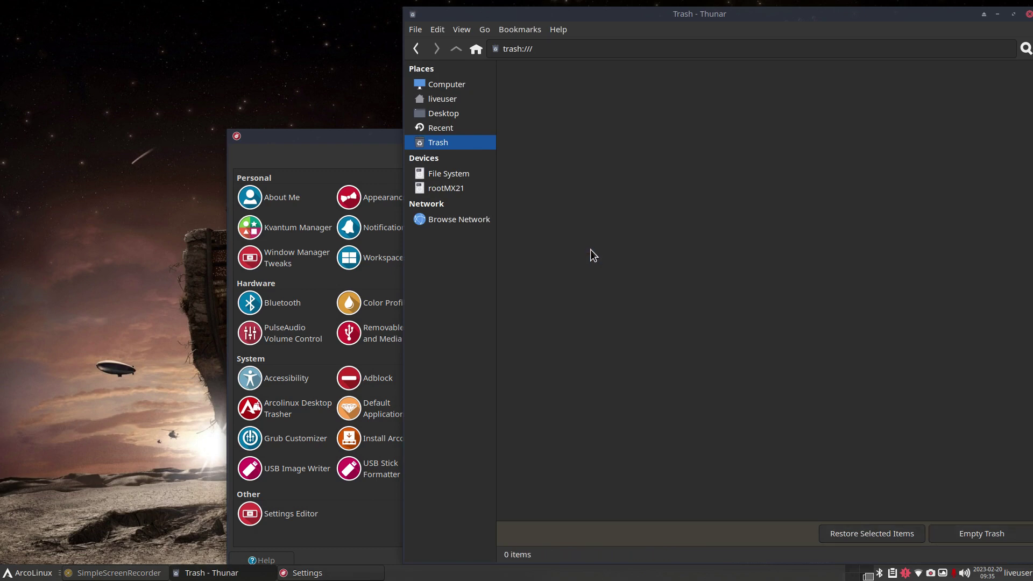
# Try the Radioactive, Azenis and Night Diamond (Red) cursor themes in the Mouse and Touchpad settings, finishing with Azenis selected
pyautogui.click(363, 162)
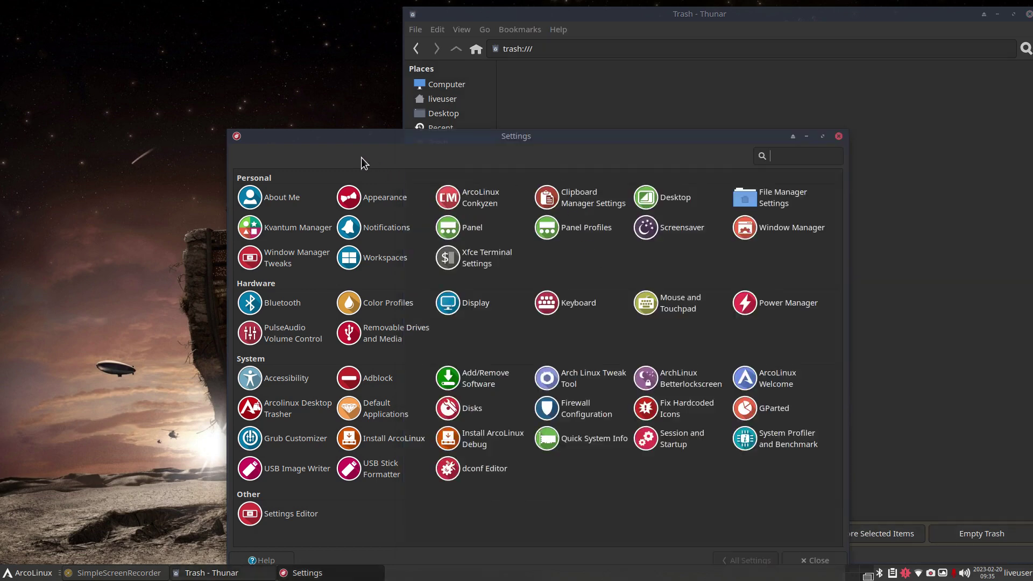
pyautogui.click(668, 296)
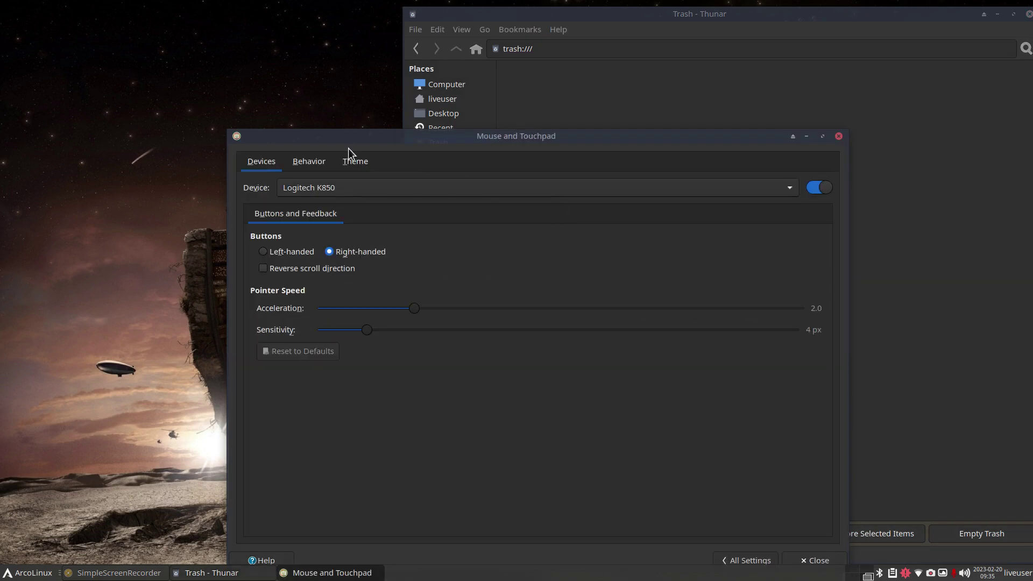
pyautogui.click(356, 162)
pyautogui.click(284, 203)
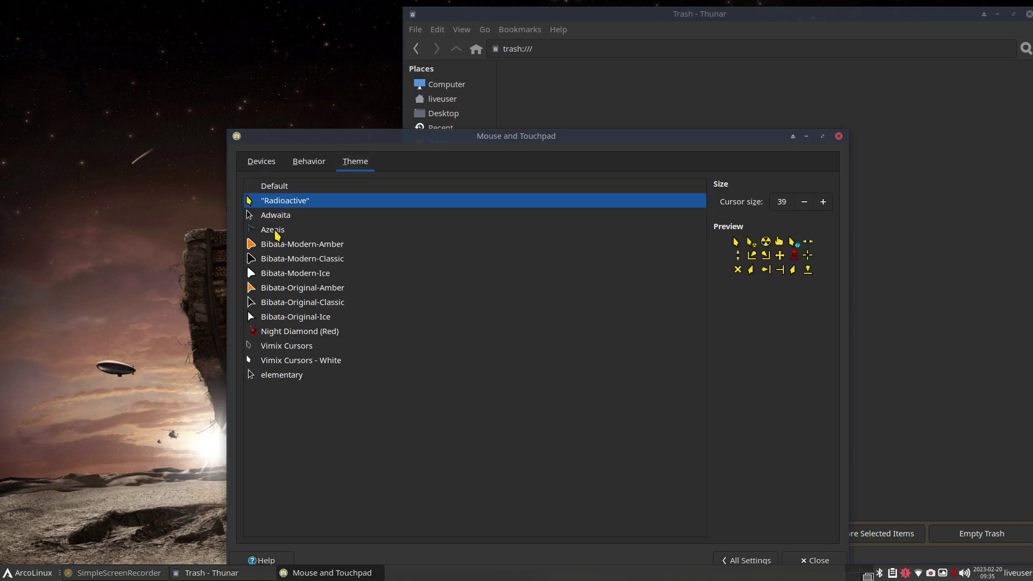
pyautogui.click(275, 230)
pyautogui.click(278, 333)
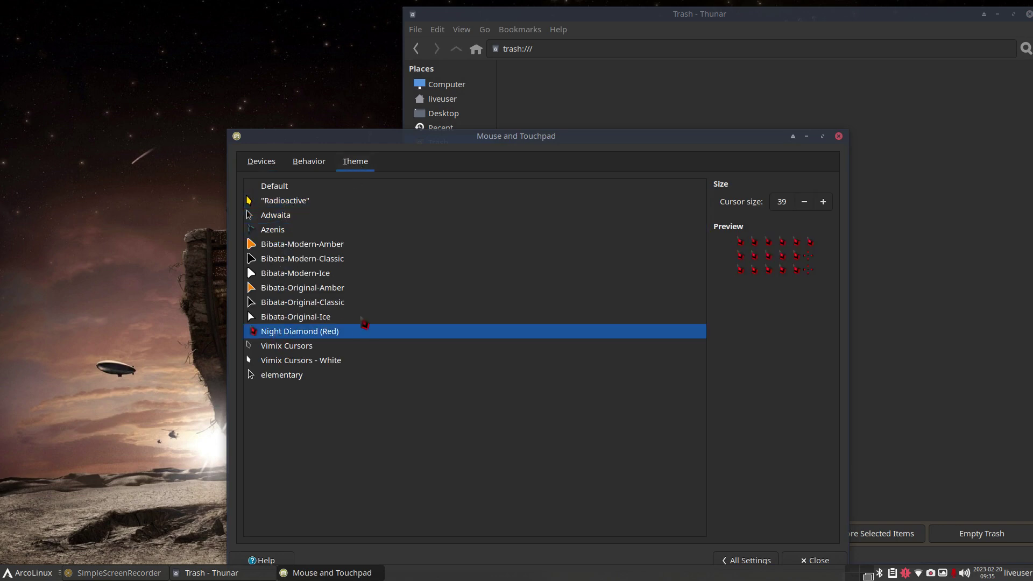
pyautogui.click(278, 230)
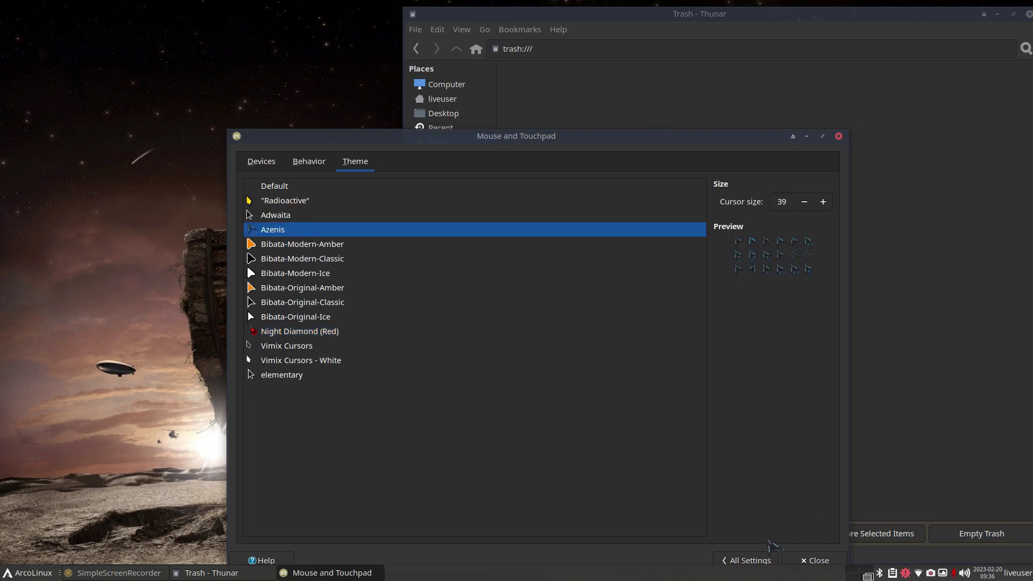
# Close the trash folder window and the Settings window
pyautogui.click(753, 560)
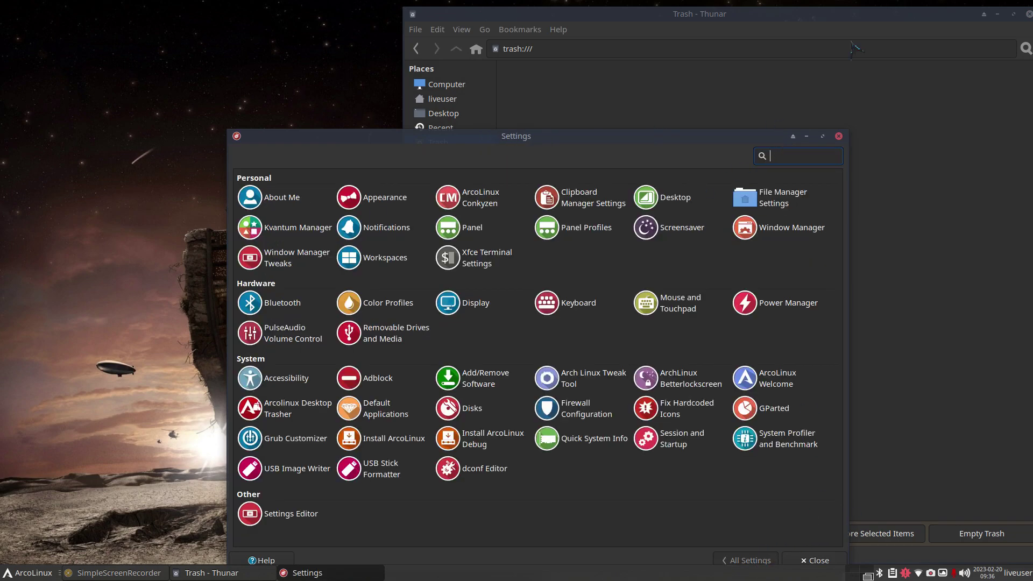
pyautogui.click(927, 17)
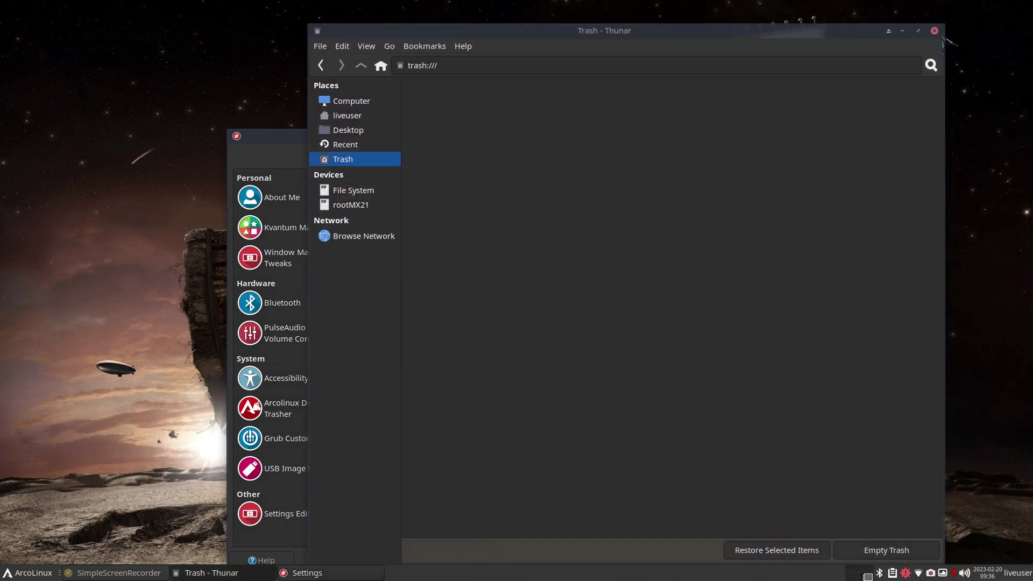
pyautogui.hotkey('ctrl', 'w')
pyautogui.click(839, 136)
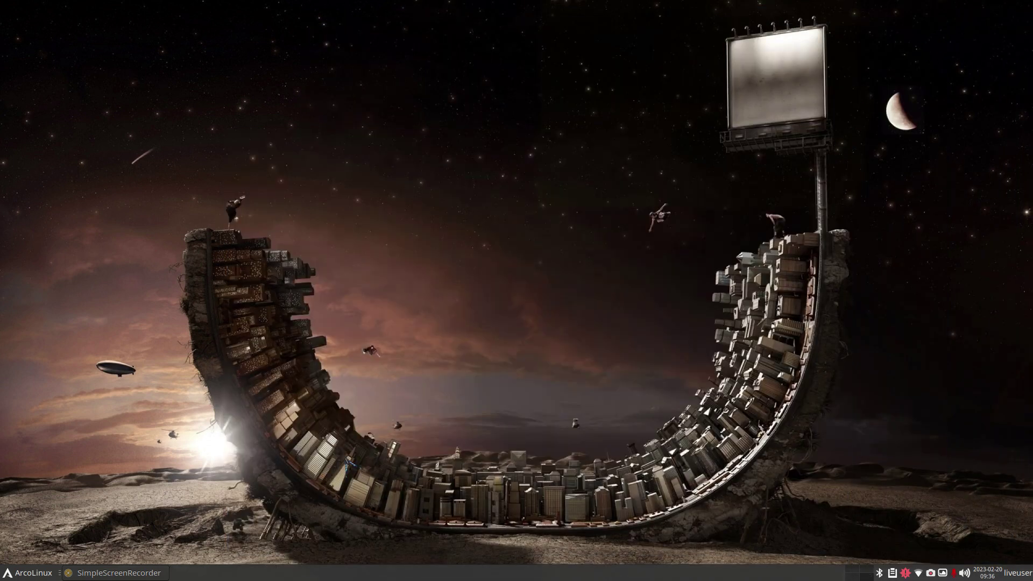
# Open Thunar File Manager in the liveuser home folder and hide its hidden files and folders
pyautogui.click(16, 577)
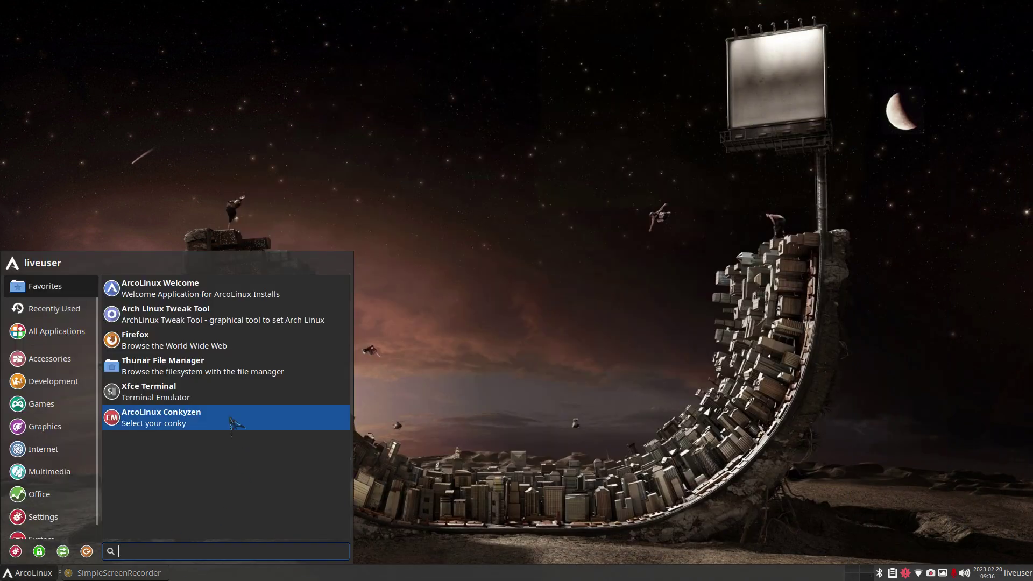
pyautogui.click(204, 372)
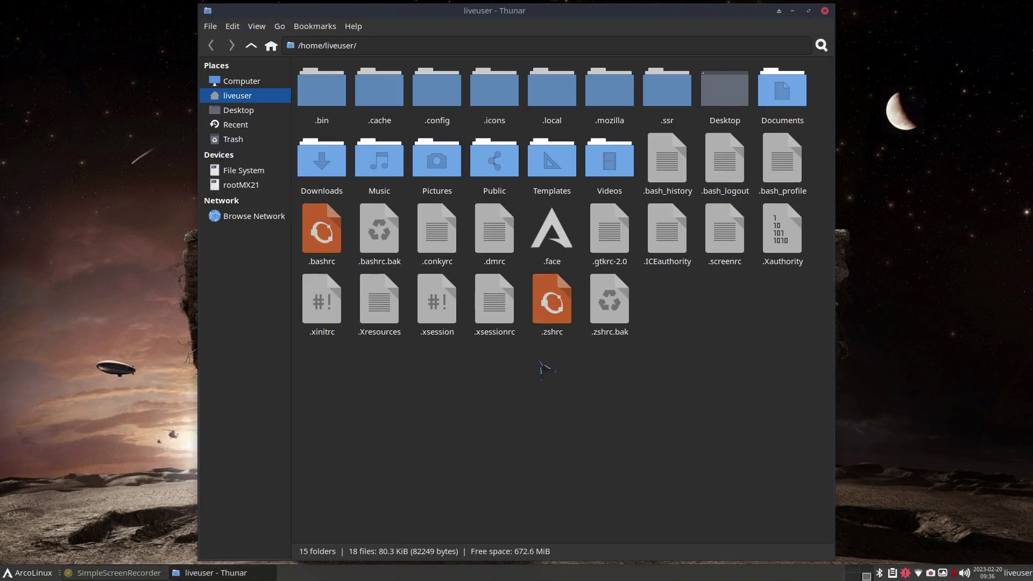
pyautogui.hotkey('ctrl', 'h')
pyautogui.hotkey('ctrl', 'h')
pyautogui.hotkey('ctrl', 'h')
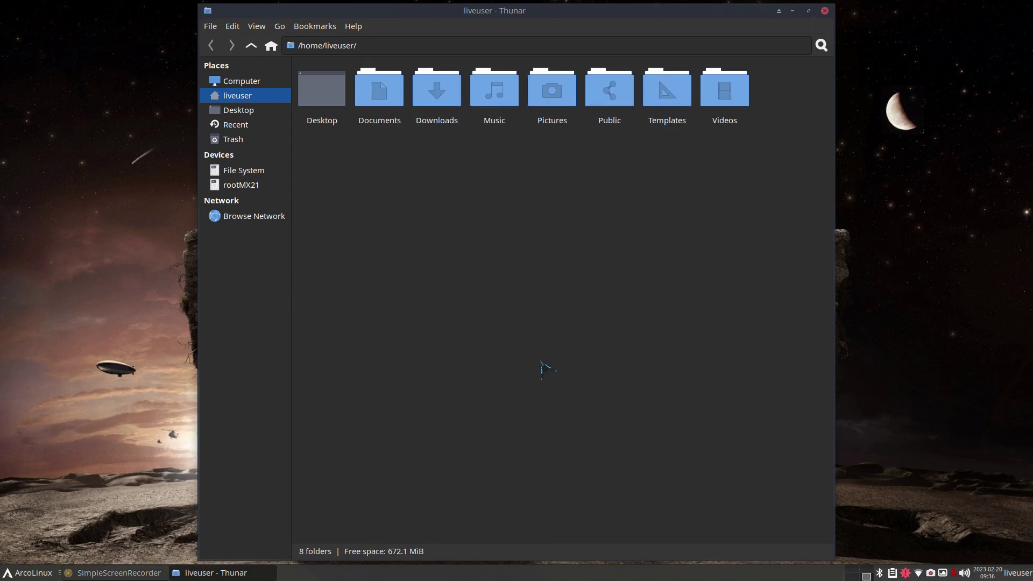
# Enlarge and shrink the folder icons in the home folder repeatedly, finishing at their initial size
pyautogui.hotkey('ctrl', '+')
pyautogui.hotkey('ctrl', '-')
pyautogui.hotkey('ctrl', '-')
pyautogui.hotkey('ctrl', '+')
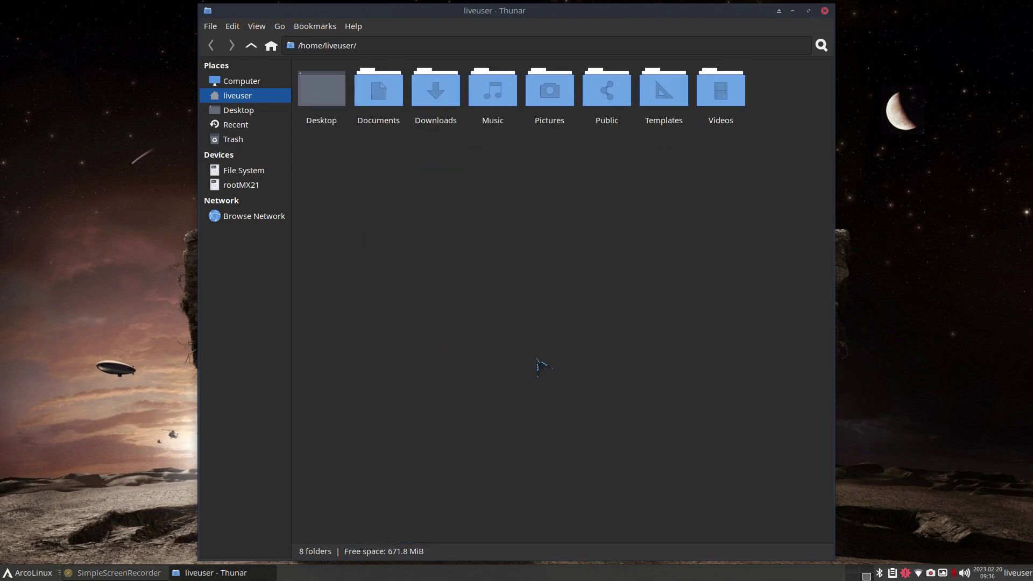
pyautogui.hotkey('ctrl', '-')
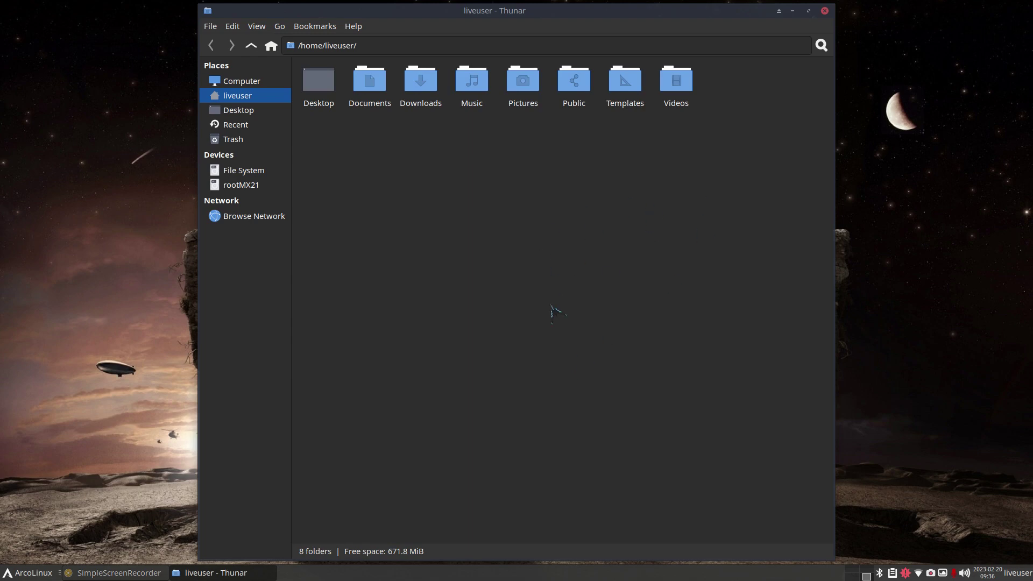
pyautogui.hotkey('ctrl', '+')
pyautogui.hotkey('ctrl', '+')
pyautogui.hotkey('ctrl', '+')
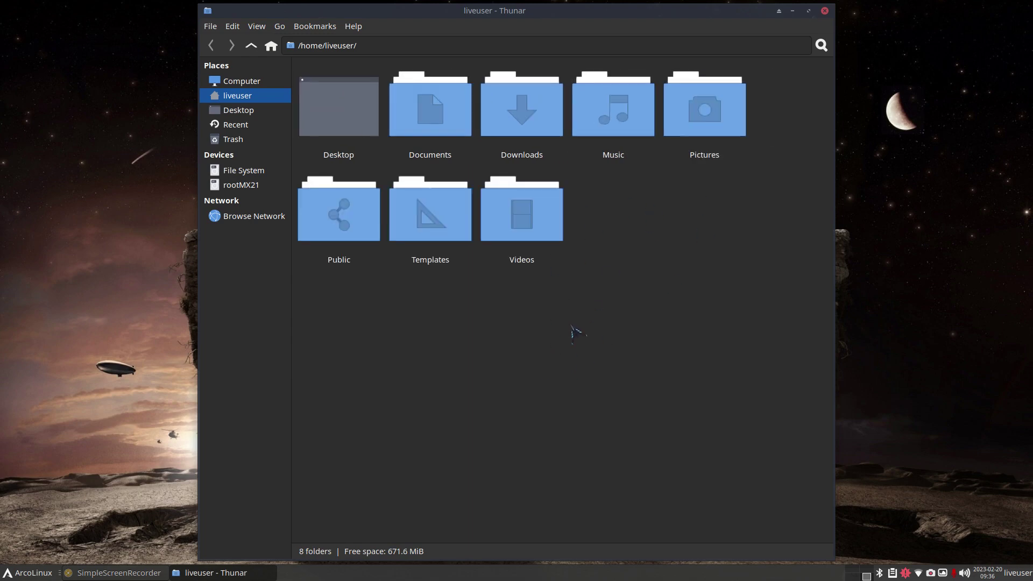
pyautogui.hotkey('ctrl', '-')
pyautogui.hotkey('ctrl', '-')
pyautogui.hotkey('ctrl', '+')
pyautogui.hotkey('ctrl', '-')
pyautogui.hotkey('ctrl', '-')
pyautogui.hotkey('ctrl', '-')
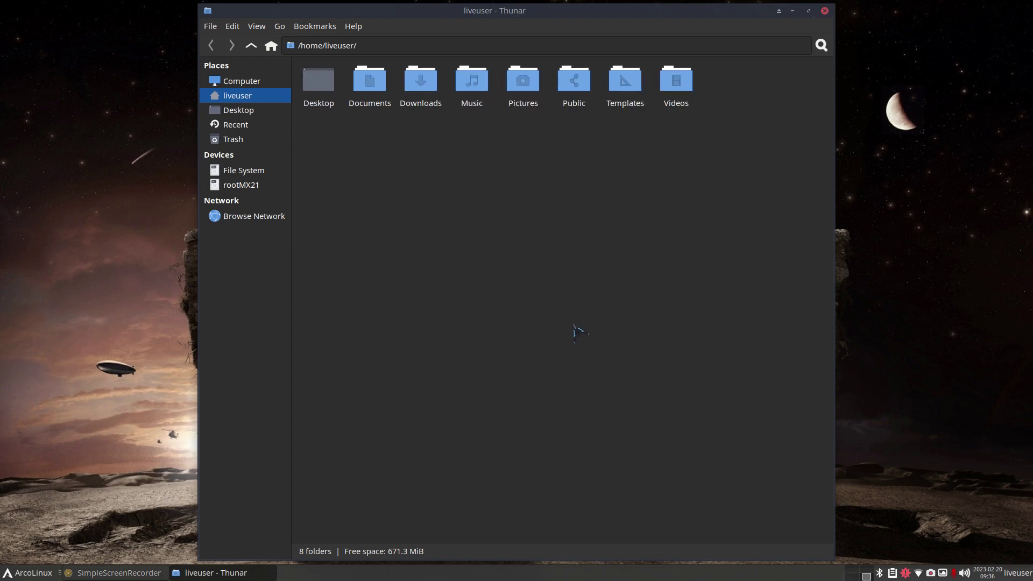
pyautogui.hotkey('ctrl', '+')
pyautogui.hotkey('ctrl', '-')
pyautogui.hotkey('ctrl', '+')
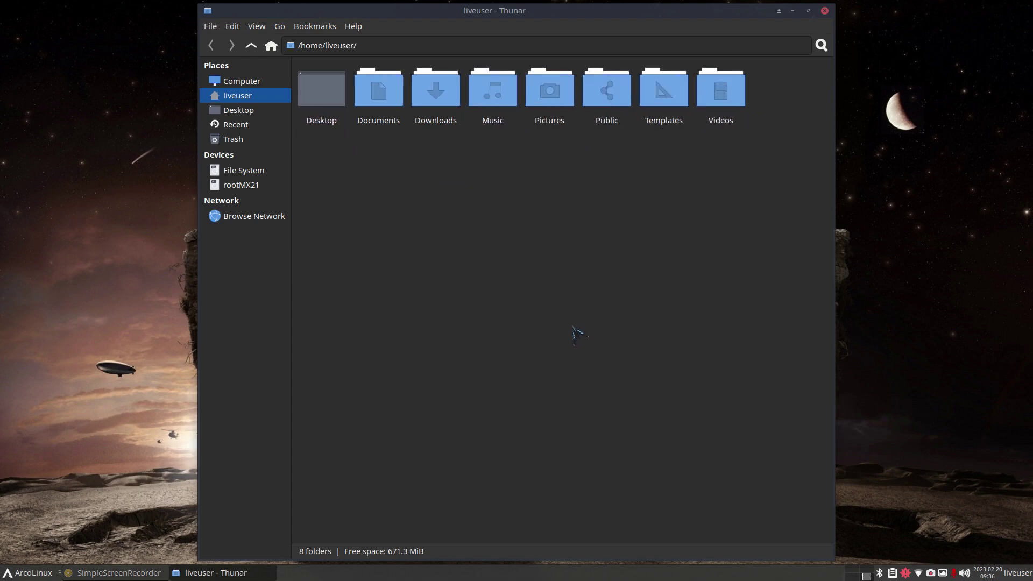
# View the rootMX21 drive, the liveuser home folder and the trash in the file manager
pyautogui.click(243, 186)
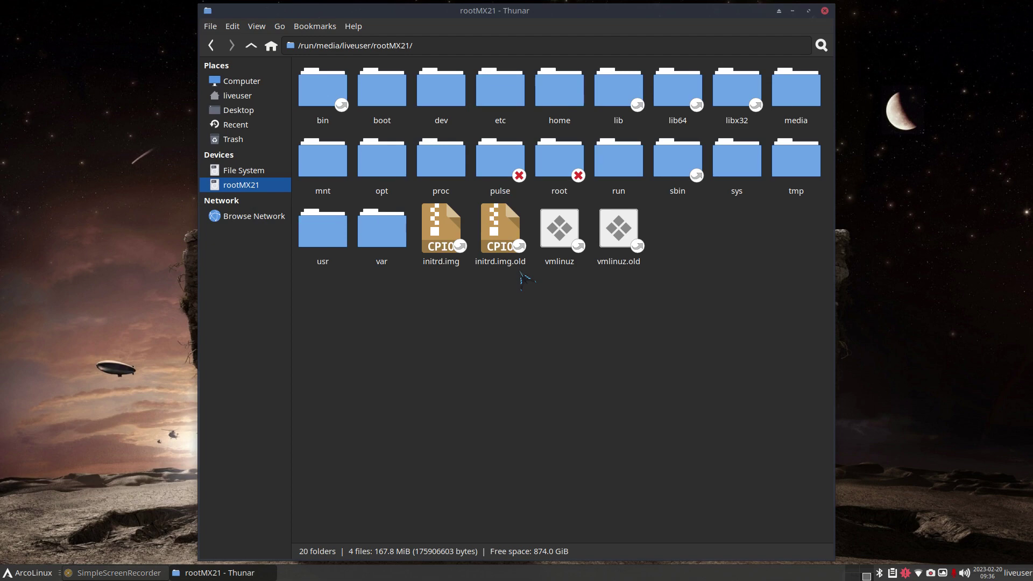
pyautogui.click(241, 98)
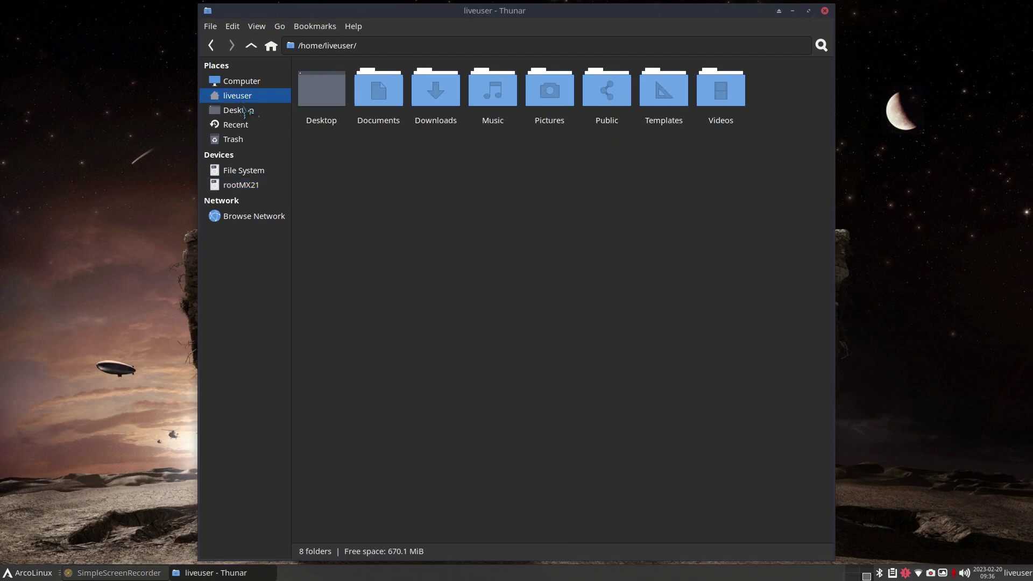
pyautogui.click(233, 139)
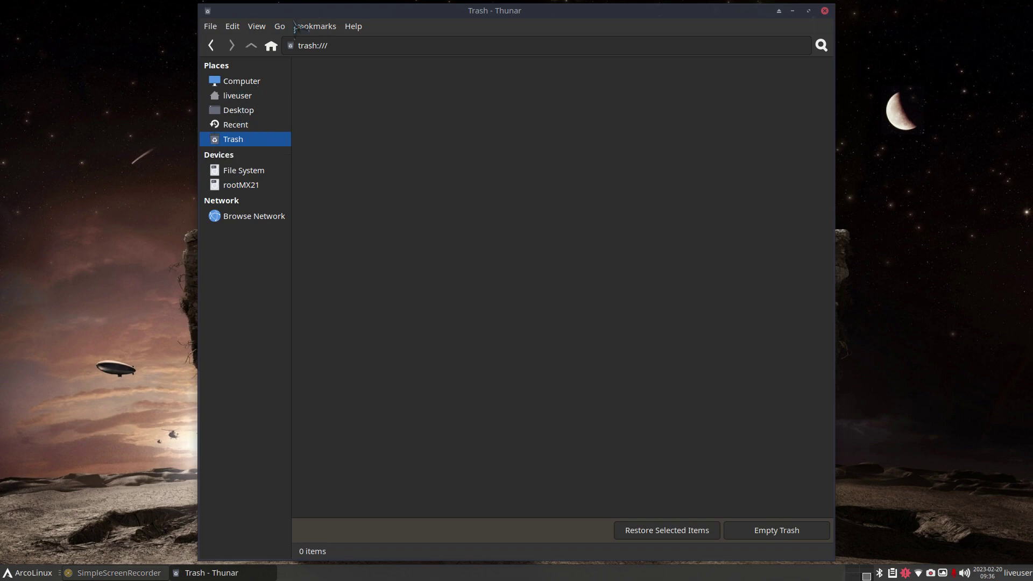
# View Thunar's About information, then close it and the file manager
pyautogui.click(353, 26)
pyautogui.click(365, 57)
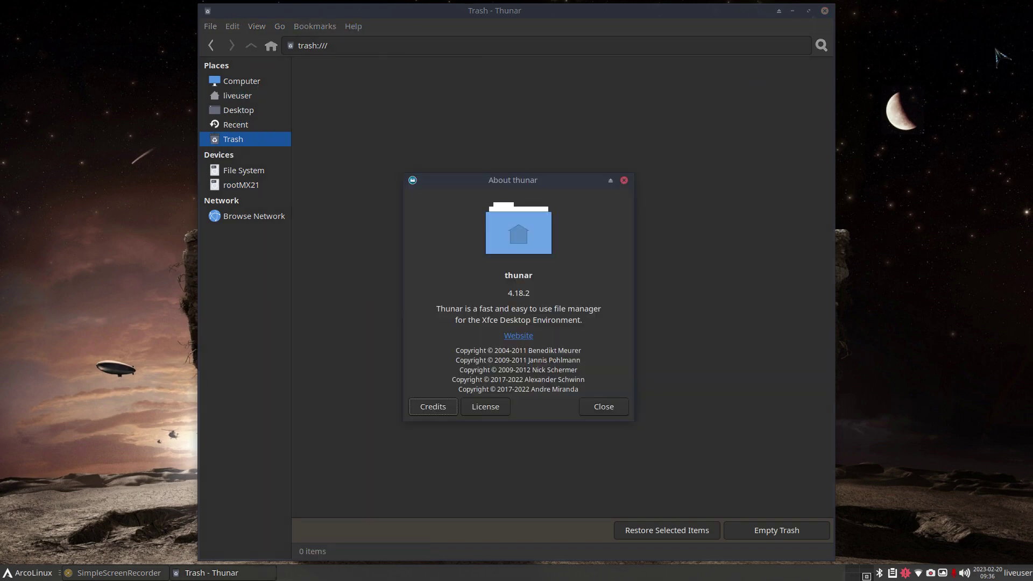
pyautogui.click(624, 181)
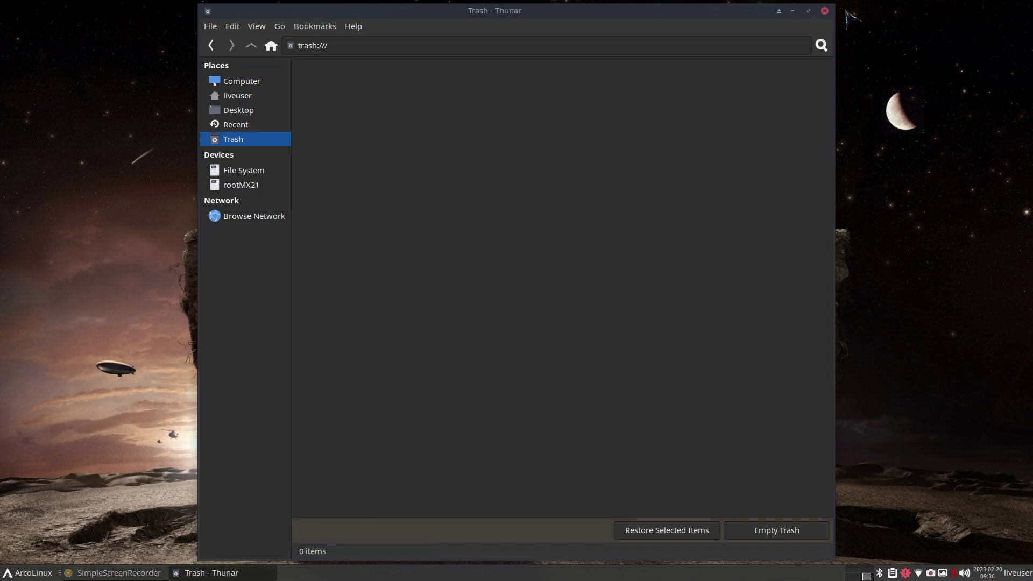
pyautogui.click(825, 10)
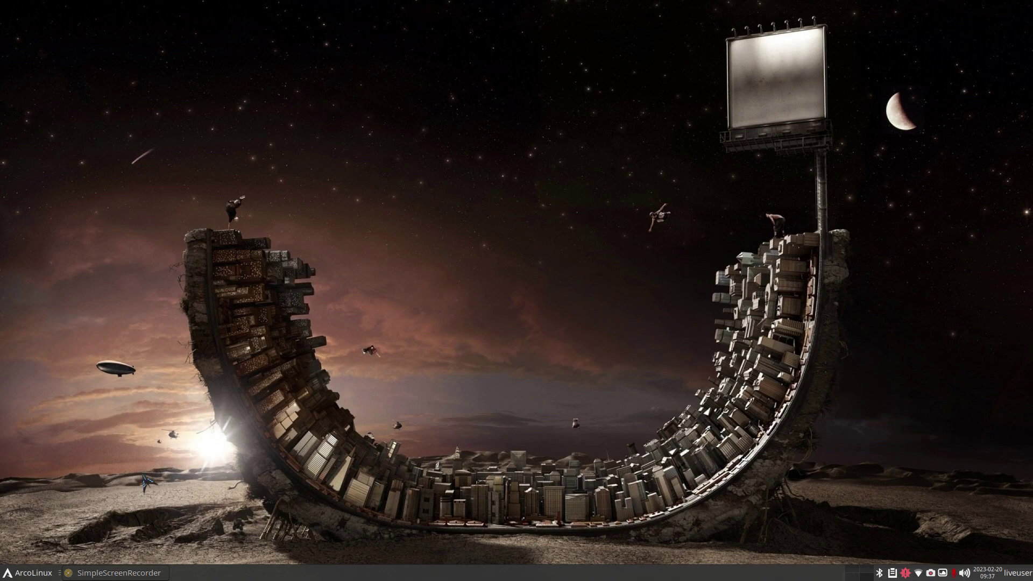
# Add AisleRiot Solitaire from the Games category to the application menu's favorites
pyautogui.click(24, 572)
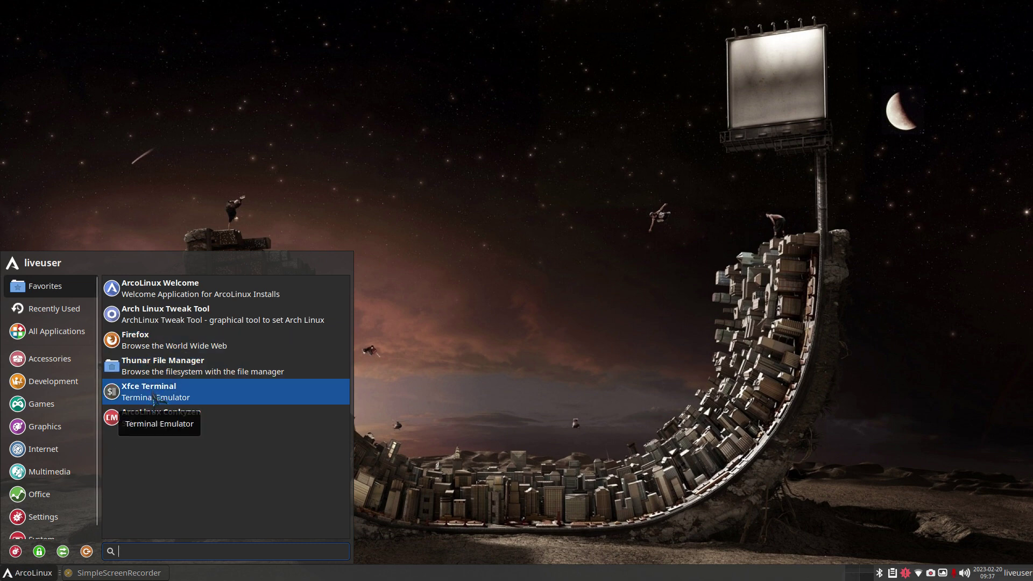
pyautogui.click(54, 406)
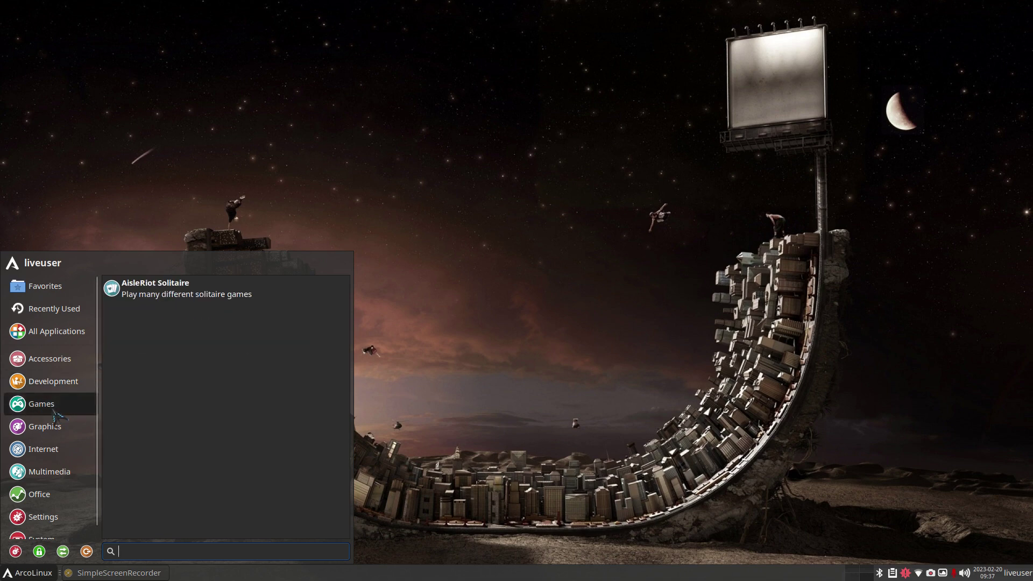
pyautogui.rightClick(168, 293)
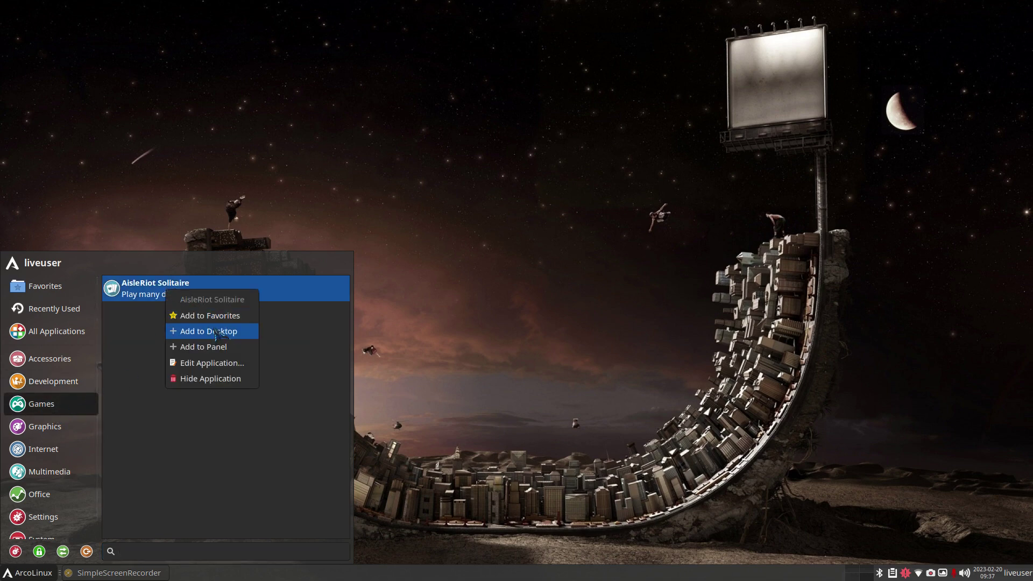
pyautogui.click(207, 315)
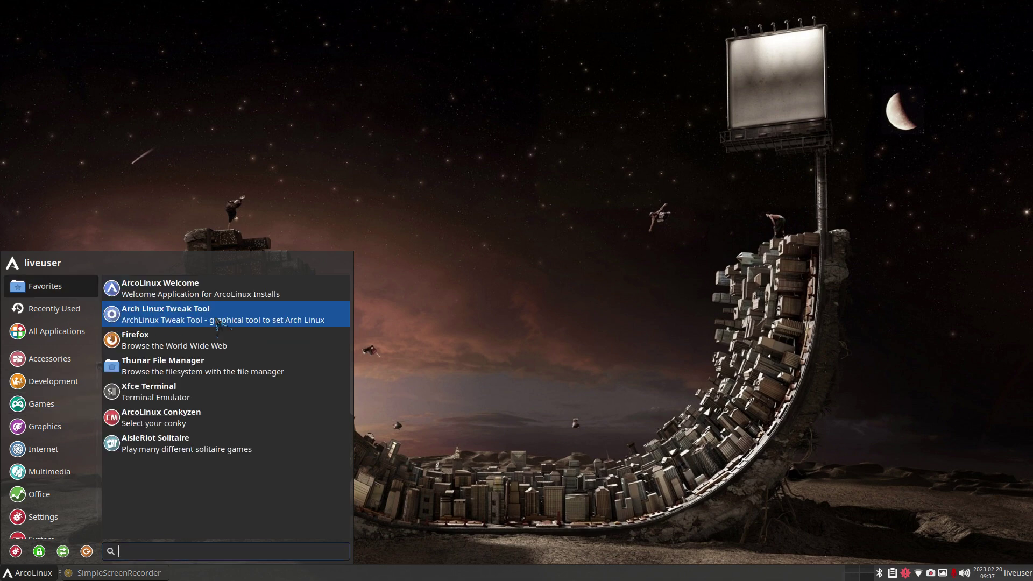
# Add an AisleRiot Solitaire launcher to the panel and close the application menu
pyautogui.rightClick(154, 444)
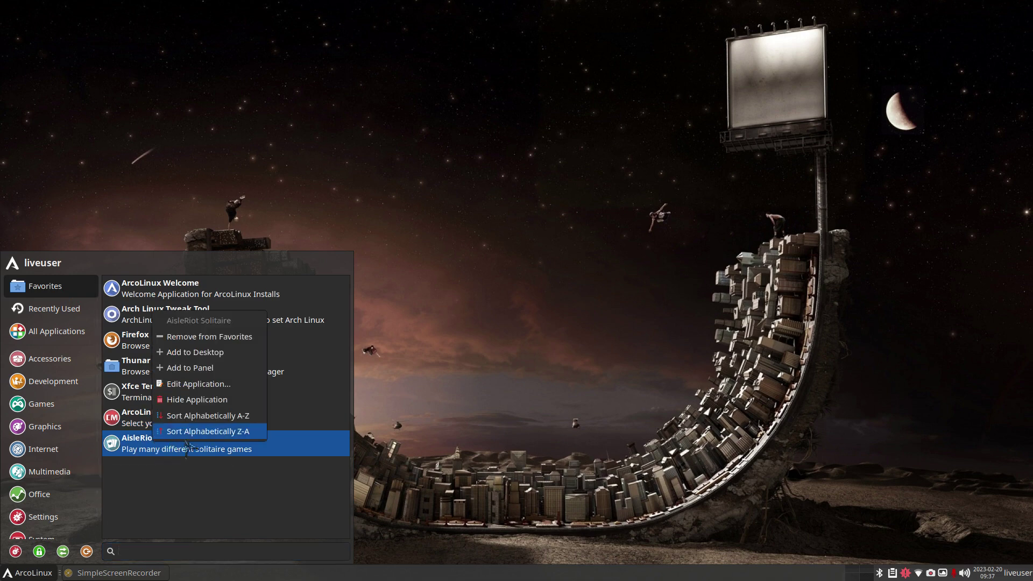
pyautogui.click(210, 369)
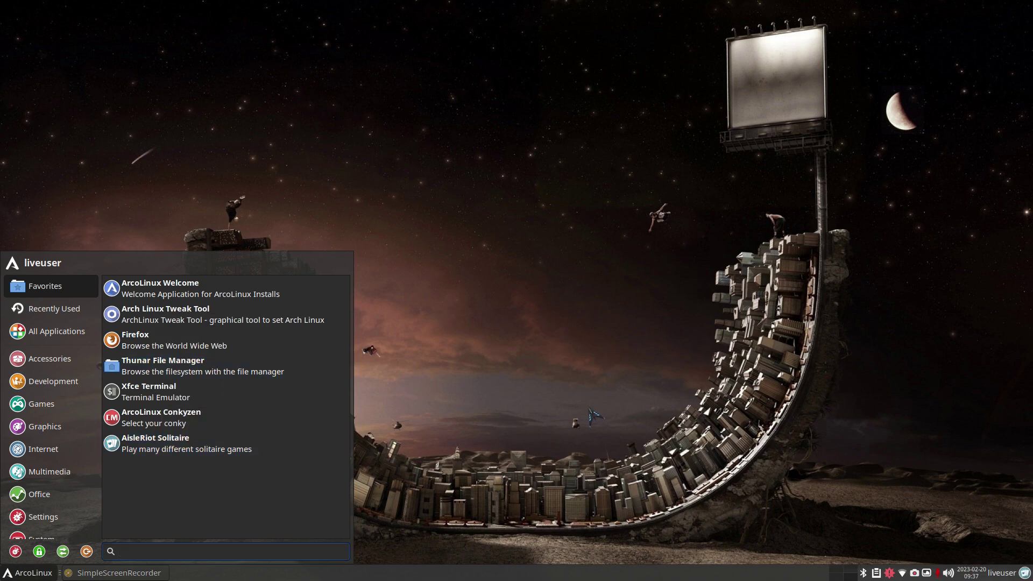
pyautogui.click(597, 423)
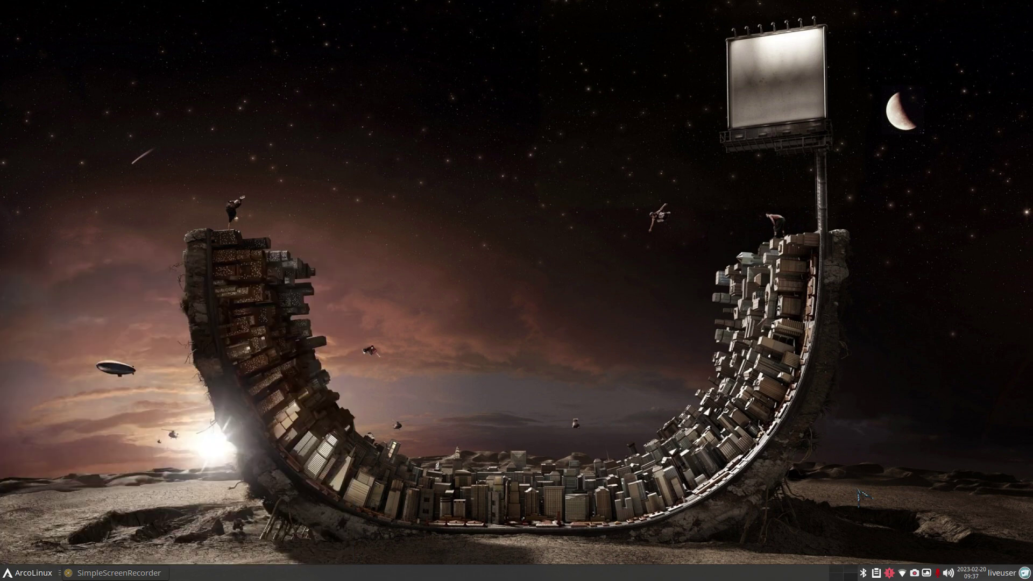
# Move the AisleRiot Solitaire launcher along the panel towards the SimpleScreenRecorder window entry
pyautogui.rightClick(1024, 573)
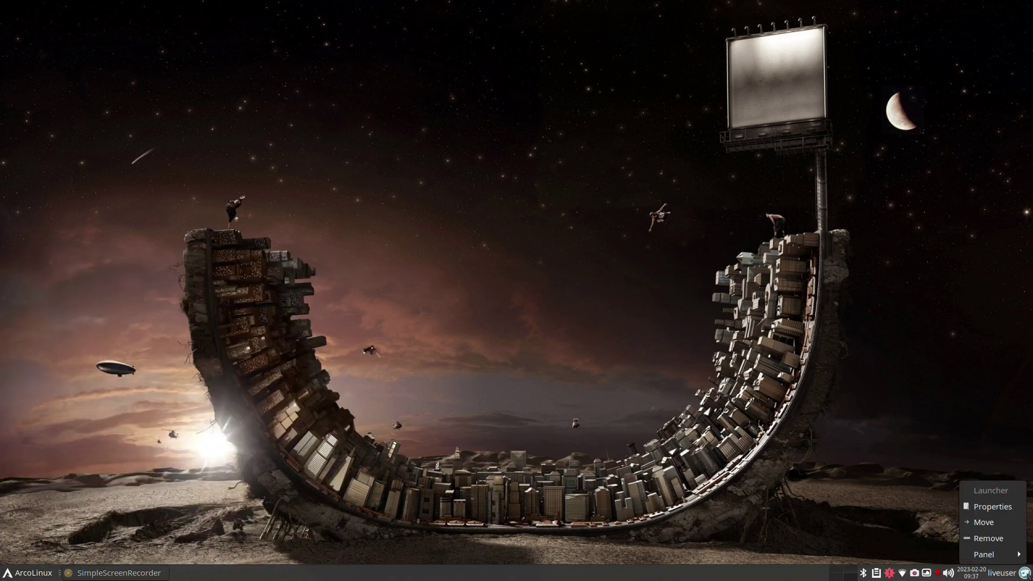
pyautogui.click(985, 524)
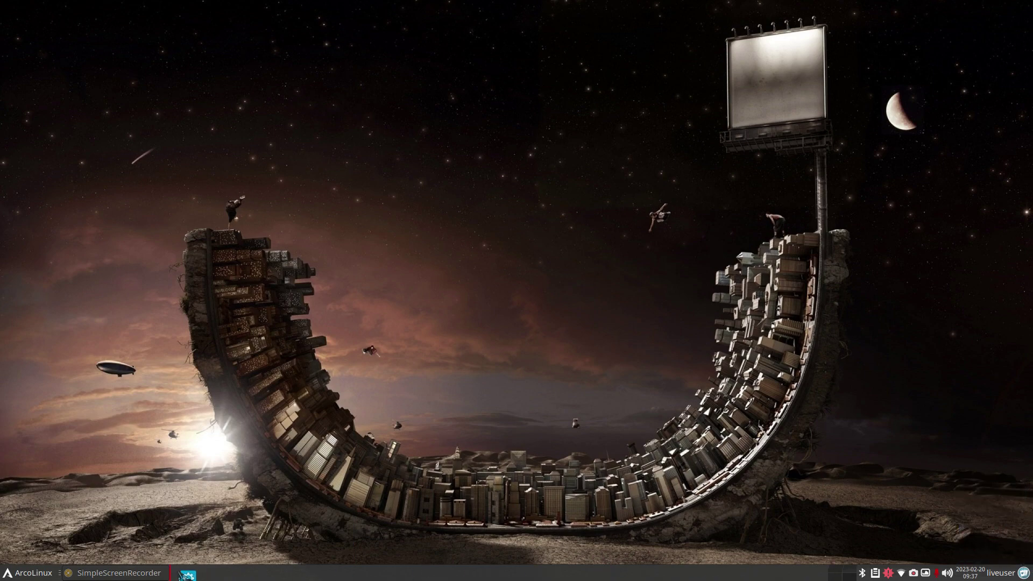
# Place the Solitaire launcher beside the window buttons on the panel and add a Firefox launcher to the panel
pyautogui.click(178, 573)
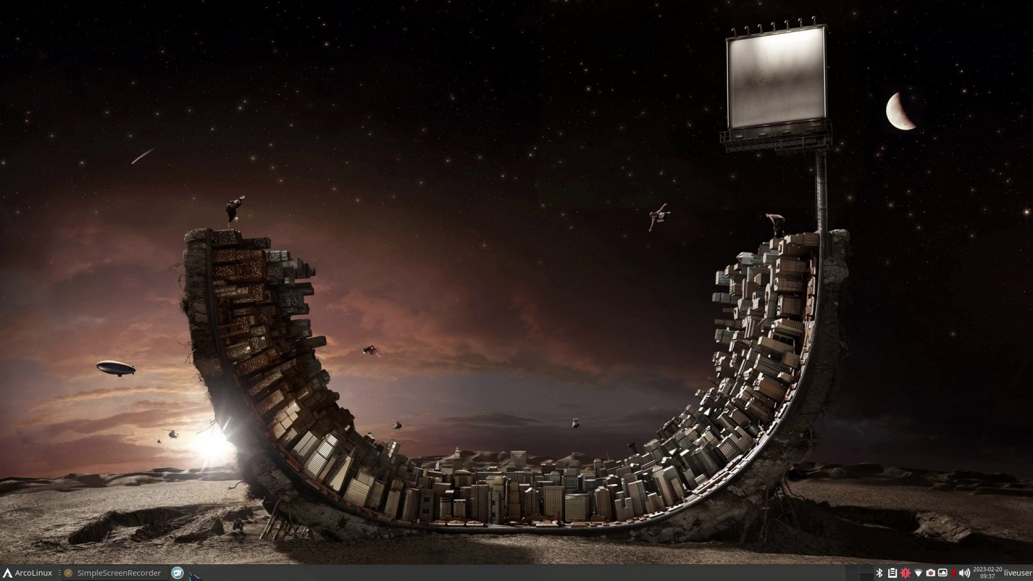
pyautogui.click(27, 574)
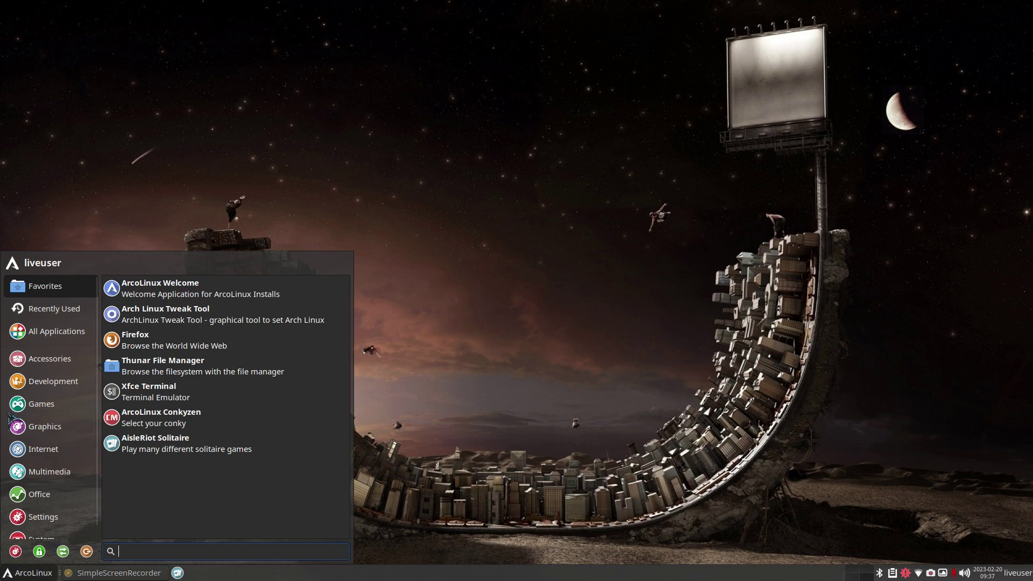
pyautogui.click(43, 449)
pyautogui.rightClick(139, 316)
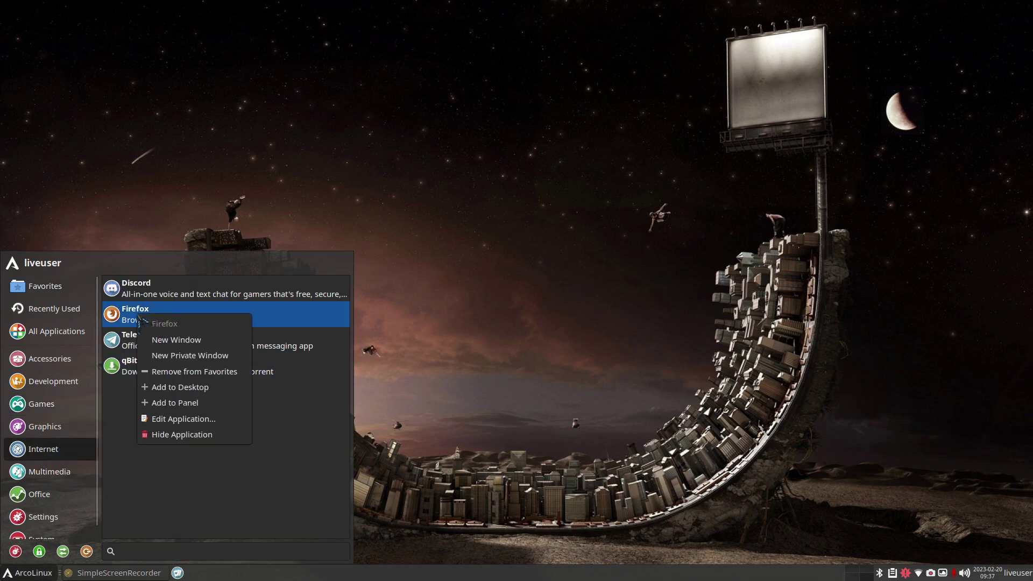
pyautogui.click(204, 403)
pyautogui.click(860, 418)
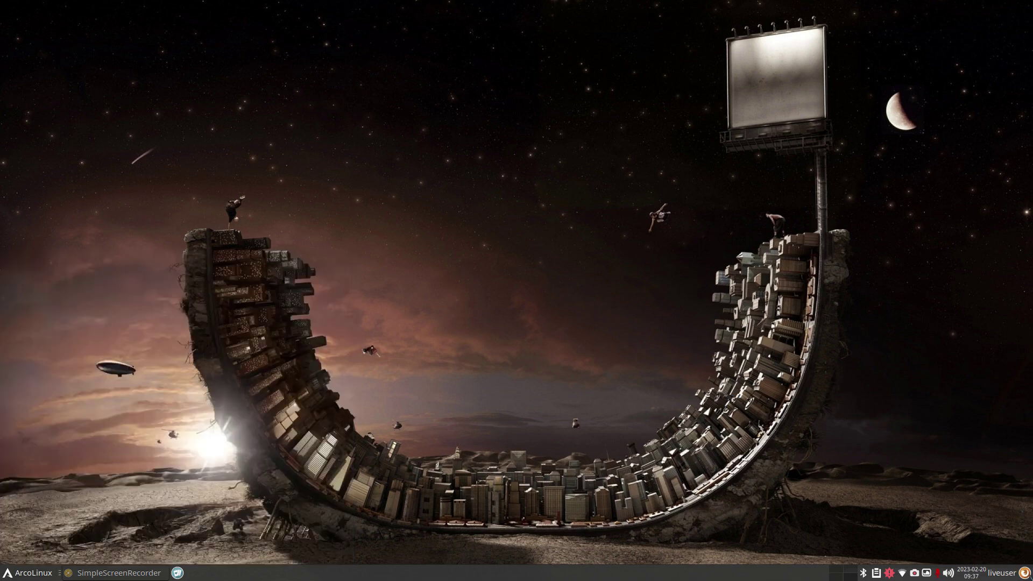
# Move the Firefox launcher along the panel so it sits directly after the Solitaire launcher
pyautogui.rightClick(1024, 573)
pyautogui.click(947, 522)
pyautogui.click(829, 576)
pyautogui.rightClick(838, 575)
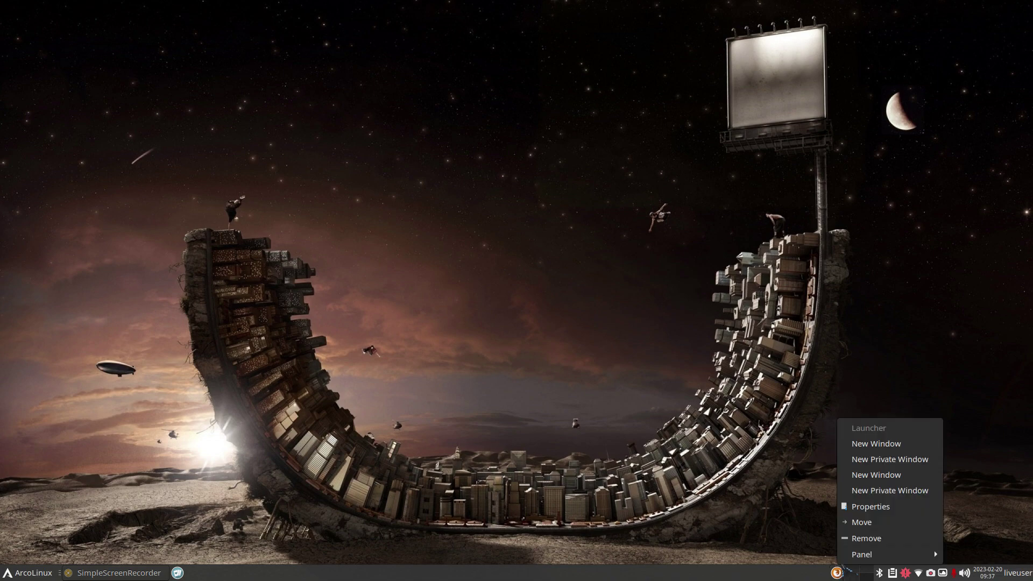
pyautogui.click(861, 522)
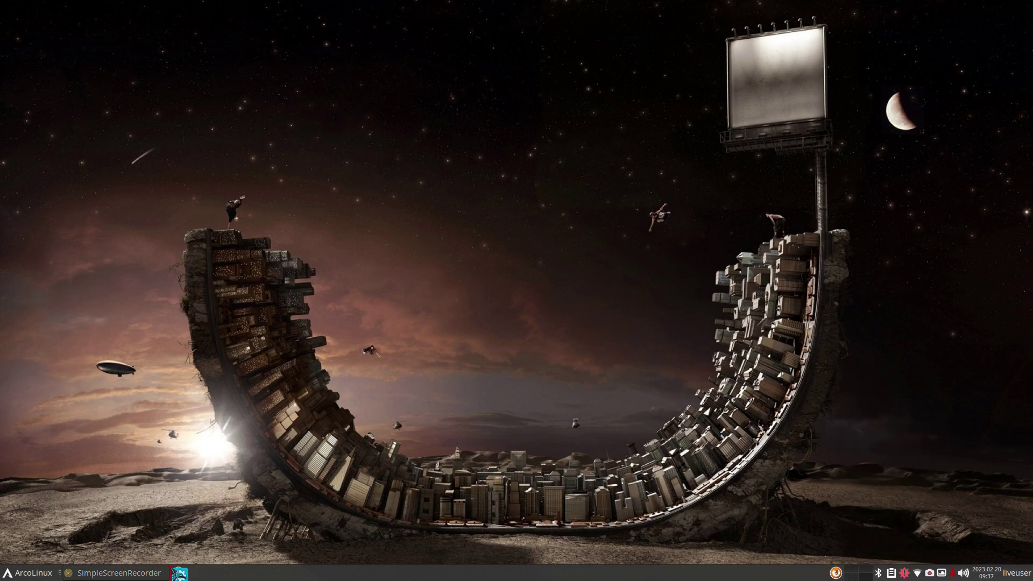
pyautogui.click(188, 574)
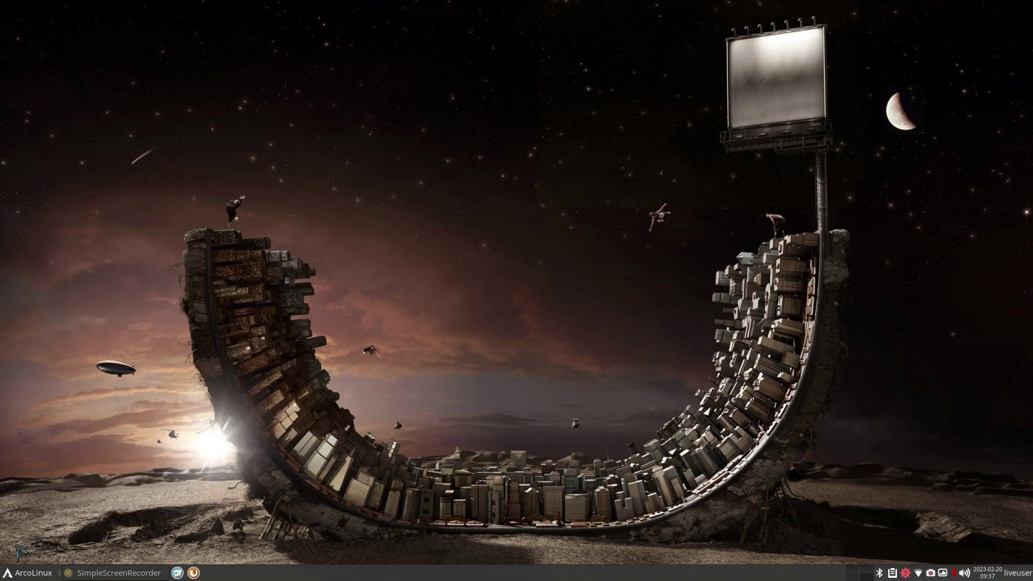
# Look through the applications listed in the Favorites and Accessories categories of the ArcoLinux application menu
pyautogui.click(16, 575)
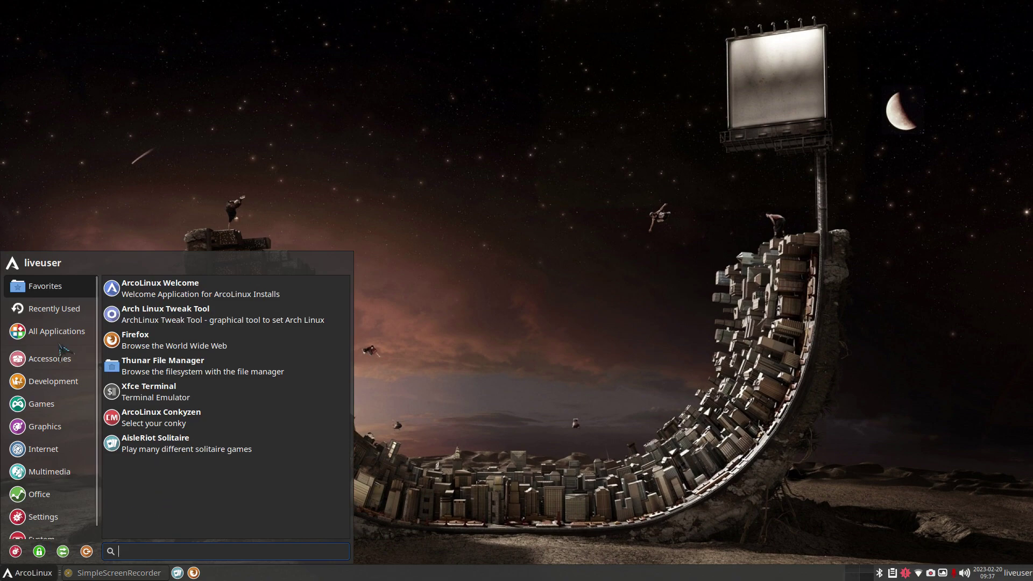
pyautogui.click(35, 286)
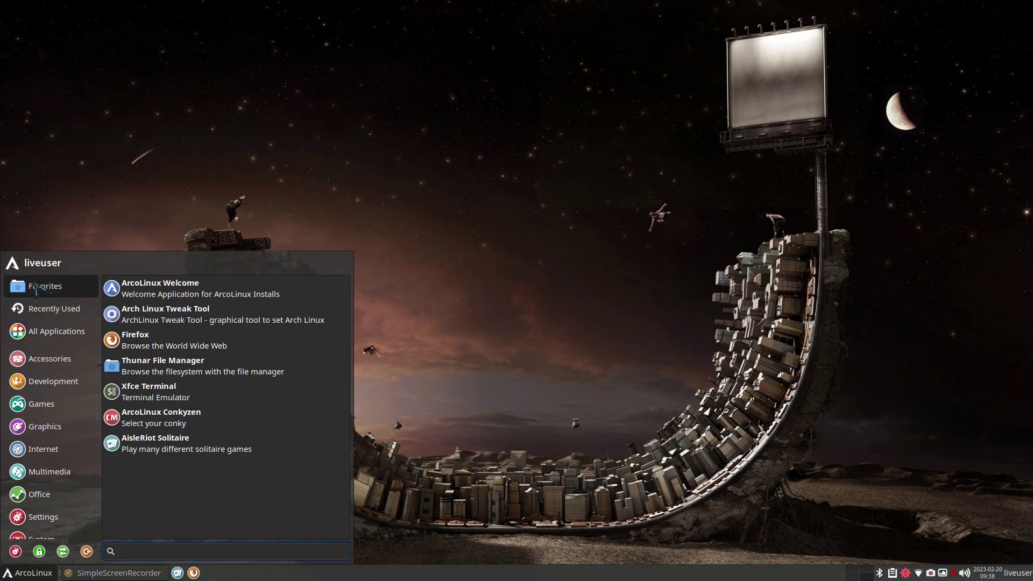
pyautogui.moveTo(43, 361)
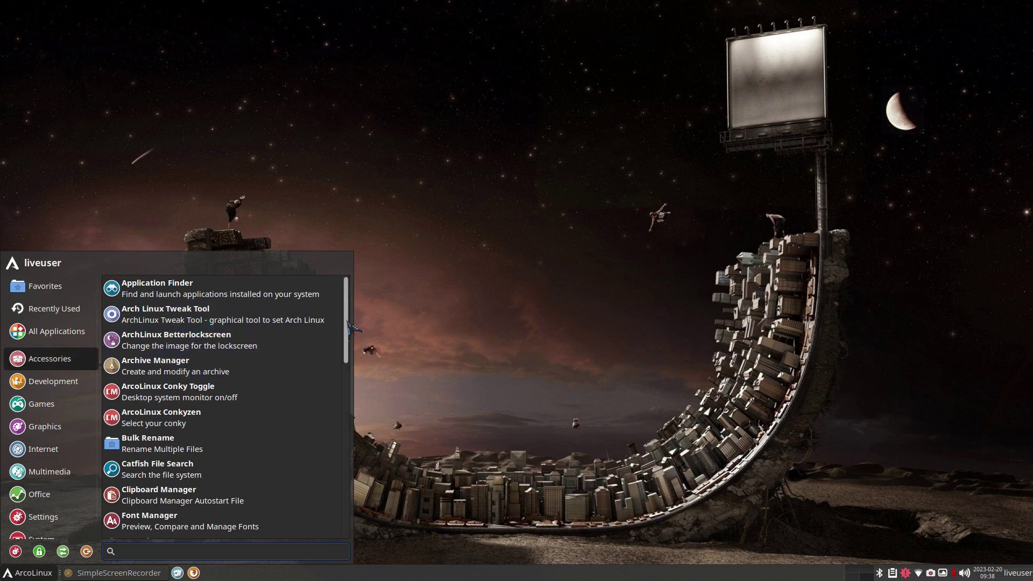
pyautogui.moveTo(348, 327); pyautogui.dragTo(350, 403)
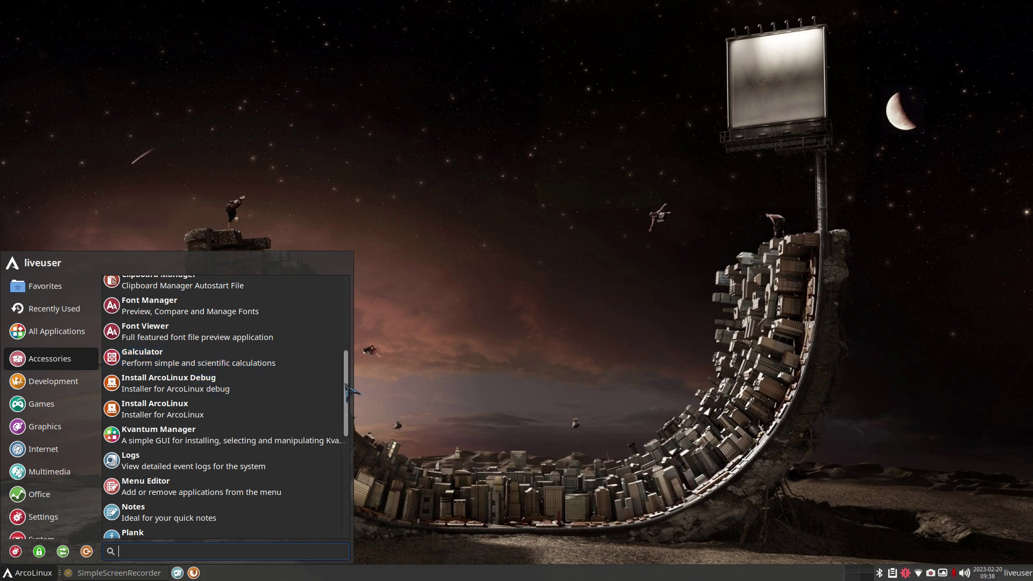
pyautogui.scroll(-1, 348, 392)
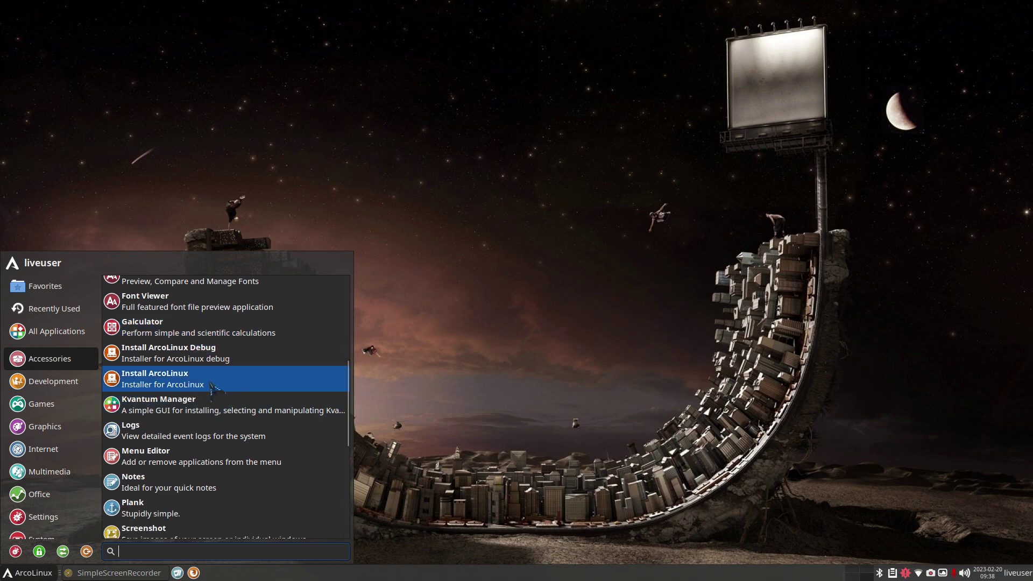
pyautogui.moveTo(347, 395); pyautogui.dragTo(345, 452)
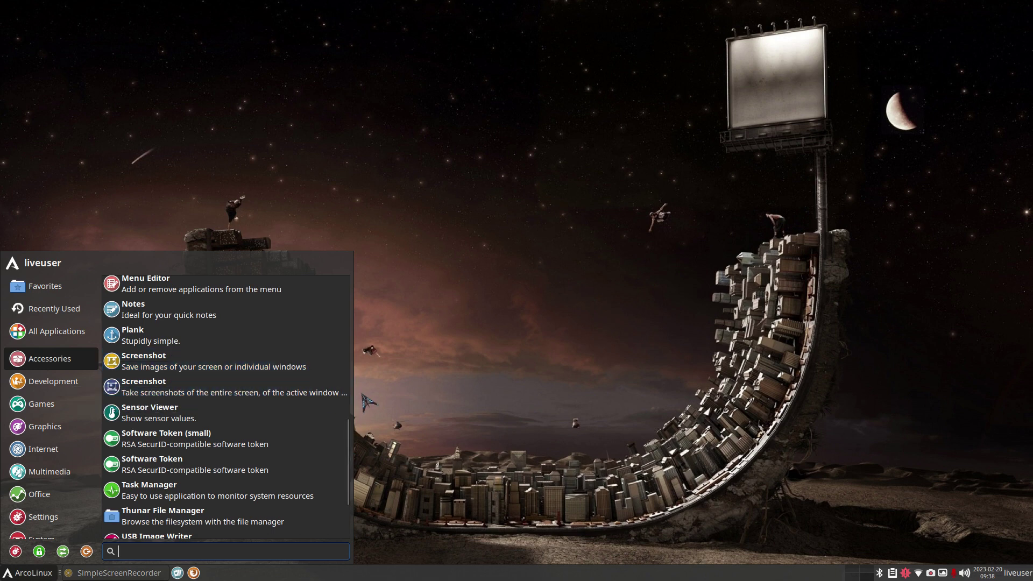
pyautogui.scroll(-3, 345, 463)
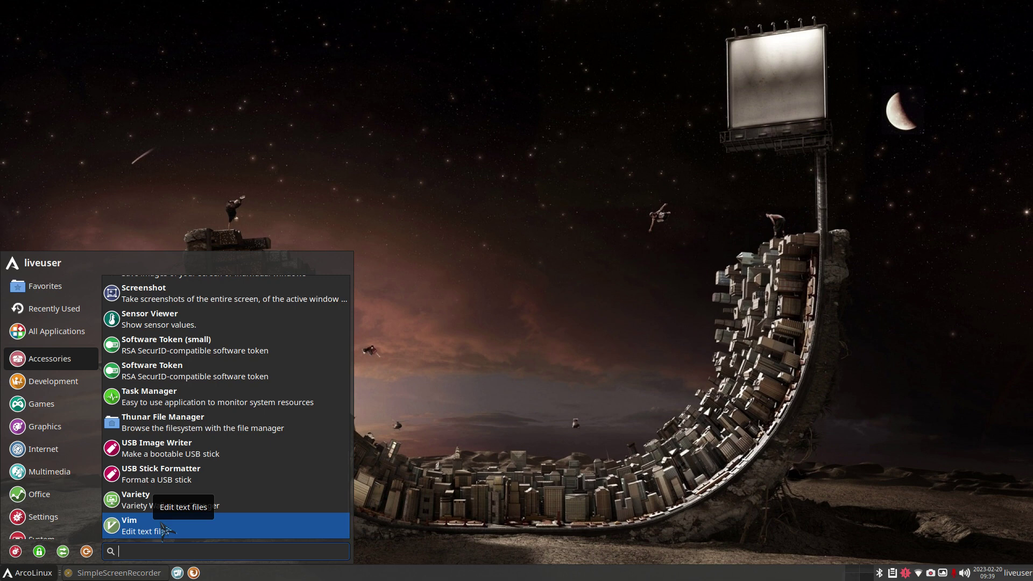
# Review the applications in the Development, Games, Graphics, Internet, Multimedia, Office and Settings categories
pyautogui.click(51, 382)
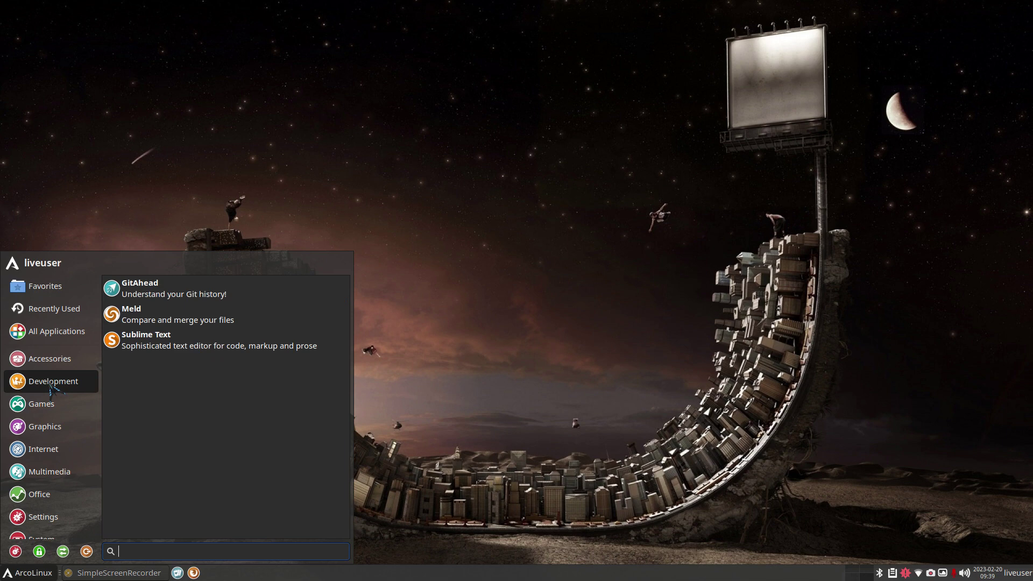
pyautogui.click(53, 405)
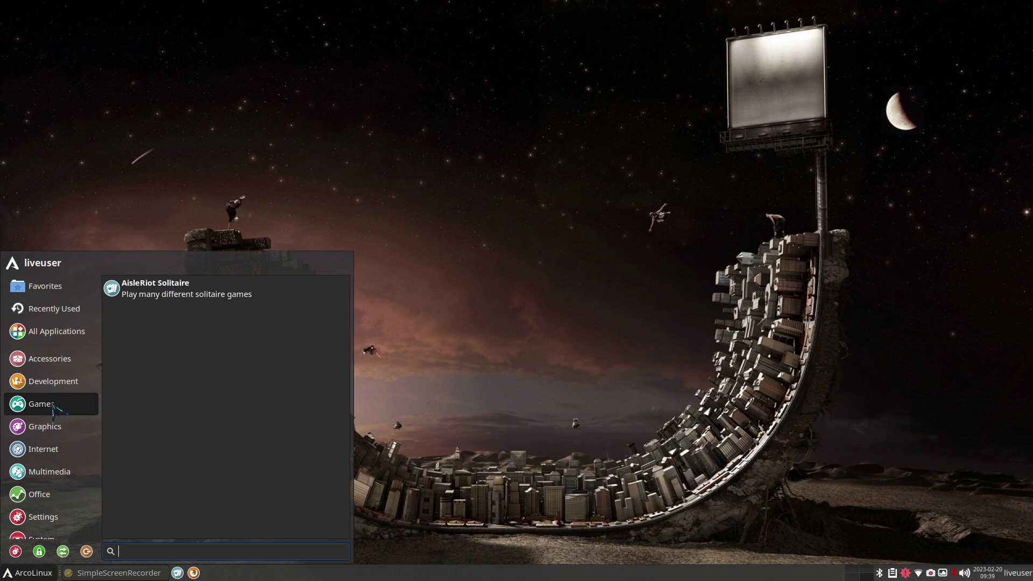
pyautogui.click(54, 428)
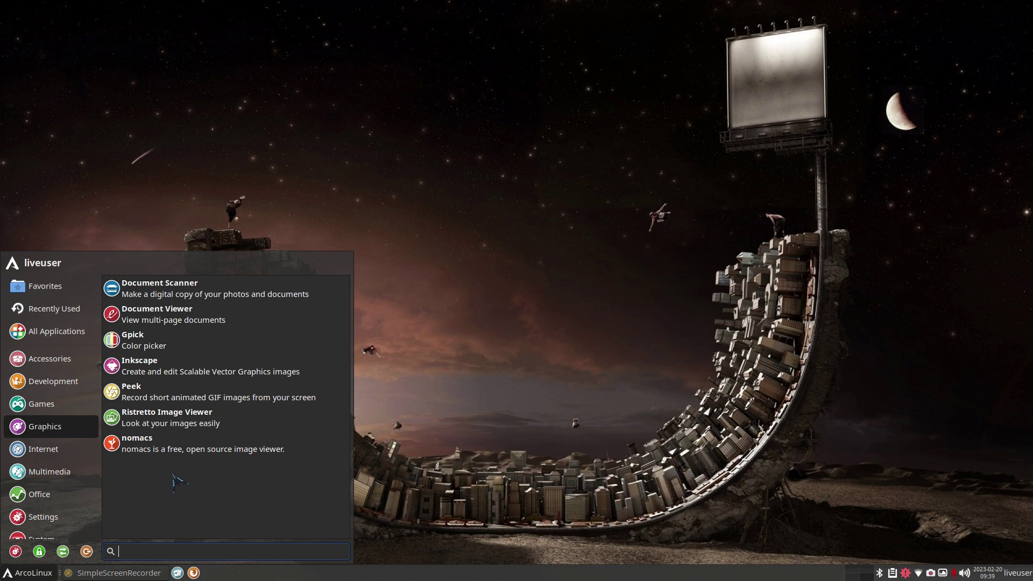
pyautogui.click(54, 451)
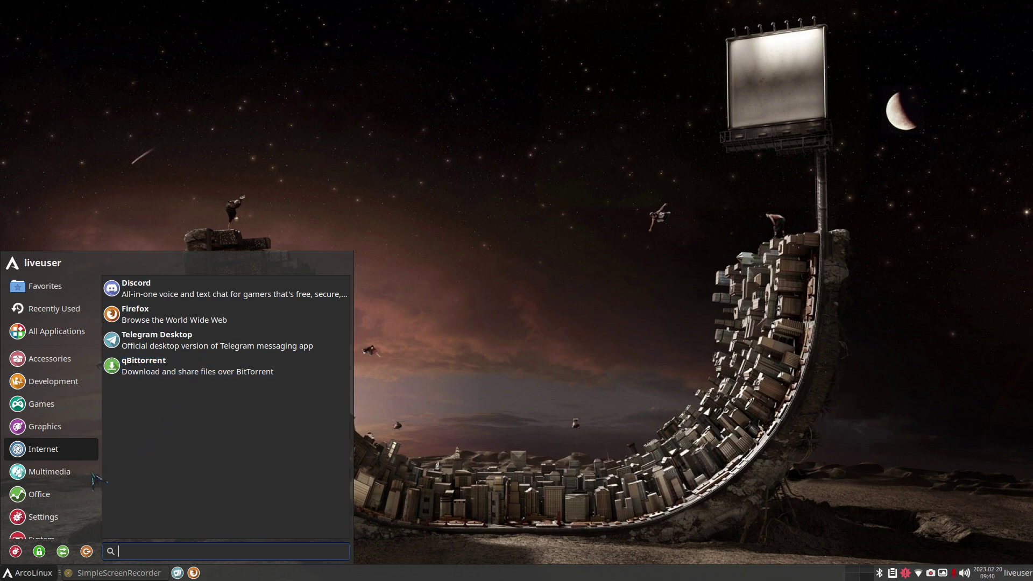
pyautogui.click(67, 477)
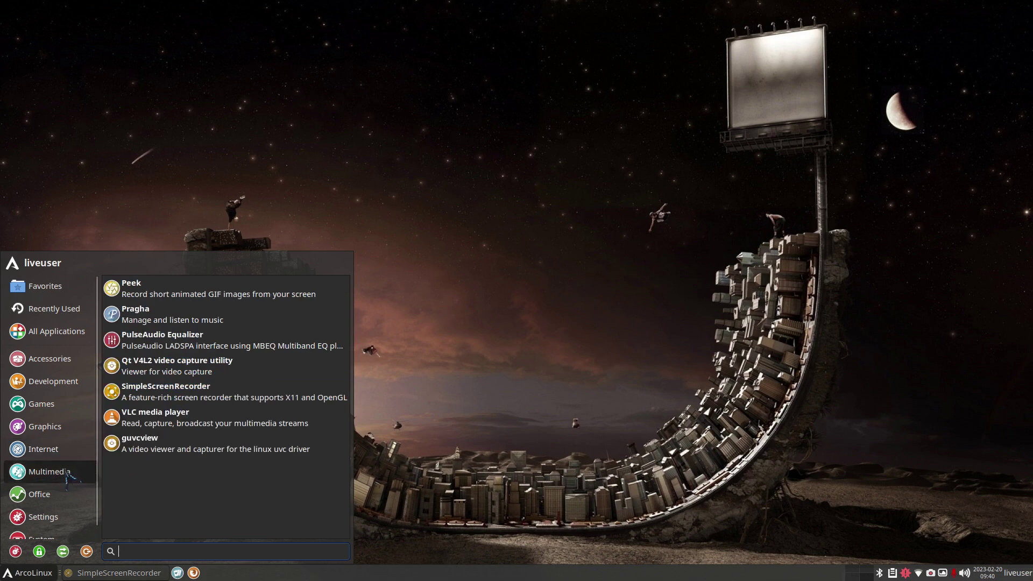
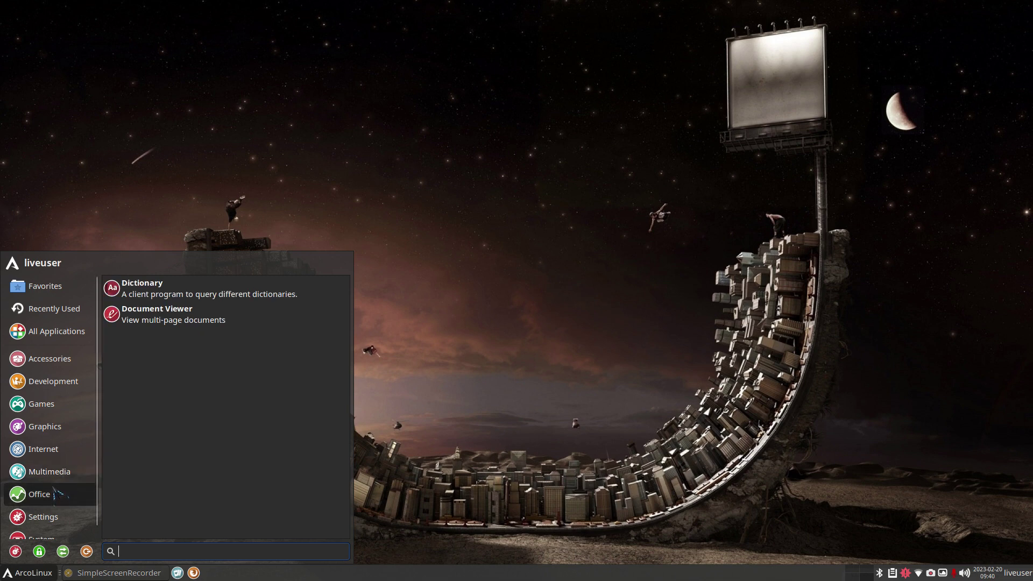
pyautogui.moveTo(57, 494)
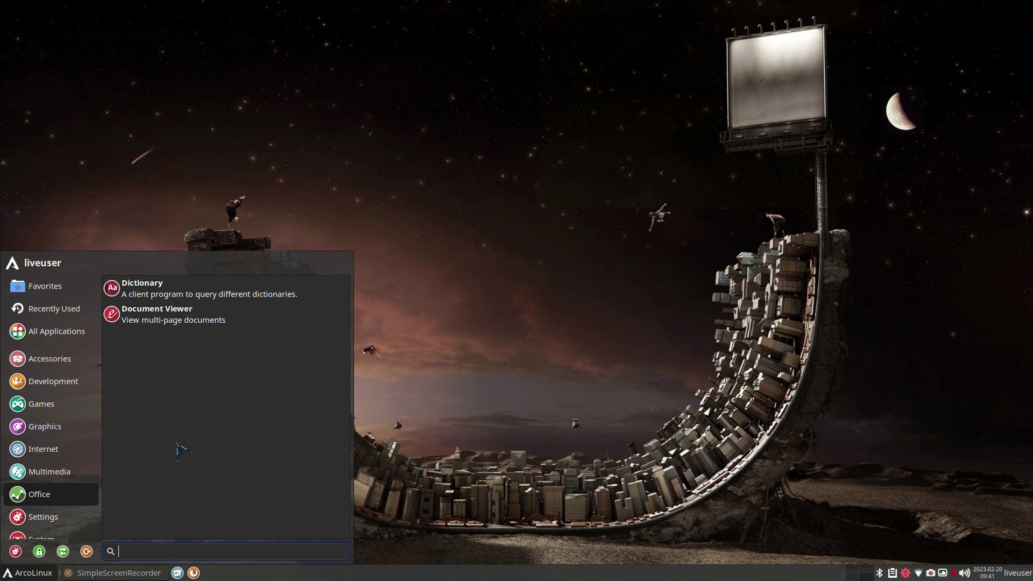
pyautogui.click(43, 518)
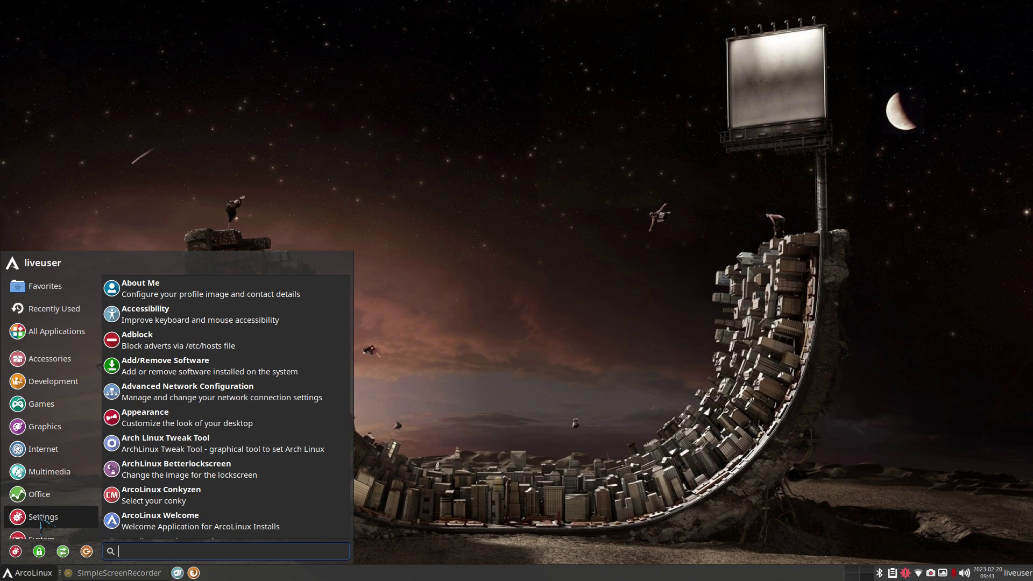
# Open Add/Remove Software from the System category, view its About information, and close the program
pyautogui.scroll(-1, 41, 518)
pyautogui.click(38, 528)
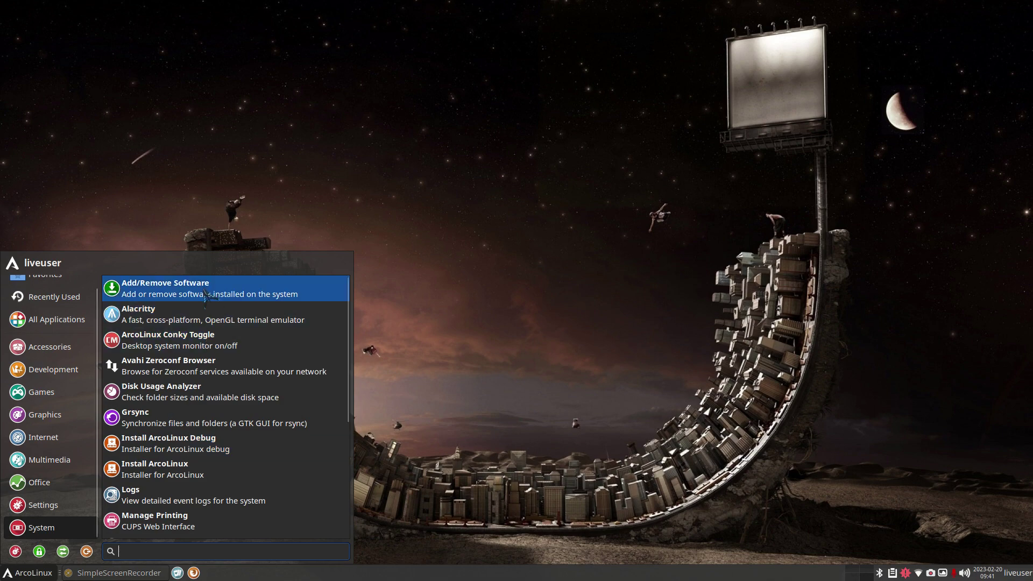
pyautogui.click(232, 294)
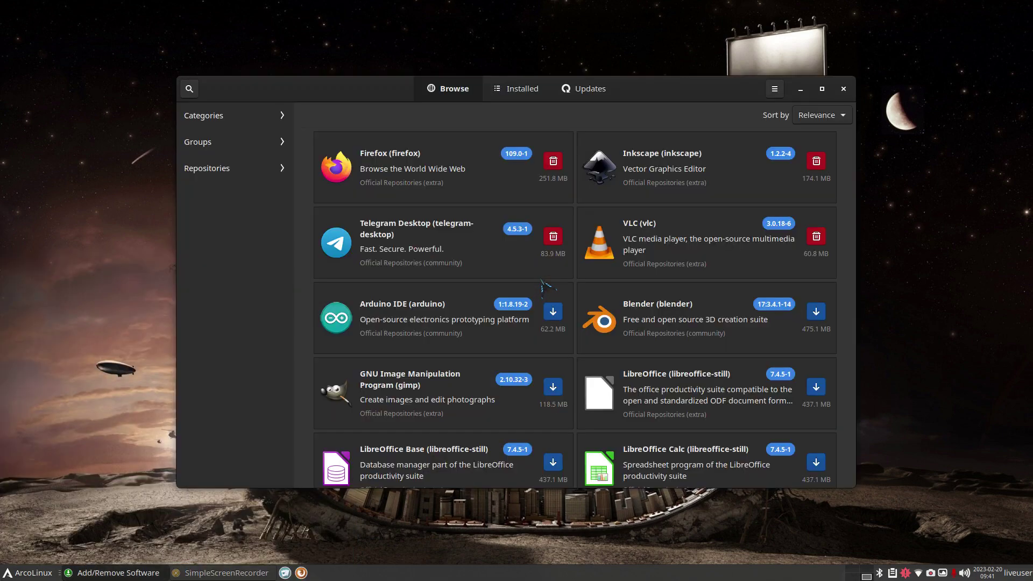
pyautogui.click(774, 89)
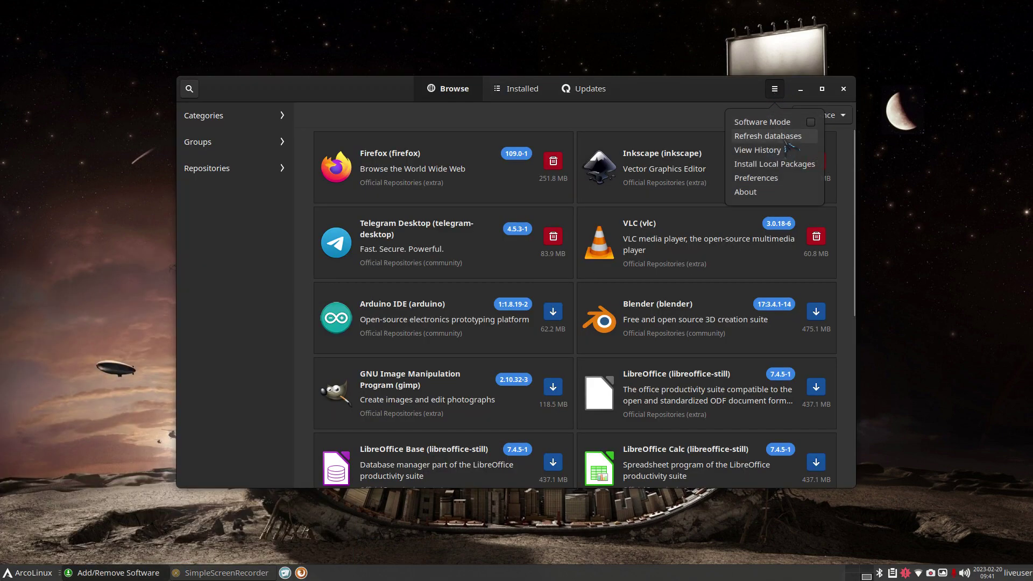
pyautogui.click(764, 194)
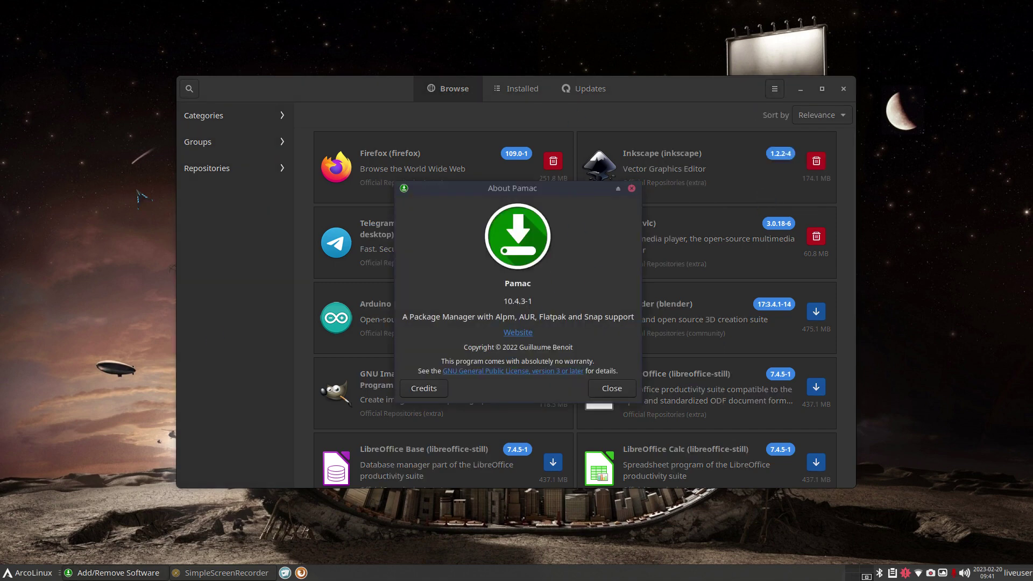
pyautogui.click(631, 188)
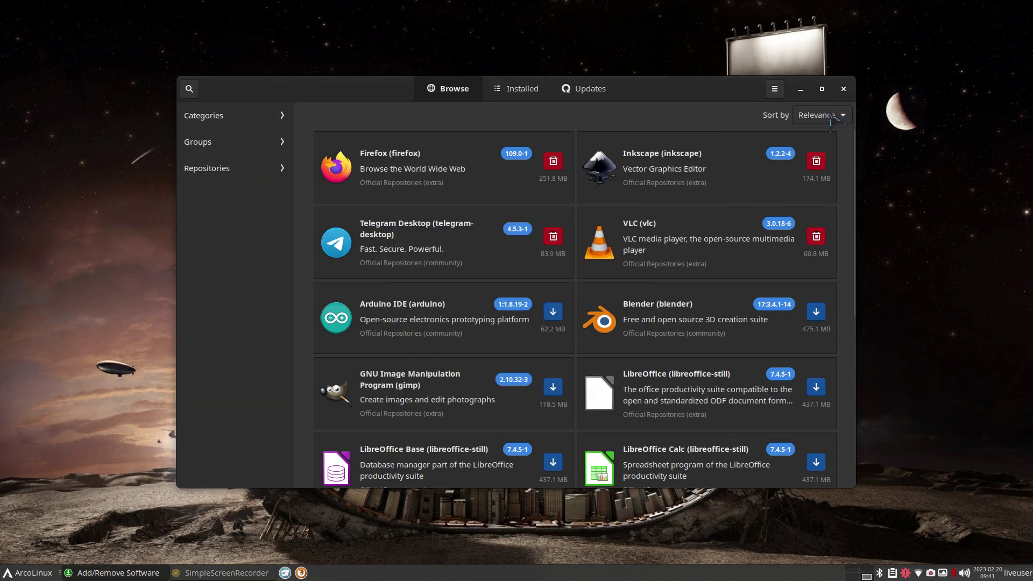
pyautogui.click(844, 89)
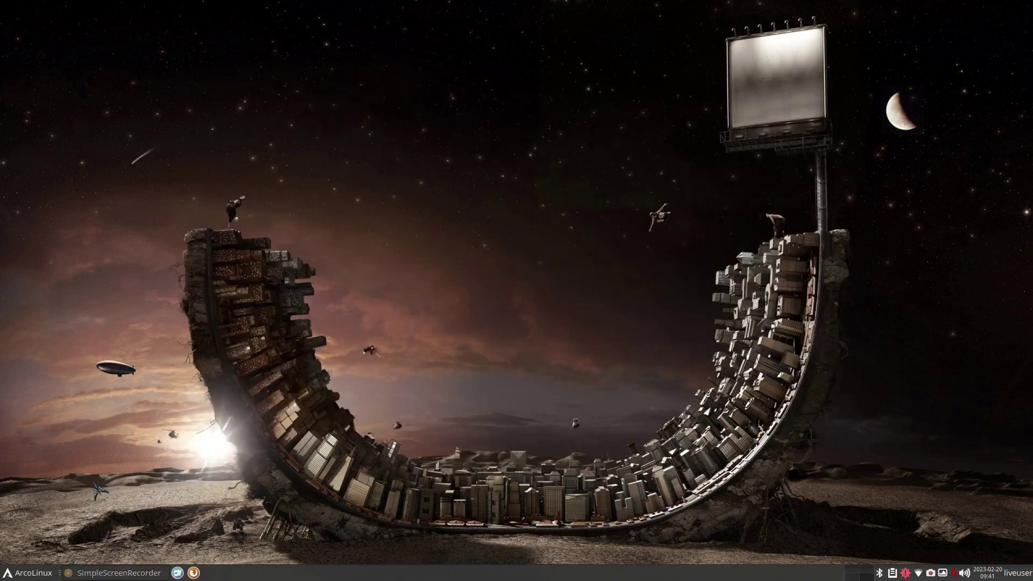
# Open the Software application from the System category, view its About information, and close it
pyautogui.press('super')
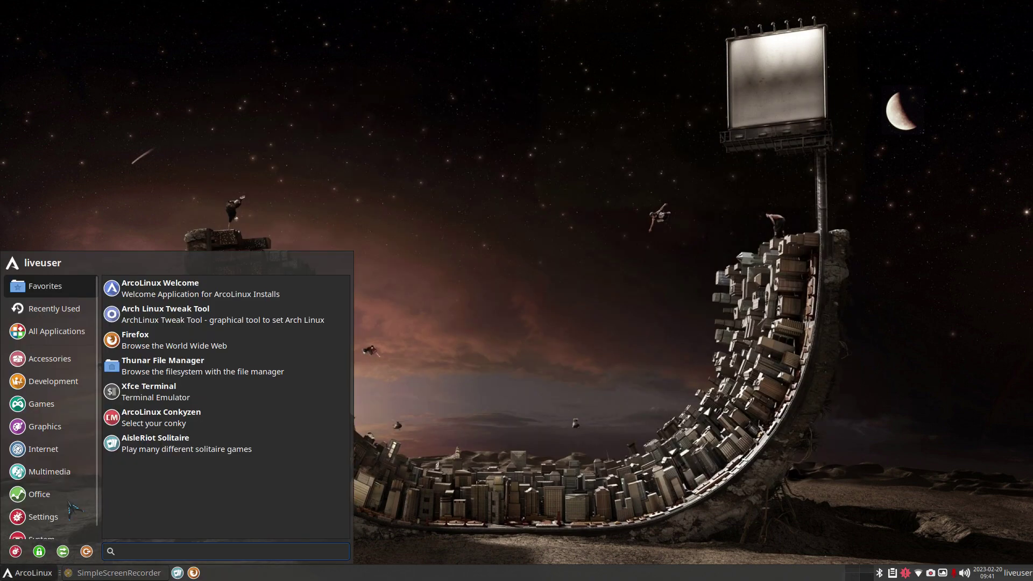
pyautogui.scroll(-1, 74, 530)
pyautogui.click(68, 523)
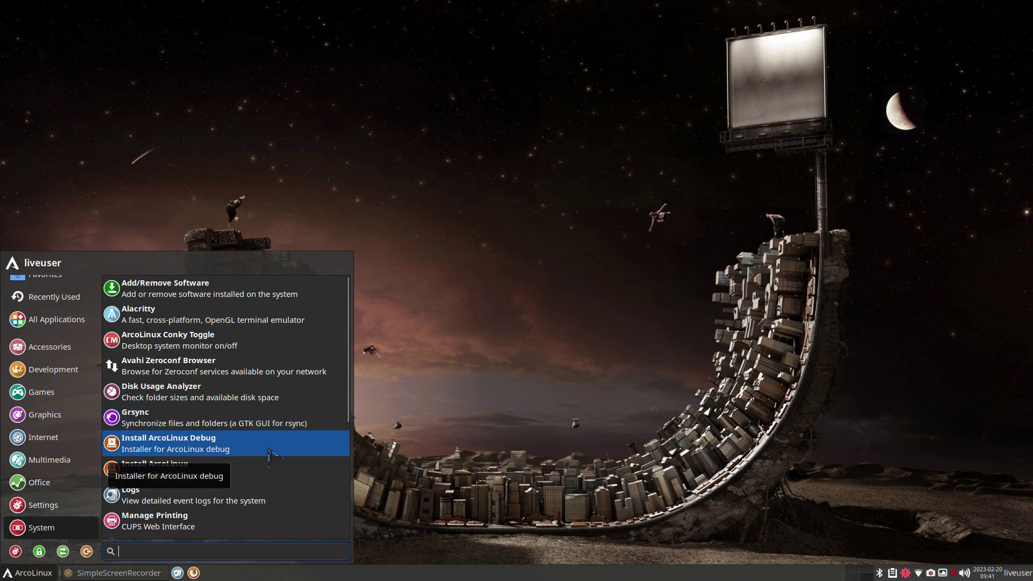
pyautogui.scroll(-5, 264, 478)
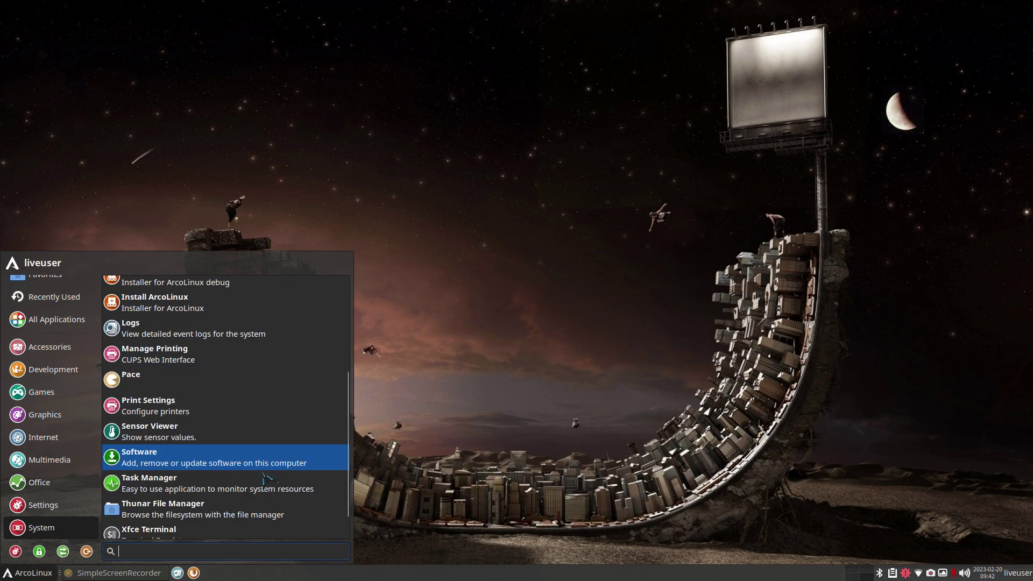
pyautogui.click(205, 464)
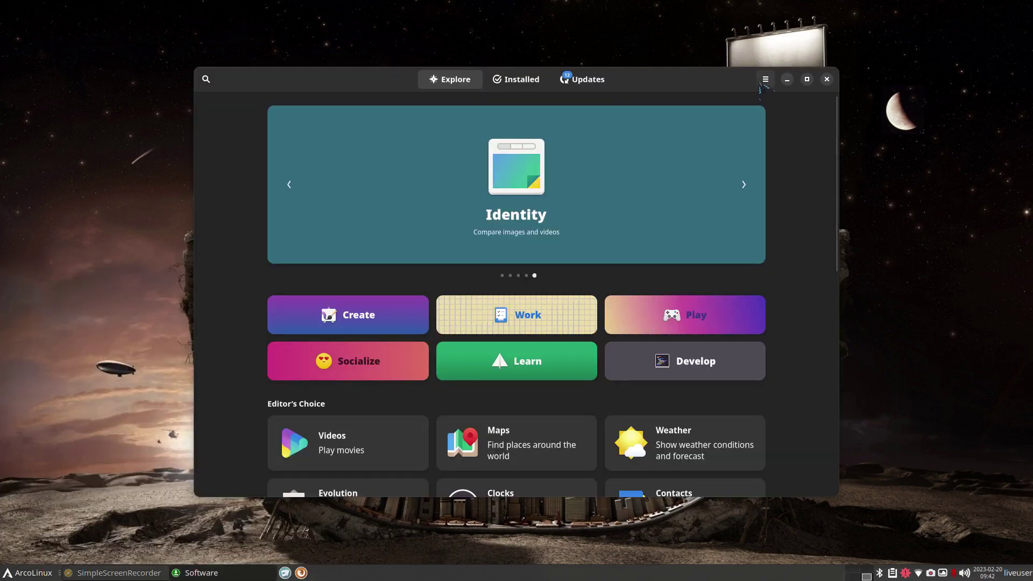
pyautogui.click(768, 81)
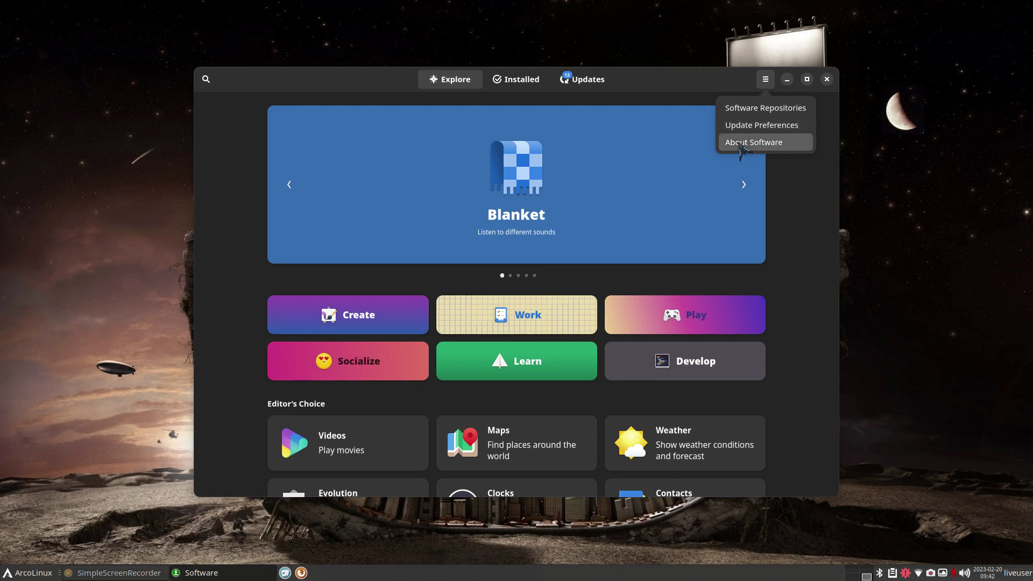
pyautogui.click(742, 143)
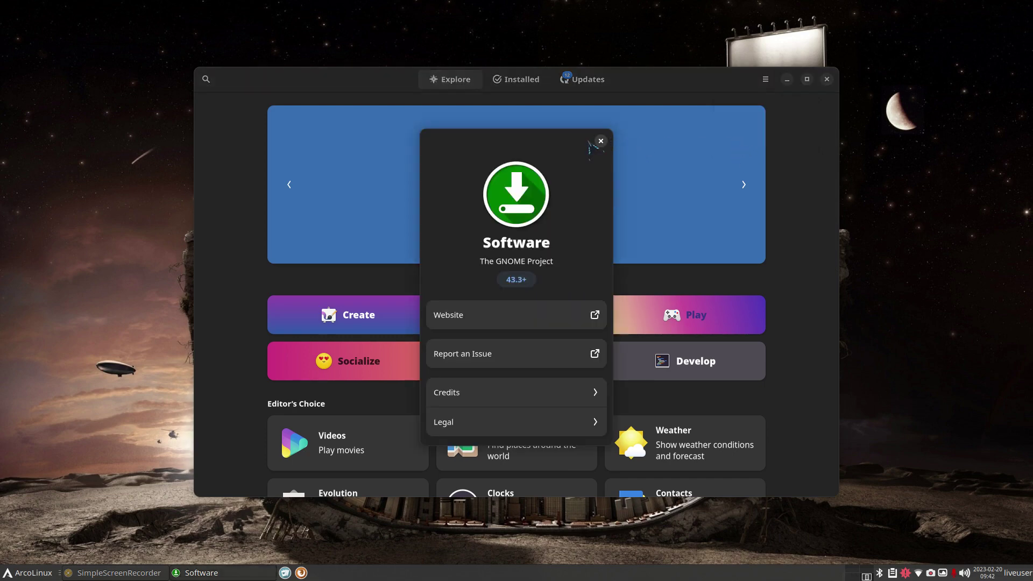
pyautogui.click(601, 141)
pyautogui.click(828, 79)
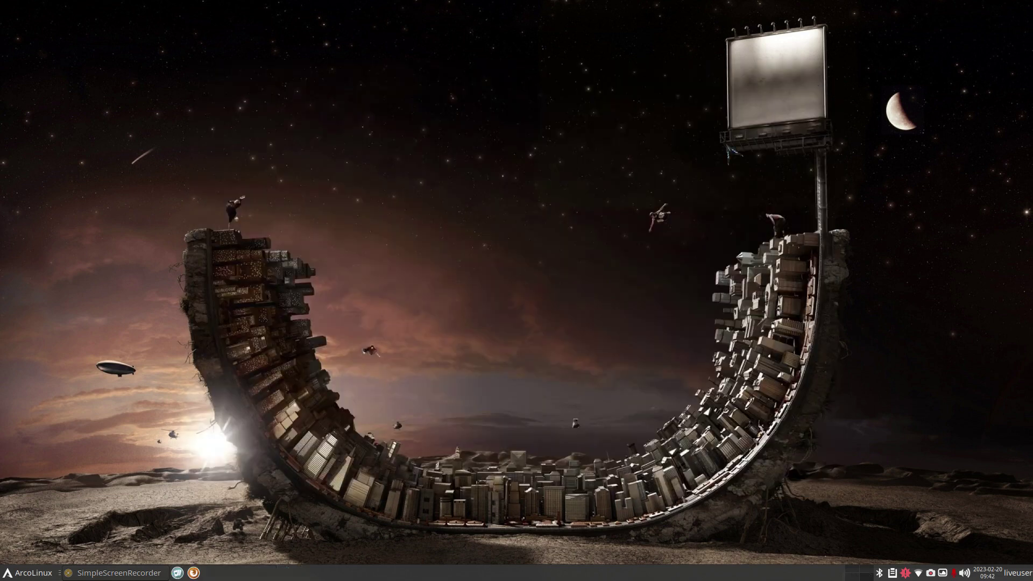
# Review the applications in the System category of the application menu, and view the Log Out dialog's options before cancelling it
pyautogui.click(22, 573)
pyautogui.click(59, 516)
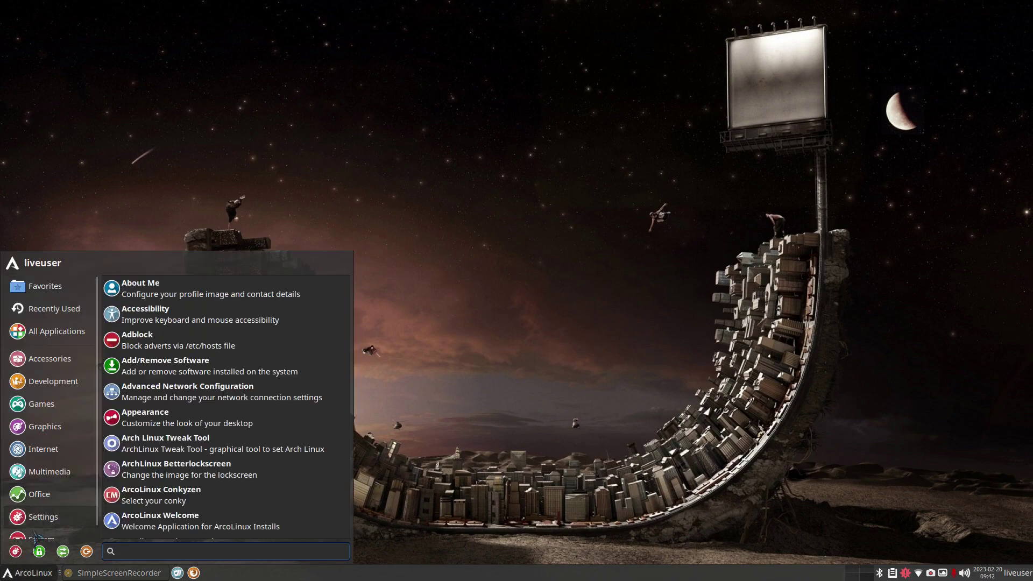
pyautogui.scroll(-1, 64, 514)
pyautogui.click(48, 528)
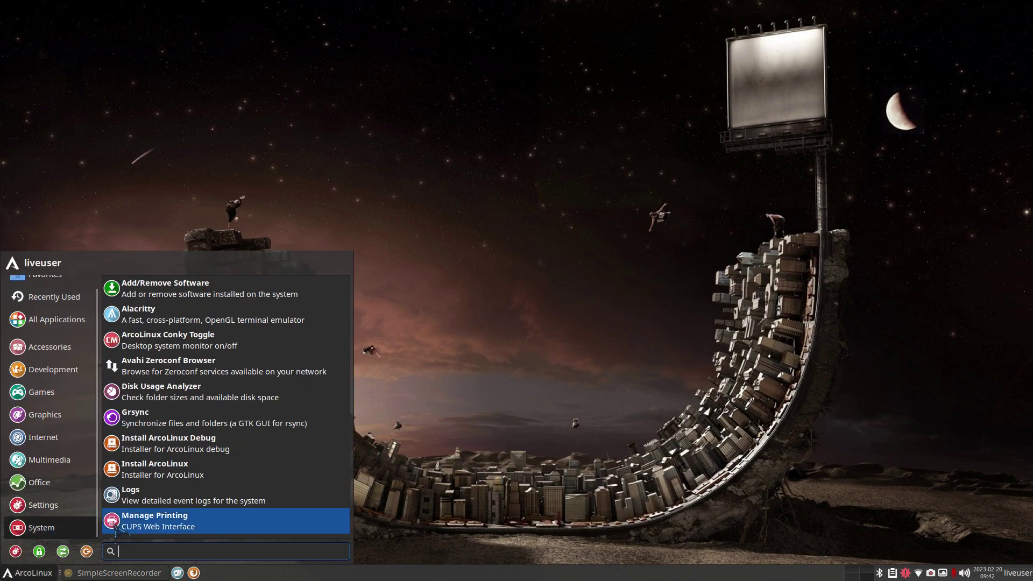
pyautogui.scroll(-4, 161, 490)
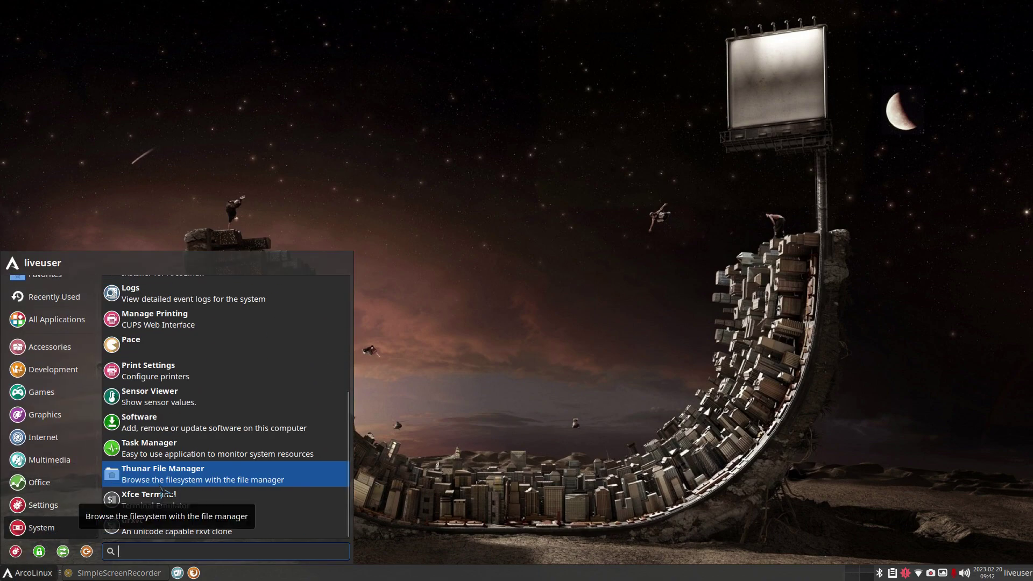
pyautogui.click(46, 533)
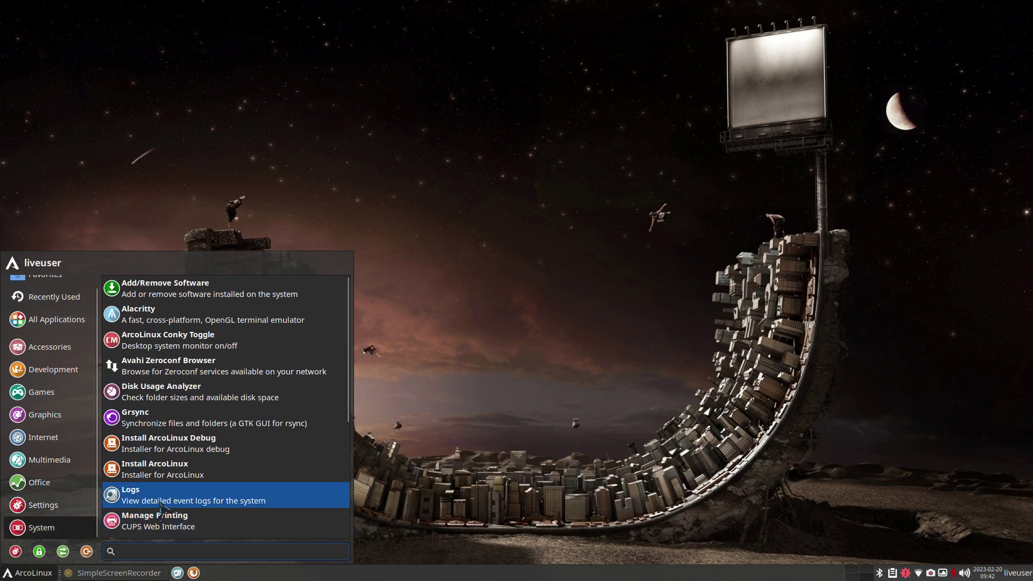
pyautogui.scroll(-4, 162, 498)
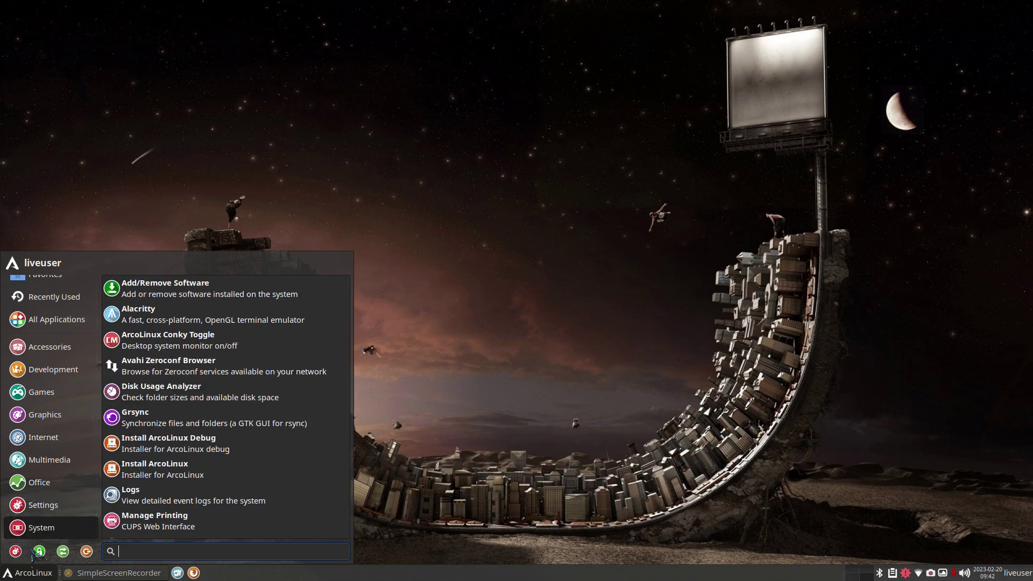
pyautogui.click(87, 552)
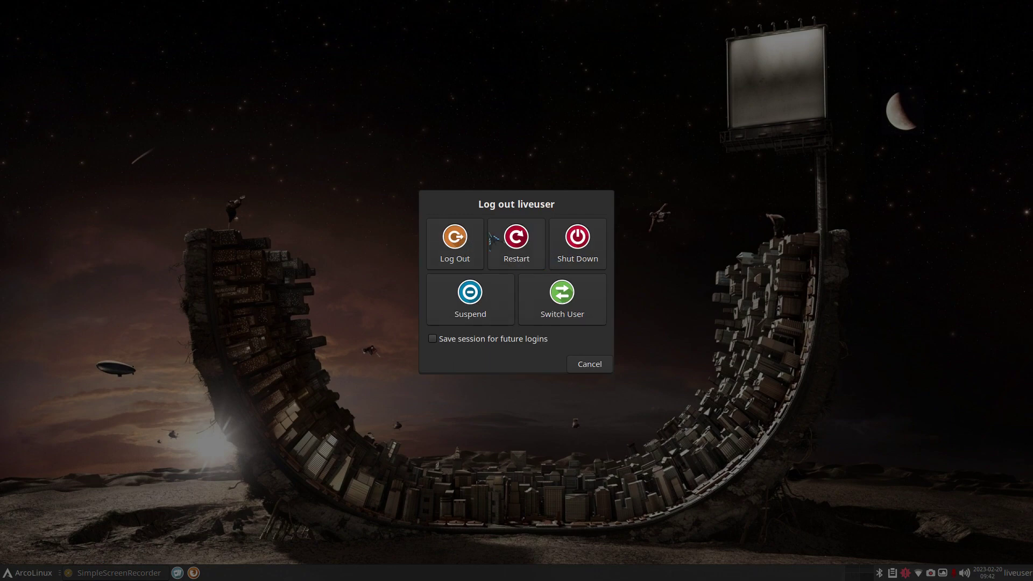
pyautogui.click(585, 366)
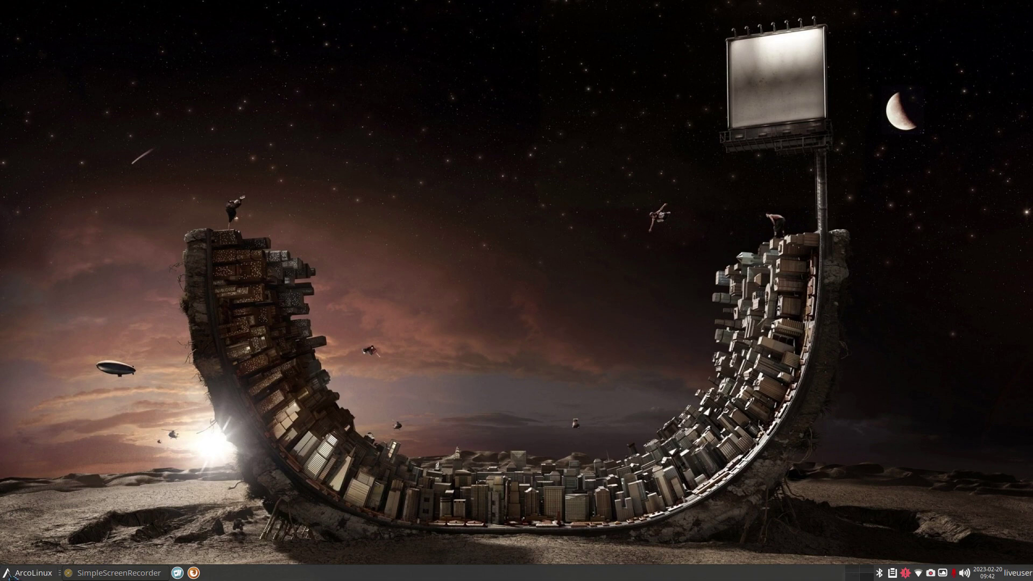
# Enable the Shut Down and Restart commands in the Whisker Menu properties, and try the Restart command in the application menu
pyautogui.rightClick(27, 573)
pyautogui.click(32, 491)
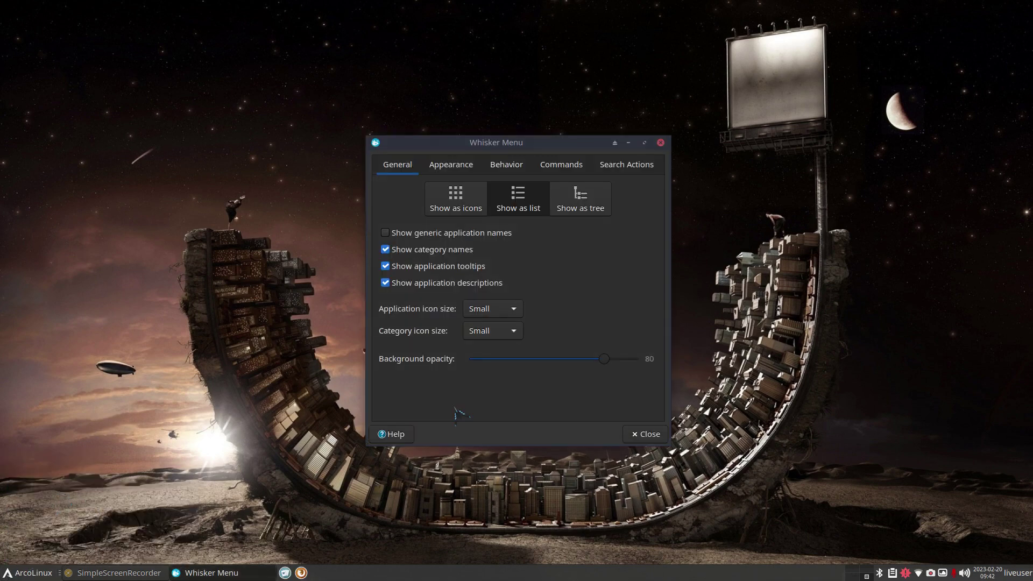
pyautogui.click(561, 165)
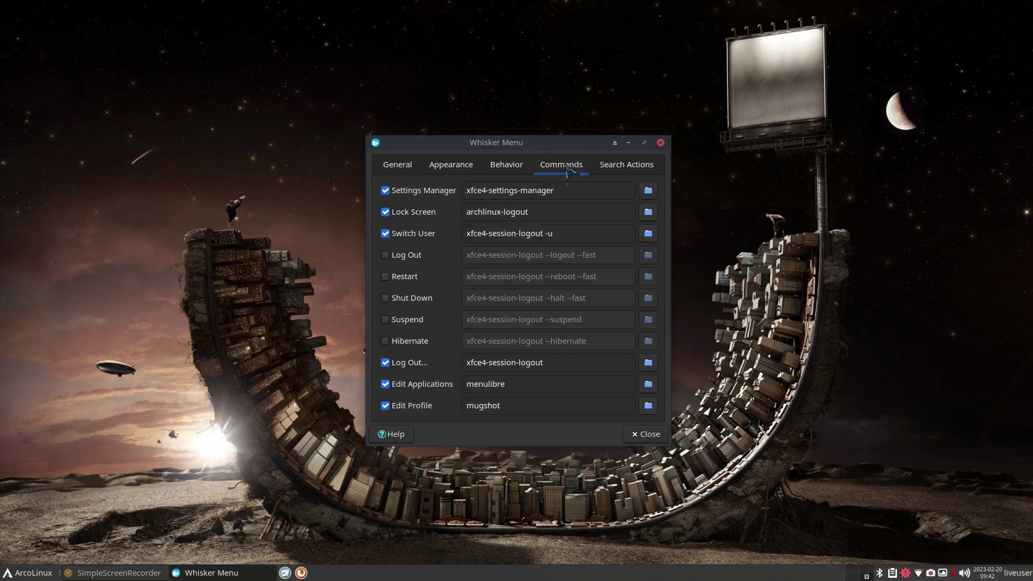
pyautogui.click(386, 298)
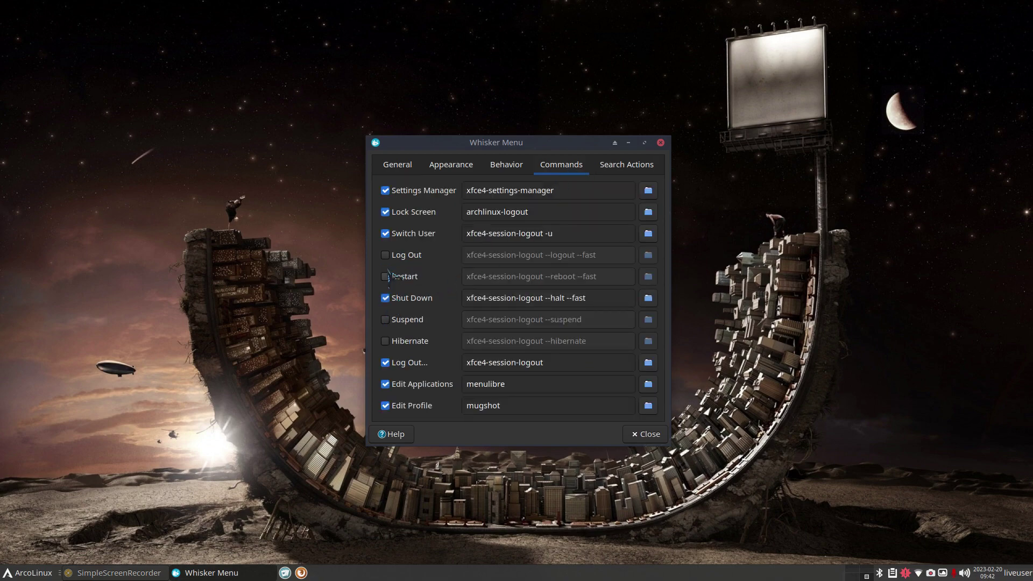
pyautogui.click(386, 277)
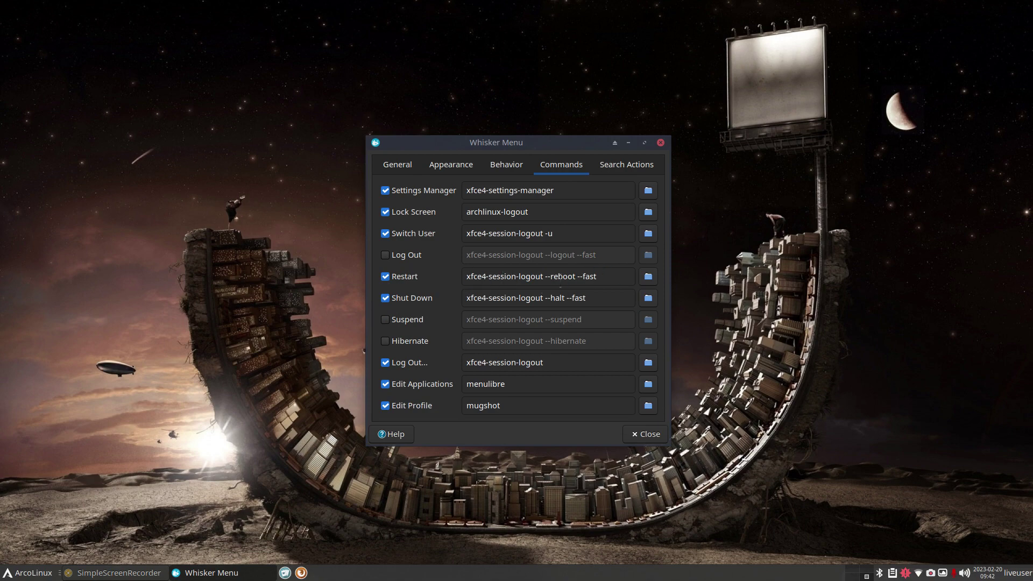
pyautogui.click(646, 434)
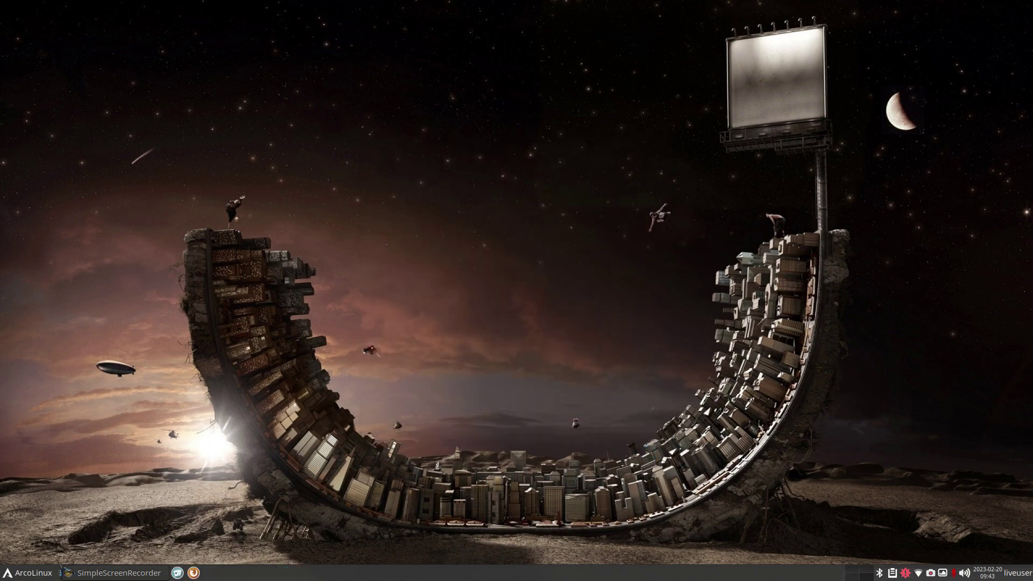
pyautogui.click(27, 572)
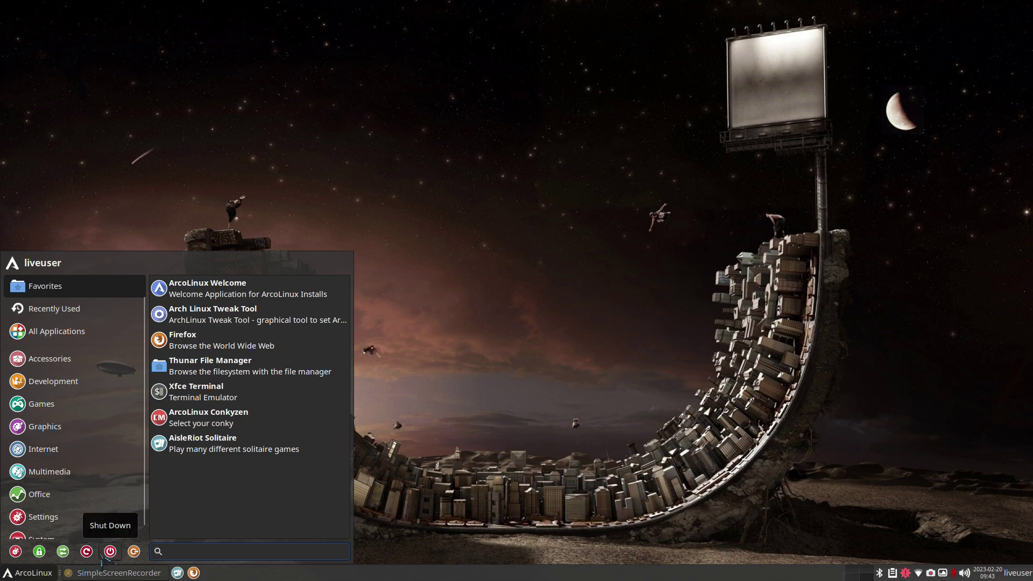
pyautogui.click(86, 551)
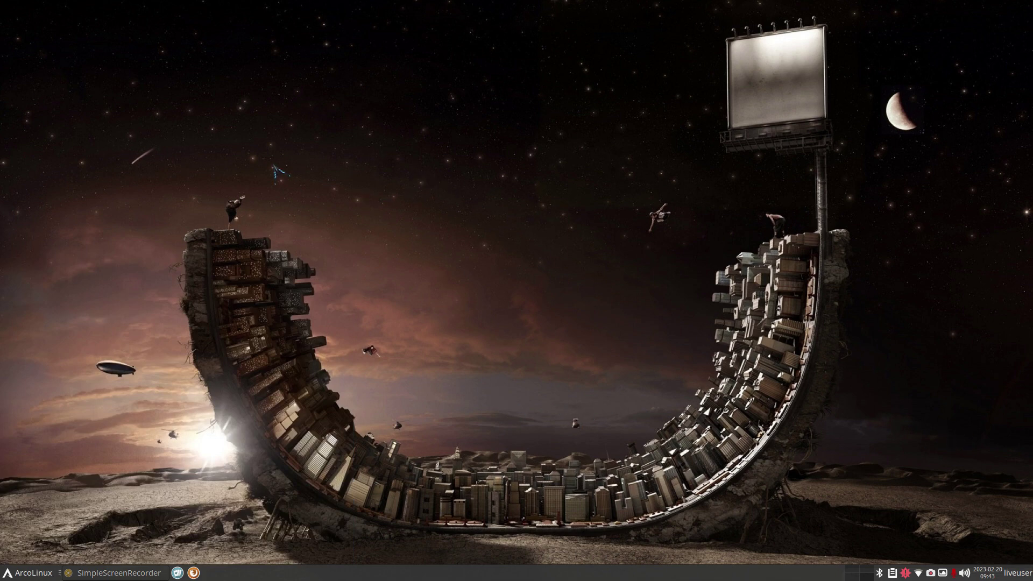
# Create a Log Out launcher on the desktop from the suggested entry, and test it, cancelling the logout dialog
pyautogui.rightClick(412, 91)
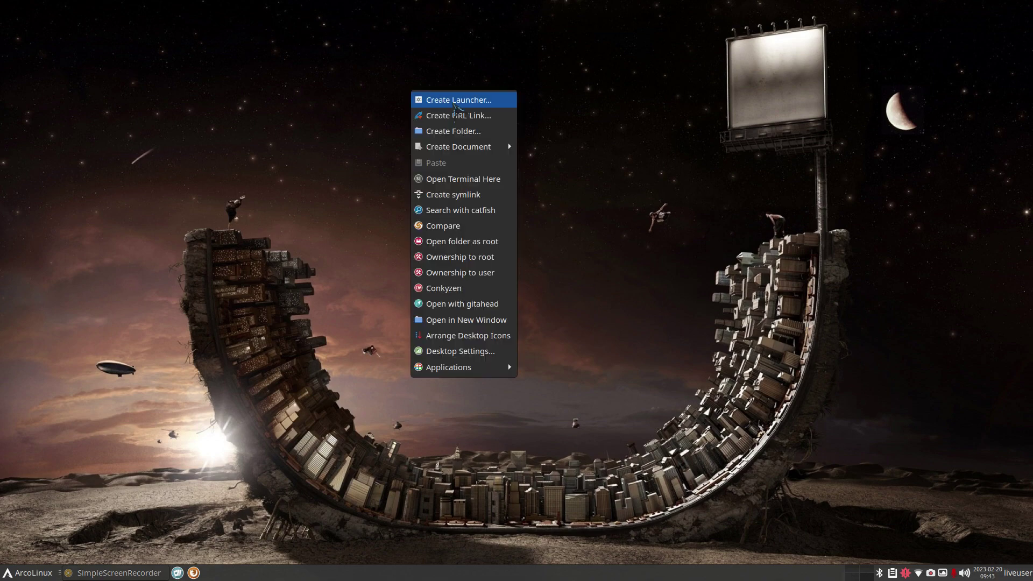
pyautogui.click(456, 100)
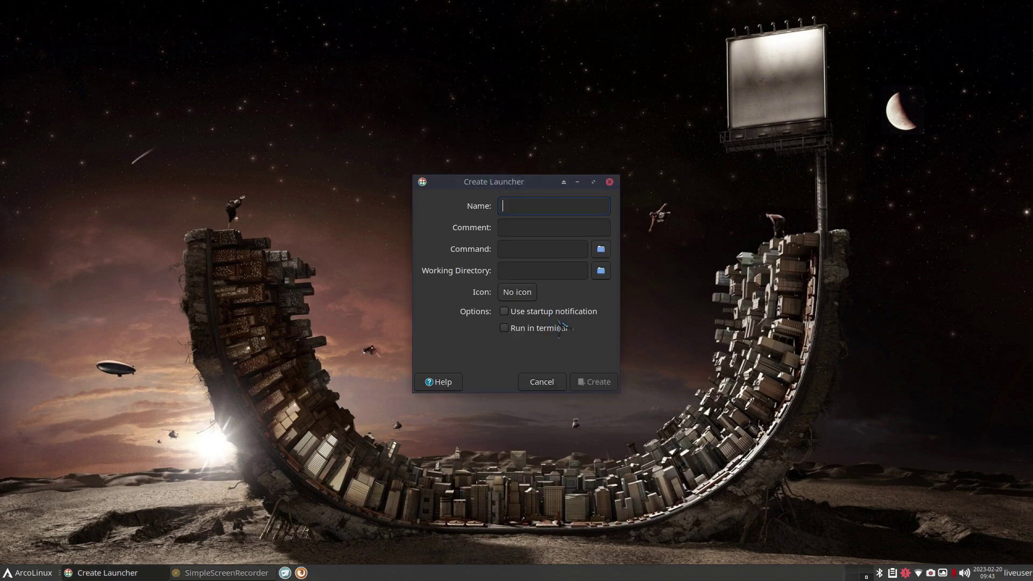
pyautogui.write('log')
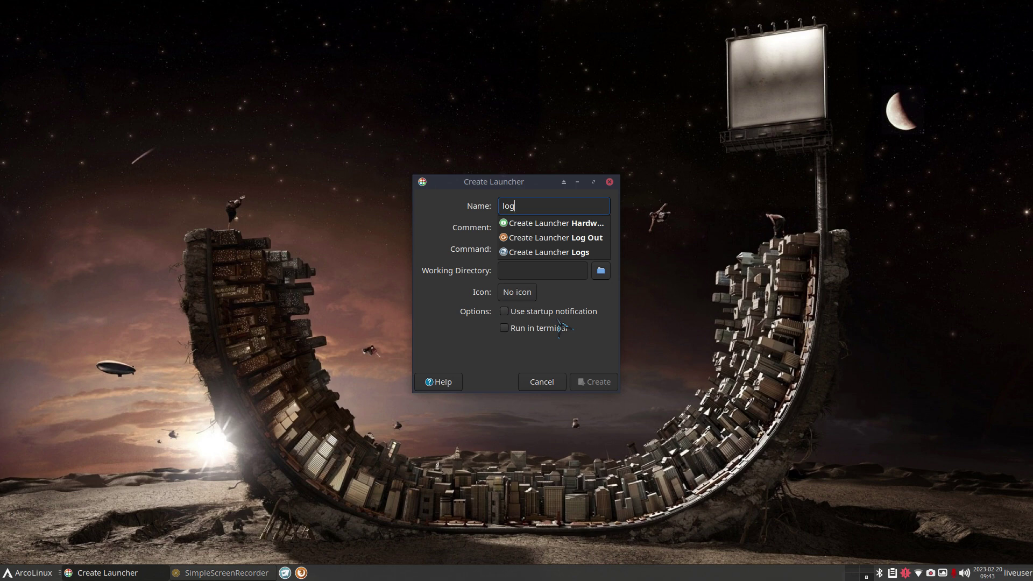
pyautogui.click(562, 243)
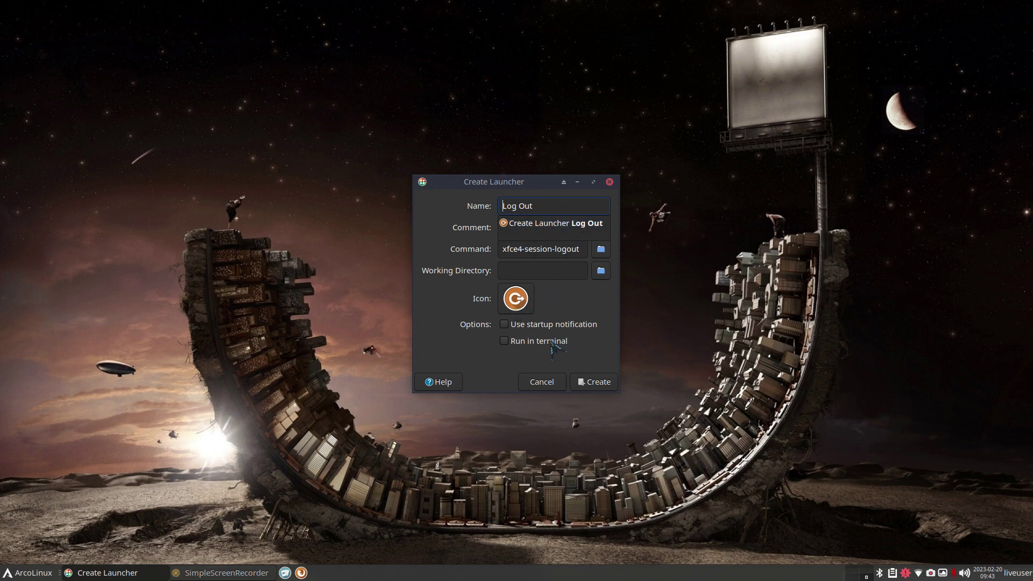
pyautogui.click(592, 382)
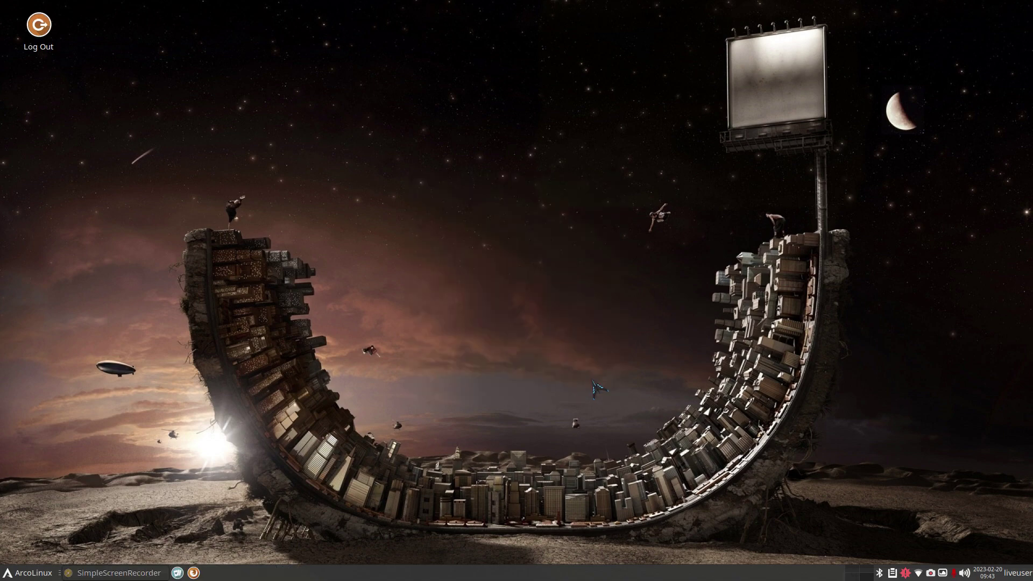
pyautogui.doubleClick(53, 31)
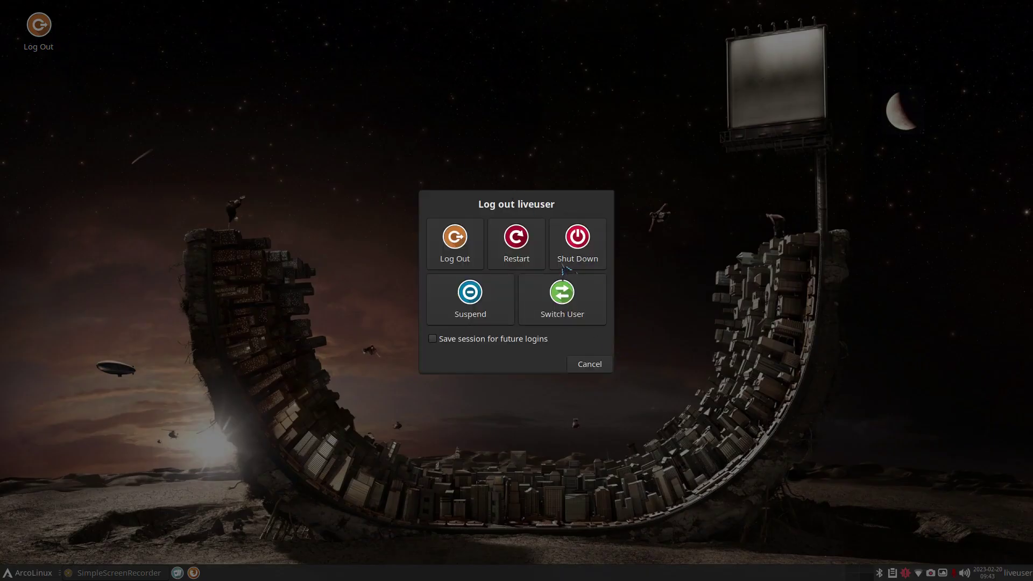
pyautogui.click(599, 369)
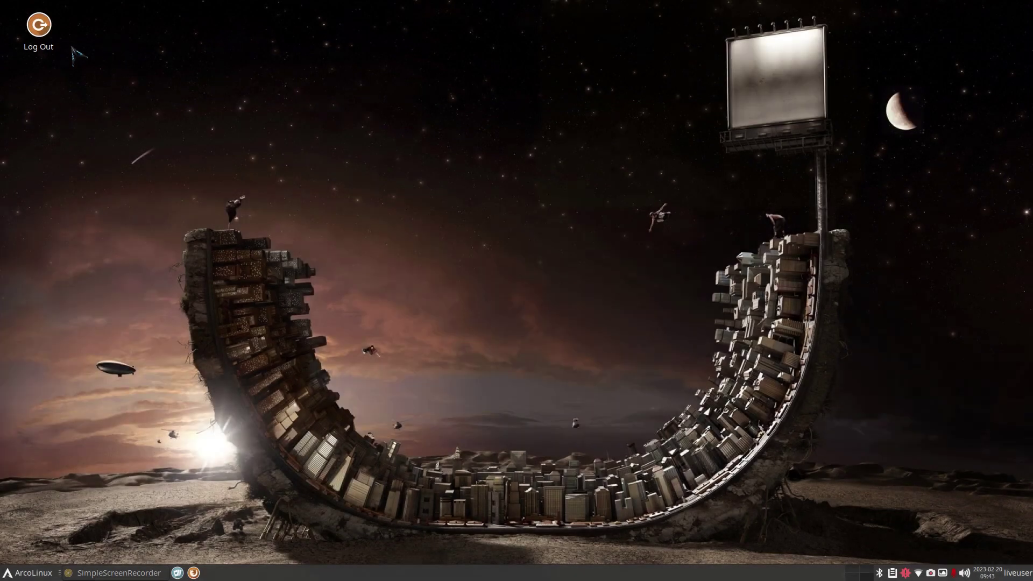
# Add the desktop's Log Out launcher to the panel, and test the panel launcher, cancelling the logout dialog
pyautogui.rightClick(47, 27)
pyautogui.moveTo(89, 83)
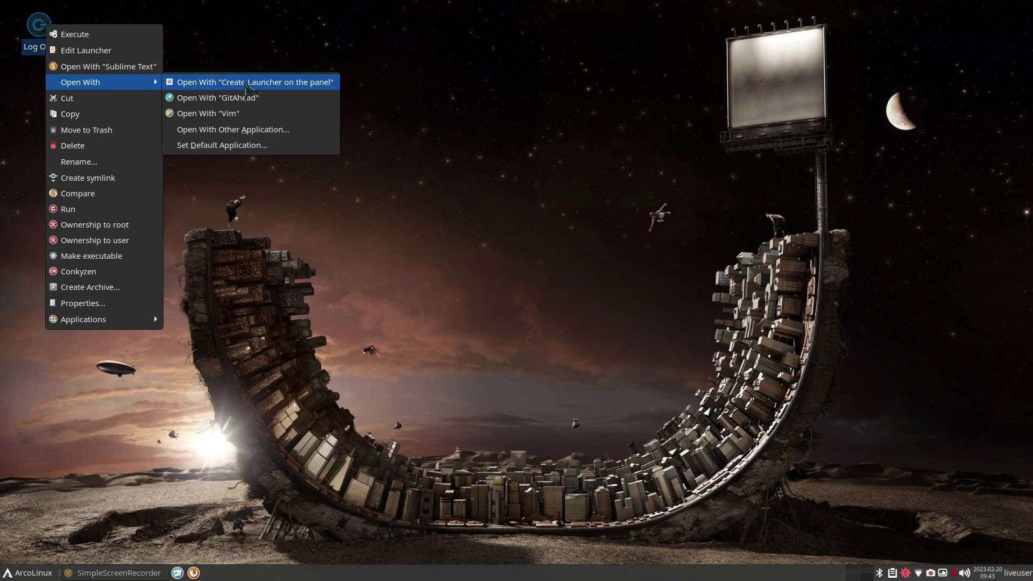
pyautogui.click(312, 44)
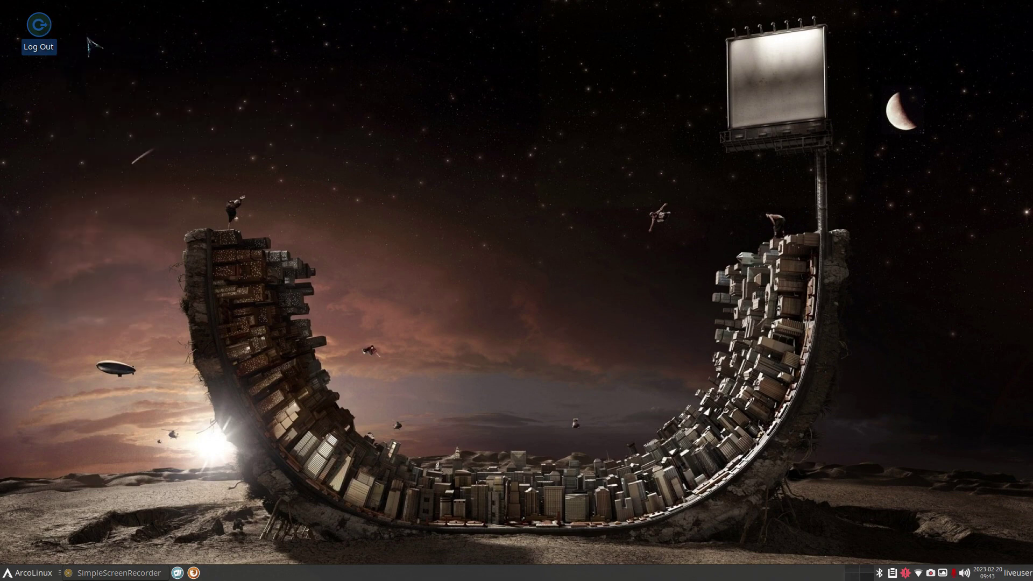
pyautogui.rightClick(38, 27)
pyautogui.moveTo(82, 91)
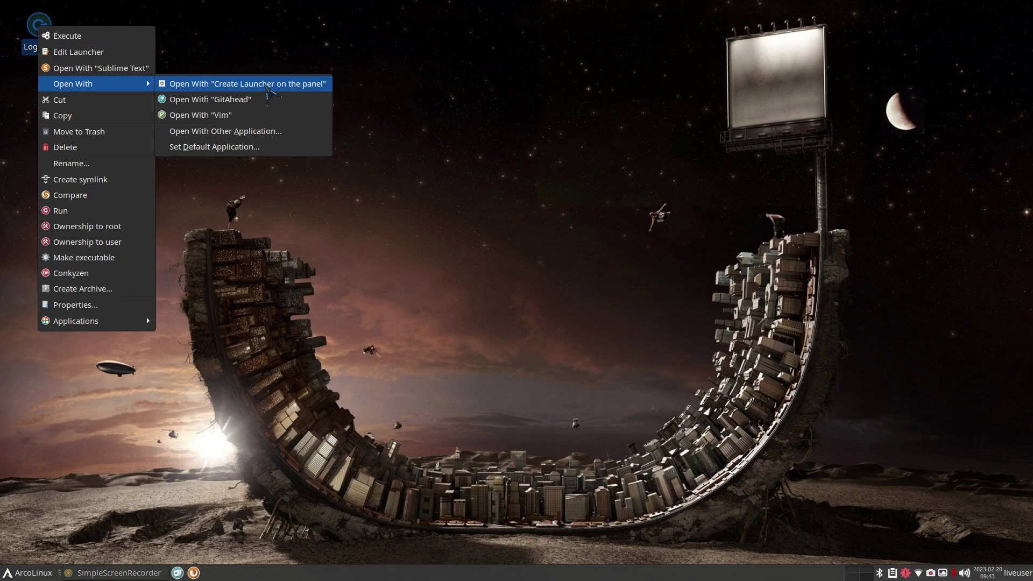
pyautogui.click(266, 85)
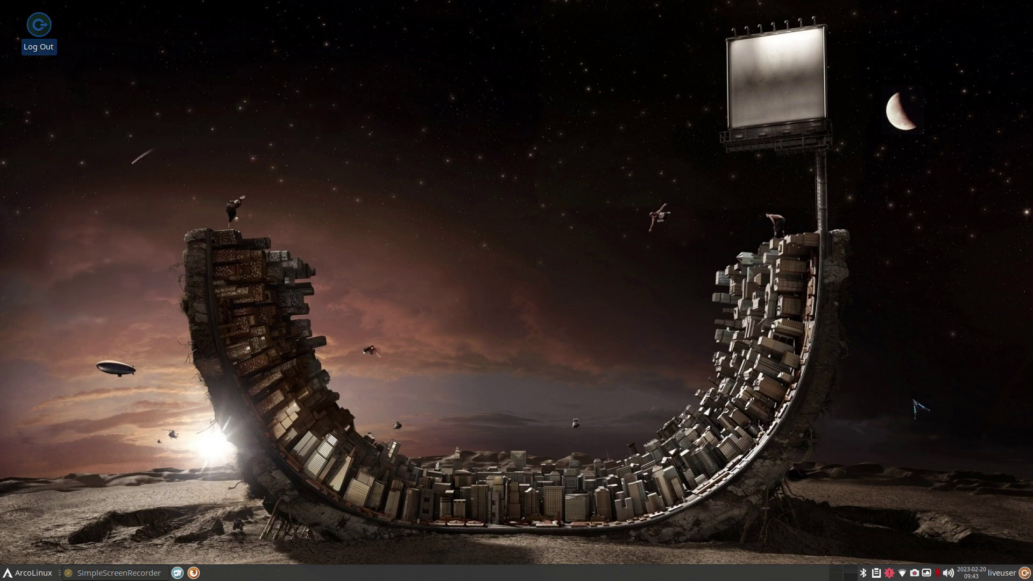
pyautogui.click(1026, 572)
pyautogui.click(590, 364)
# Delete the Log Out launcher from the desktop, and test the panel launcher again, cancelling the logout dialog
pyautogui.moveTo(99, 12); pyautogui.dragTo(33, 92)
pyautogui.press('Delete')
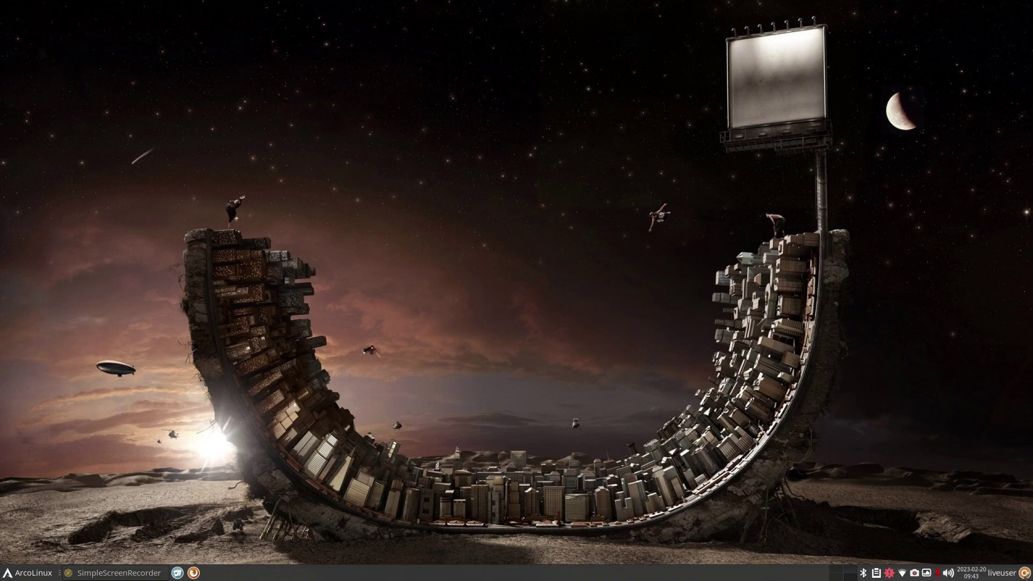
pyautogui.click(1025, 573)
pyautogui.click(589, 365)
# View the profile picture options under About Me in the Settings manager, and open the Appearance settings
pyautogui.click(27, 573)
pyautogui.click(20, 553)
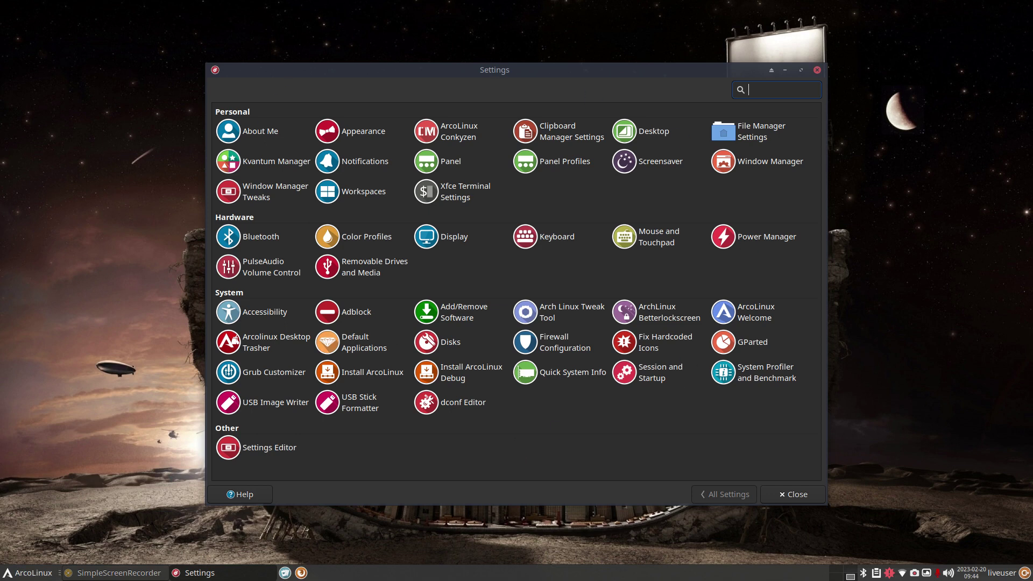
pyautogui.click(260, 133)
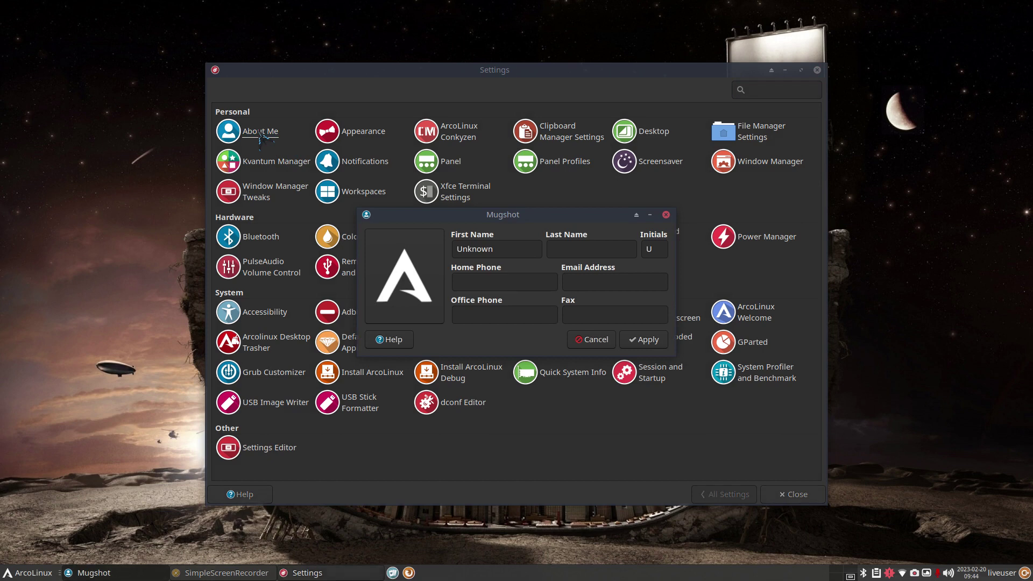
pyautogui.click(412, 272)
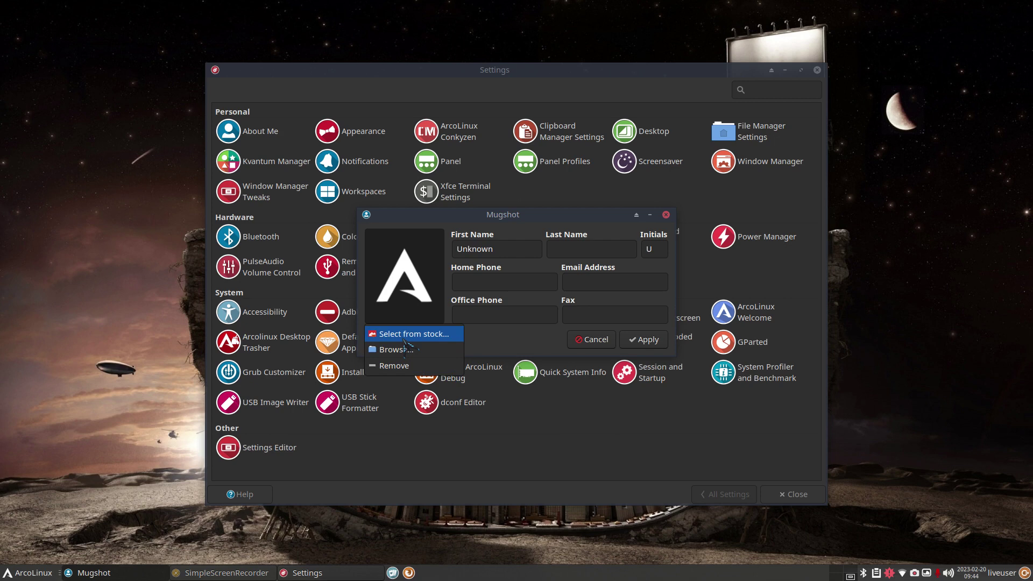
pyautogui.click(523, 368)
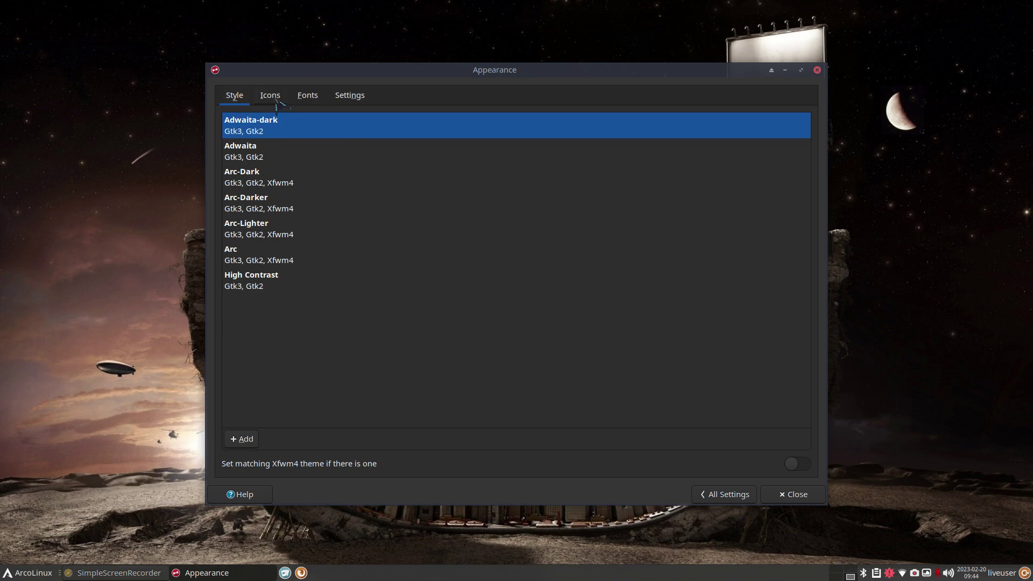
# Open the Screenshot utility, review its Window, Screen and Selection capture areas, and close it
pyautogui.click(28, 573)
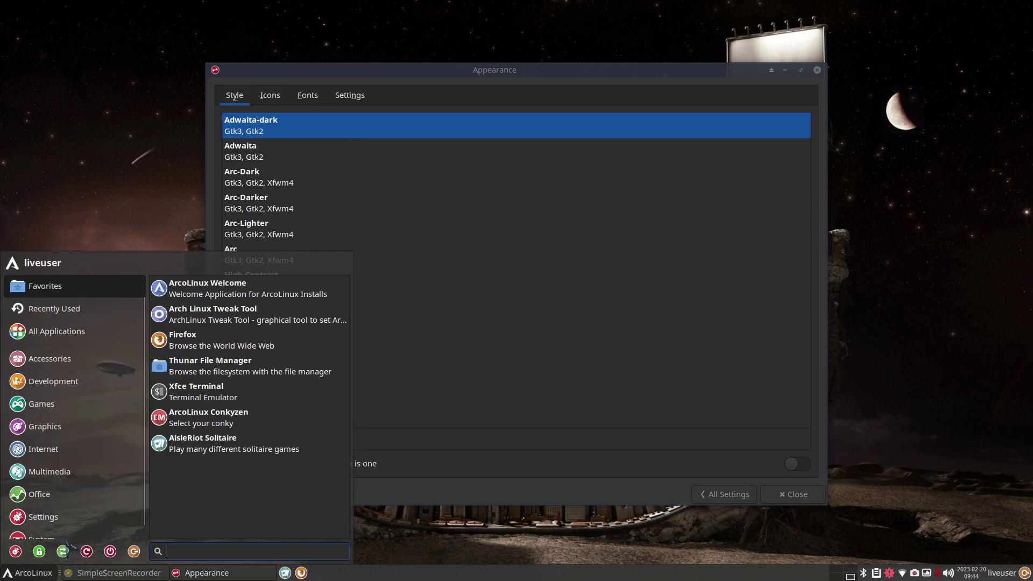
pyautogui.write('sc')
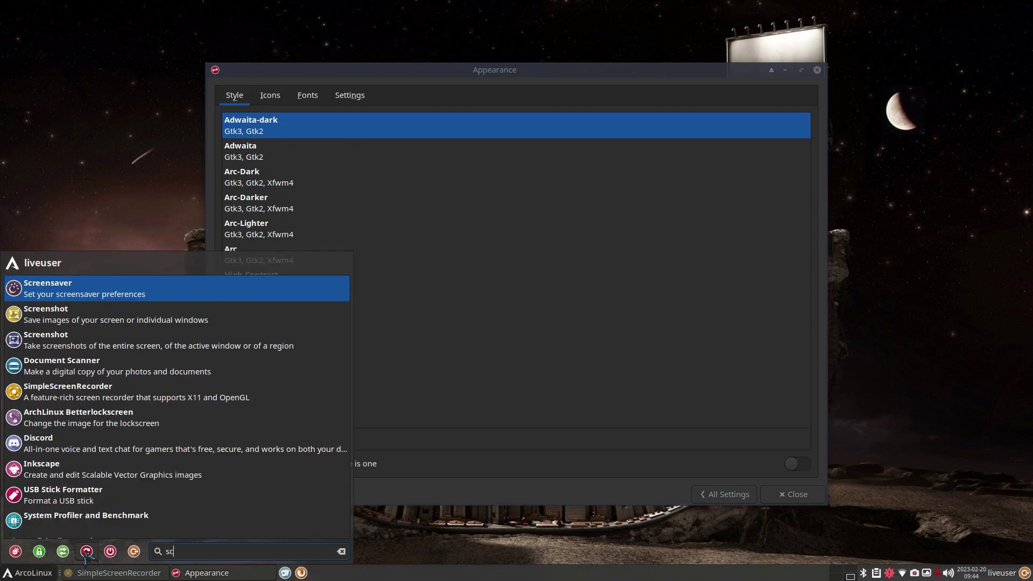
pyautogui.click(118, 318)
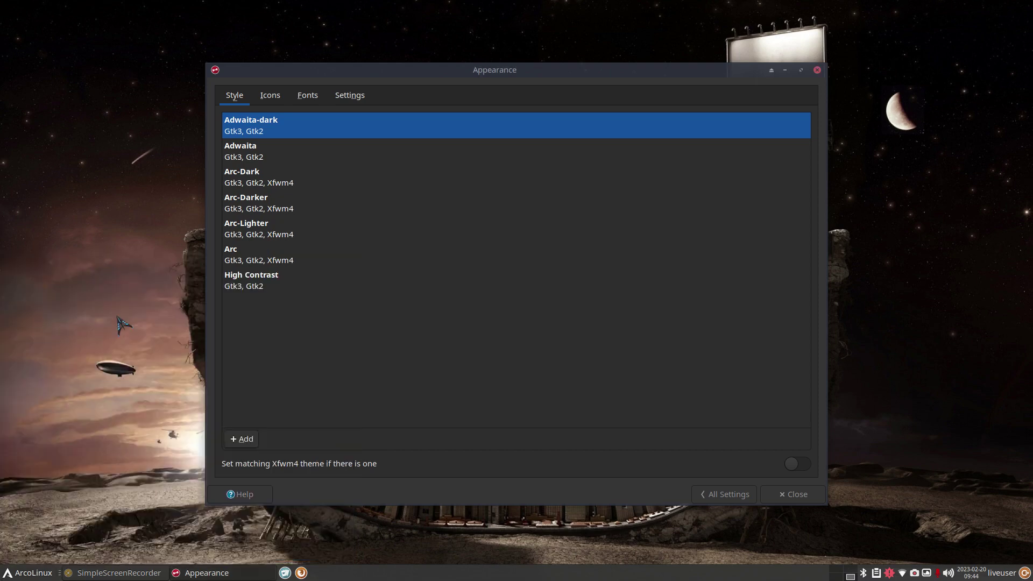
pyautogui.moveTo(512, 198); pyautogui.dragTo(863, 150)
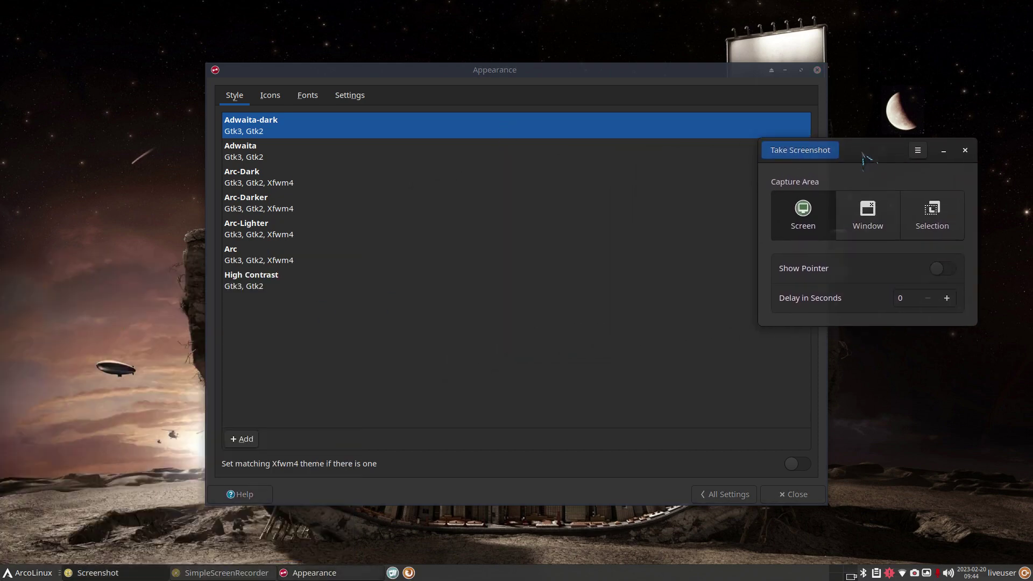
pyautogui.click(867, 217)
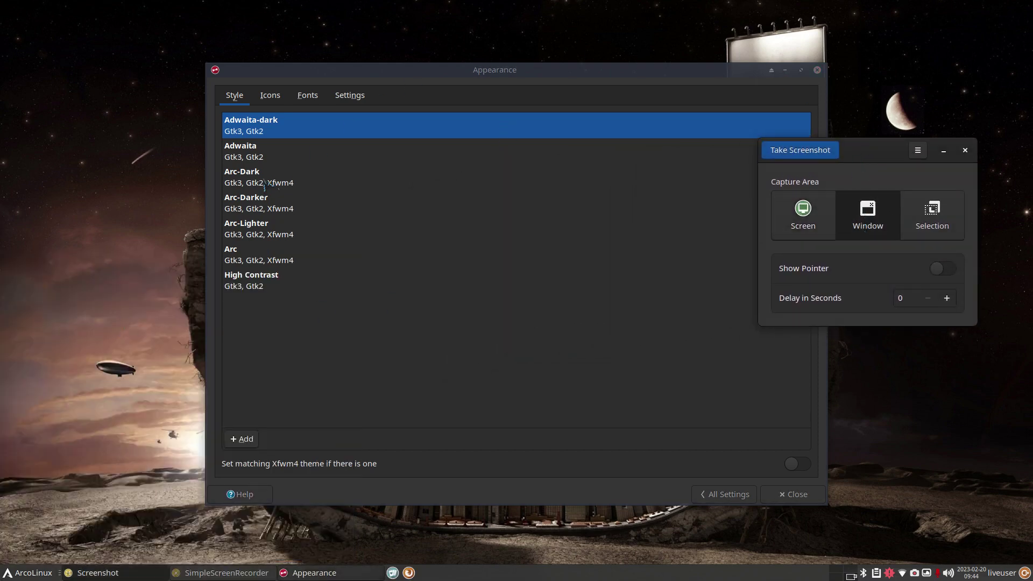
pyautogui.click(809, 226)
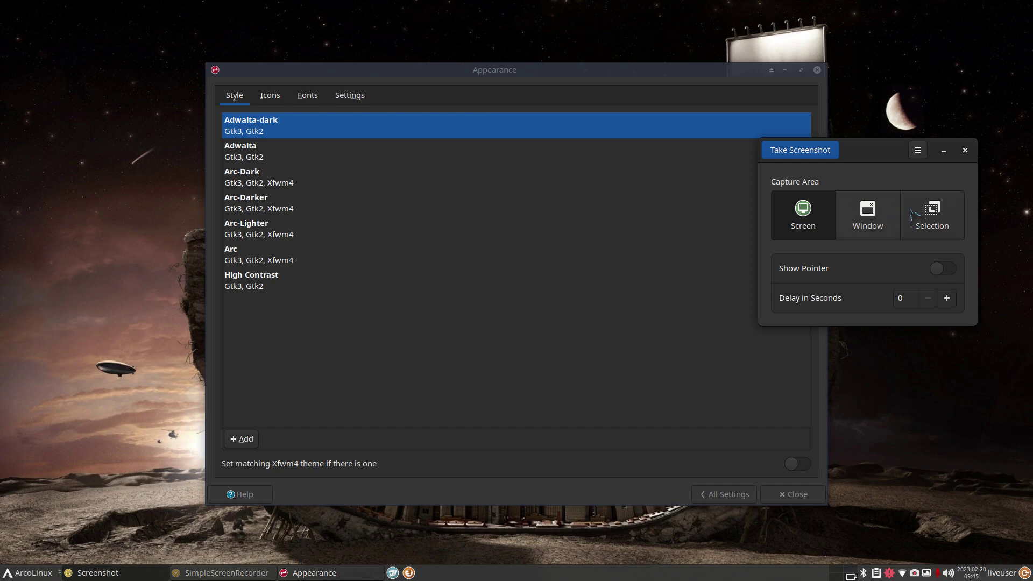
pyautogui.click(933, 218)
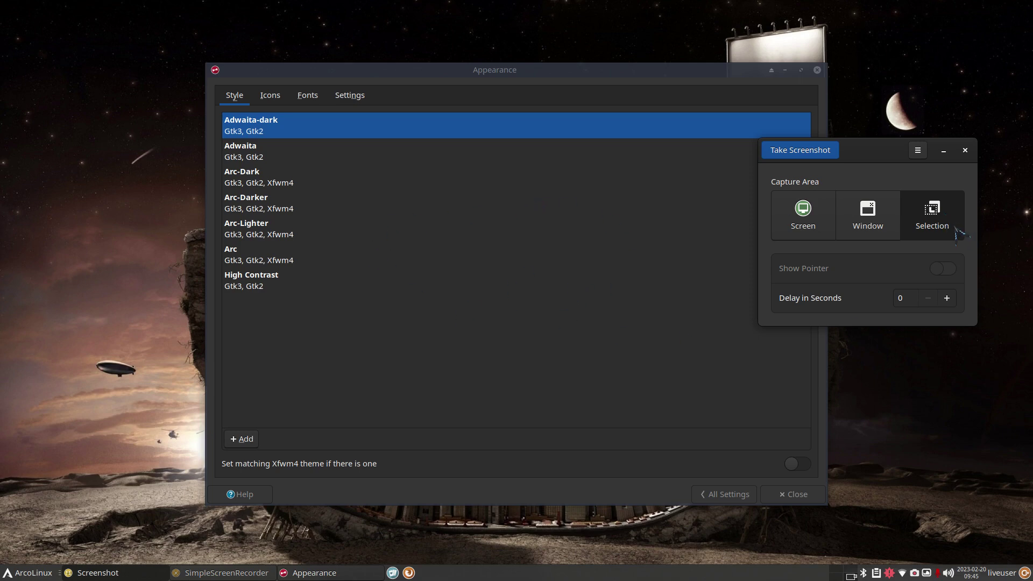
pyautogui.click(965, 151)
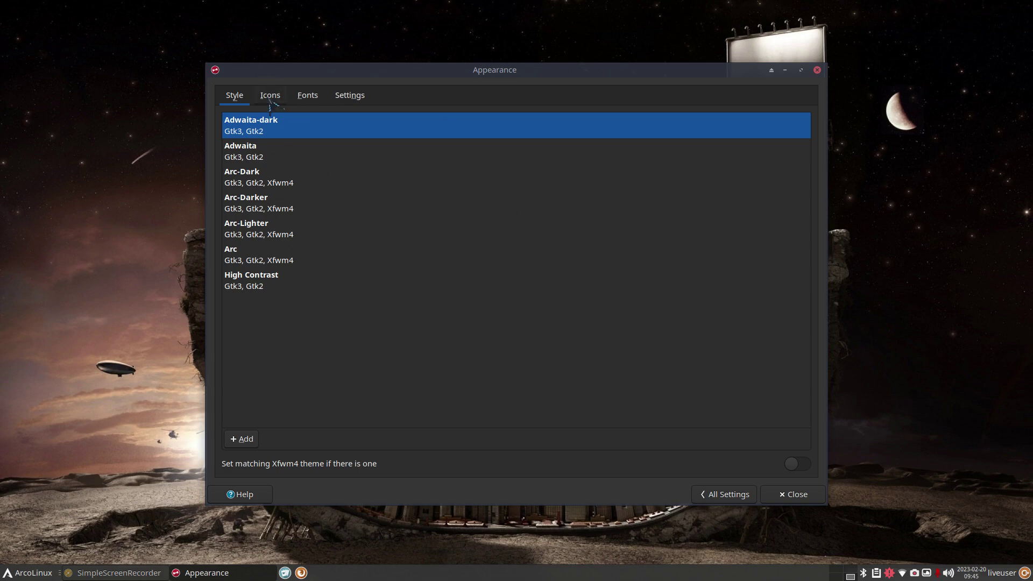
# View the icon themes, return to the style themes, and show the font settings in Appearance
pyautogui.click(270, 97)
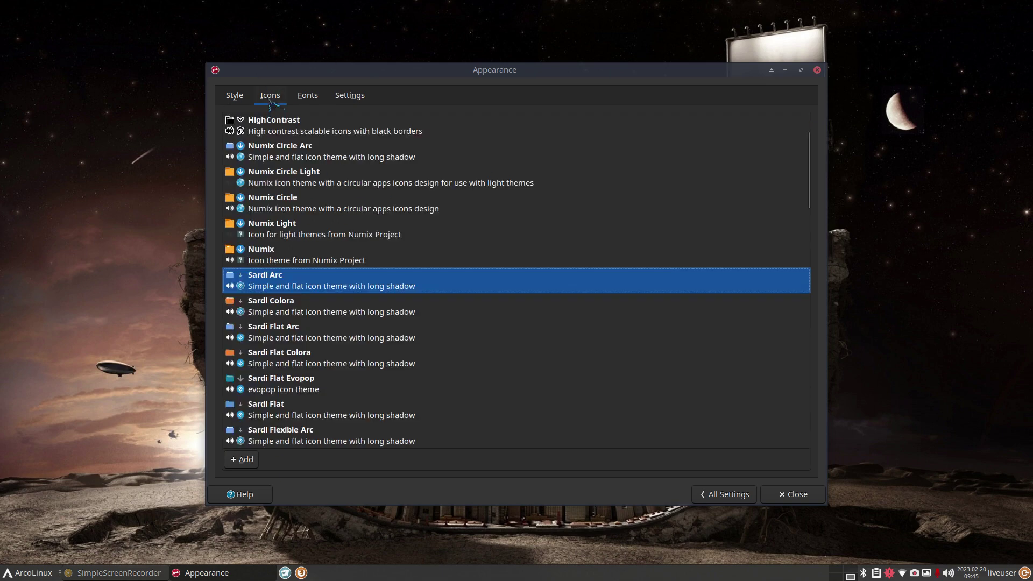
pyautogui.click(235, 99)
pyautogui.click(313, 100)
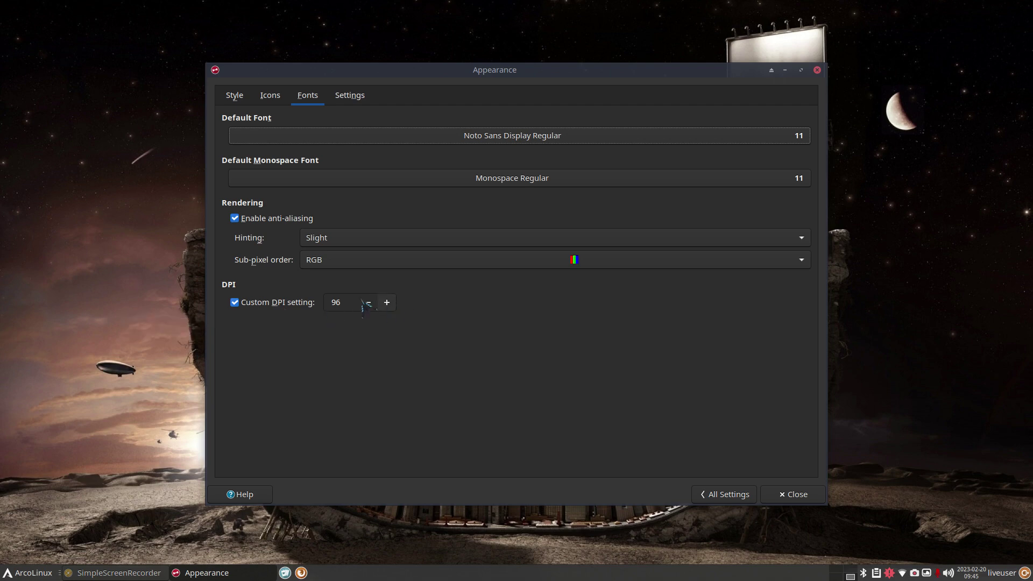
# Copy the custom DPI value, raise the DPI to 106, and check the application menu at that scaling
pyautogui.doubleClick(333, 302)
pyautogui.rightClick(334, 303)
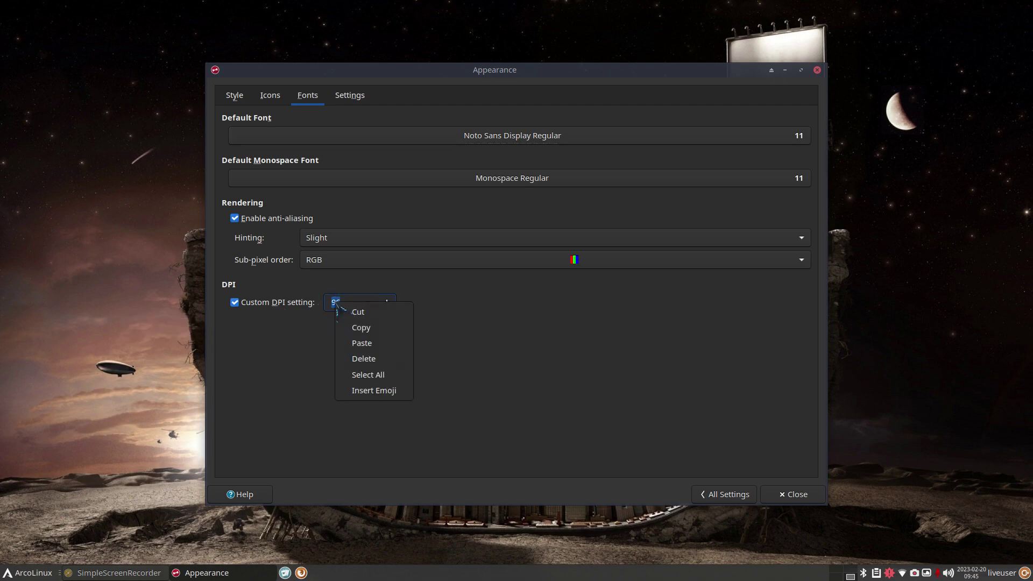
pyautogui.click(365, 330)
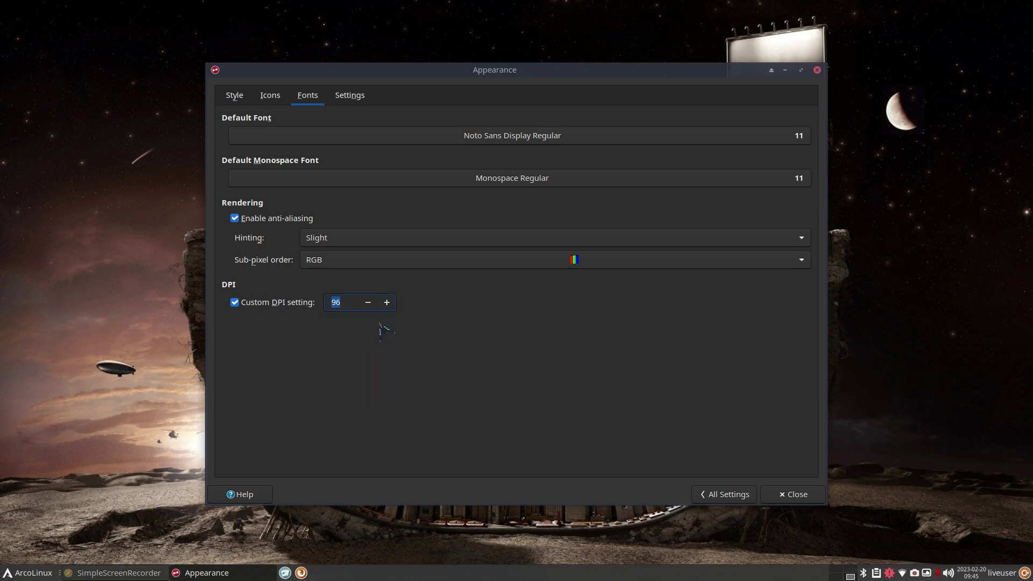
pyautogui.click(387, 303)
pyautogui.click(387, 303)
pyautogui.click(387, 304)
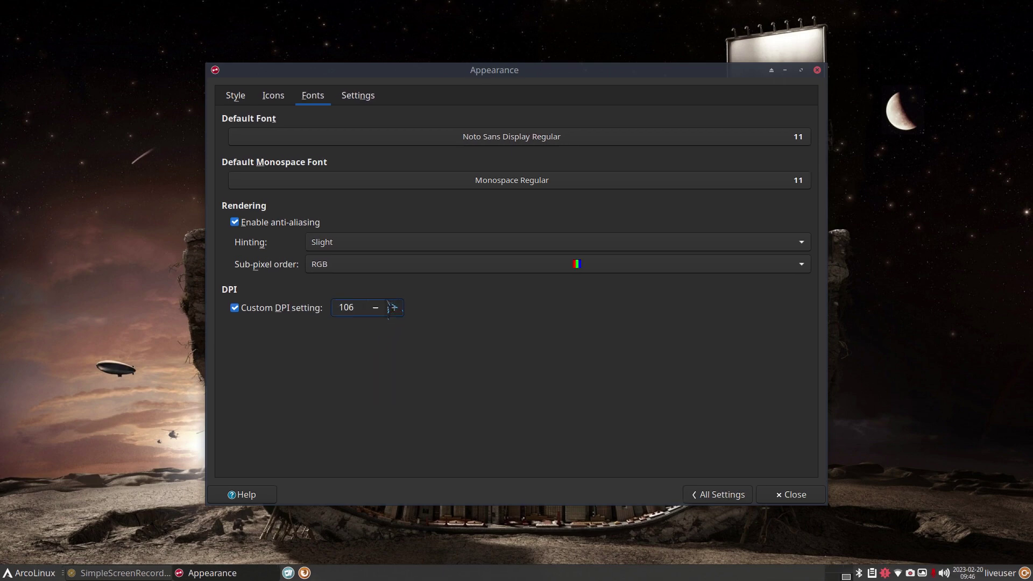
pyautogui.click(32, 573)
pyautogui.click(420, 411)
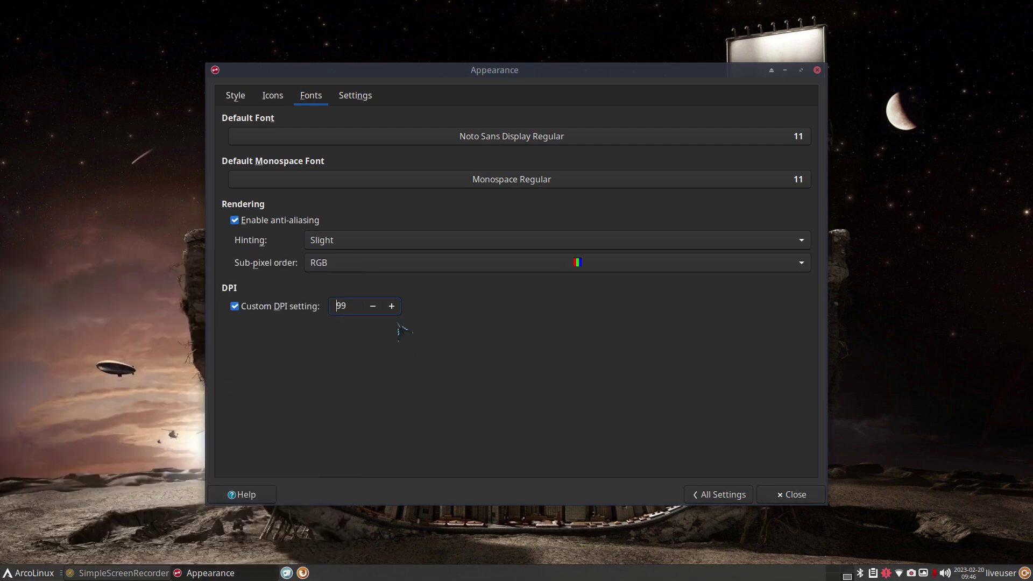
# Restore the custom DPI setting to 96 from the copied value
pyautogui.doubleClick(342, 306)
pyautogui.rightClick(338, 305)
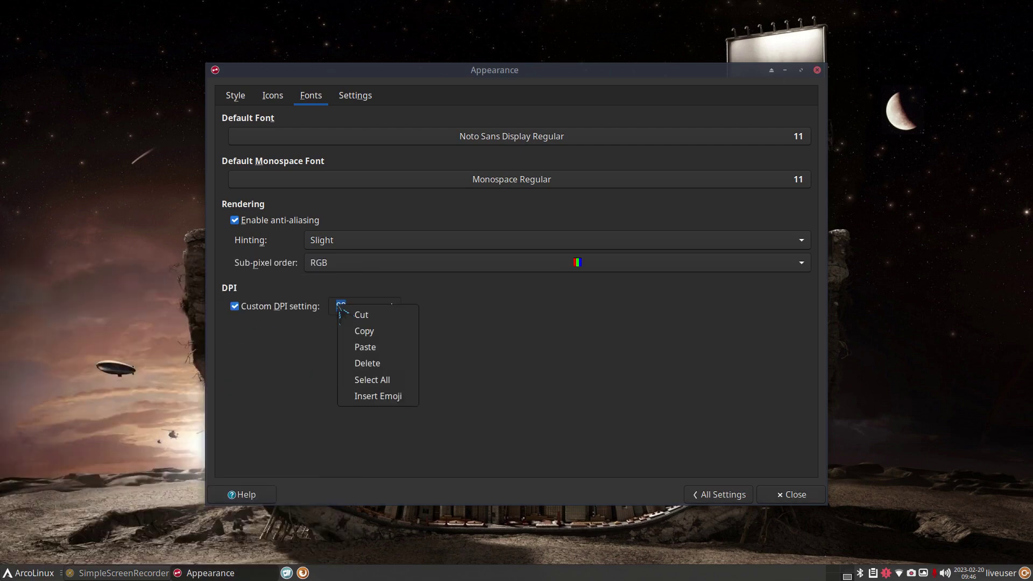
pyautogui.click(370, 349)
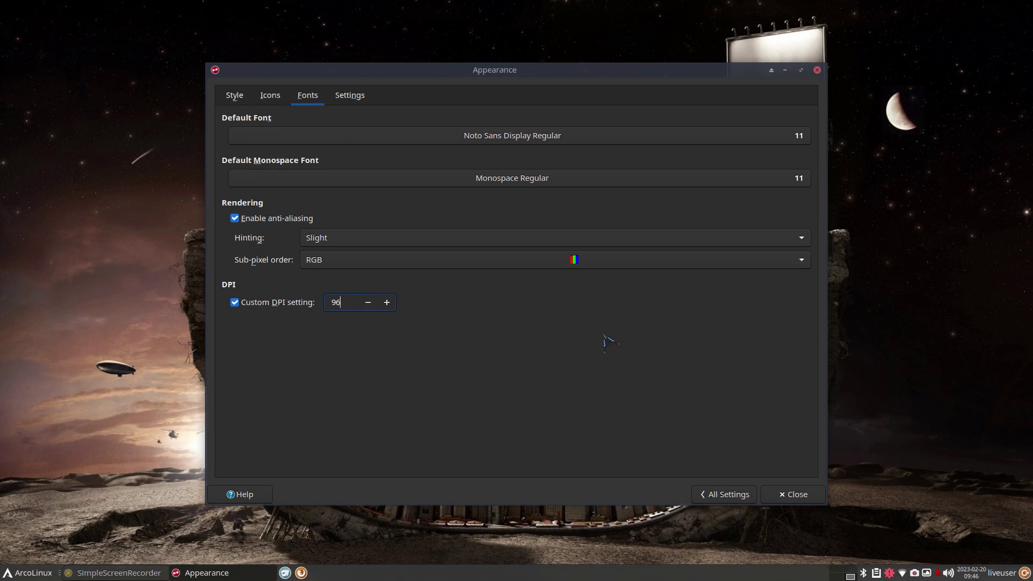
# Copy the default font's size value, set the size to 20, and check the application menu with the enlarged text
pyautogui.click(585, 139)
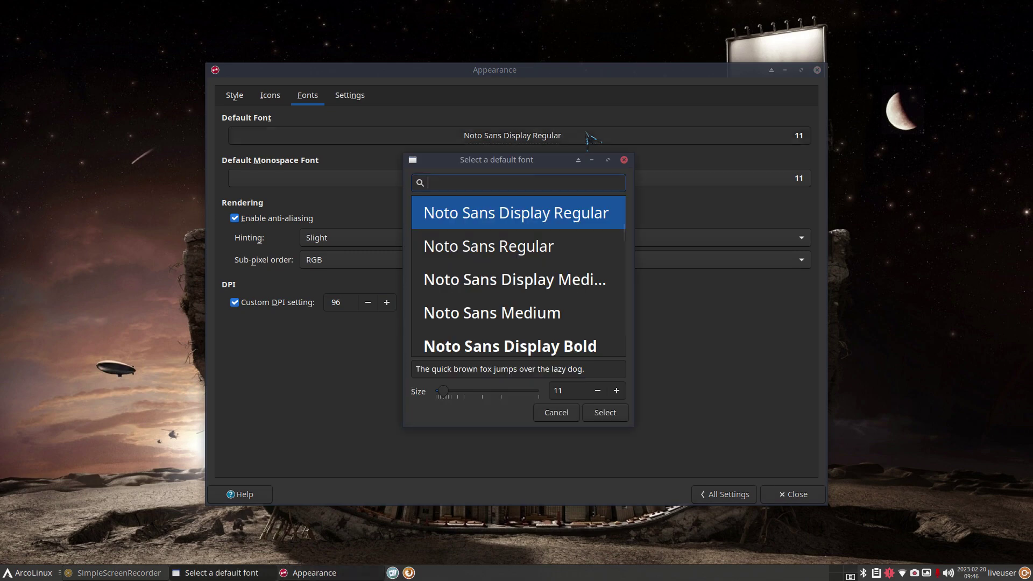
pyautogui.doubleClick(559, 391)
pyautogui.rightClick(560, 390)
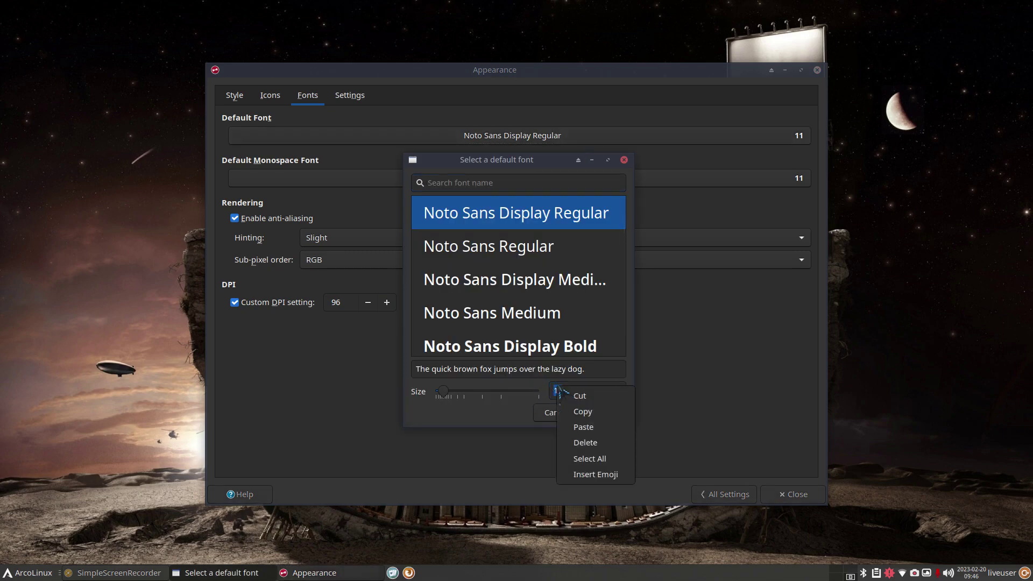
pyautogui.click(583, 412)
pyautogui.moveTo(443, 391); pyautogui.dragTo(463, 399)
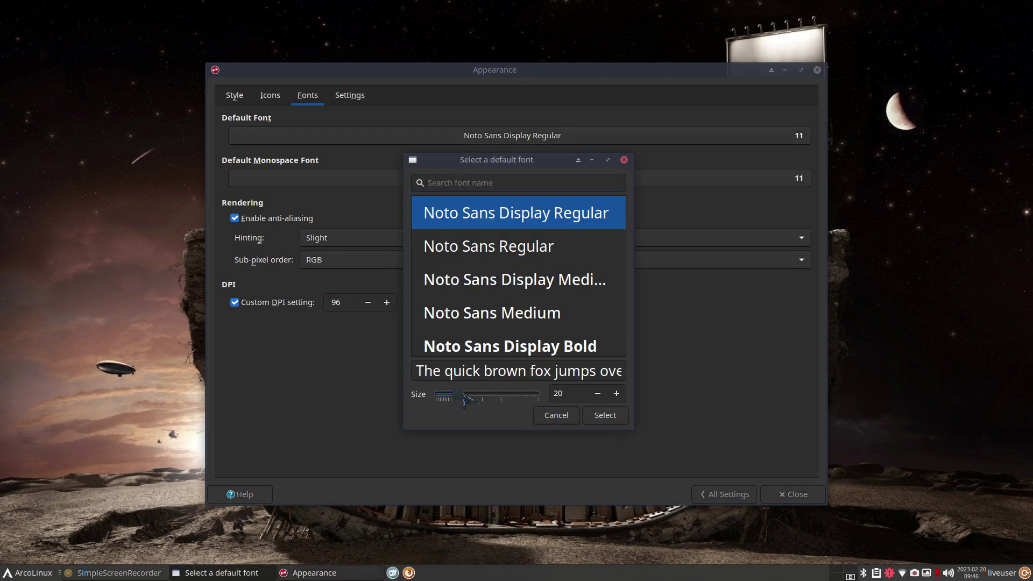
pyautogui.click(605, 415)
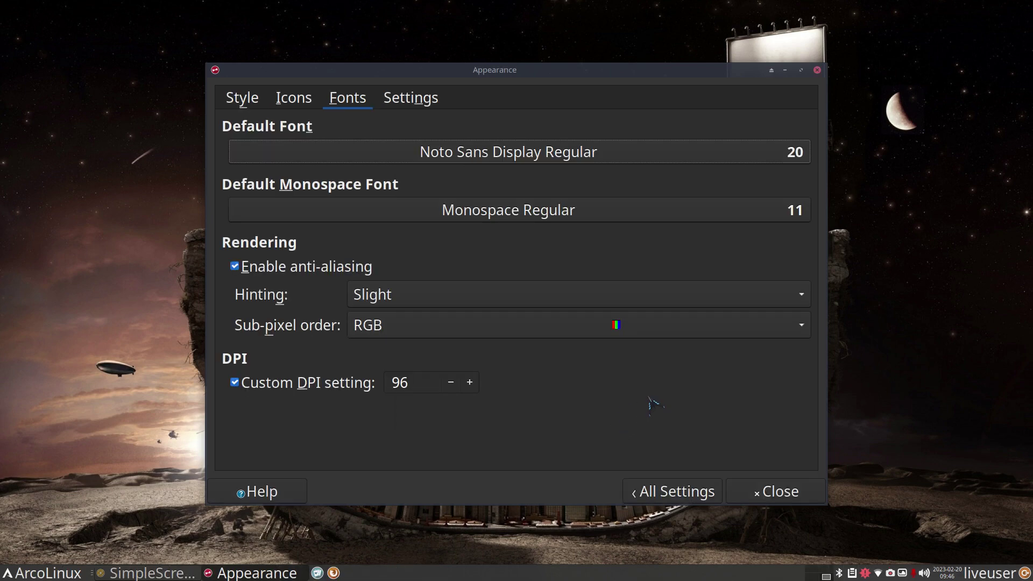
pyautogui.press('super')
pyautogui.press('Escape')
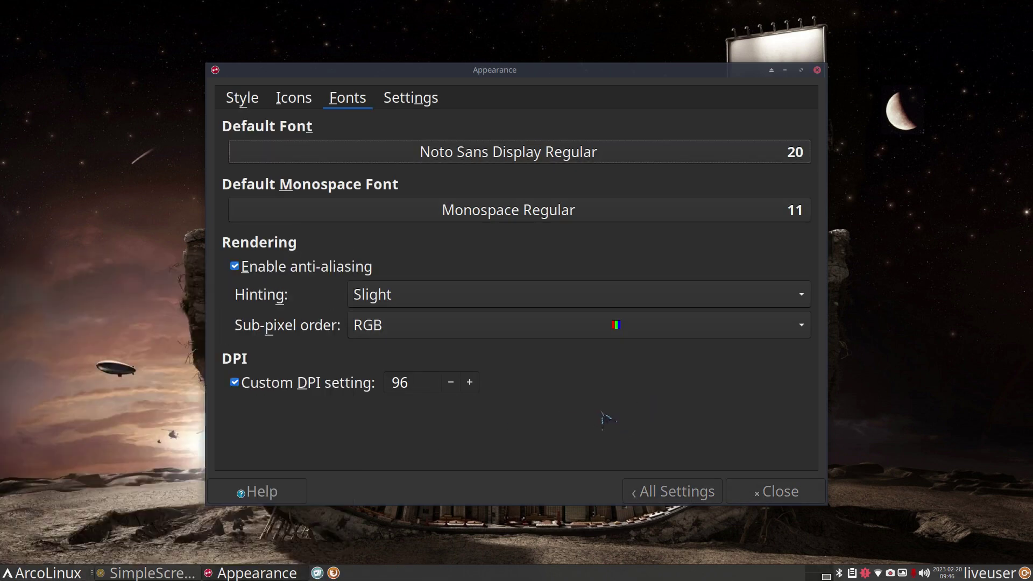
# Restore the default font size to 11 by pasting the copied value, and apply it
pyautogui.click(778, 157)
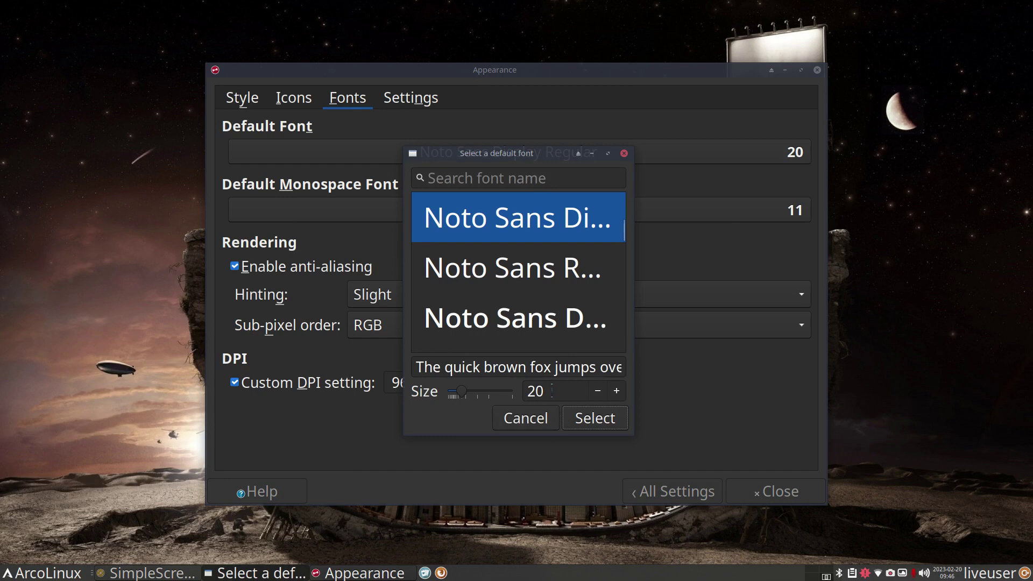
pyautogui.doubleClick(535, 391)
pyautogui.rightClick(535, 390)
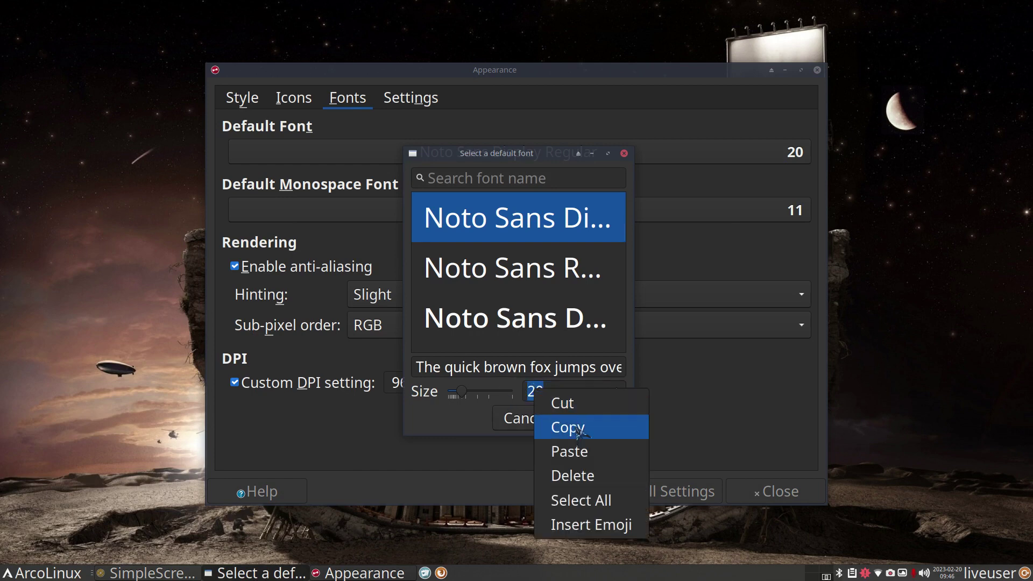
pyautogui.click(568, 452)
pyautogui.click(595, 419)
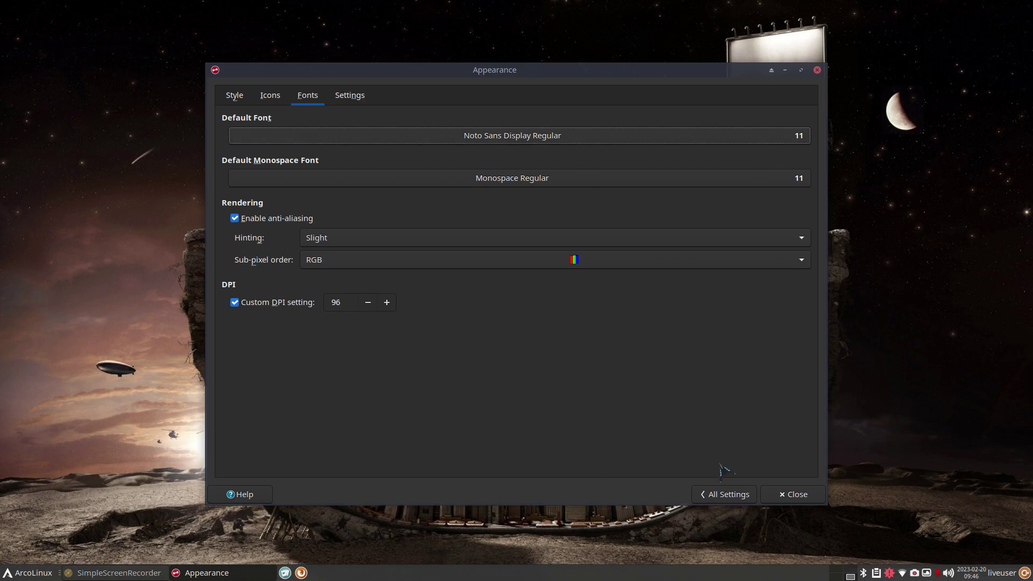
# Return to the full settings overview, reposition its window, and open the Panel settings
pyautogui.click(727, 494)
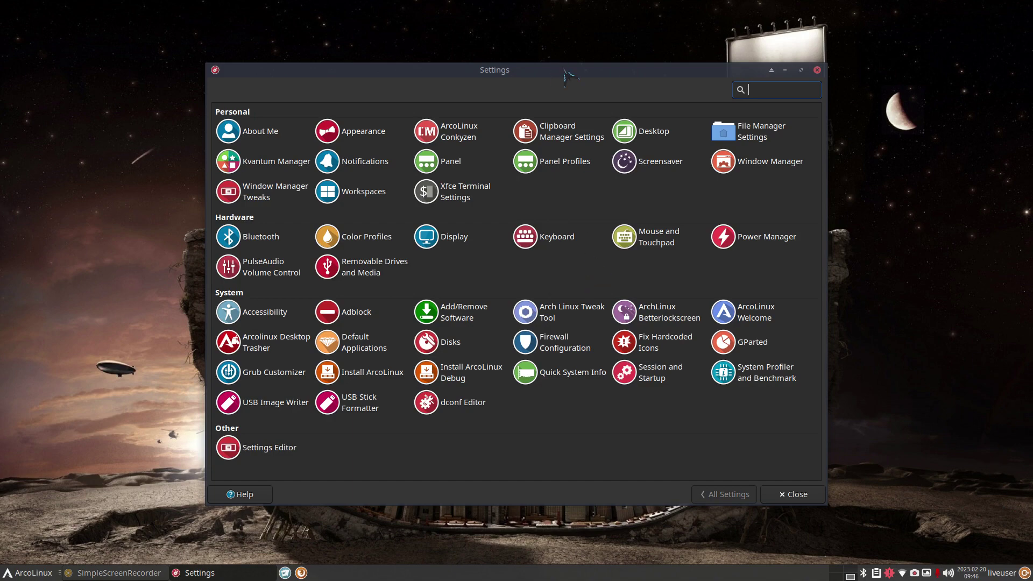
pyautogui.moveTo(565, 76); pyautogui.dragTo(492, 53)
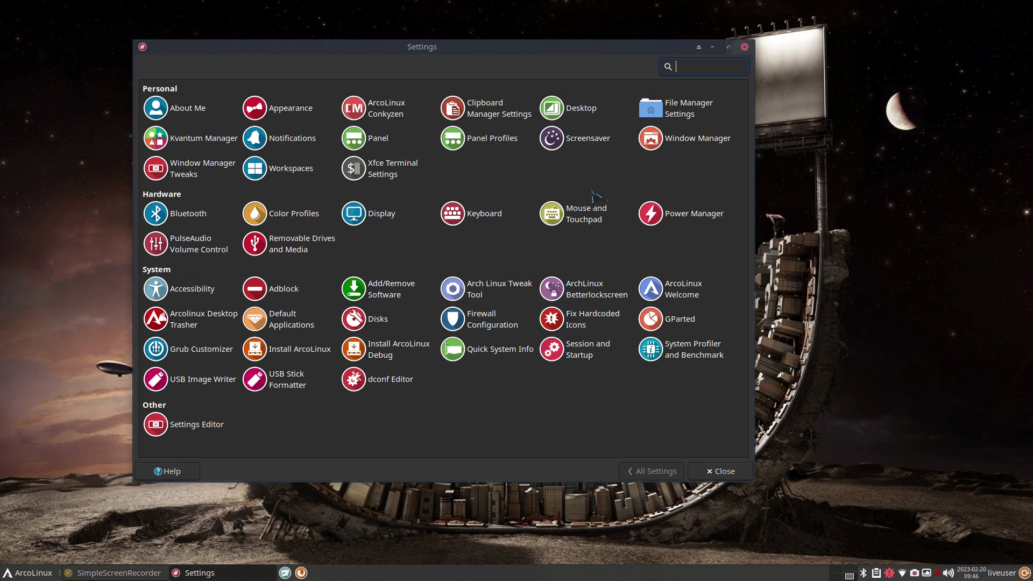
pyautogui.click(376, 139)
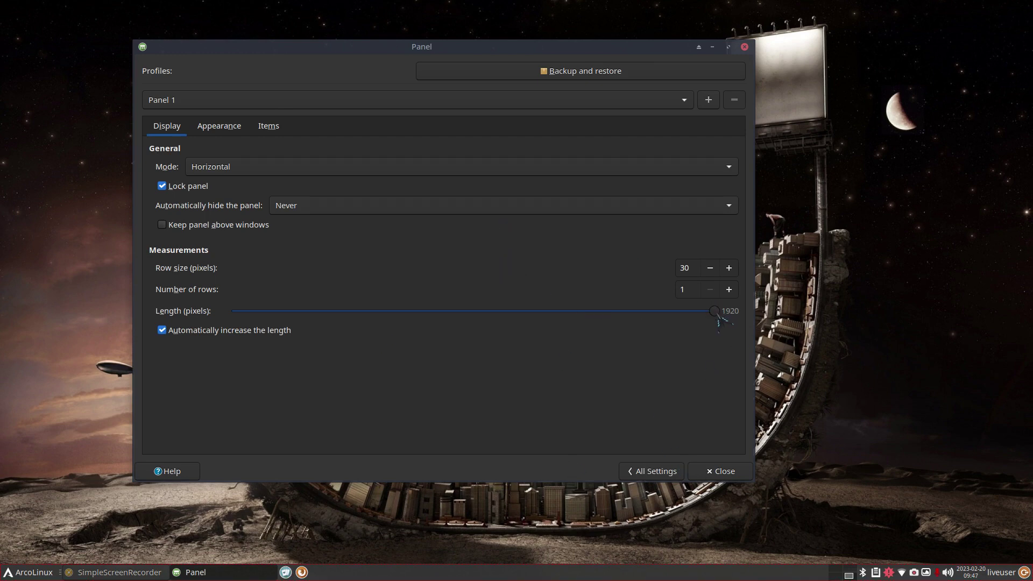
# Try Panel 1 lengths of 998 and 1521 pixels, and restore the length to 1920 pixels
pyautogui.moveTo(716, 312); pyautogui.dragTo(483, 323)
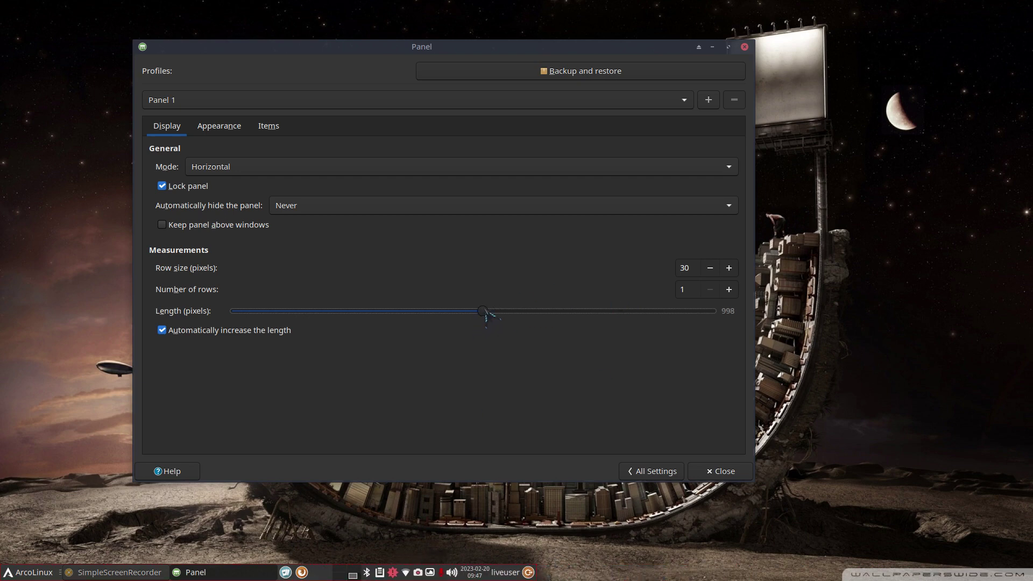
pyautogui.moveTo(483, 312); pyautogui.dragTo(618, 322)
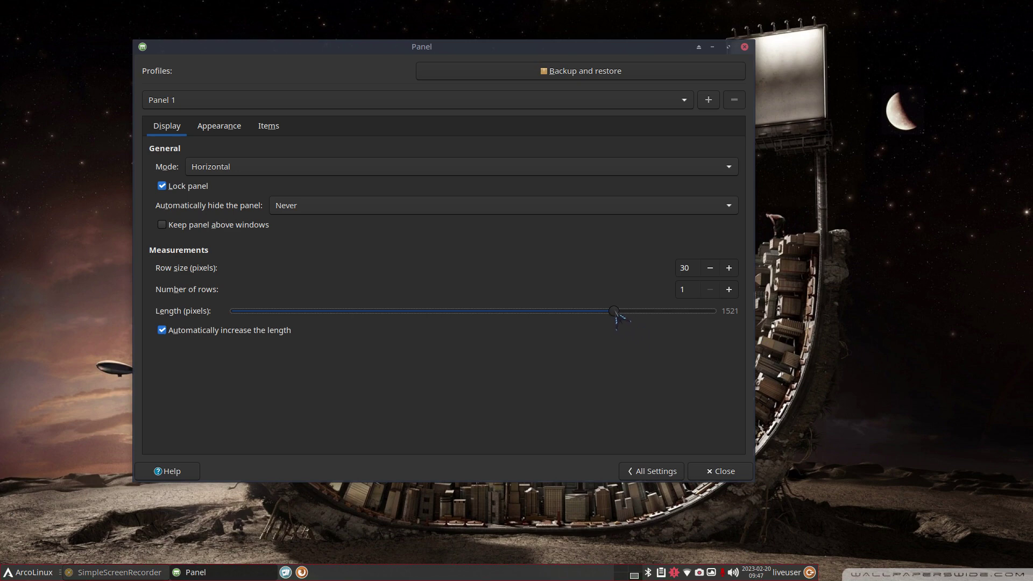
pyautogui.moveTo(616, 317); pyautogui.dragTo(724, 318)
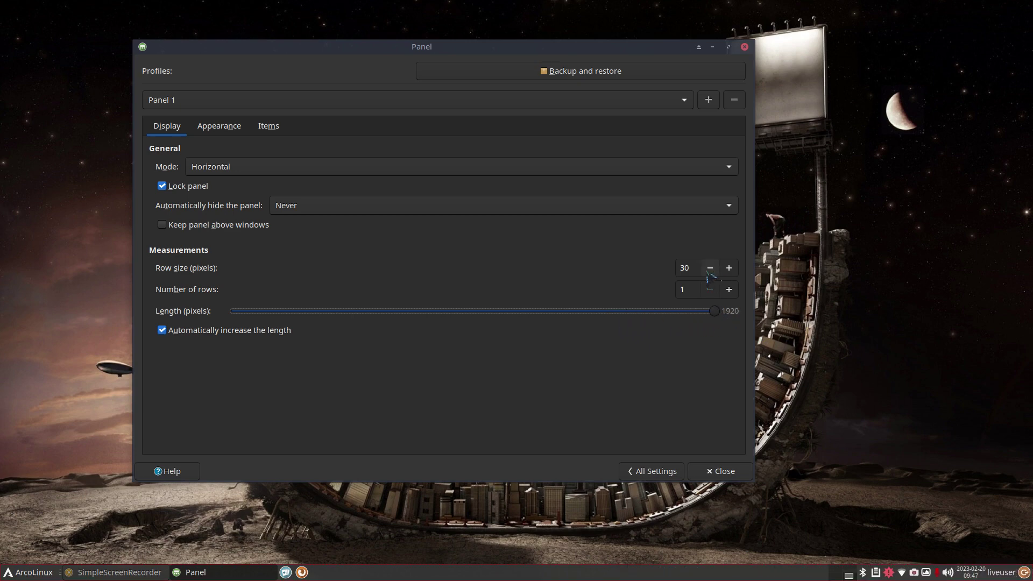
# Copy Panel 1's row size value, and try row sizes of 128 and 16 pixels
pyautogui.moveTo(693, 267); pyautogui.dragTo(662, 267)
pyautogui.rightClick(685, 269)
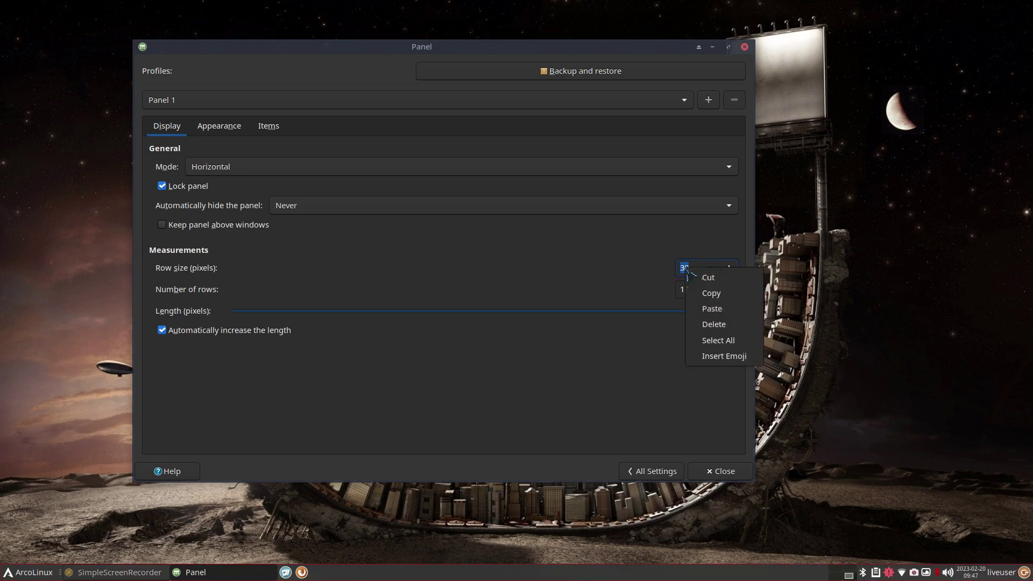
pyautogui.click(720, 295)
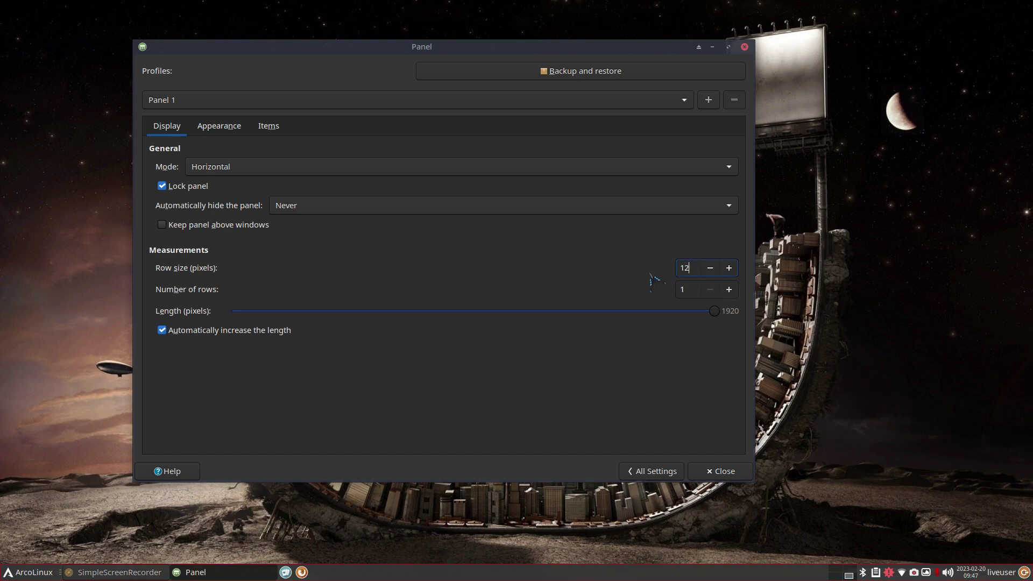
pyautogui.write('128')
pyautogui.press('Return')
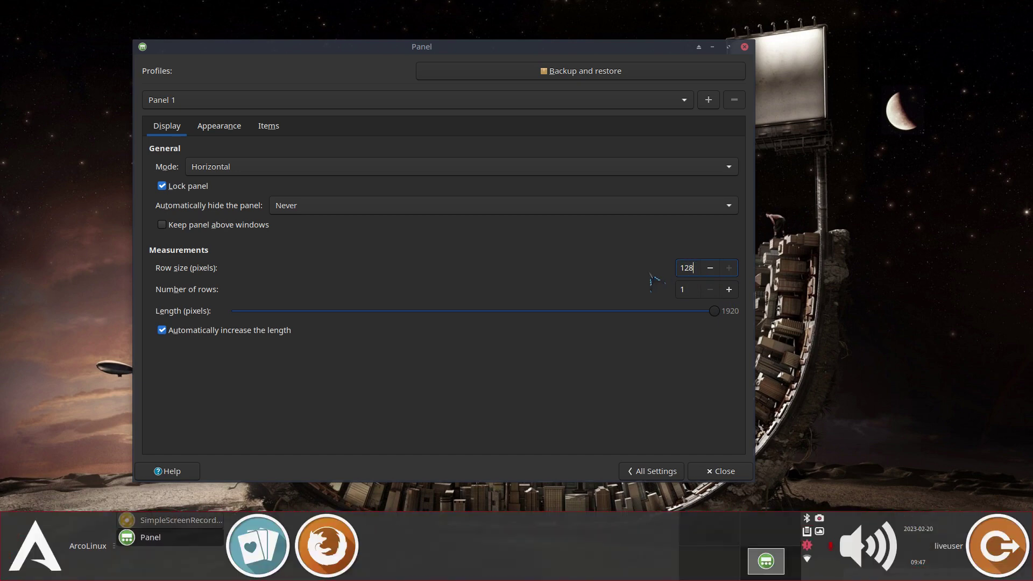
pyautogui.doubleClick(695, 268)
pyautogui.write('16')
pyautogui.press('Return')
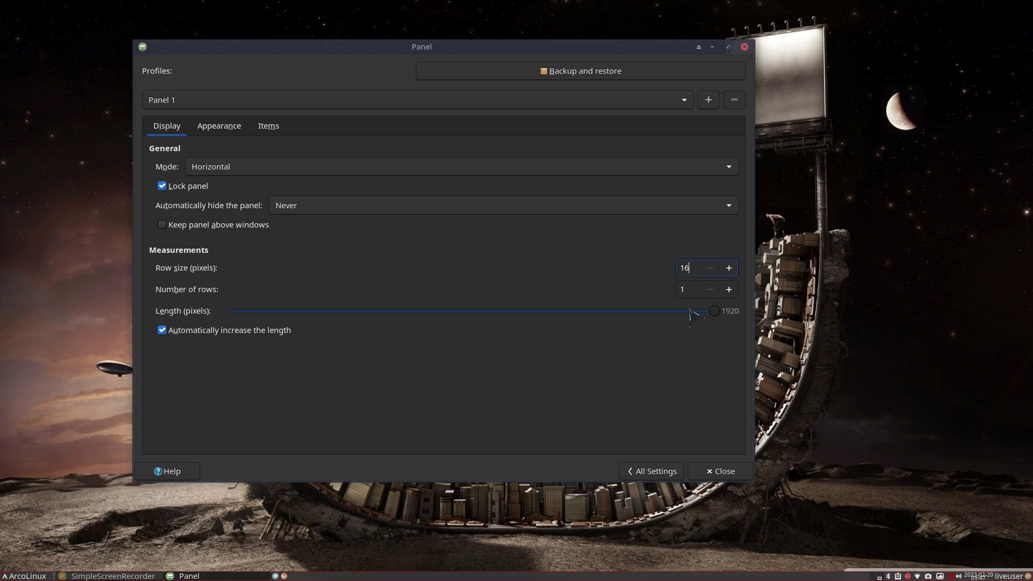
# Restore Panel 1's row size to 30 pixels from the copied value
pyautogui.doubleClick(692, 267)
pyautogui.rightClick(684, 268)
pyautogui.click(730, 310)
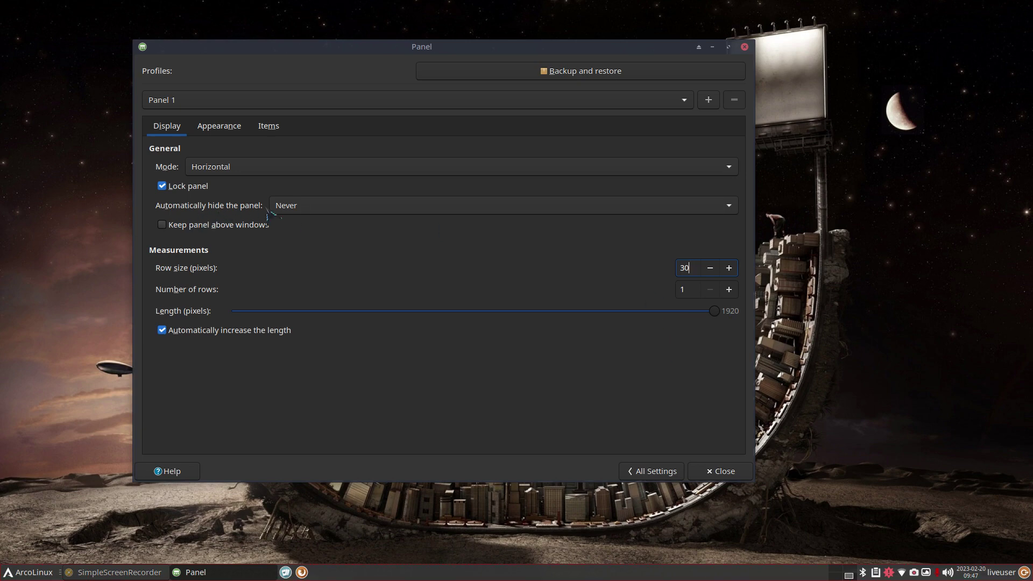
# Set Panel 1 to hide automatically with the Intelligently option and close the Panel settings
pyautogui.click(382, 207)
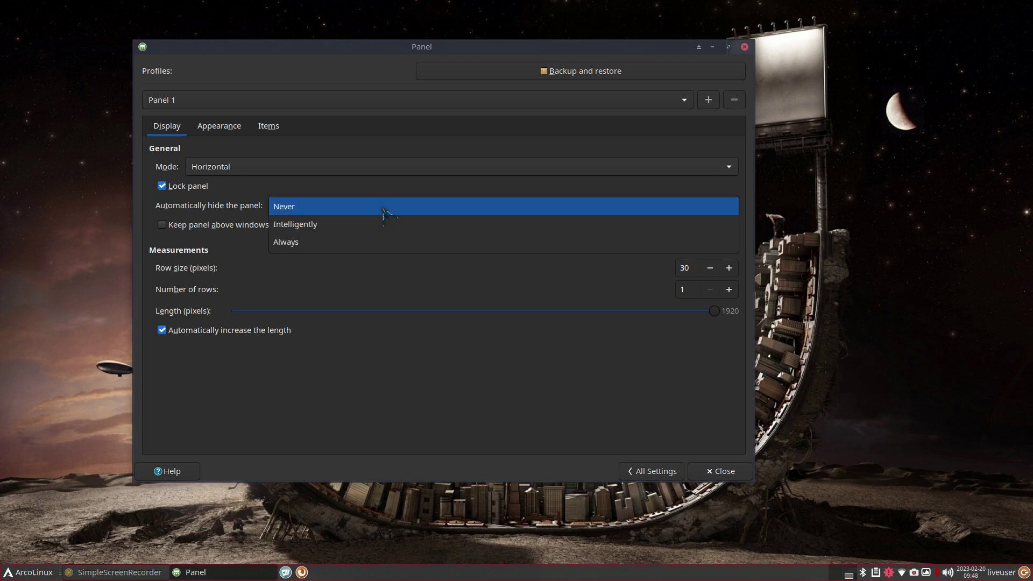
pyautogui.click(379, 224)
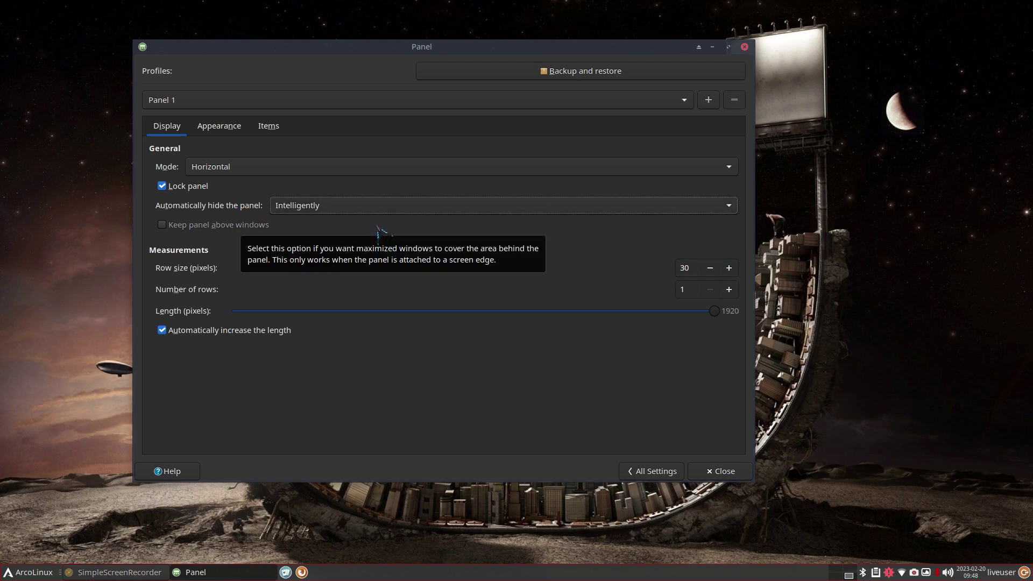
pyautogui.click(746, 48)
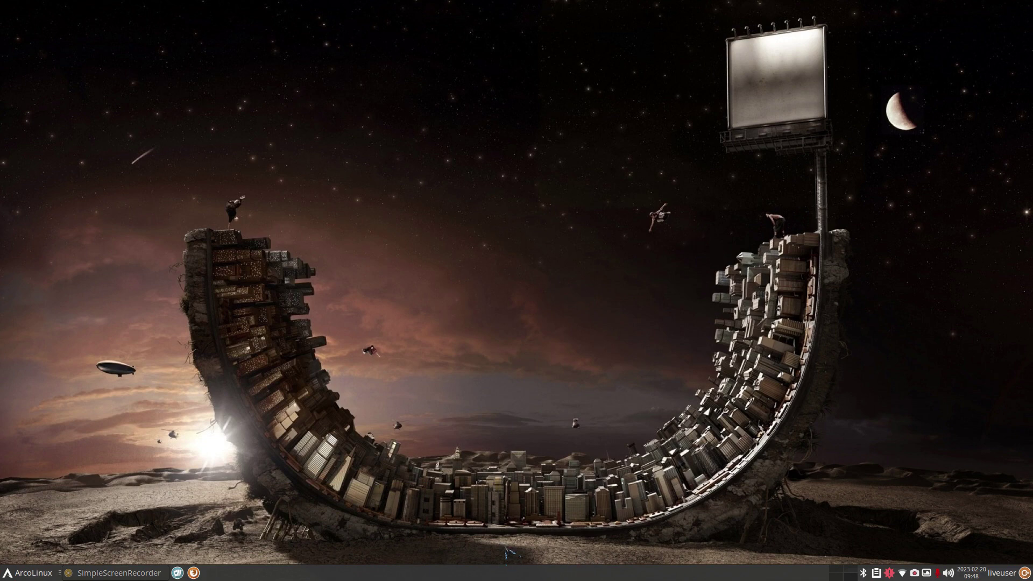
# Open Firefox and test the automatic panel hiding by moving its window down over the panel and back up
pyautogui.click(193, 573)
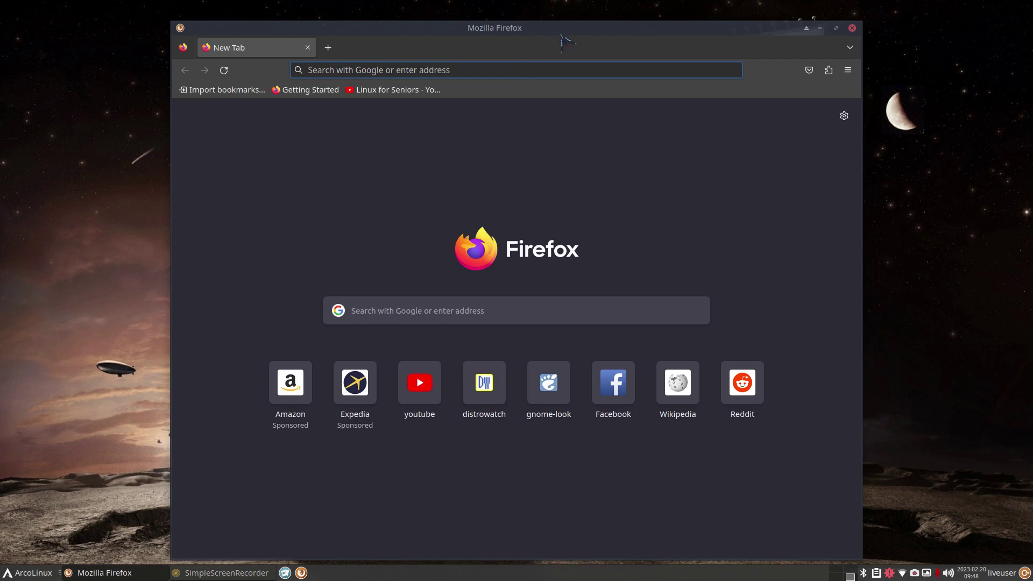
pyautogui.moveTo(566, 39)
pyautogui.mouseDown()
pyautogui.moveTo(573, 23)
pyautogui.moveTo(567, 52)
pyautogui.mouseUp()
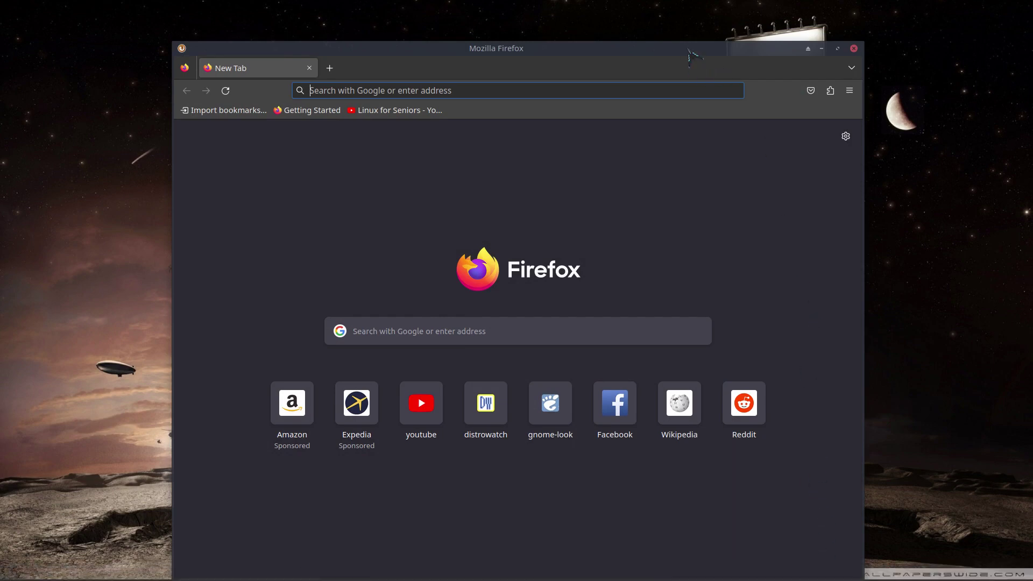
pyautogui.moveTo(694, 54); pyautogui.dragTo(694, 29)
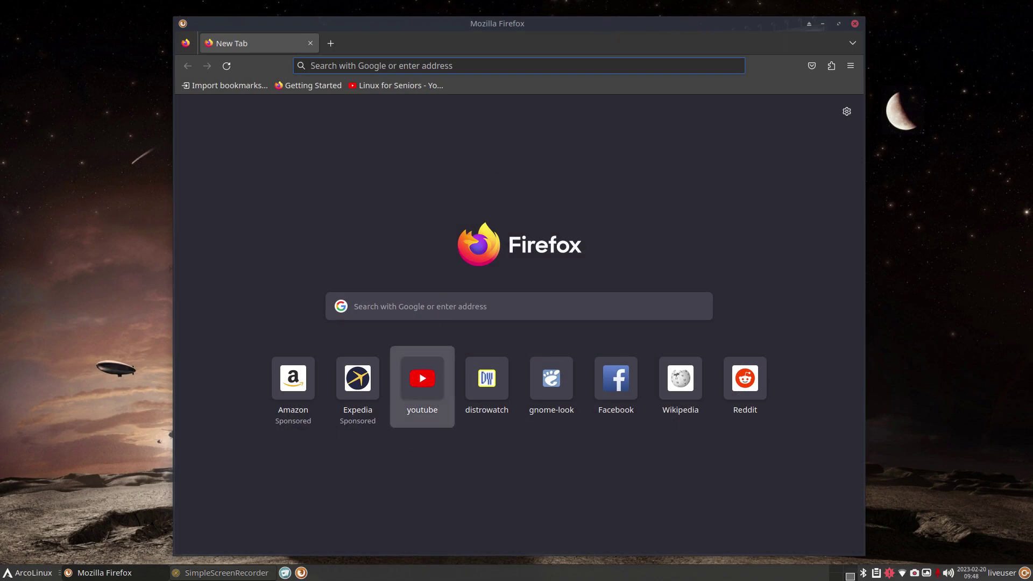
# Load the Linux for Seniors bookmark, check the panel with Firefox maximized and restored, and close Firefox
pyautogui.click(394, 86)
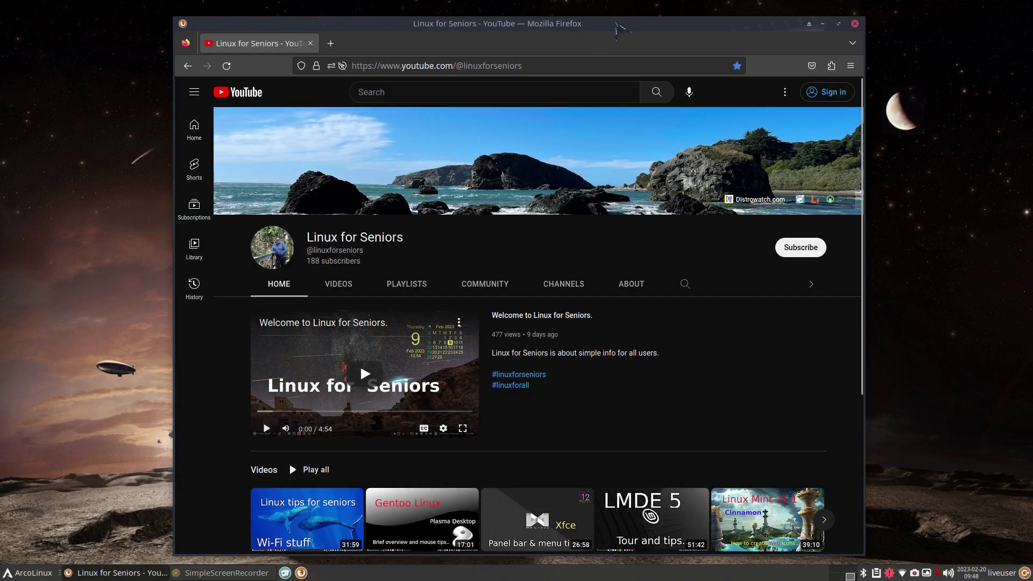
pyautogui.doubleClick(618, 28)
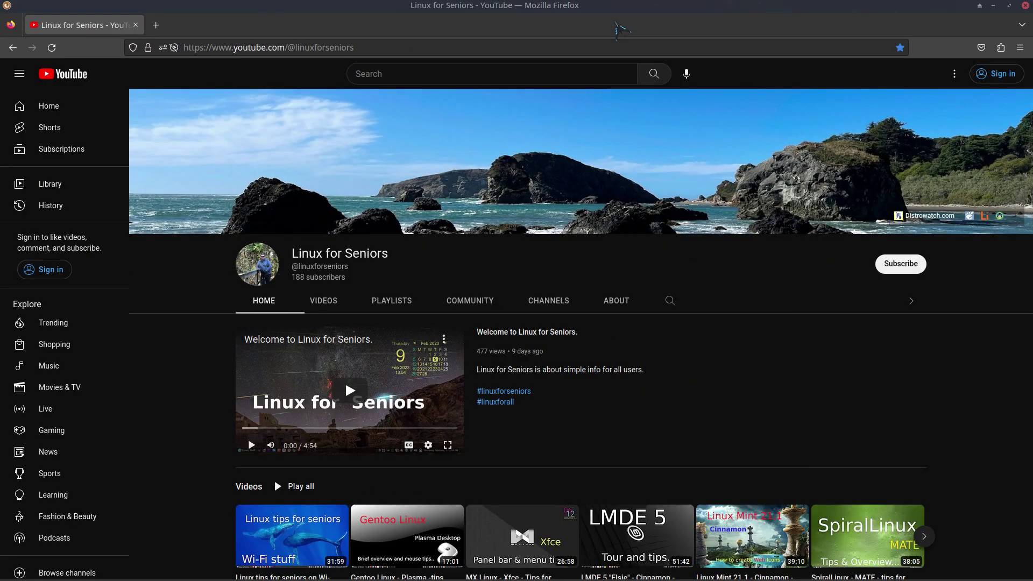
pyautogui.moveTo(850, 577)
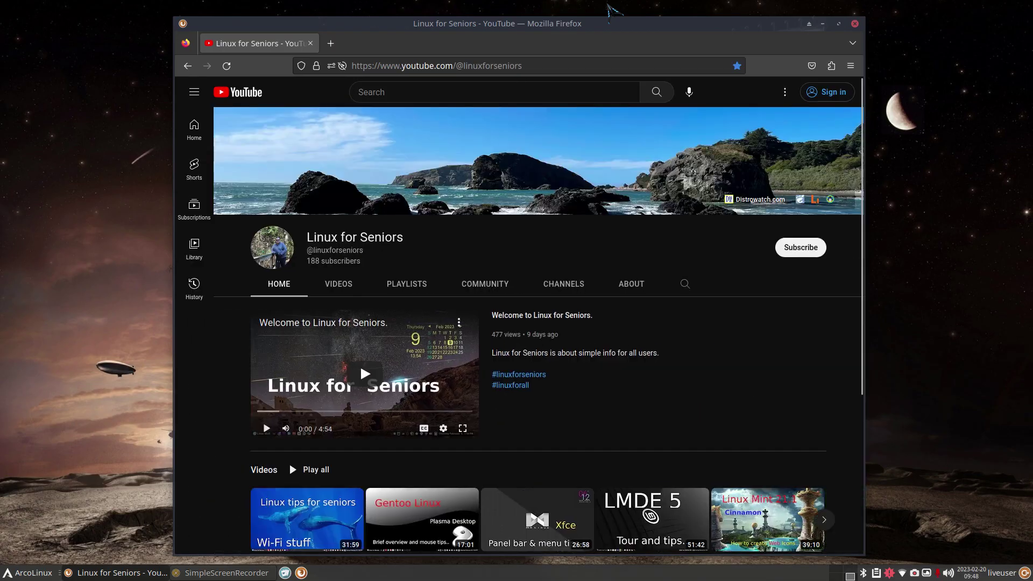
pyautogui.doubleClick(616, 7)
pyautogui.click(855, 24)
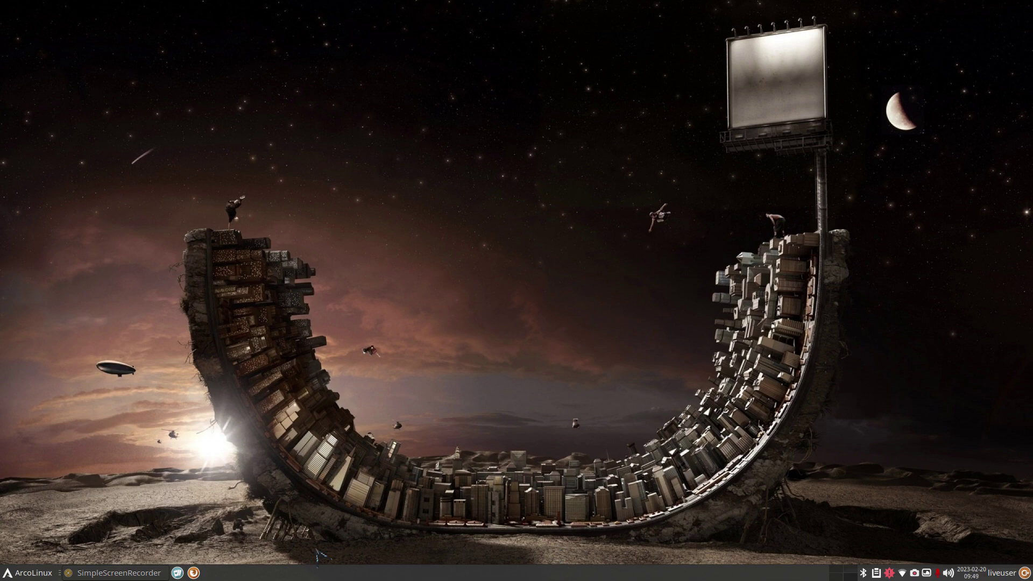
# Open the panel preferences and set Panel 1's automatic hiding to Never
pyautogui.rightClick(566, 577)
pyautogui.moveTo(592, 563)
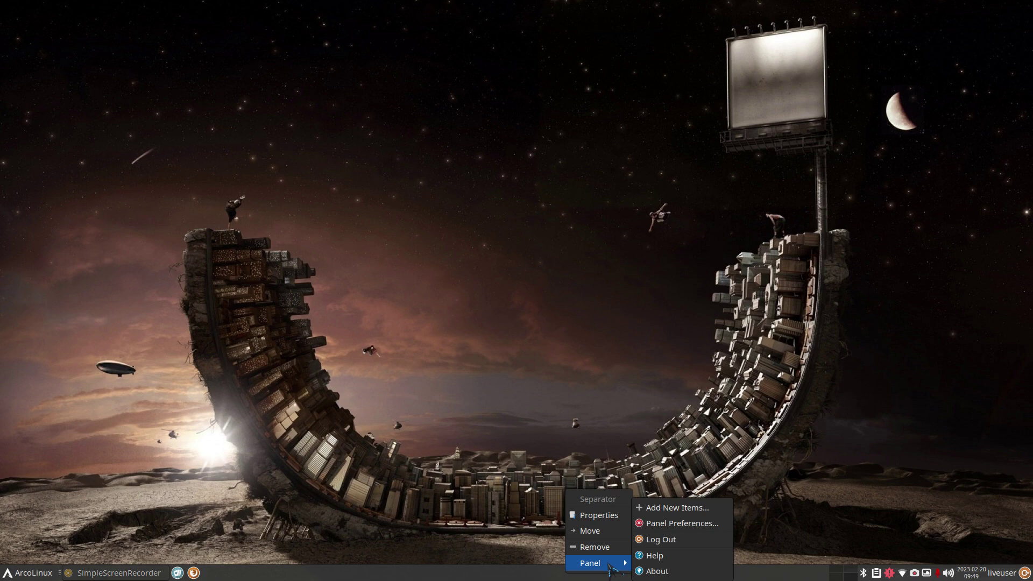
pyautogui.click(674, 526)
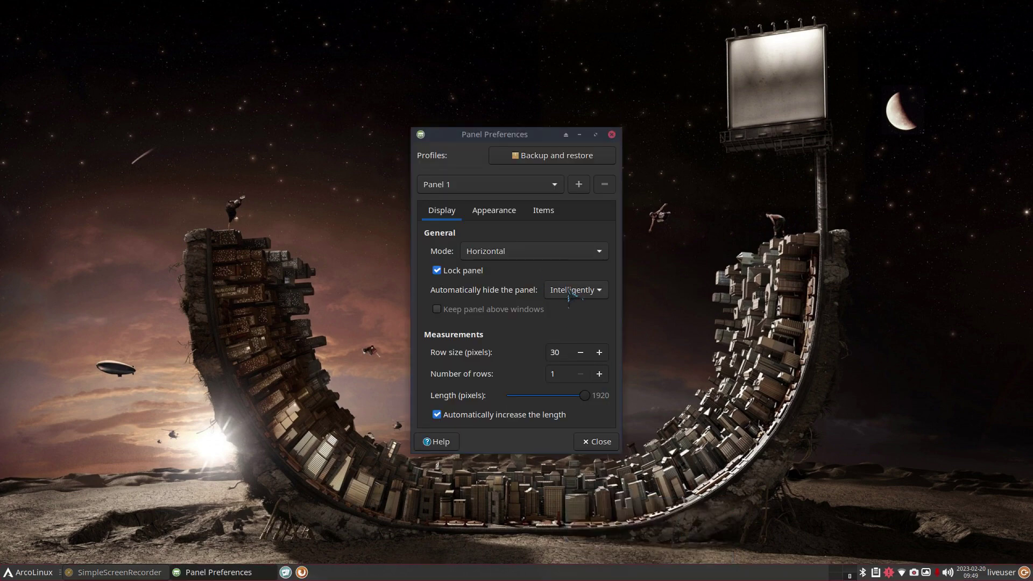
pyautogui.click(570, 295)
pyautogui.click(571, 277)
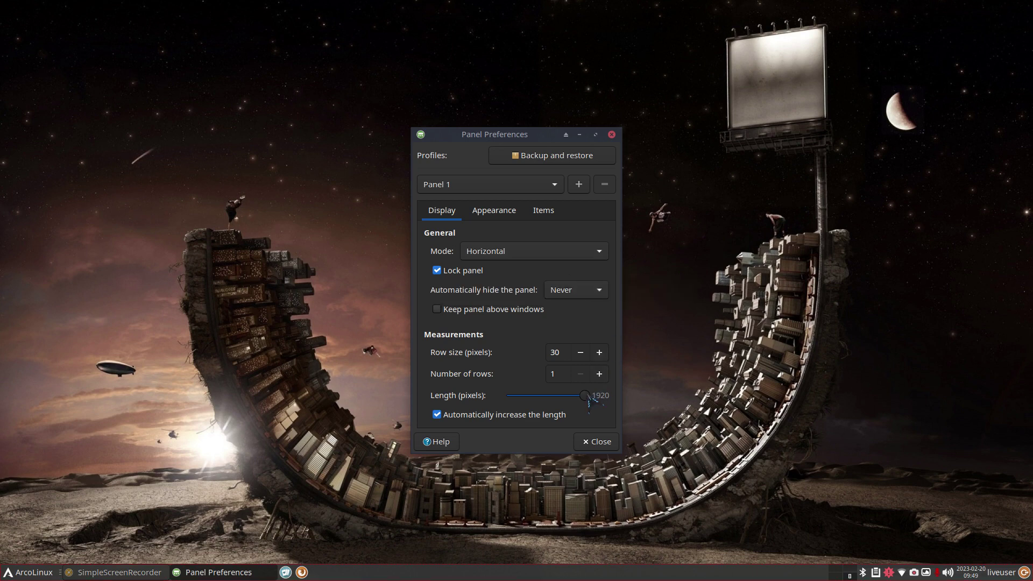
# Try a shorter Panel 1 length, restore it to 1920 pixels, and copy and re-paste the row size of 30 pixels
pyautogui.moveTo(592, 399); pyautogui.dragTo(577, 403)
pyautogui.moveTo(547, 398); pyautogui.dragTo(592, 399)
pyautogui.moveTo(565, 353); pyautogui.dragTo(539, 360)
pyautogui.hotkey('ctrl', 'c')
pyautogui.rightClick(554, 349)
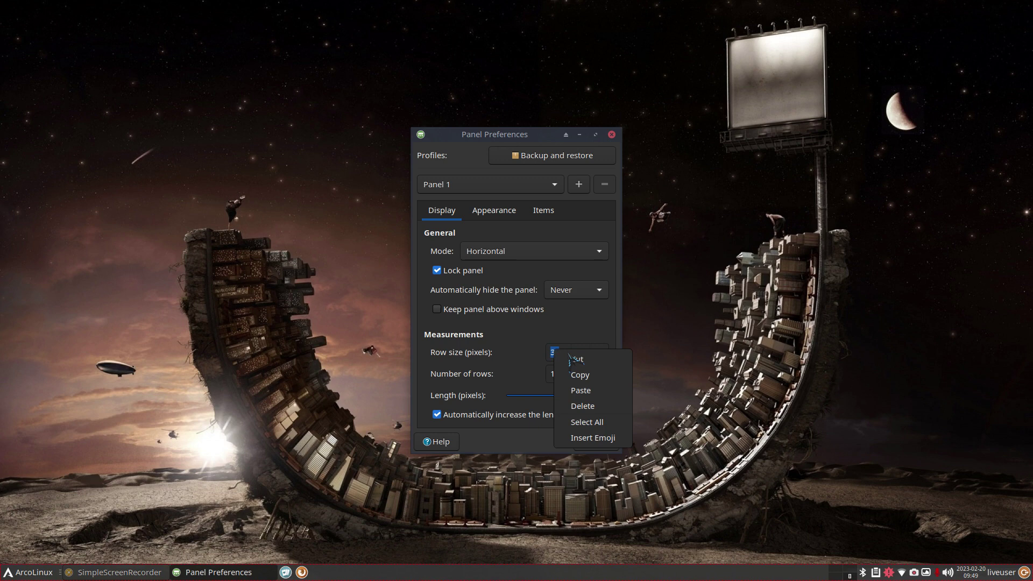
pyautogui.click(592, 392)
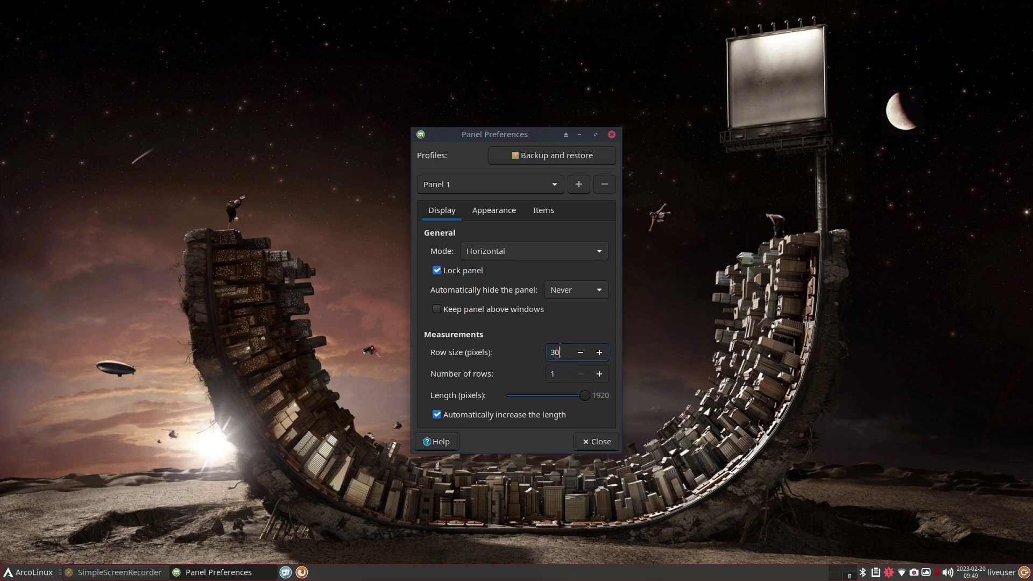
# Try Panel 1 row sizes of 128 and 16 pixels in the panel preferences
pyautogui.write('128')
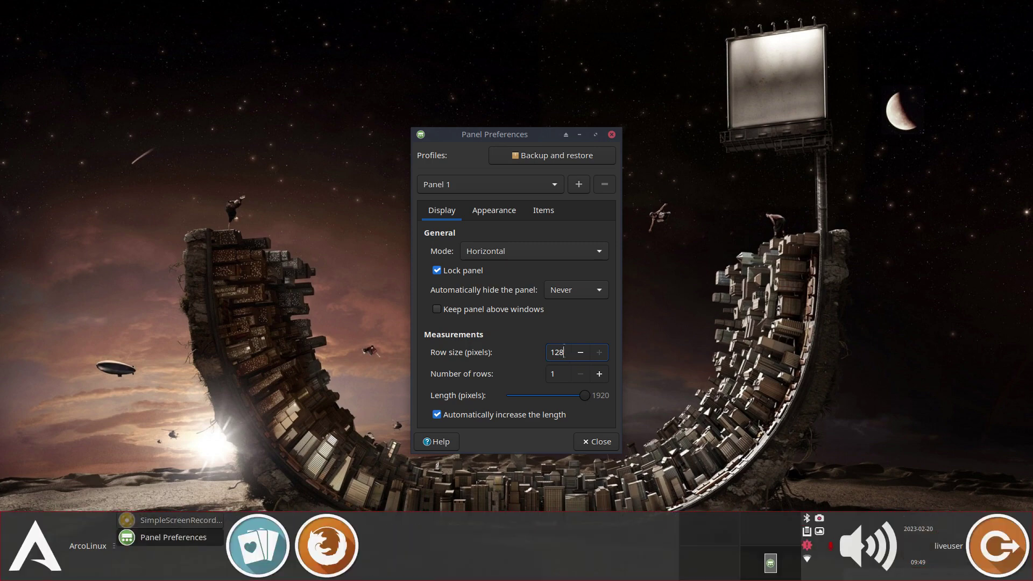
pyautogui.doubleClick(563, 347)
pyautogui.write('16')
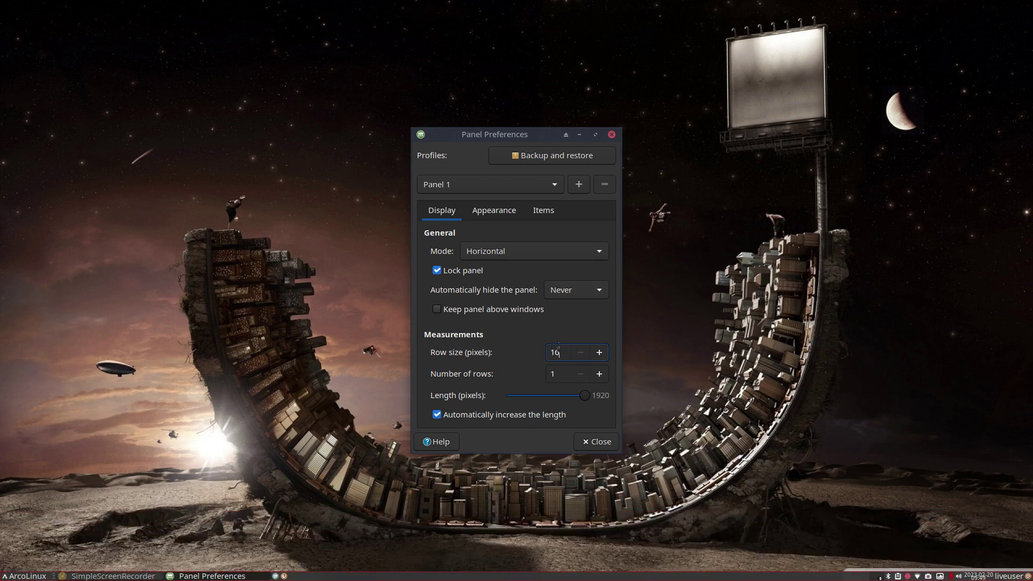
# Paste the copied 30 pixels back as Panel 1's row size and close the panel preferences
pyautogui.moveTo(558, 352); pyautogui.dragTo(536, 348)
pyautogui.rightClick(555, 353)
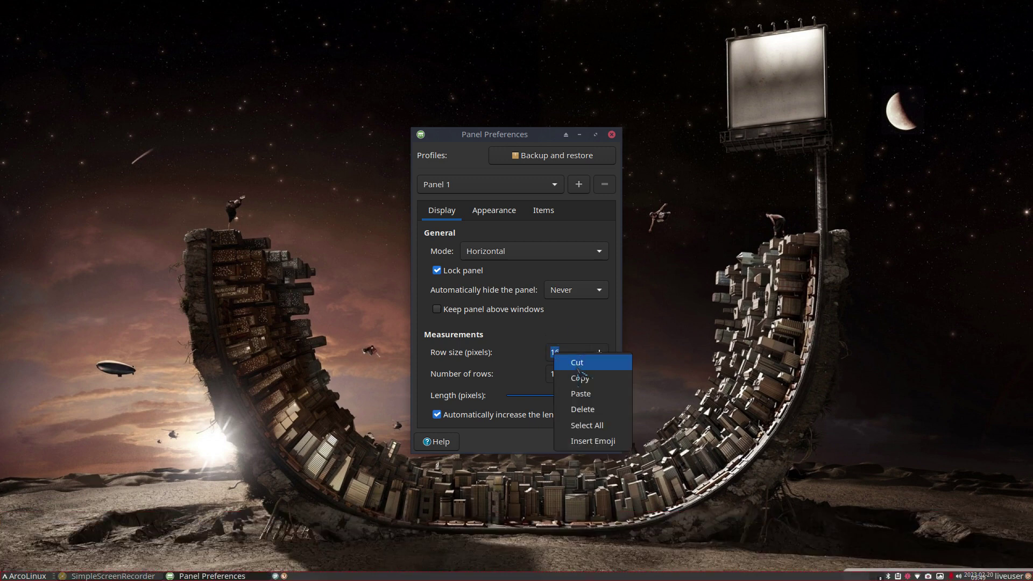
pyautogui.click(582, 394)
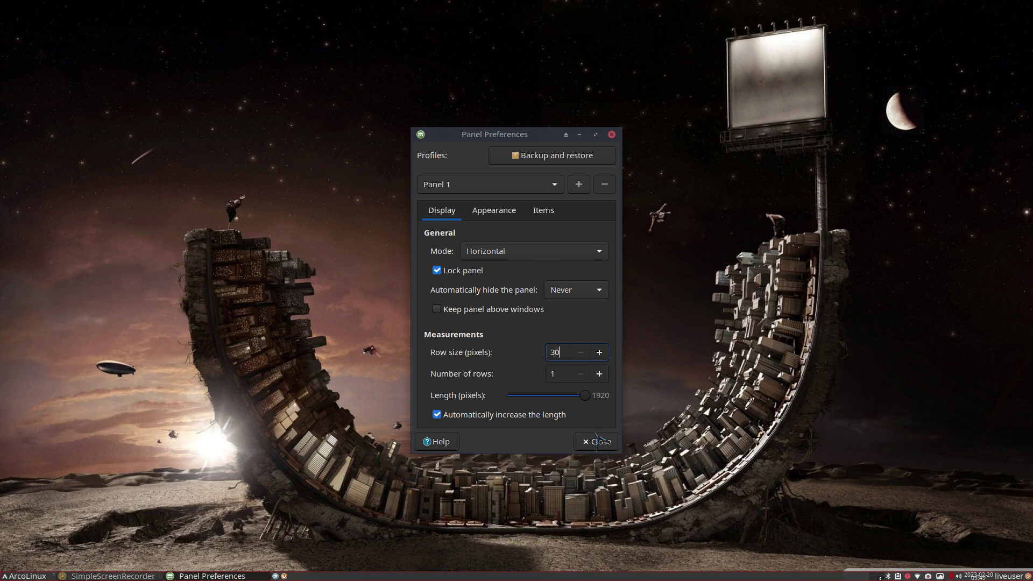
pyautogui.press('Return')
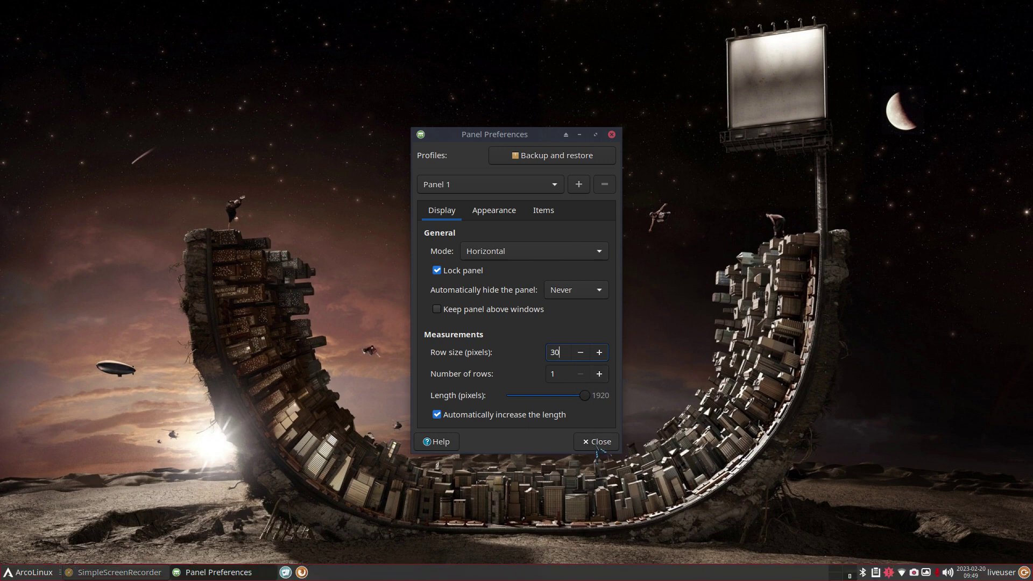
pyautogui.click(598, 443)
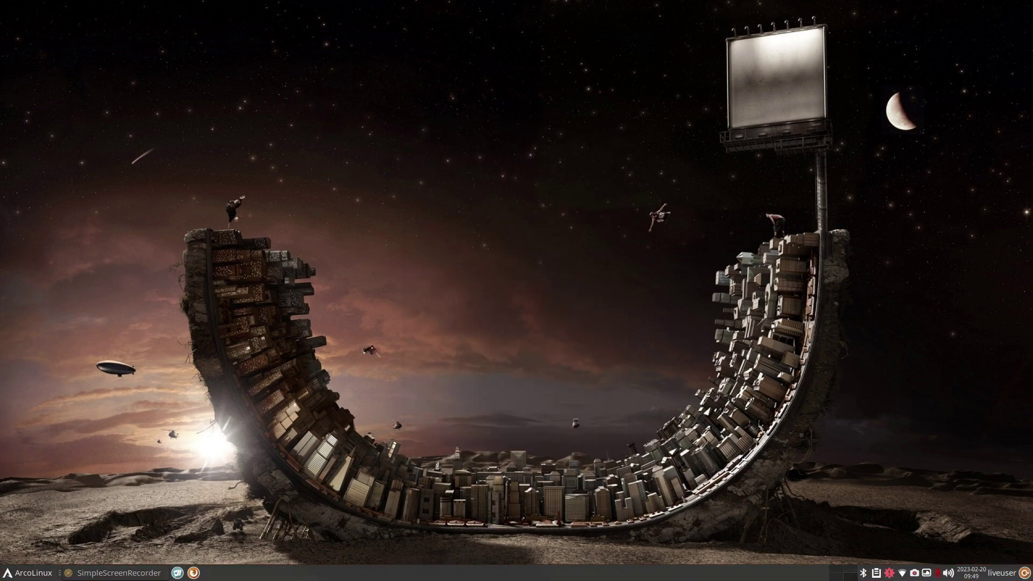
# Open the settings overview, view the Screensaver settings, and return to the overview
pyautogui.press('super')
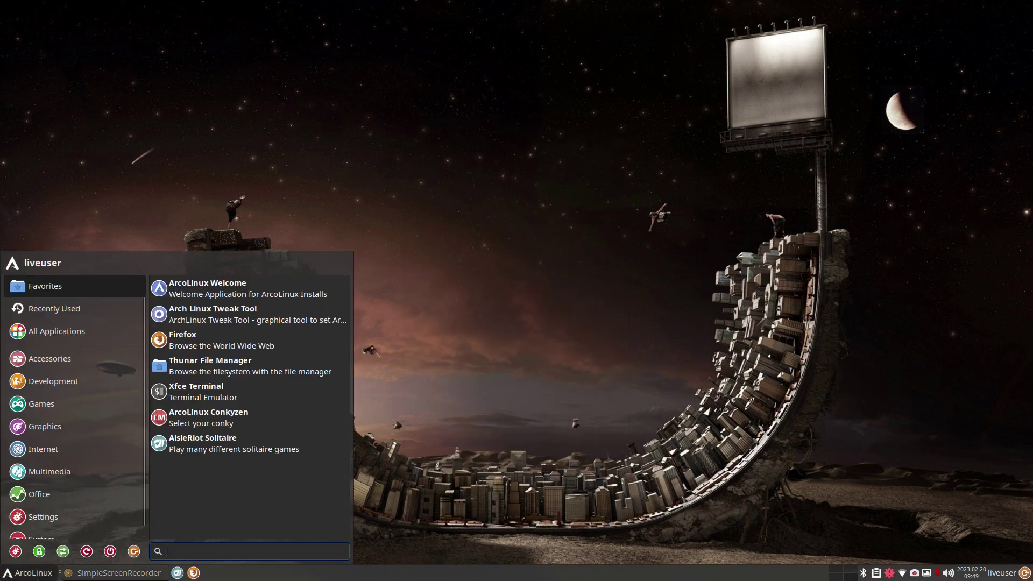
pyautogui.click(16, 552)
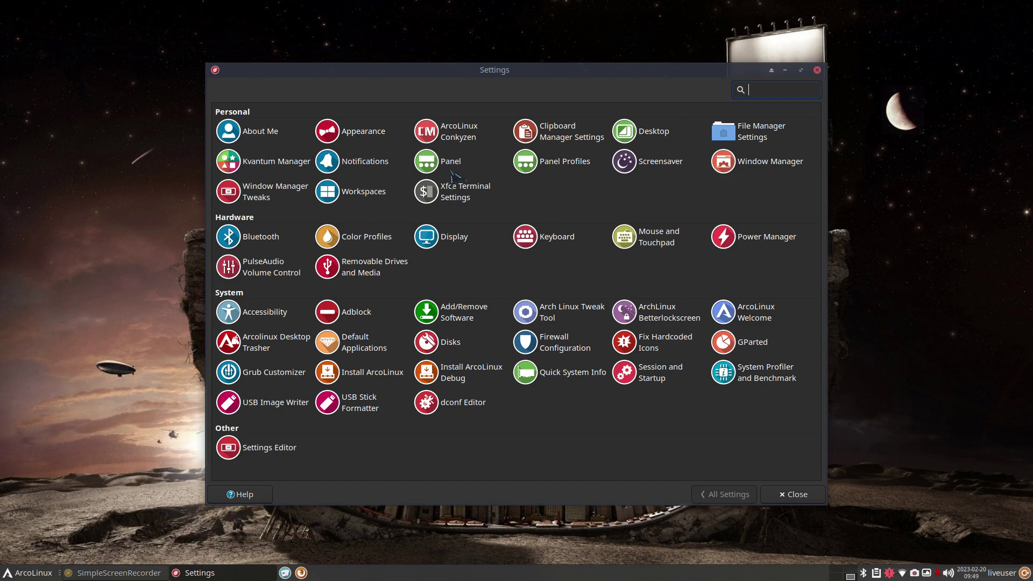
pyautogui.click(661, 161)
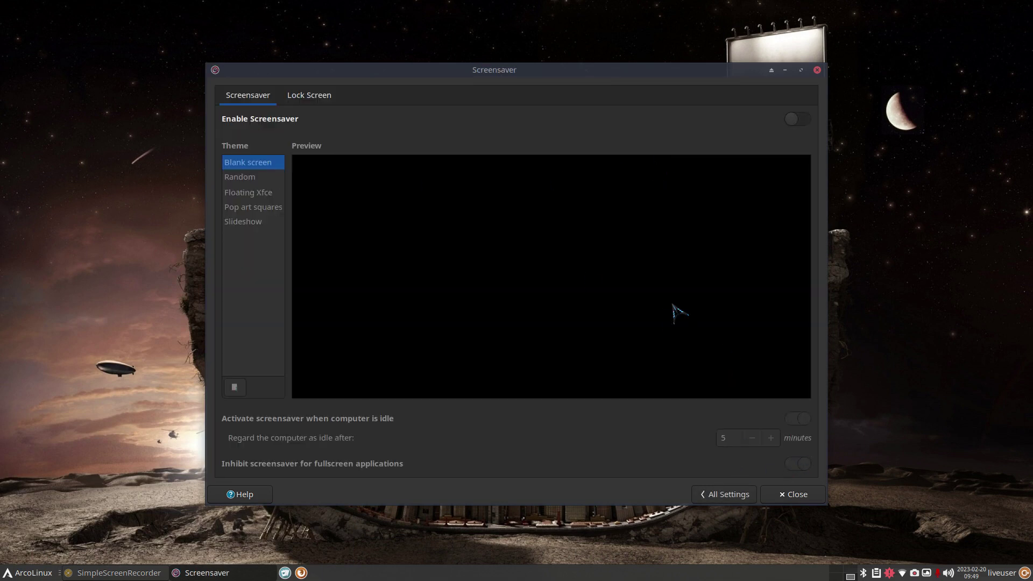
pyautogui.click(724, 494)
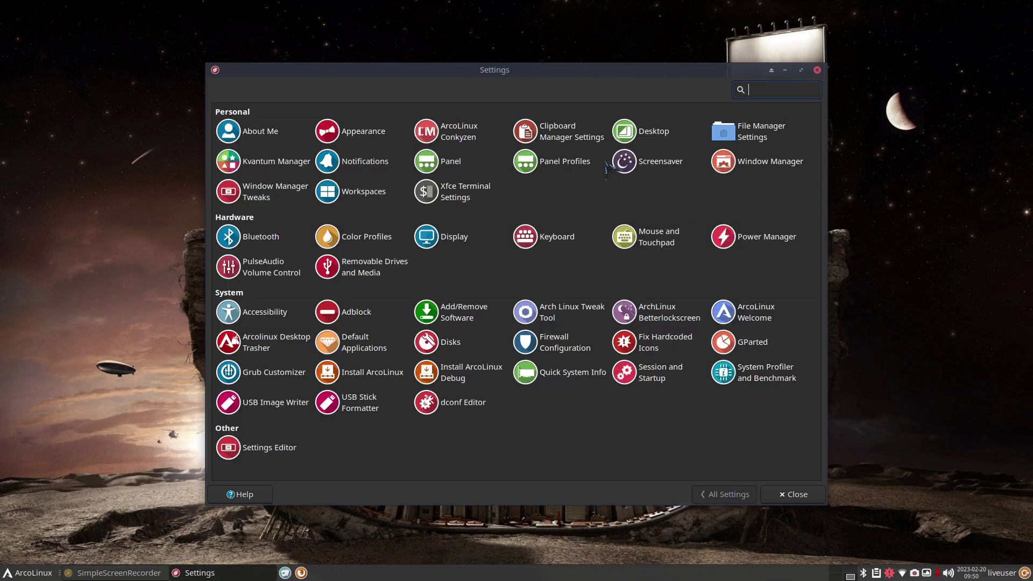
# In the Window Manager settings, move the close button to the layout's left end and back, and return to all settings
pyautogui.click(761, 161)
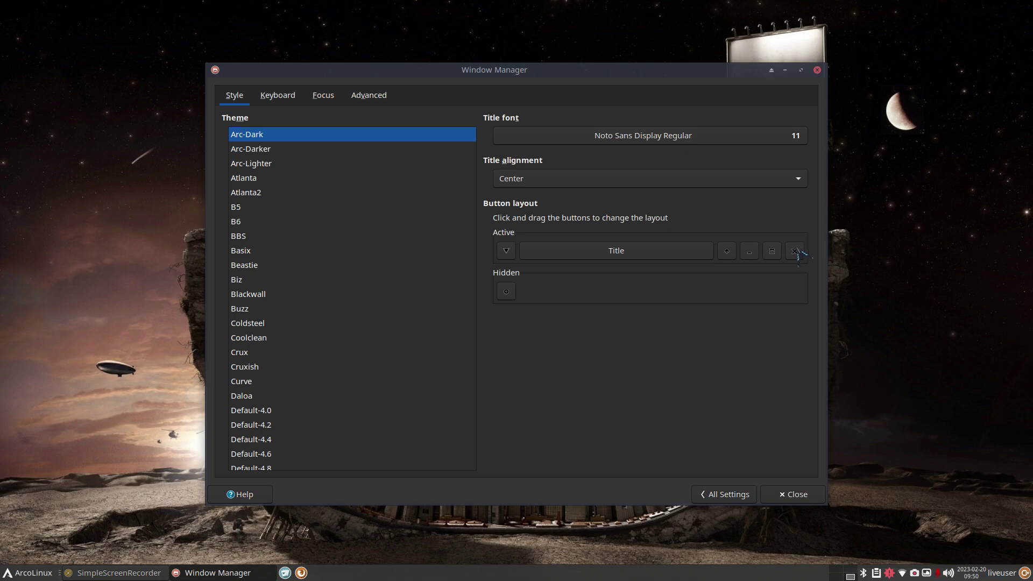
pyautogui.moveTo(795, 252); pyautogui.dragTo(505, 250)
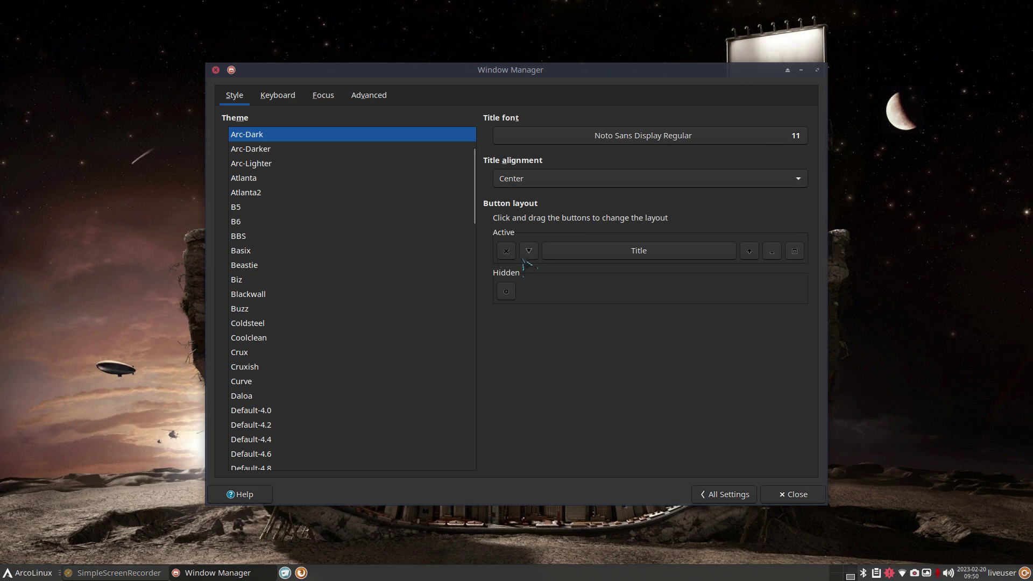
pyautogui.moveTo(508, 256); pyautogui.dragTo(797, 250)
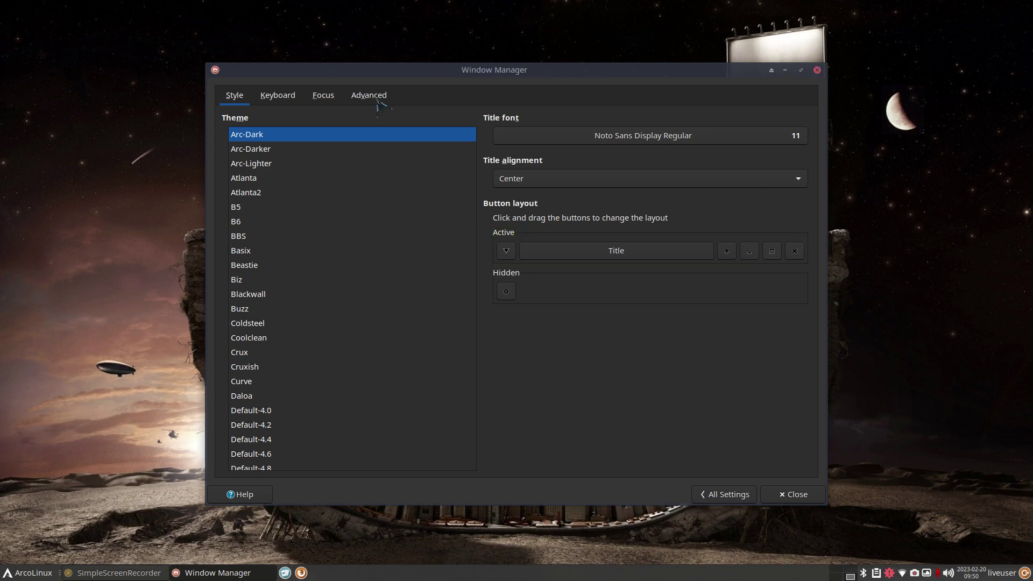
pyautogui.click(701, 495)
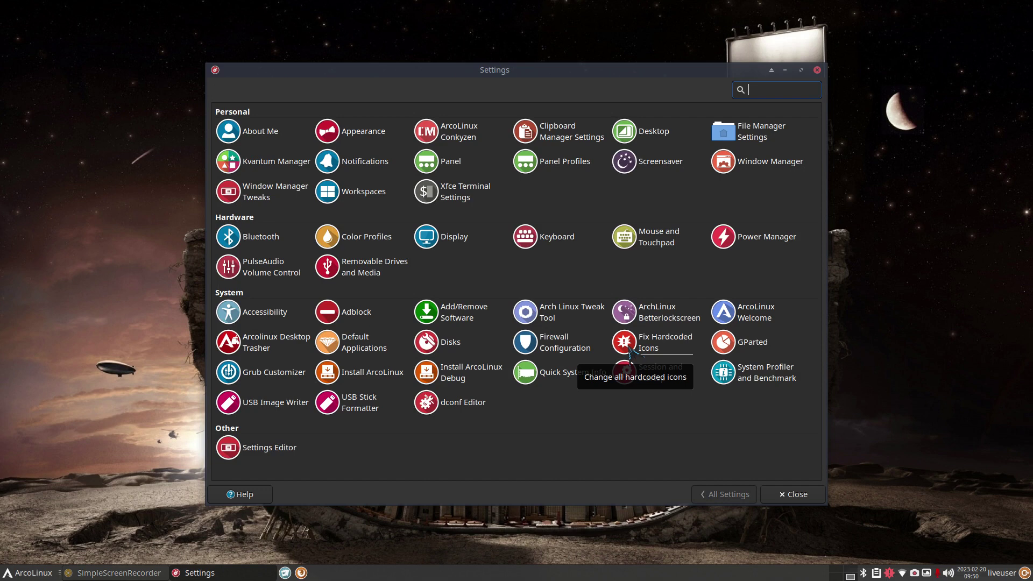
# Review the Display resolution and refresh rate options, keeping 1920x1080 and 60.00 Hz, and return to all settings
pyautogui.click(456, 244)
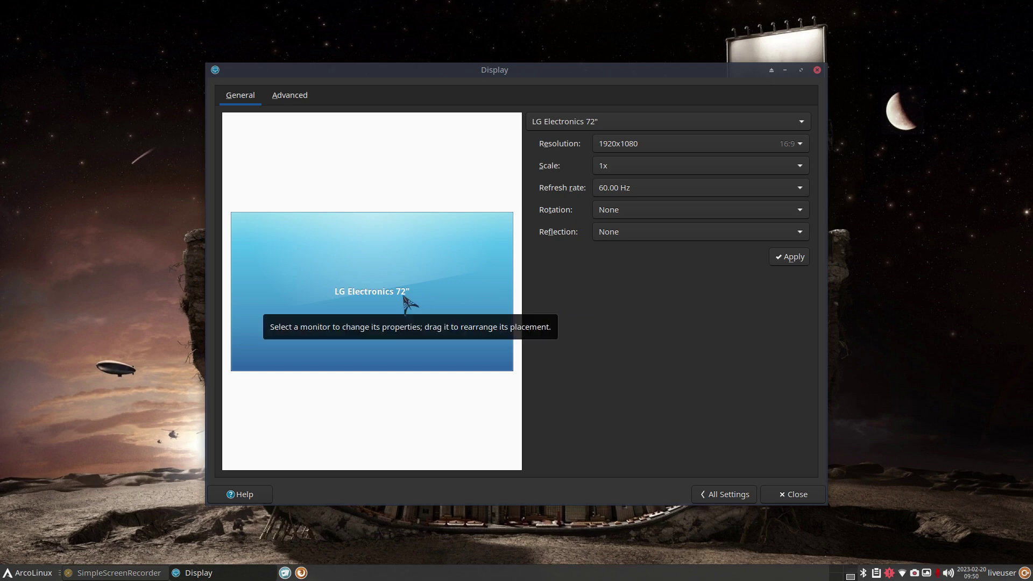
pyautogui.click(655, 144)
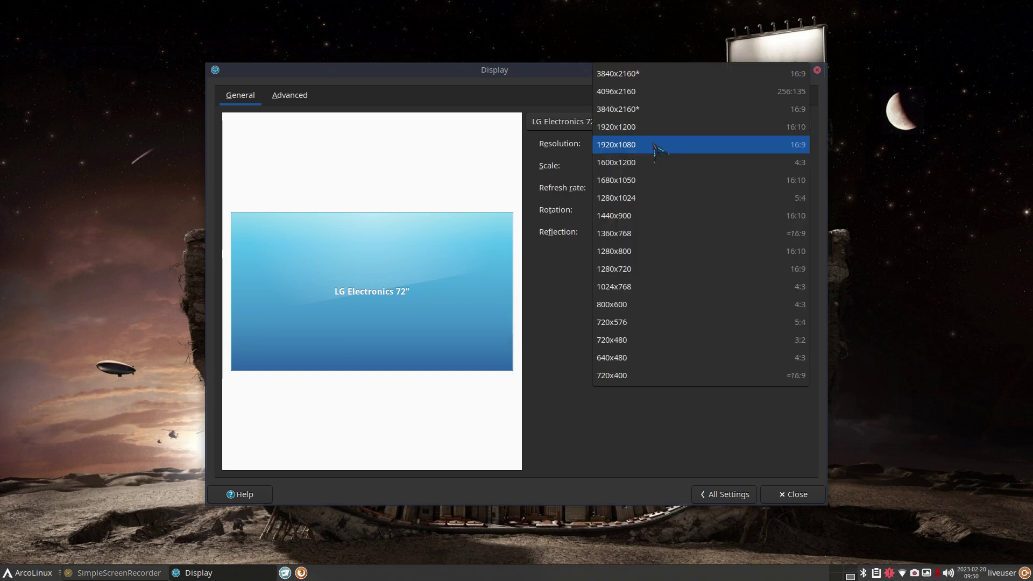
pyautogui.click(655, 146)
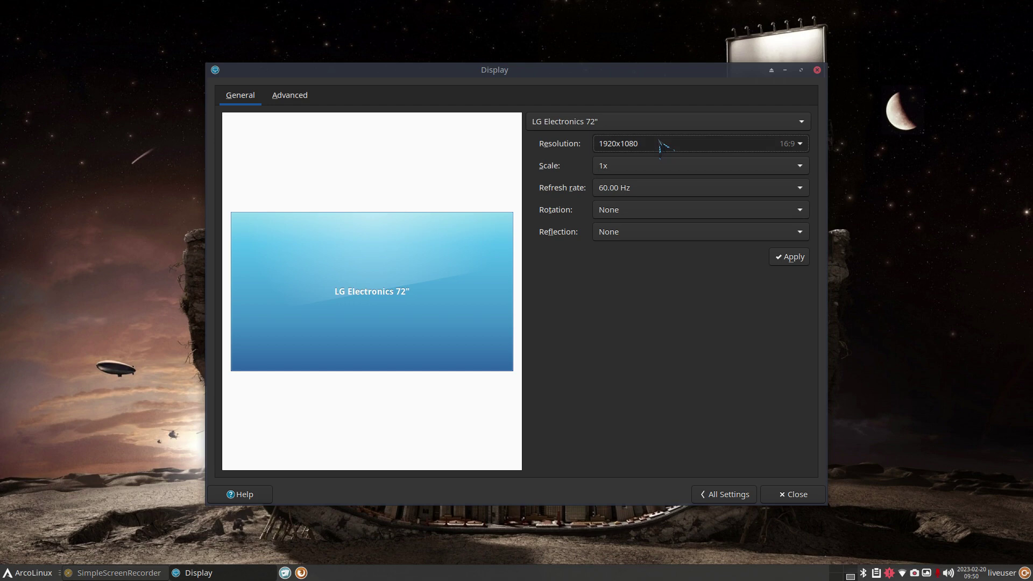
pyautogui.click(656, 189)
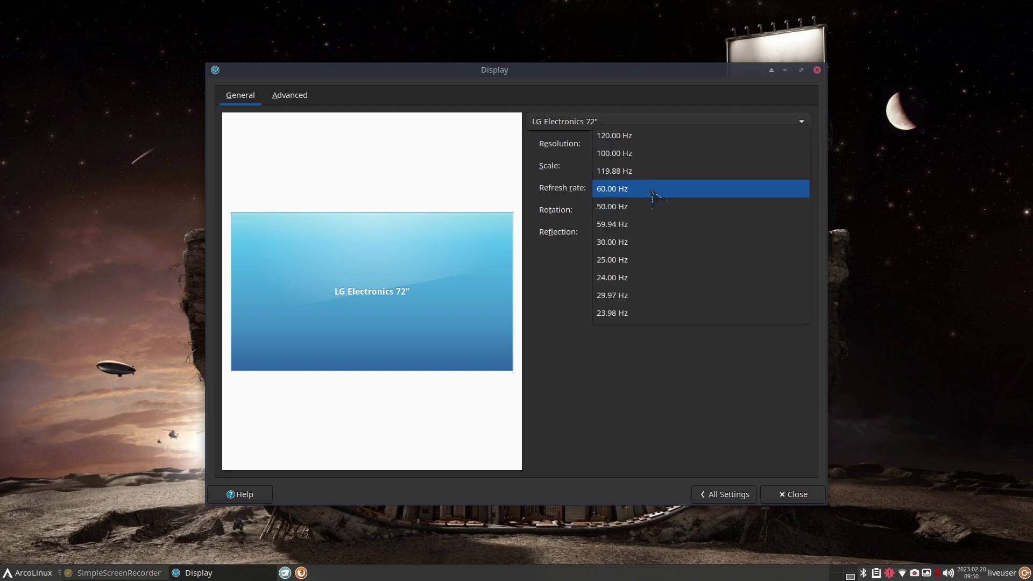
pyautogui.click(654, 189)
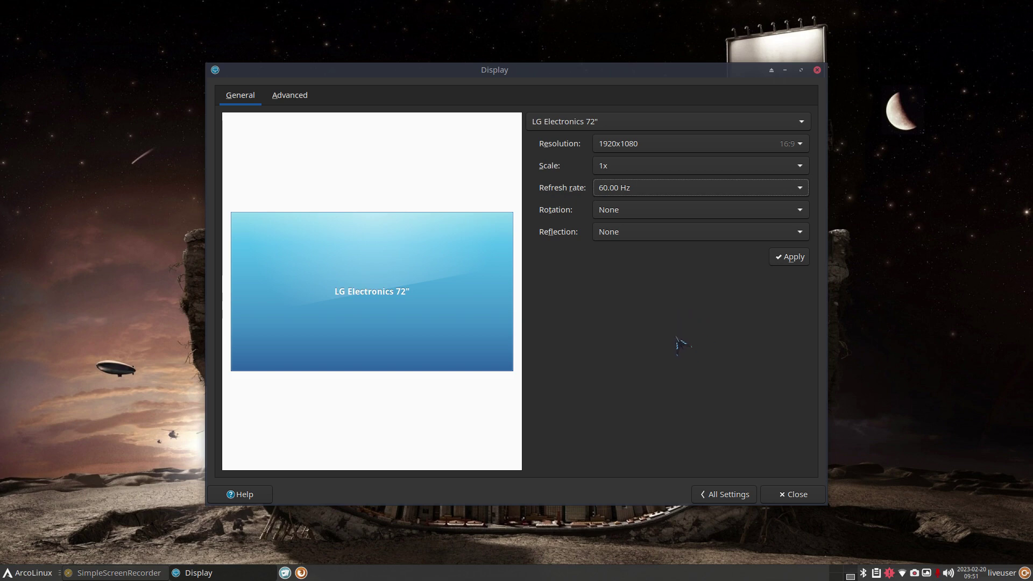
pyautogui.click(714, 498)
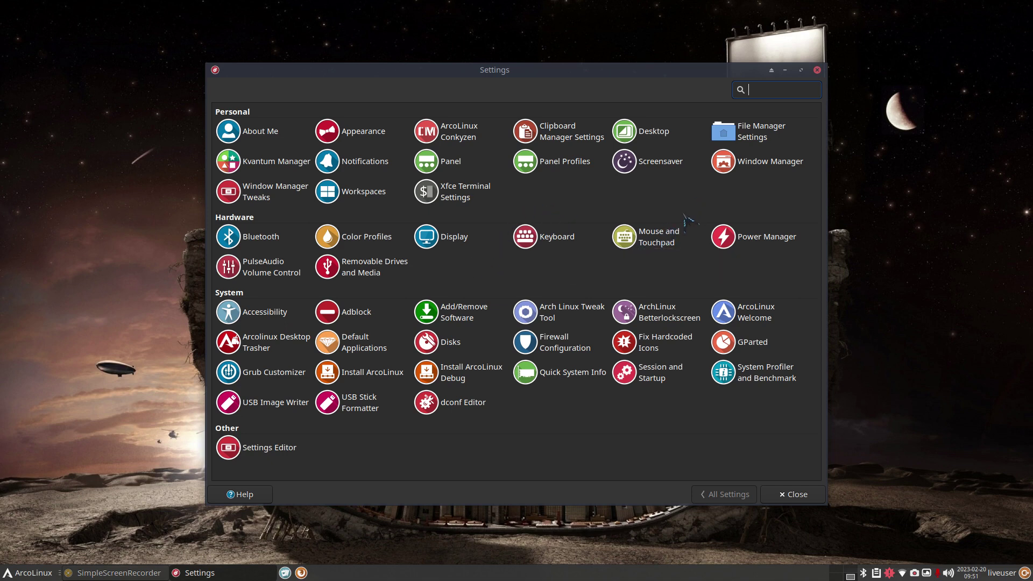
# Review the Power Manager's power button actions, keeping Ask, and open and cancel the log-out dialog
pyautogui.click(783, 237)
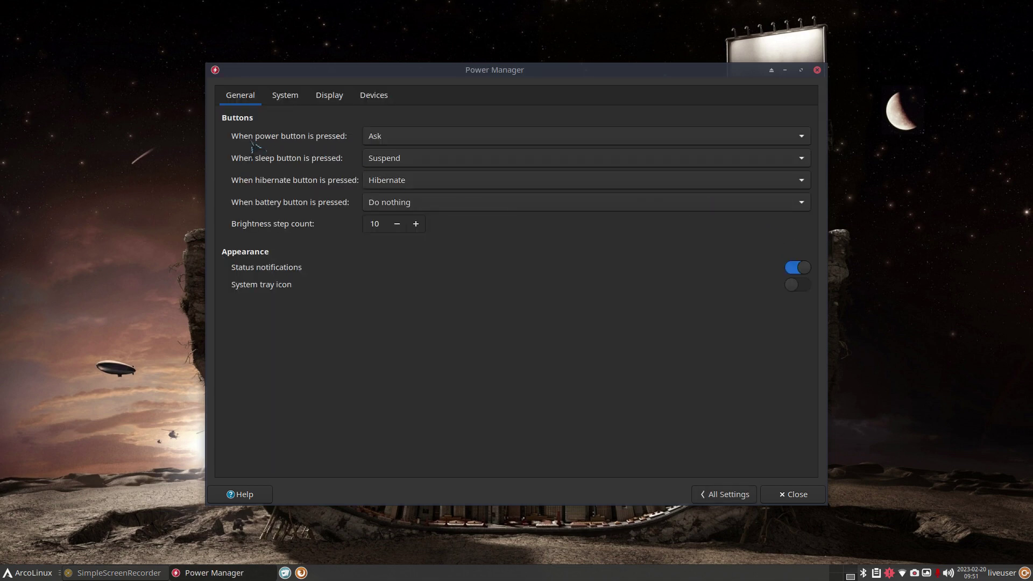
pyautogui.click(414, 137)
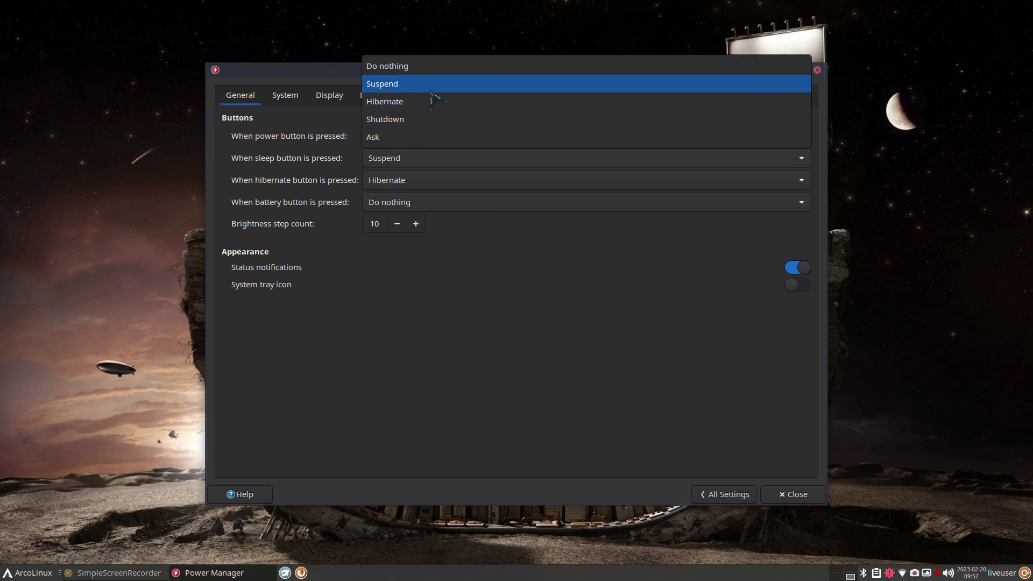
pyautogui.click(439, 136)
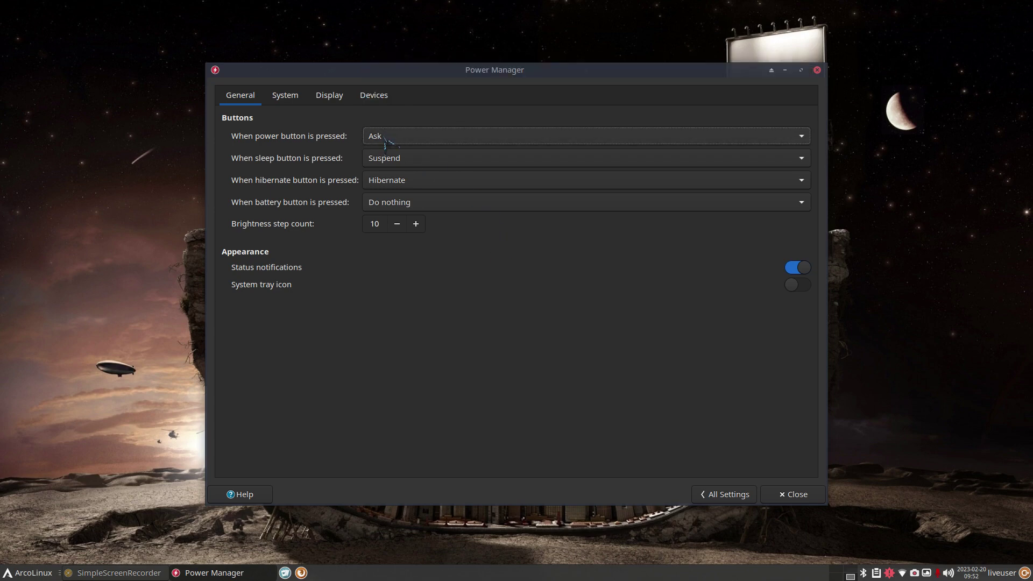
pyautogui.click(51, 572)
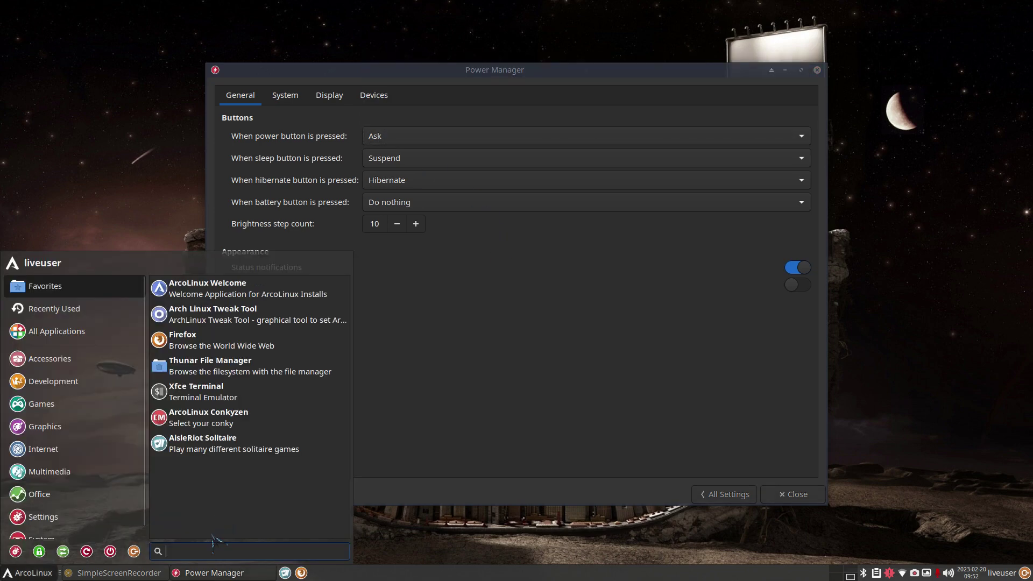
pyautogui.click(134, 552)
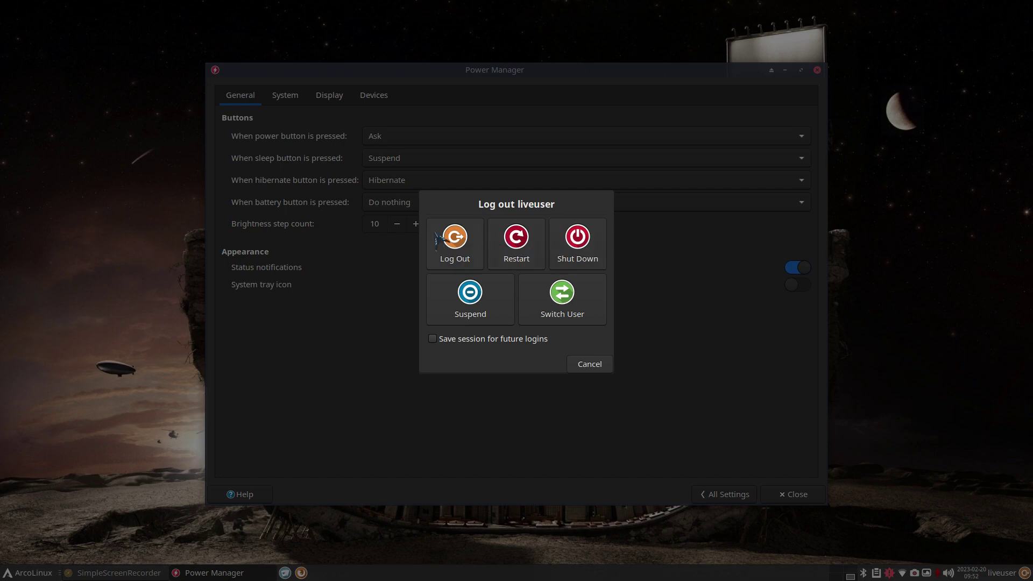
pyautogui.click(590, 364)
# Set the power button action to Shutdown and check the power options in the application menu
pyautogui.click(415, 138)
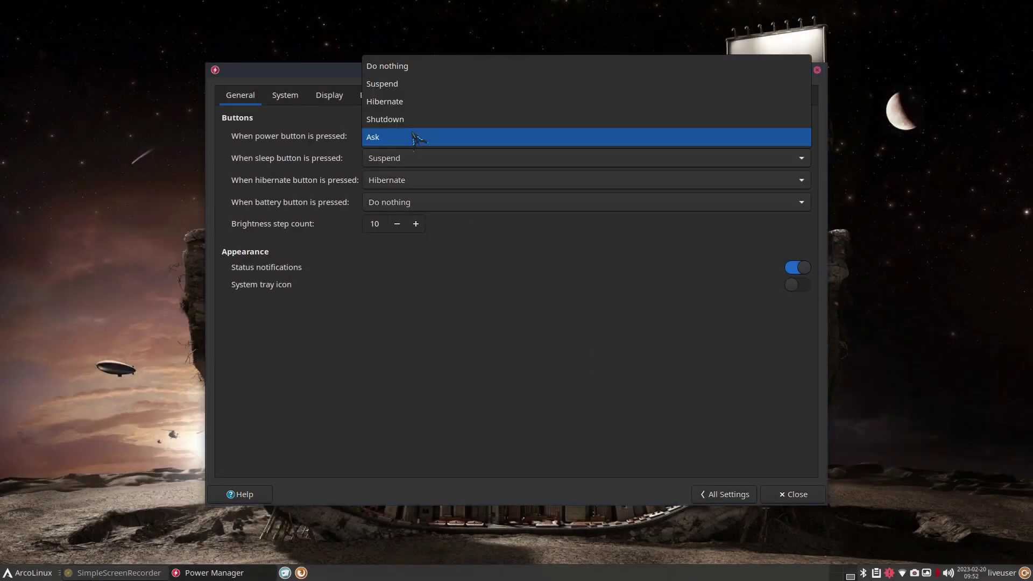
pyautogui.click(419, 120)
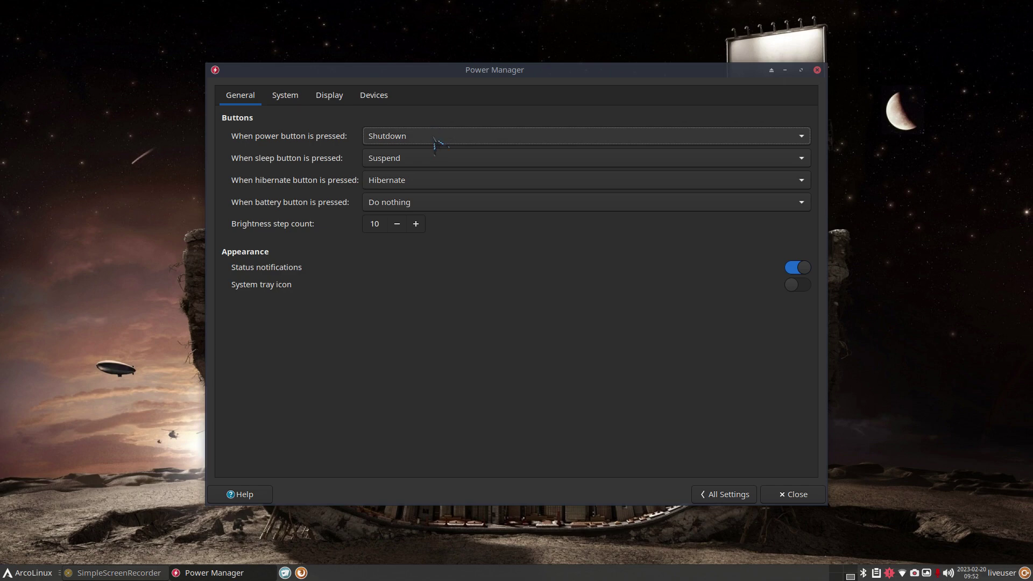
pyautogui.click(54, 572)
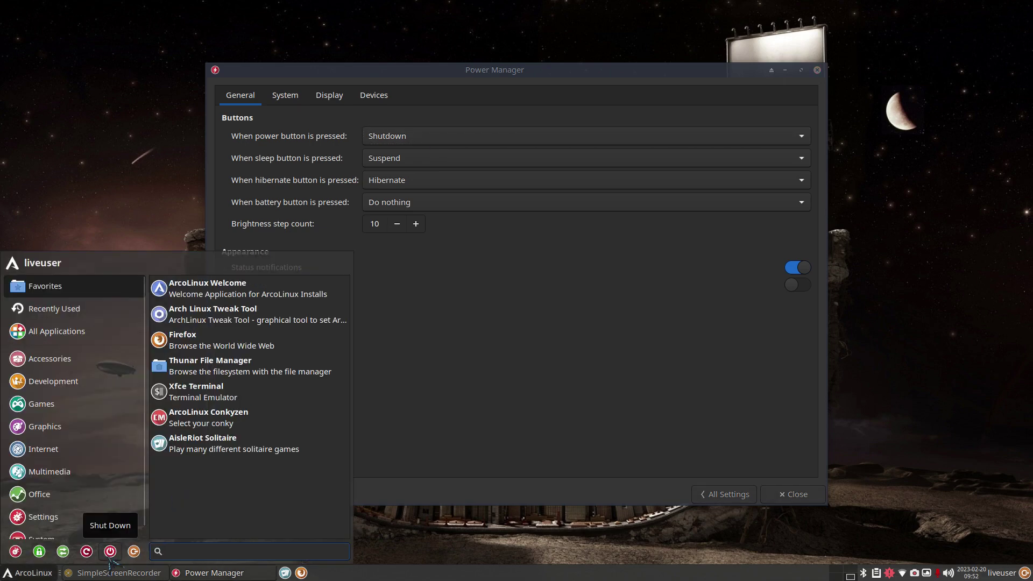
pyautogui.click(540, 323)
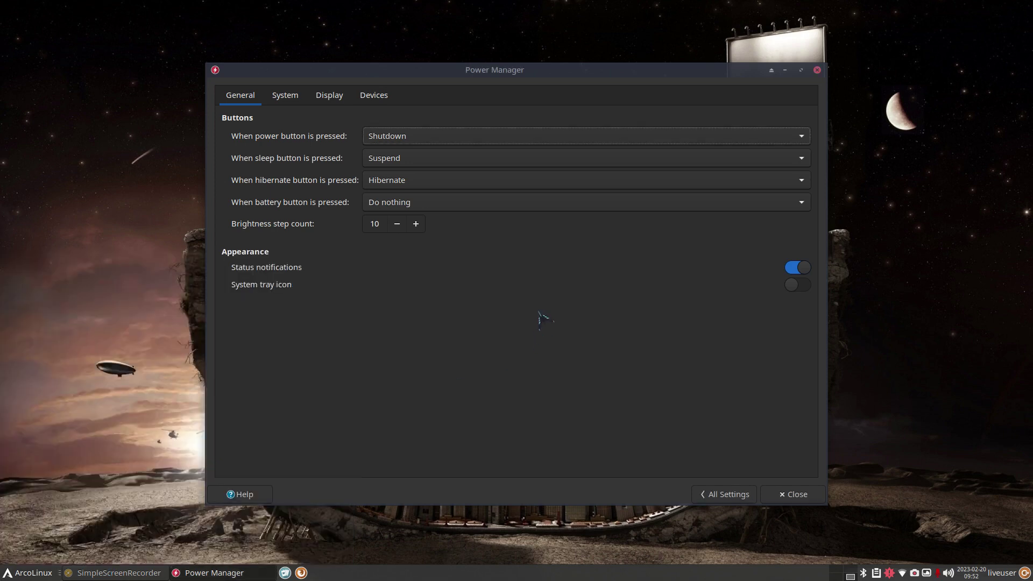
# Set the power button action to Ask and return to all settings
pyautogui.click(439, 139)
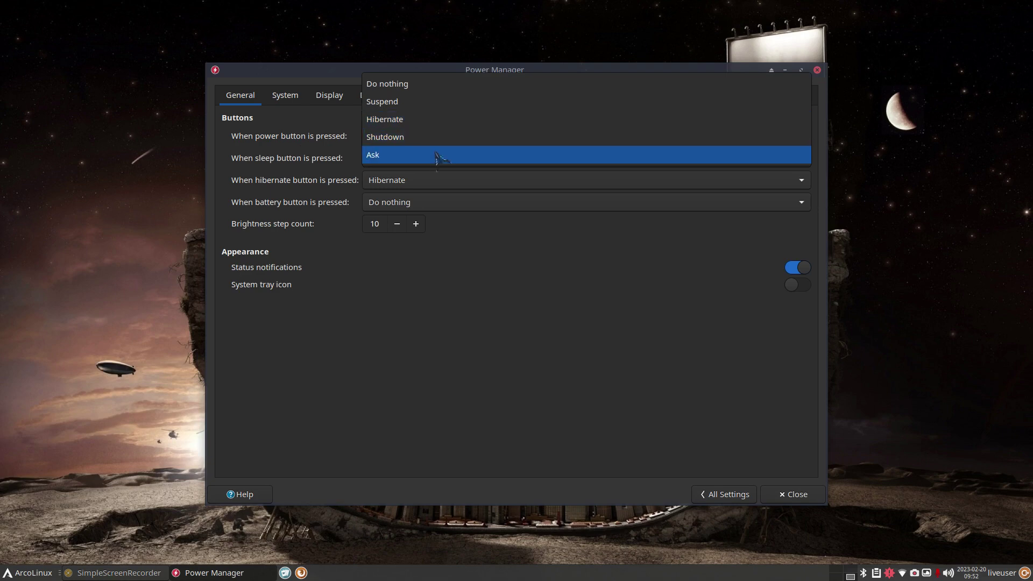
pyautogui.click(438, 155)
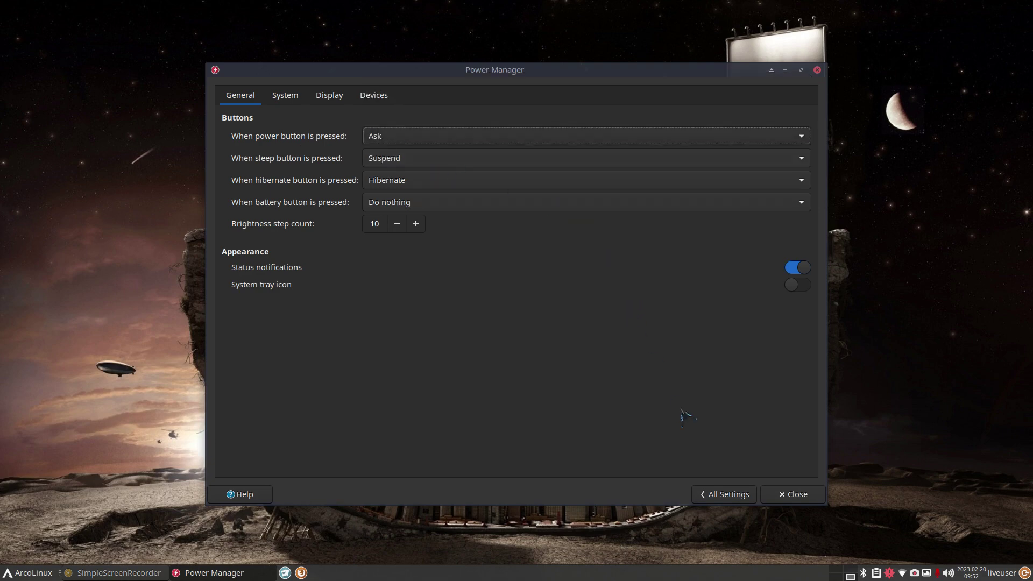
pyautogui.click(724, 494)
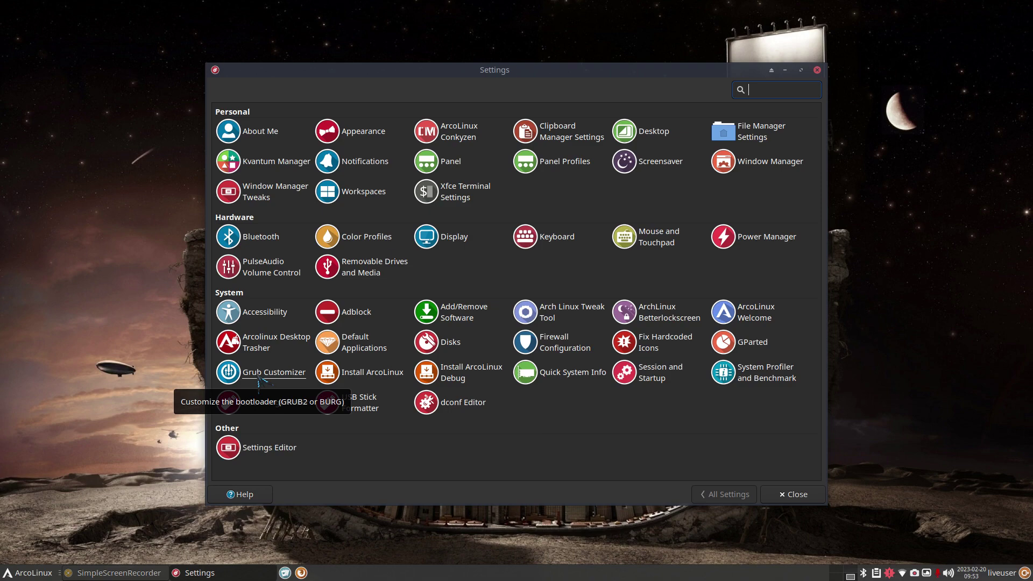
# Open Quick System Info, view its hardware report from the beginning, and close it
pyautogui.click(575, 373)
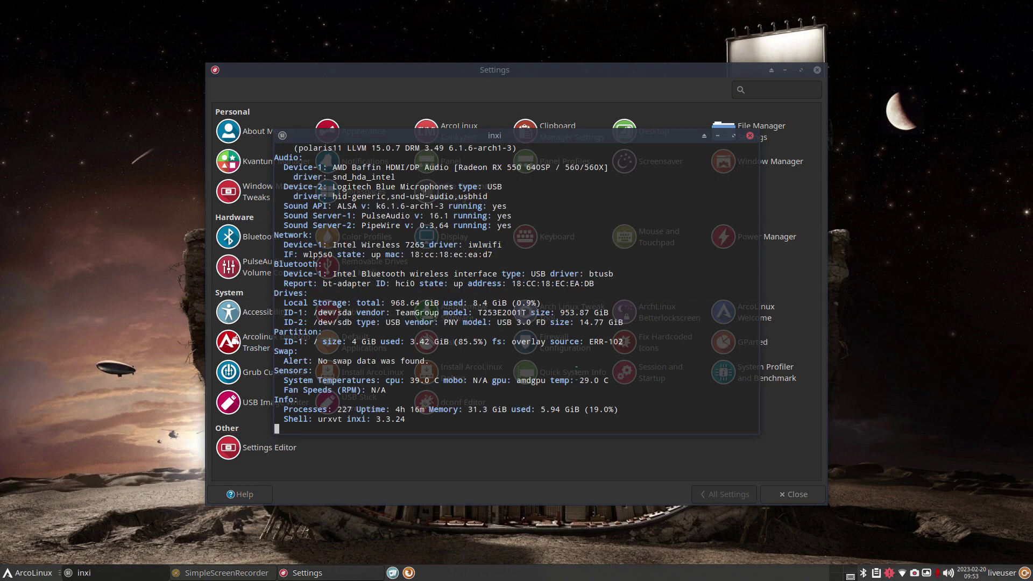
pyautogui.scroll(4, 517, 285)
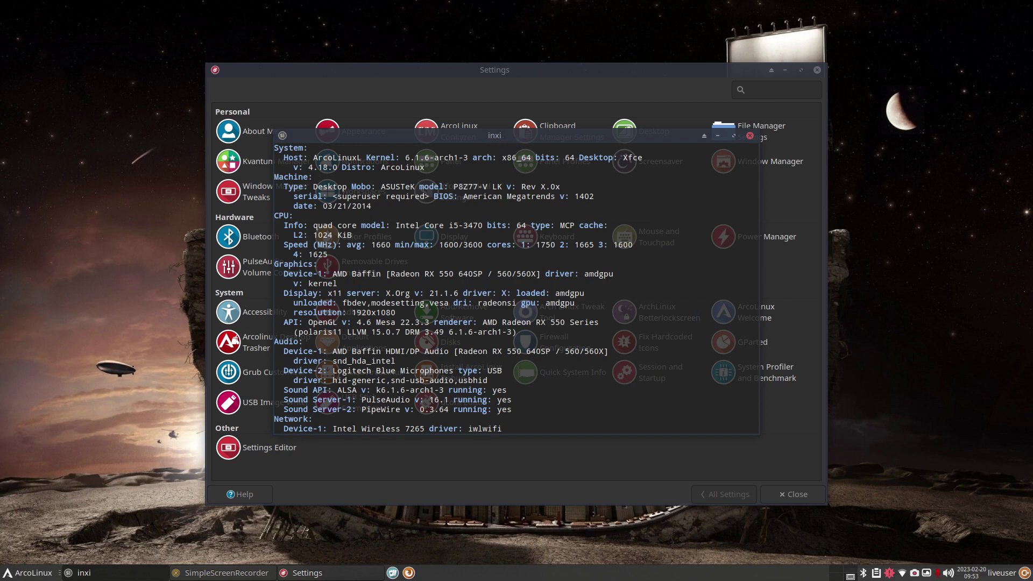
pyautogui.click(751, 136)
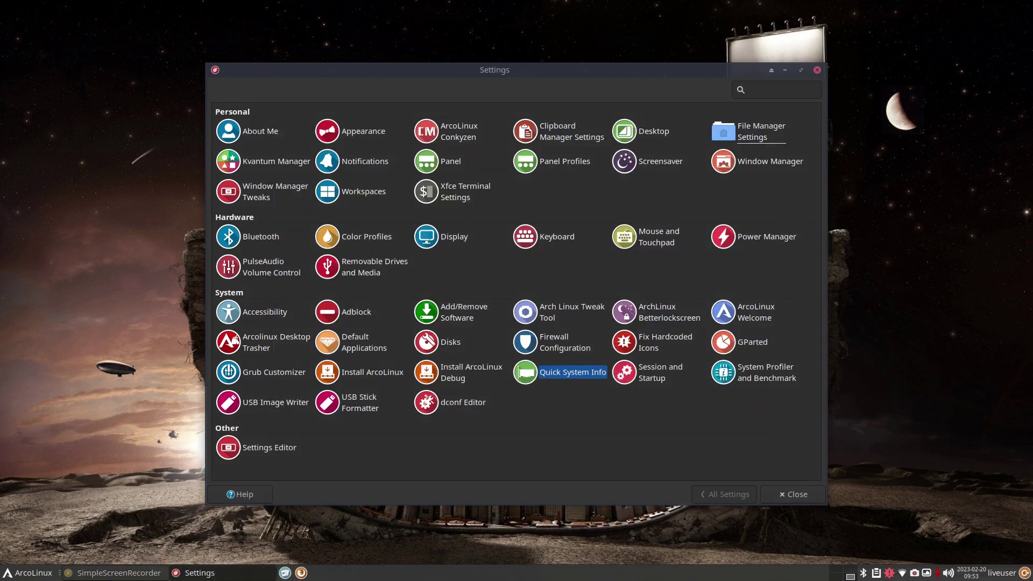
# Run inxi -Fxz in a new Xfce Terminal and place the terminal and Settings windows side by side
pyautogui.click(38, 573)
pyautogui.click(216, 391)
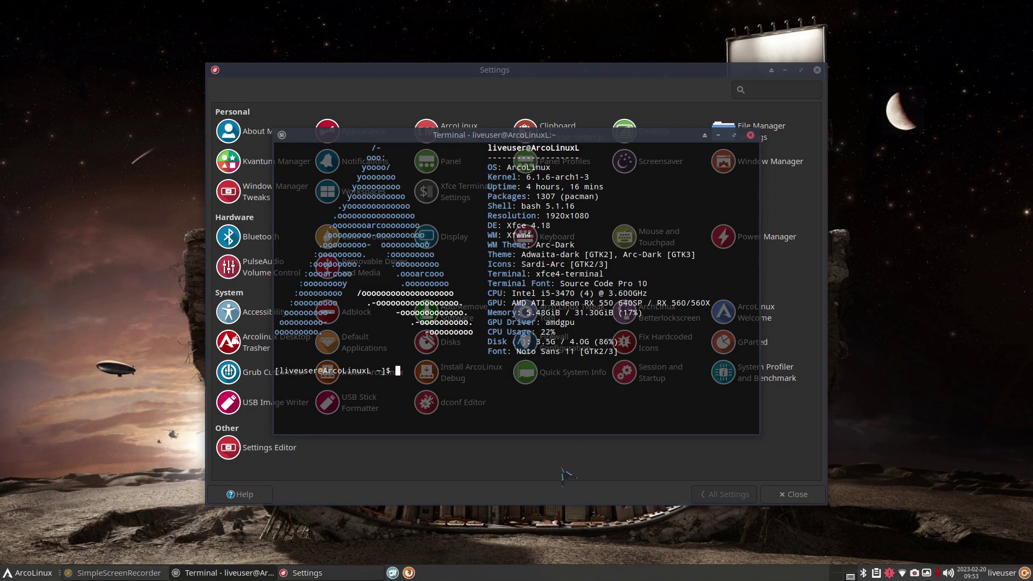
pyautogui.write('inxi -Fxz')
pyautogui.press('Return')
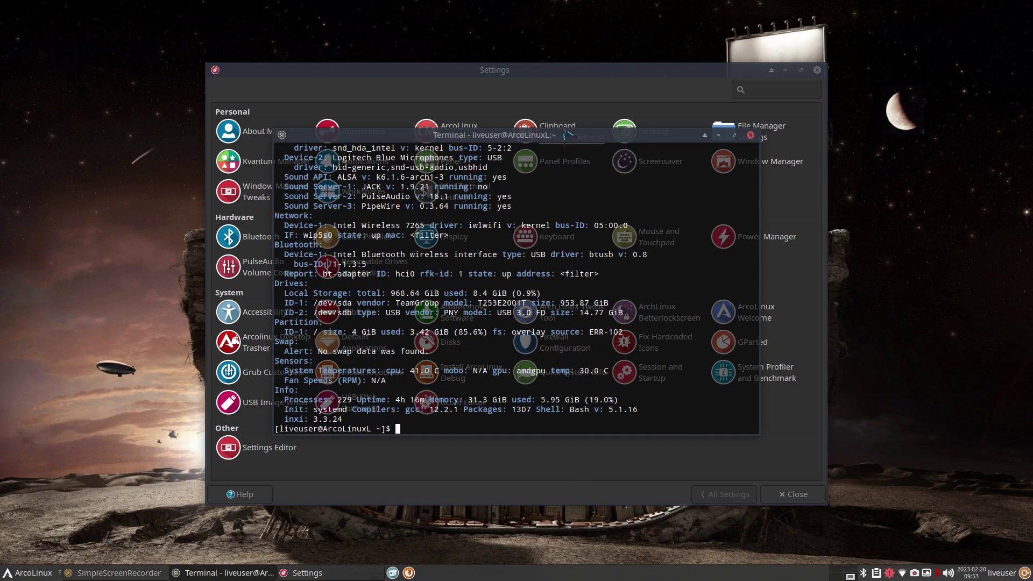
pyautogui.moveTo(560, 135); pyautogui.dragTo(842, 112)
pyautogui.moveTo(632, 69); pyautogui.dragTo(351, 69)
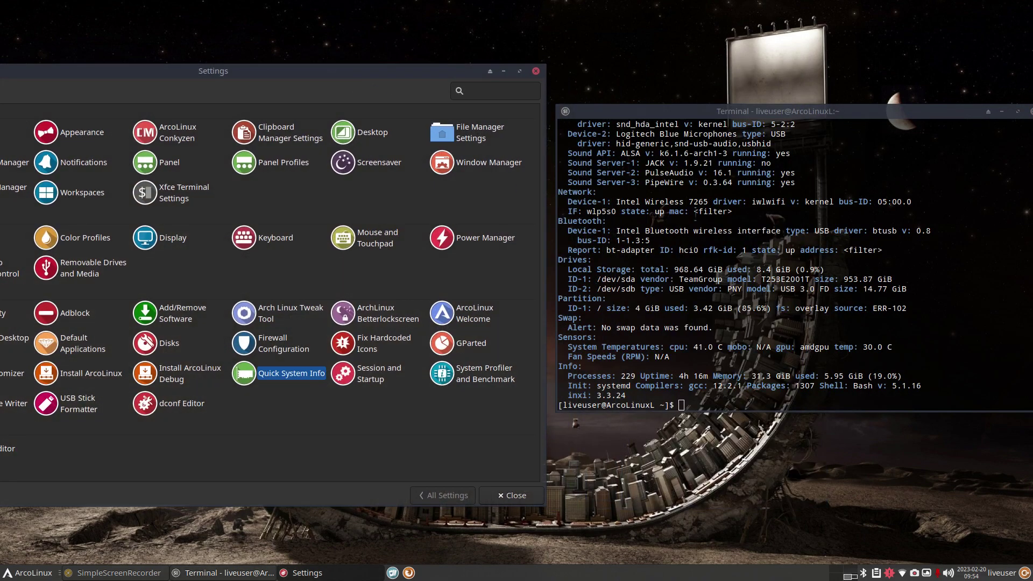
# Review the inxi output from its start, highlighting the inxi -Fxz command and the motherboard model
pyautogui.scroll(10, 741, 265)
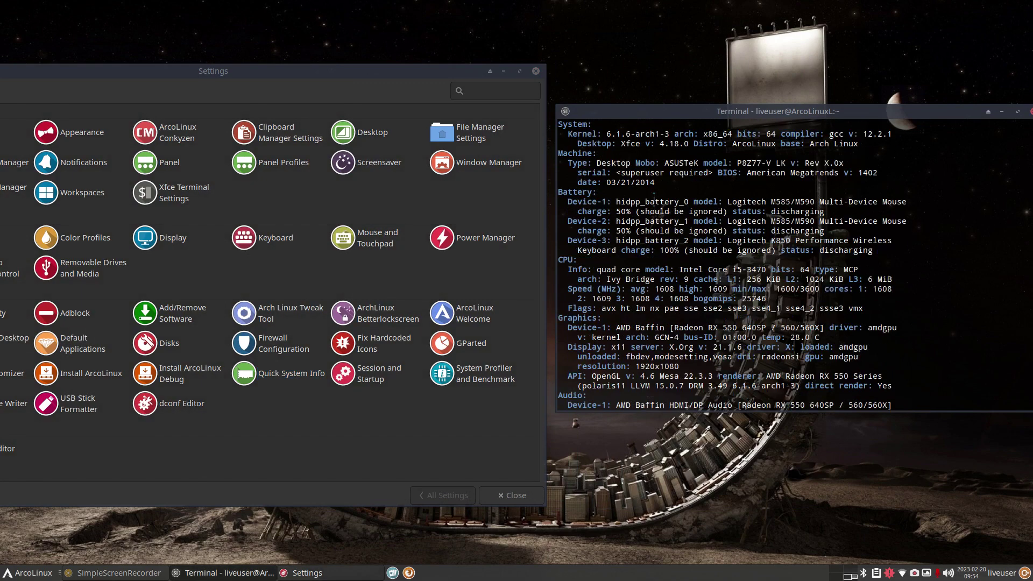
pyautogui.scroll(6, 741, 265)
pyautogui.scroll(-2, 741, 265)
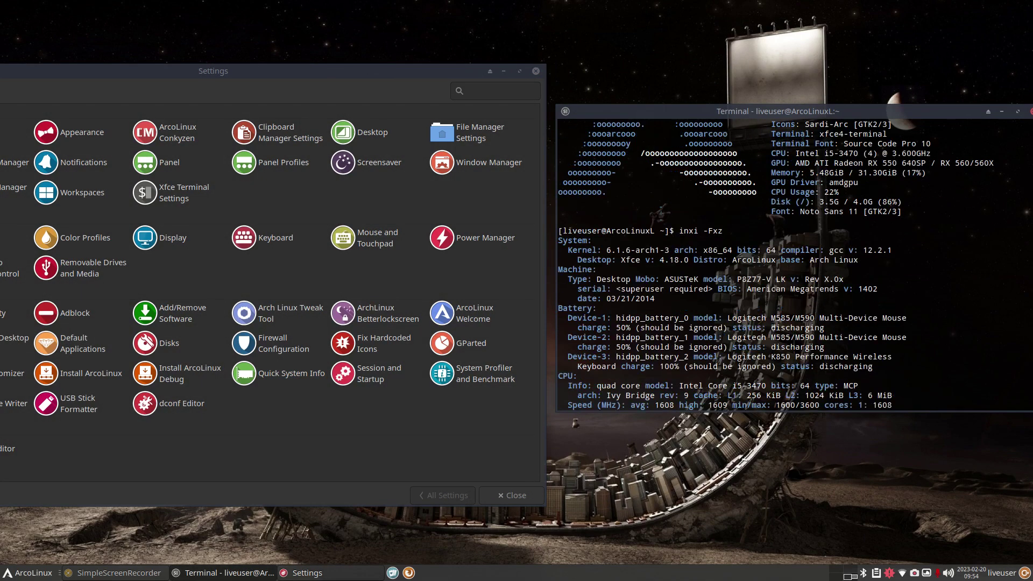
pyautogui.moveTo(677, 230); pyautogui.dragTo(734, 231)
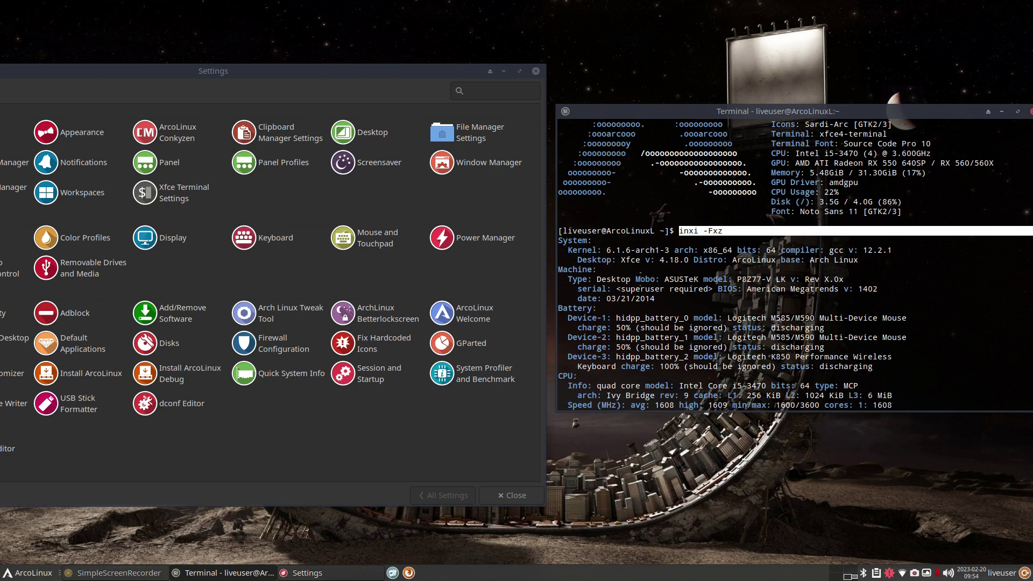
pyautogui.moveTo(665, 279); pyautogui.dragTo(790, 280)
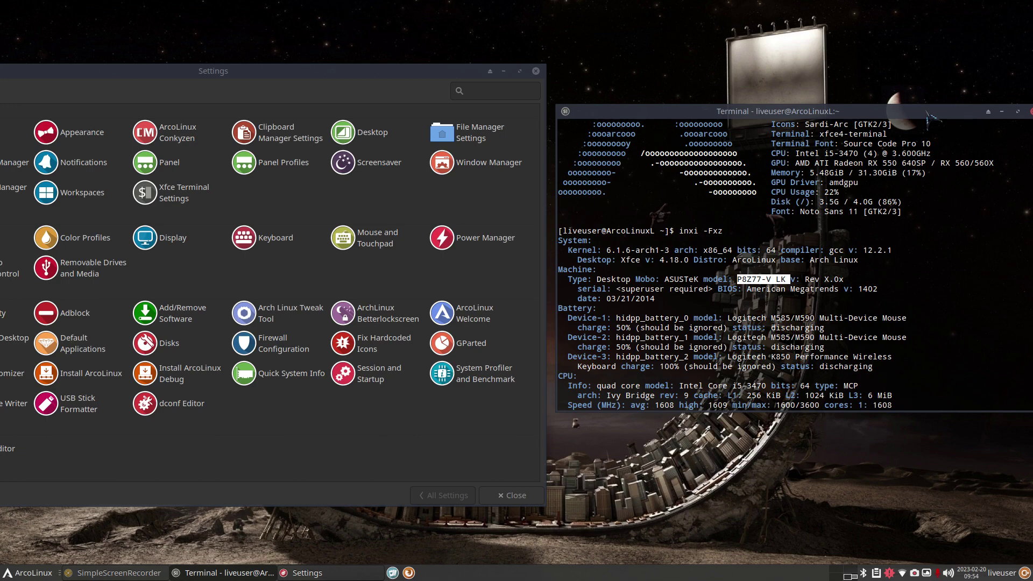
# Close the terminal and move the Settings window back to the middle of the desktop
pyautogui.moveTo(928, 113); pyautogui.dragTo(860, 113)
pyautogui.click(966, 112)
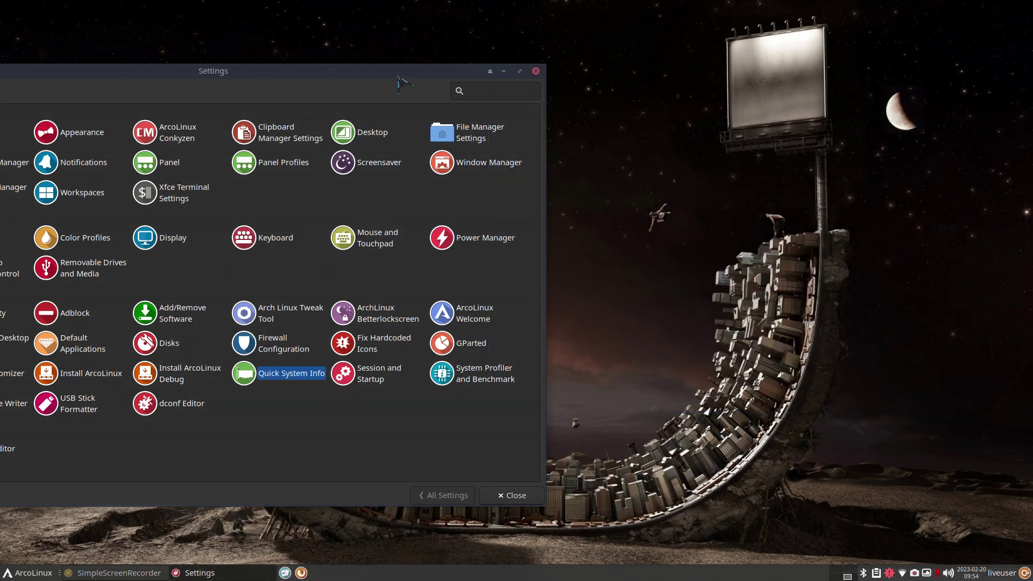
pyautogui.moveTo(400, 75); pyautogui.dragTo(724, 71)
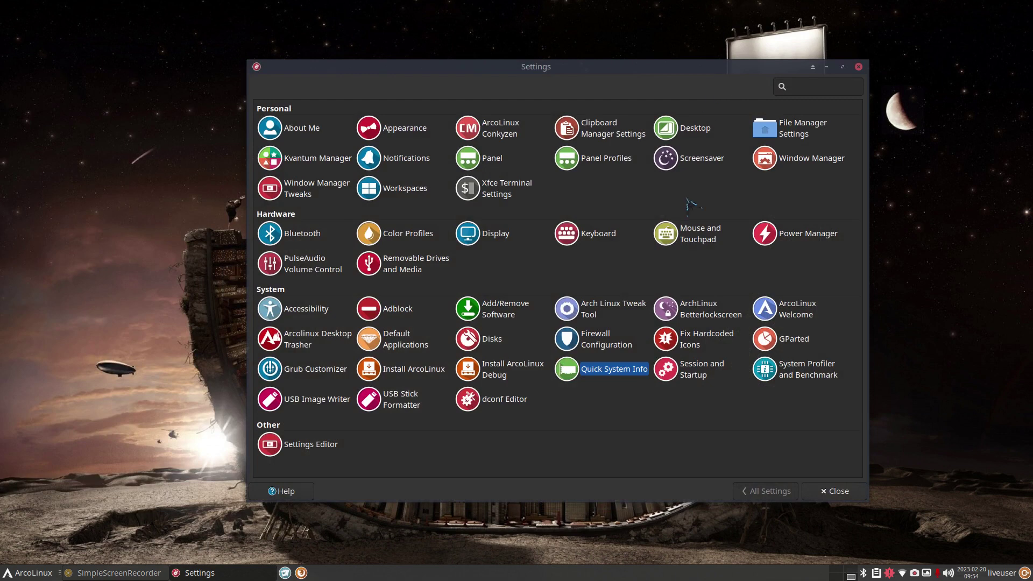
# Open System Profiler and Benchmark, highlight the HardInfo name in its About dialog, and close the dialog
pyautogui.click(796, 375)
pyautogui.click(796, 371)
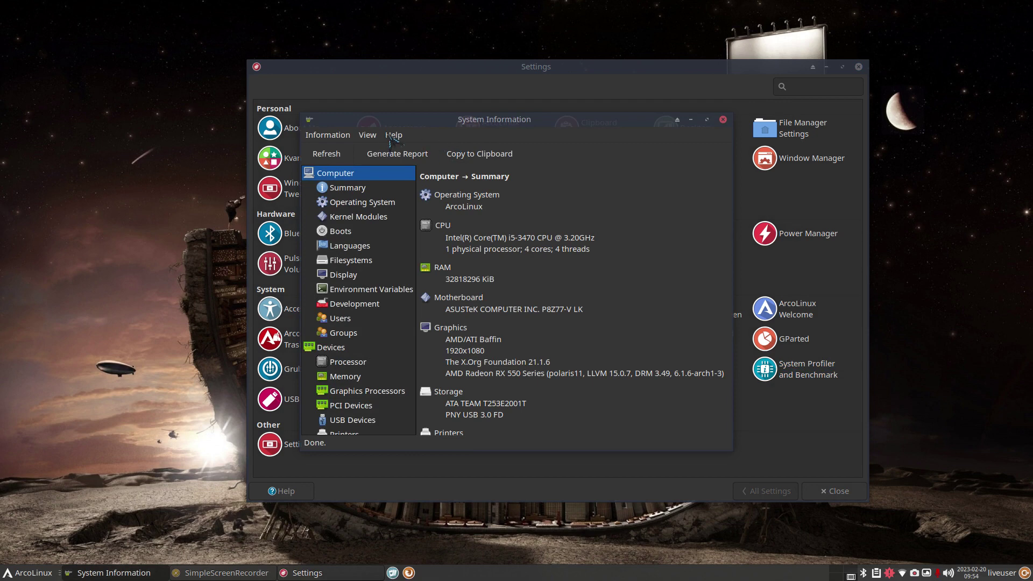
pyautogui.click(393, 135)
pyautogui.click(427, 200)
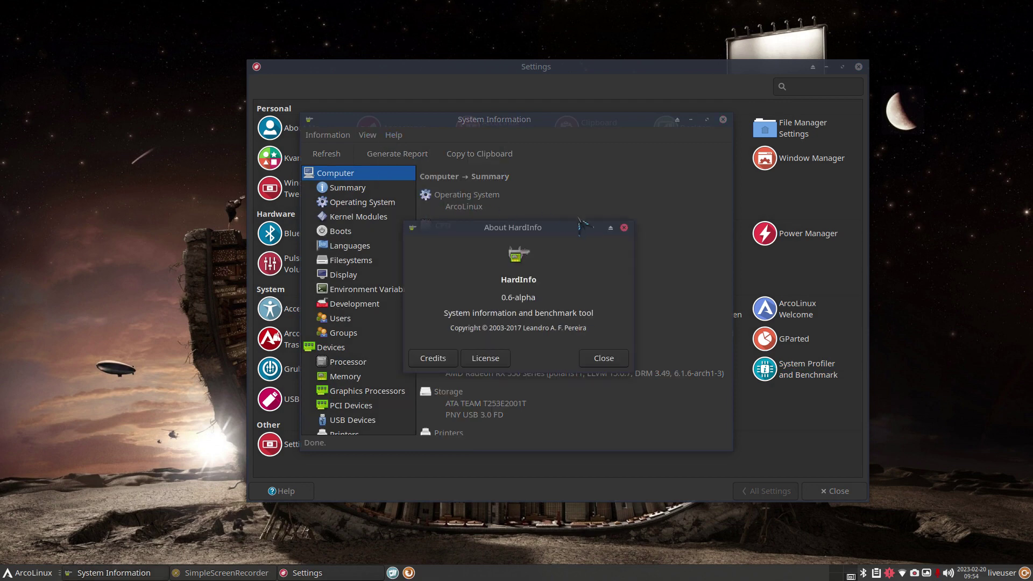
pyautogui.moveTo(501, 280); pyautogui.dragTo(537, 280)
pyautogui.click(598, 358)
# Search the application menu for "sy", then dismiss the menu and return to the Settings window
pyautogui.click(31, 574)
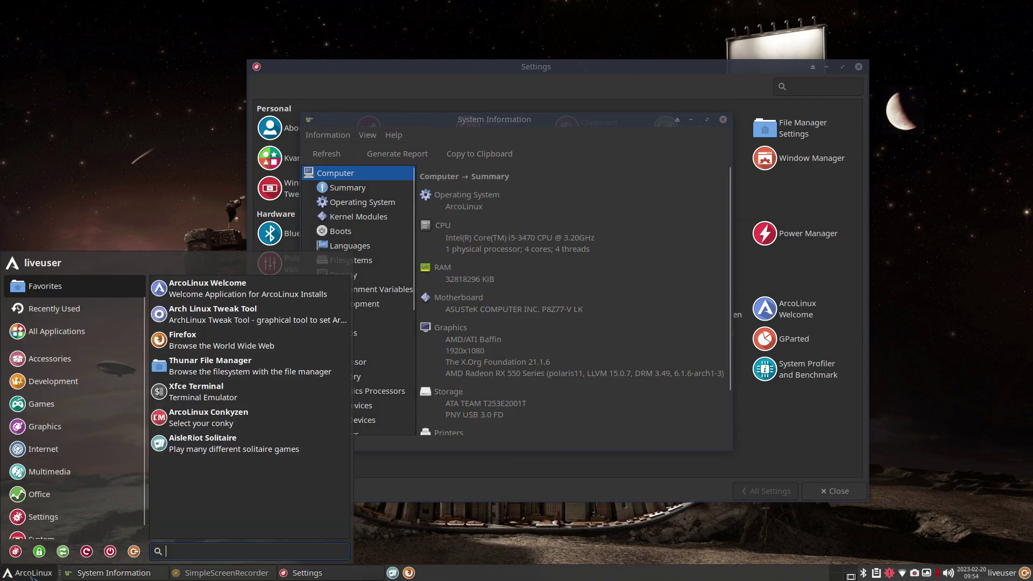
pyautogui.write('s')
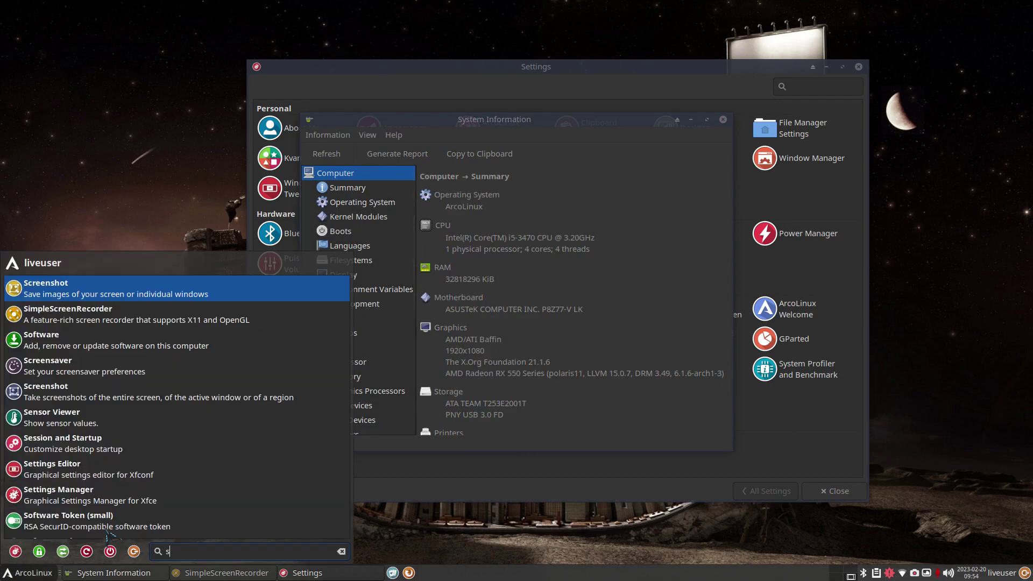
pyautogui.write('y')
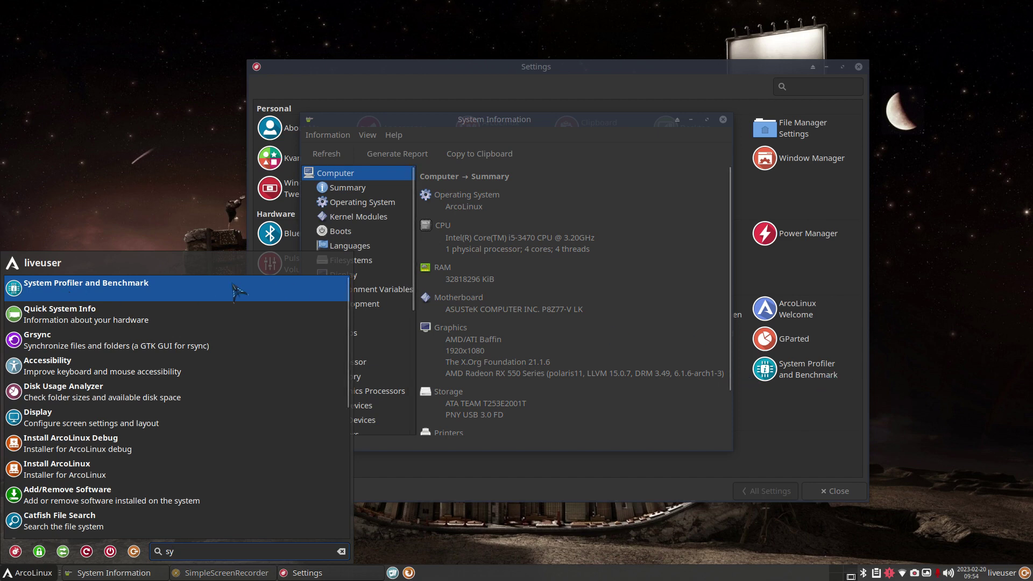
pyautogui.click(818, 377)
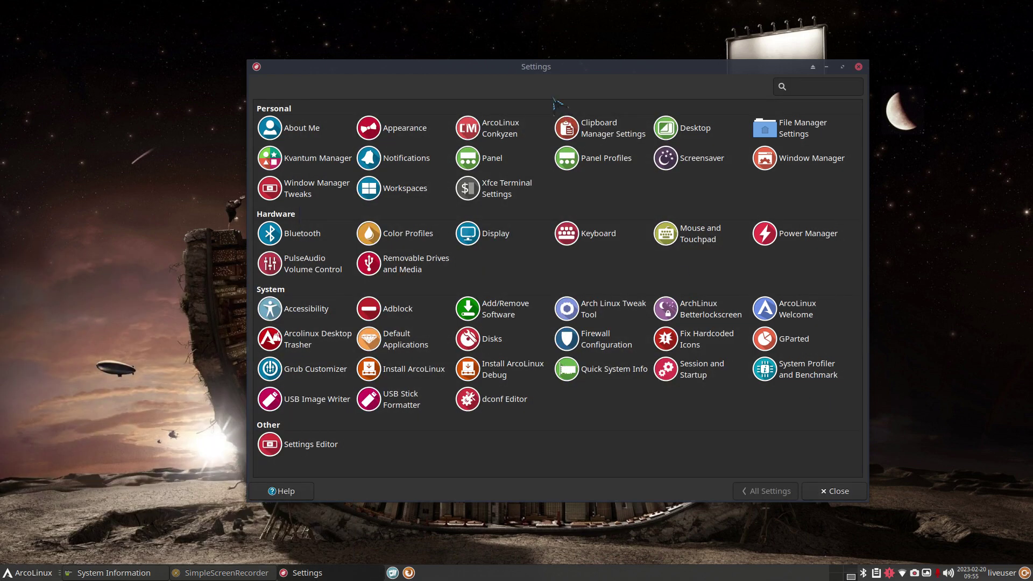
# Open System Profiler and Benchmark again, highlight the name in its About HardInfo dialog, and close the dialog and the new window
pyautogui.click(814, 377)
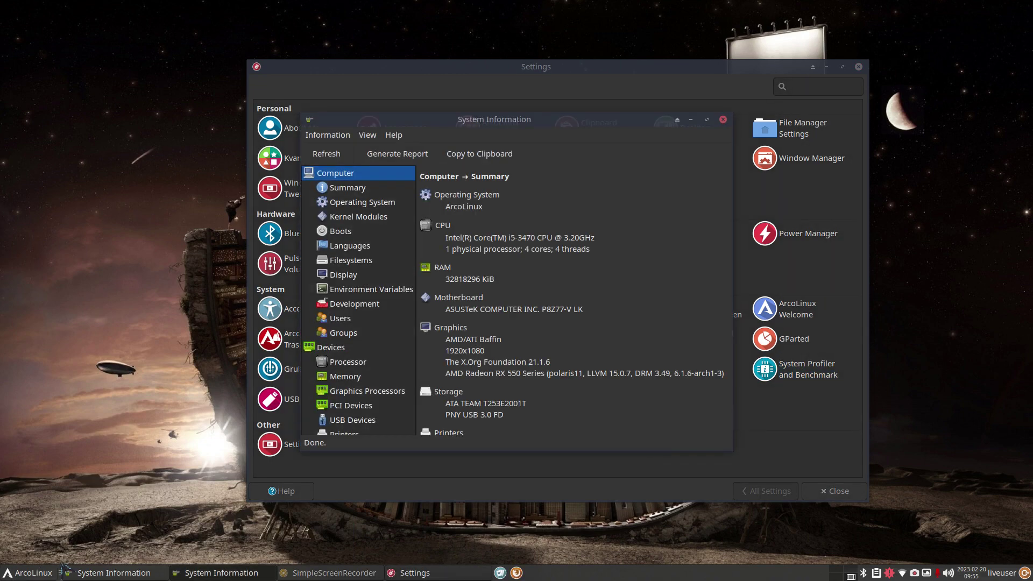
pyautogui.click(395, 136)
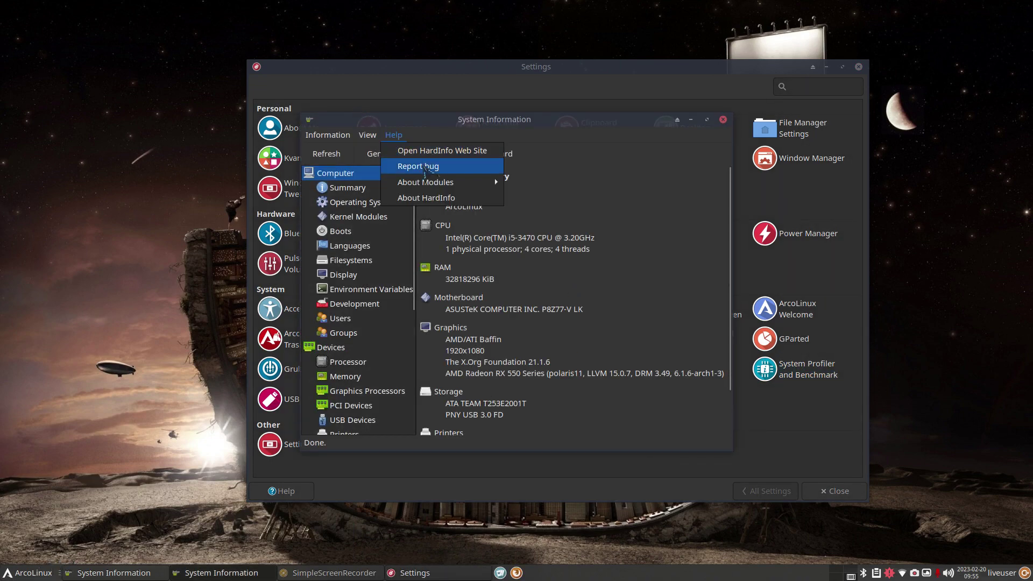
pyautogui.click(431, 198)
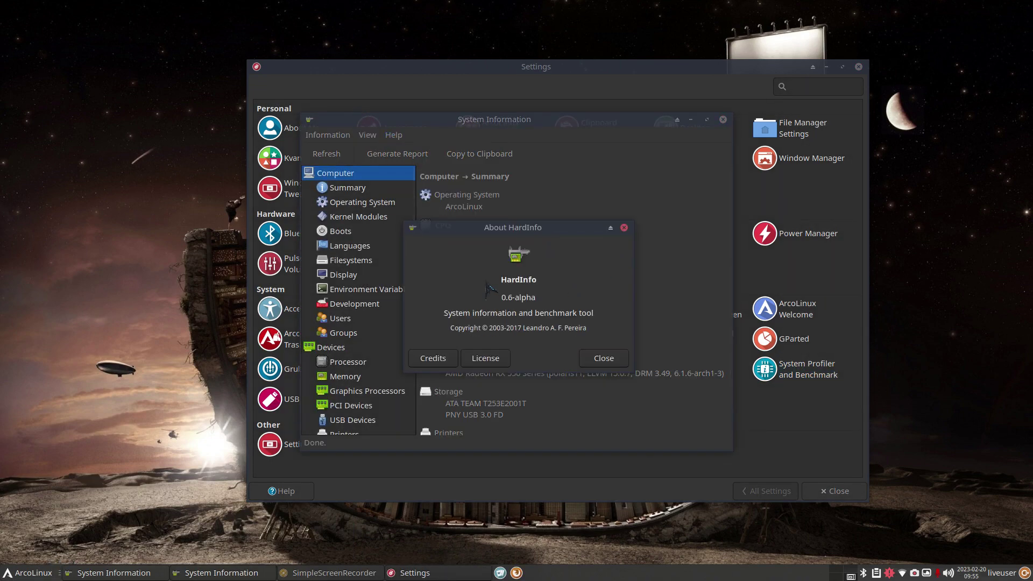
pyautogui.moveTo(501, 279); pyautogui.dragTo(537, 279)
pyautogui.click(610, 360)
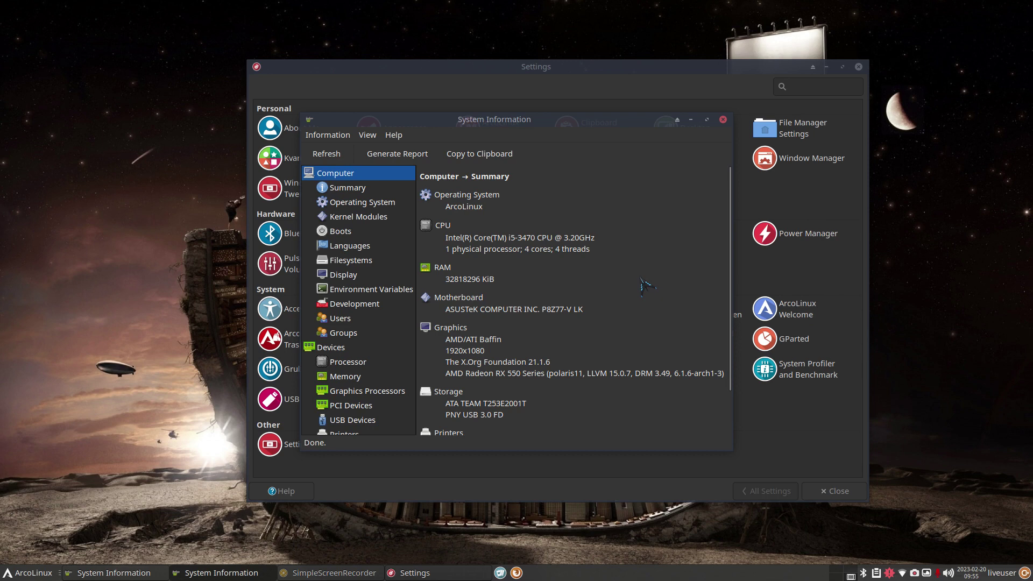
pyautogui.click(723, 120)
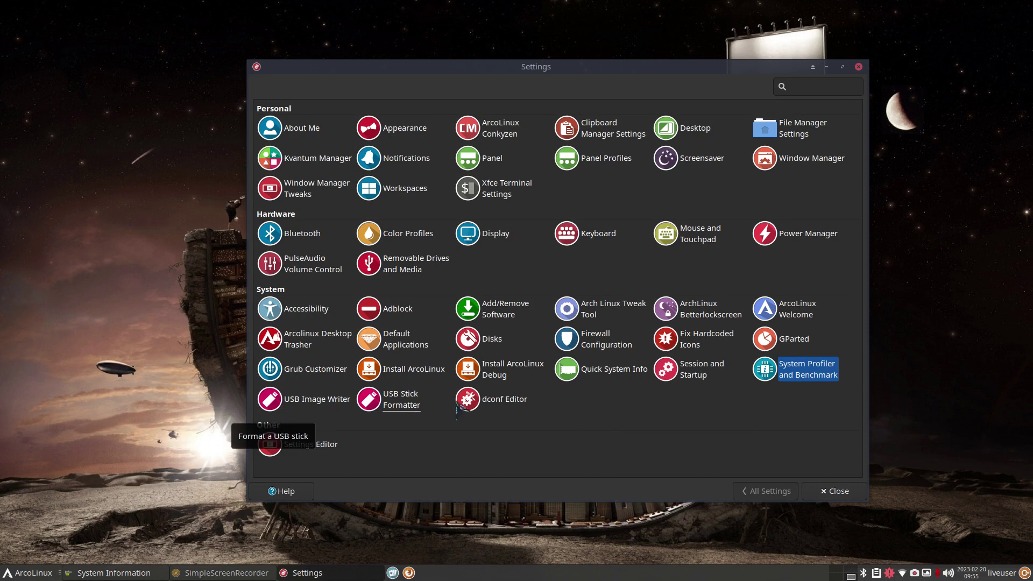
# Close the Settings and System Information windows and open the dialog for creating a URL link on the desktop
pyautogui.click(859, 66)
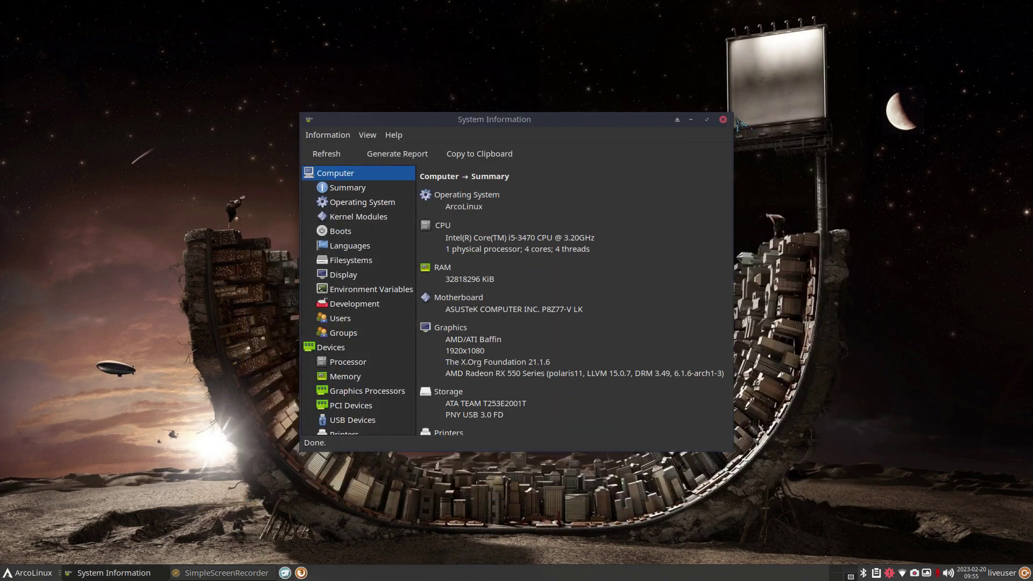
pyautogui.click(722, 118)
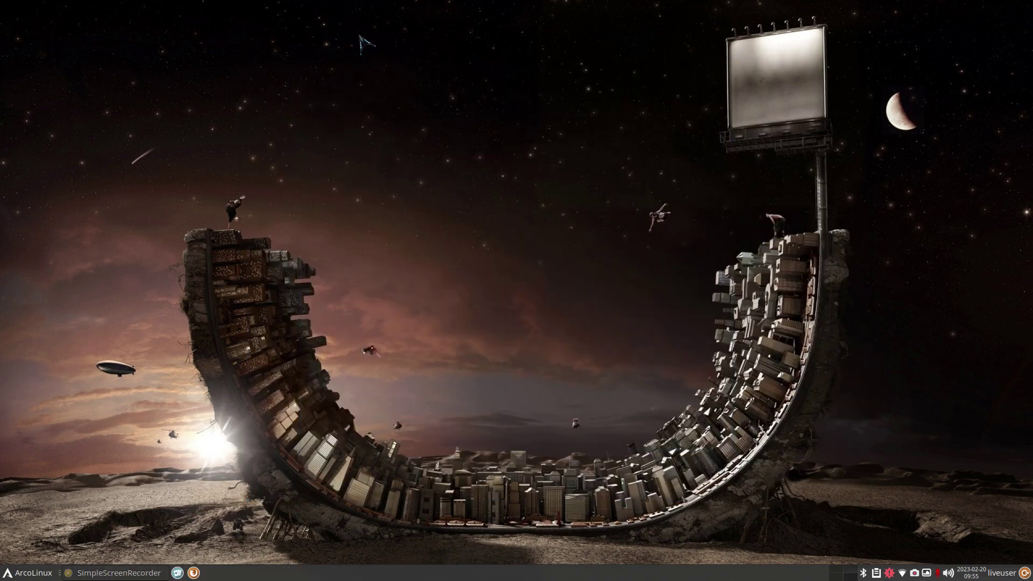
pyautogui.rightClick(347, 21)
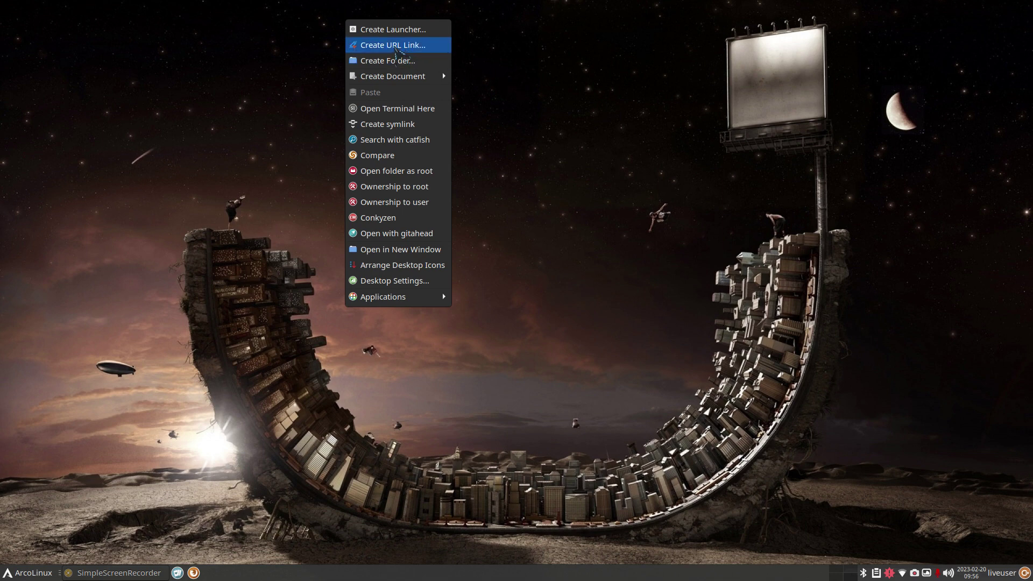
pyautogui.click(397, 48)
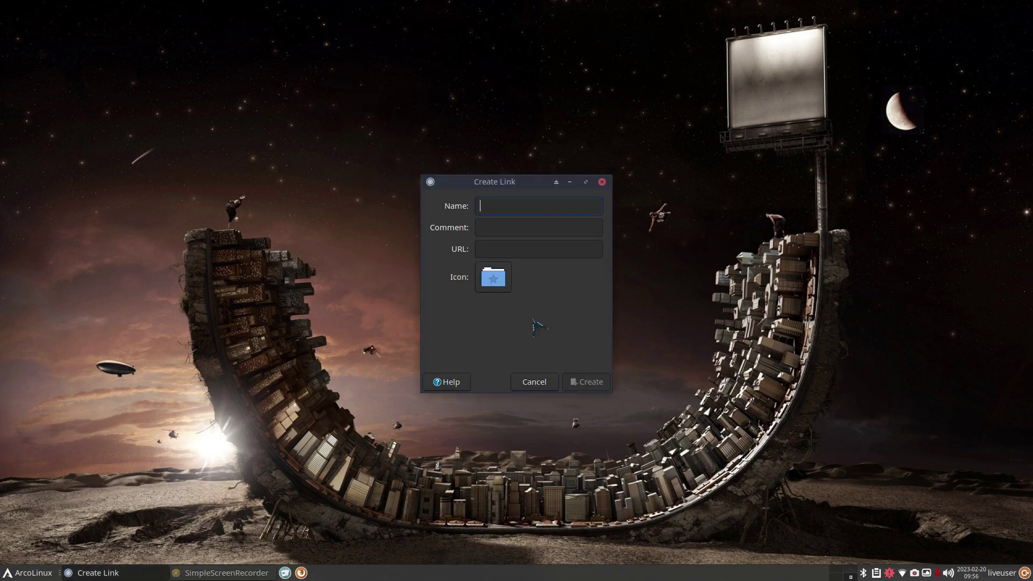
# Switch to Firefox, load the bookmarked Linux for Seniors YouTube channel, and copy its full web address
pyautogui.click(301, 573)
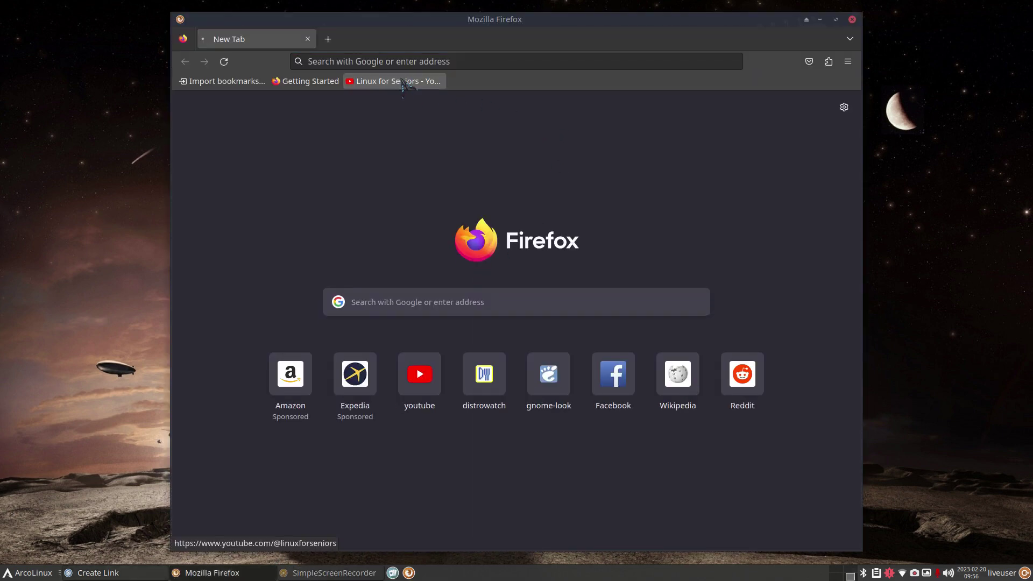
pyautogui.click(388, 80)
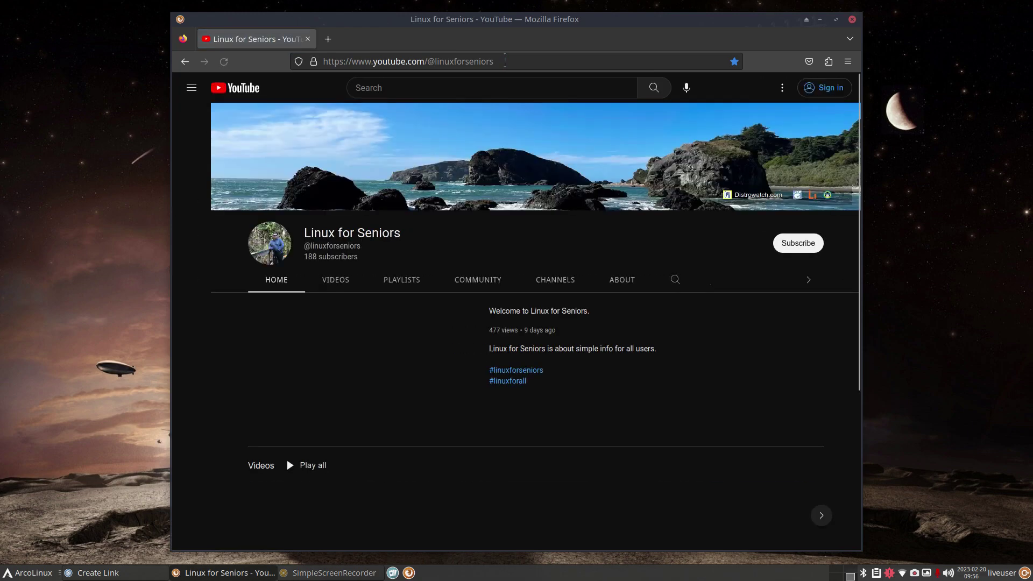
pyautogui.moveTo(504, 61); pyautogui.dragTo(349, 62)
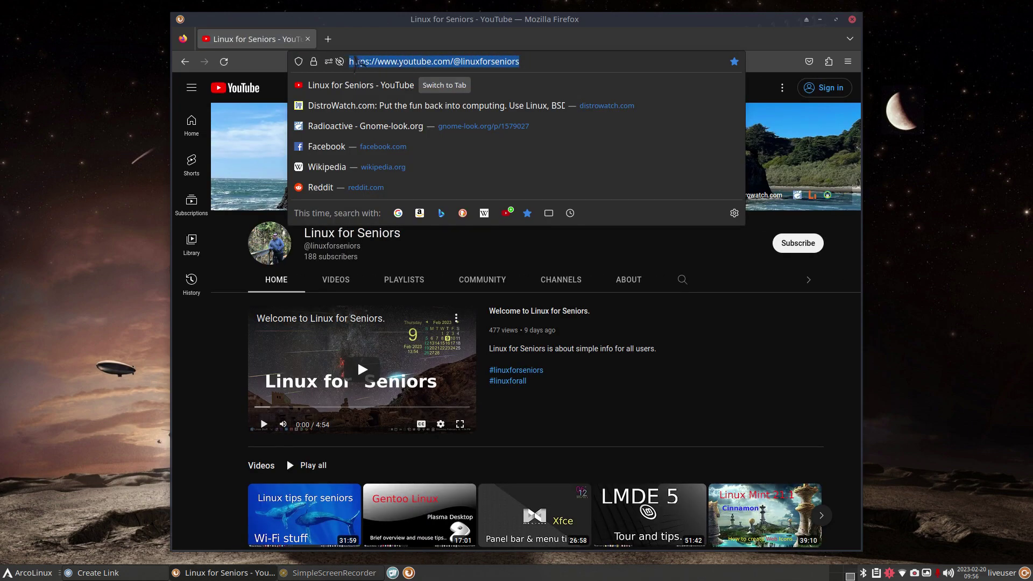
pyautogui.rightClick(375, 62)
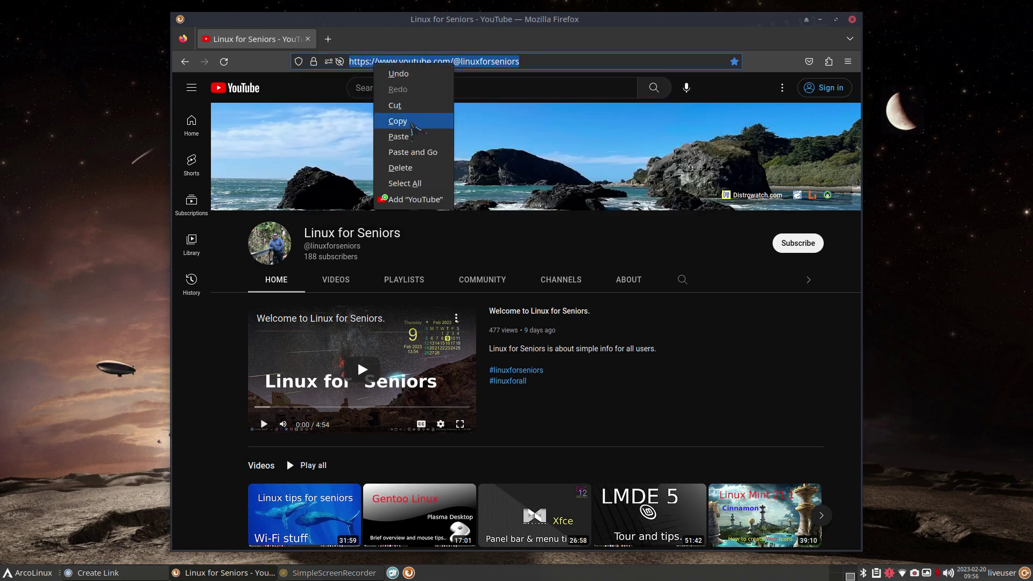
pyautogui.click(412, 125)
# Minimize Firefox and paste the copied channel address as the new link's URL
pyautogui.click(821, 20)
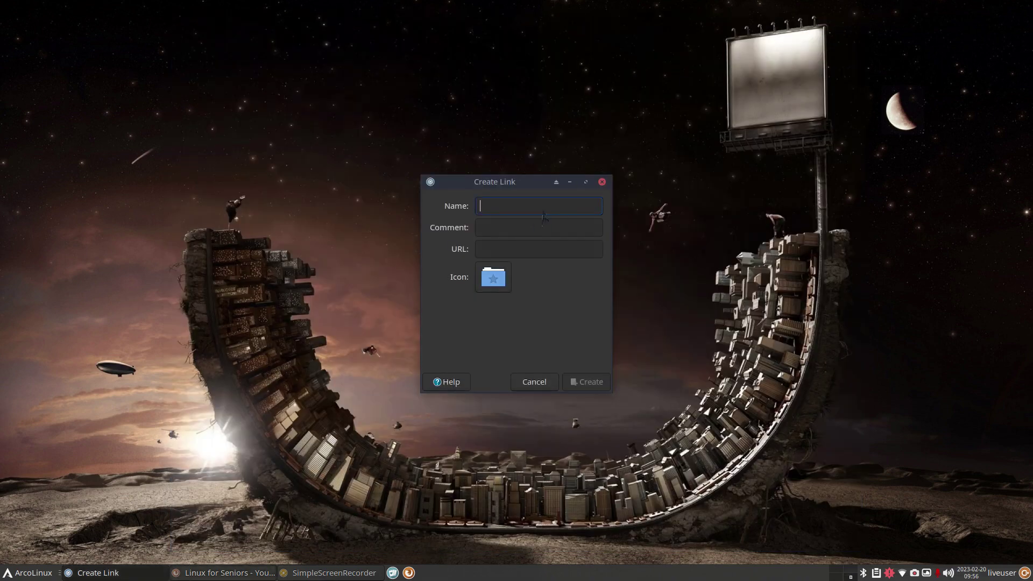
pyautogui.rightClick(497, 247)
pyautogui.click(533, 285)
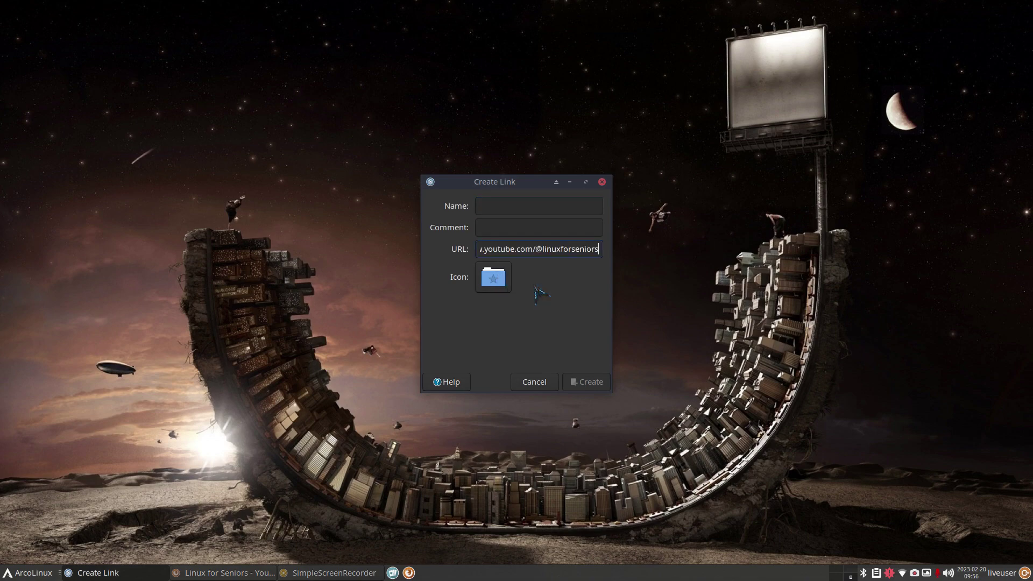
# Close Firefox and name the new link "Linux for Seniors" with the comment "fun site"
pyautogui.click(275, 574)
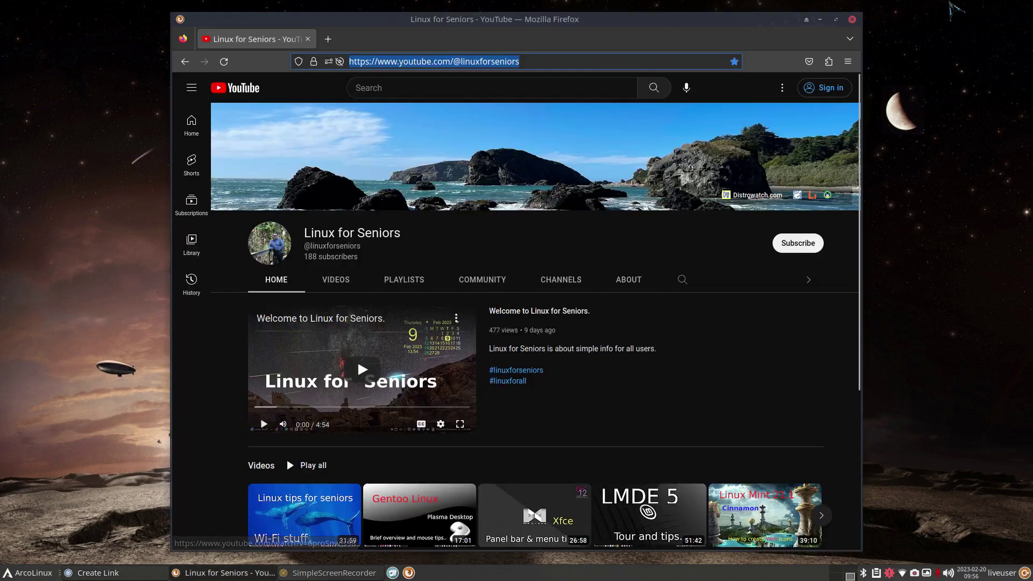
pyautogui.click(853, 19)
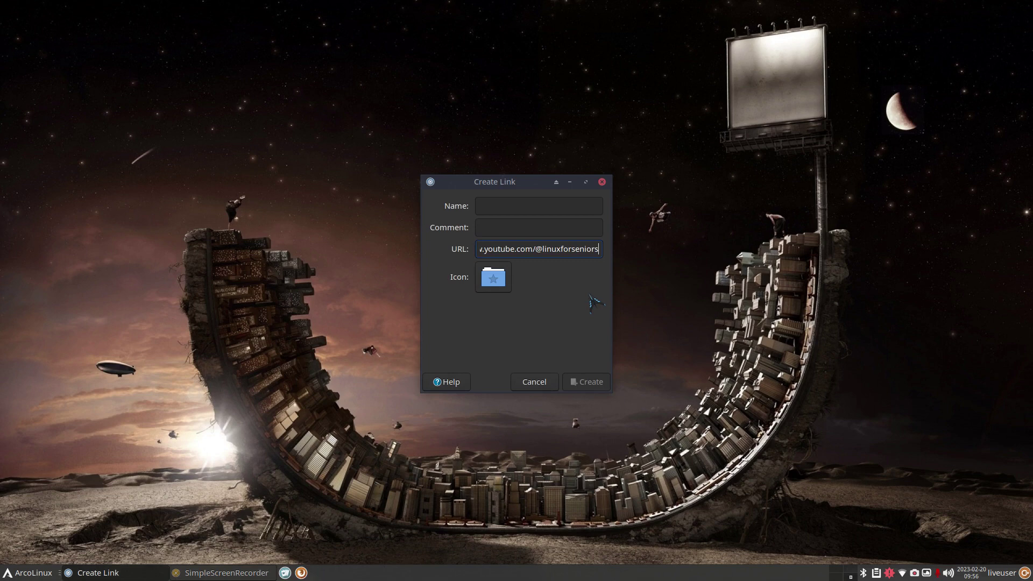
pyautogui.click(510, 206)
pyautogui.write('Linux for Seniors')
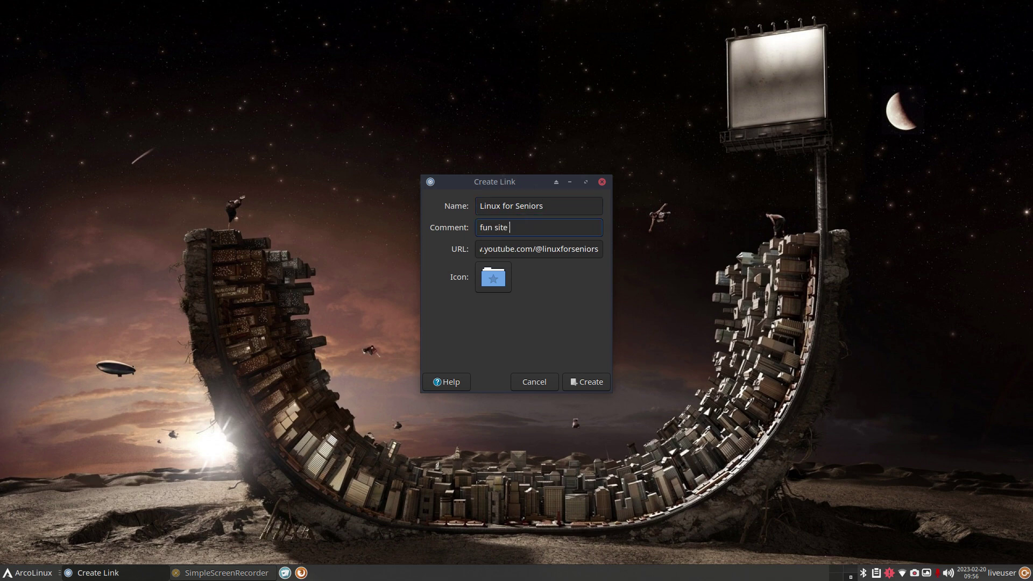
# Choose the uzbl icon for the link and create it on the desktop
pyautogui.click(493, 274)
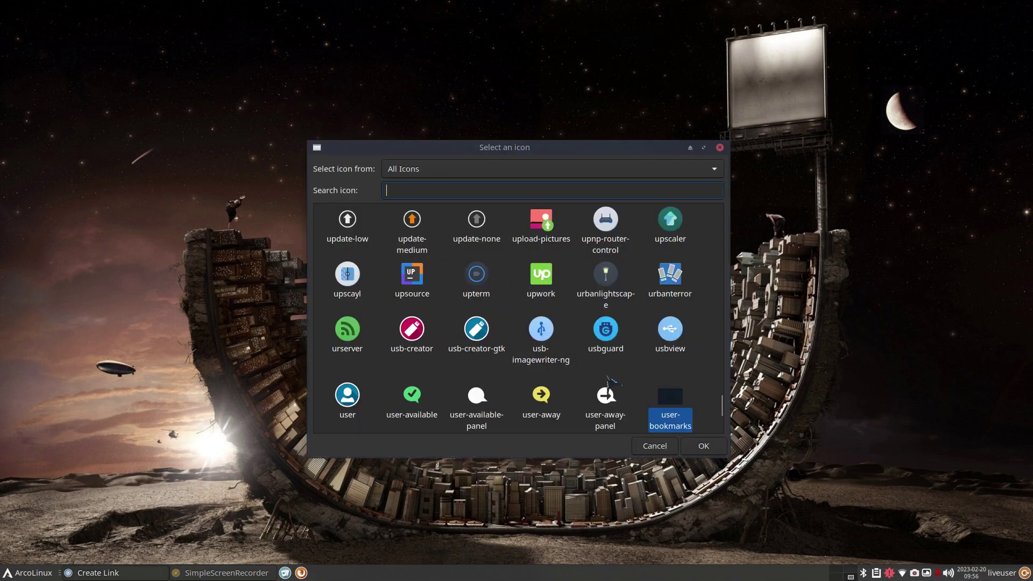
pyautogui.scroll(-6, 575, 415)
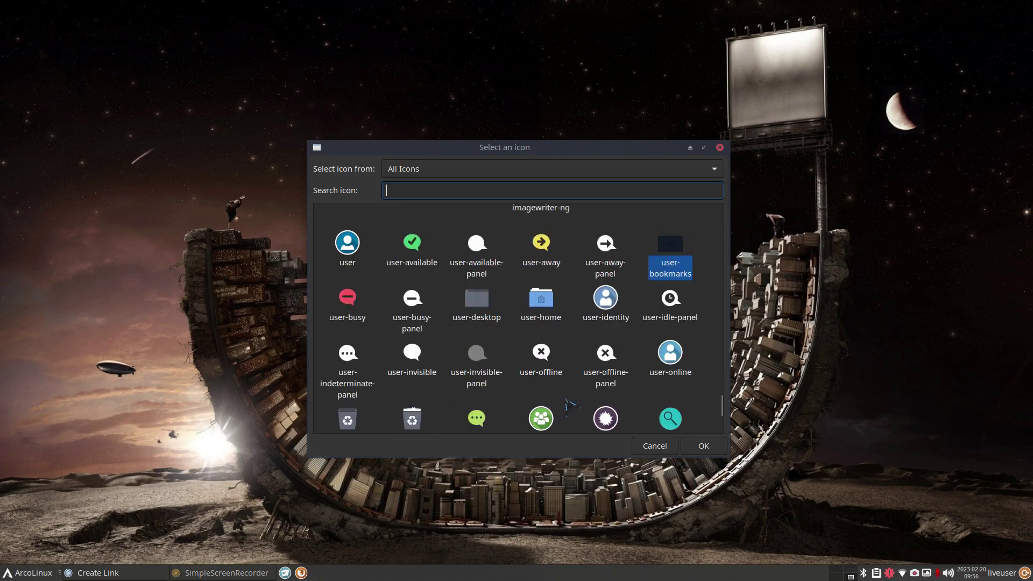
pyautogui.scroll(-1, 570, 405)
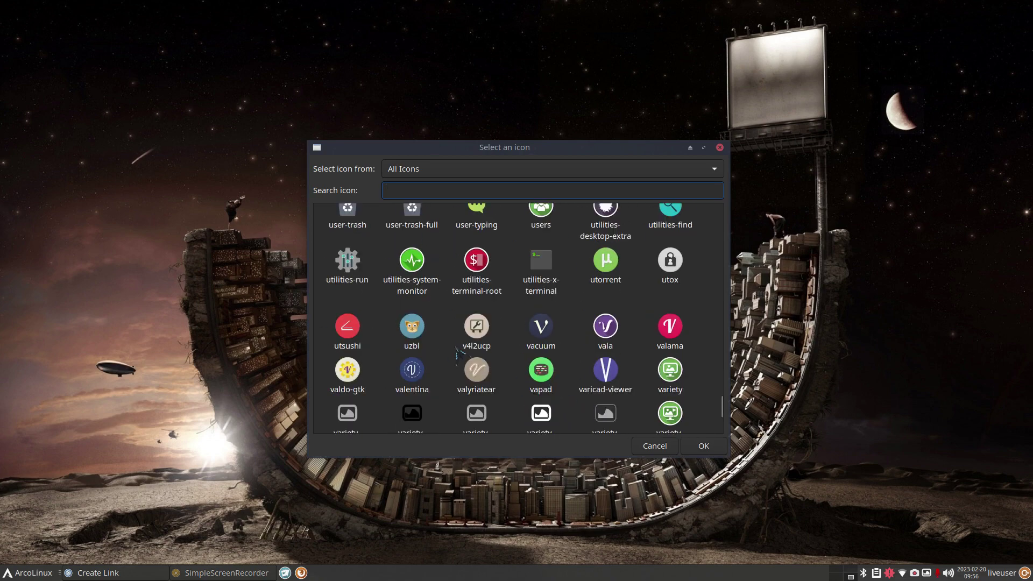
pyautogui.click(412, 327)
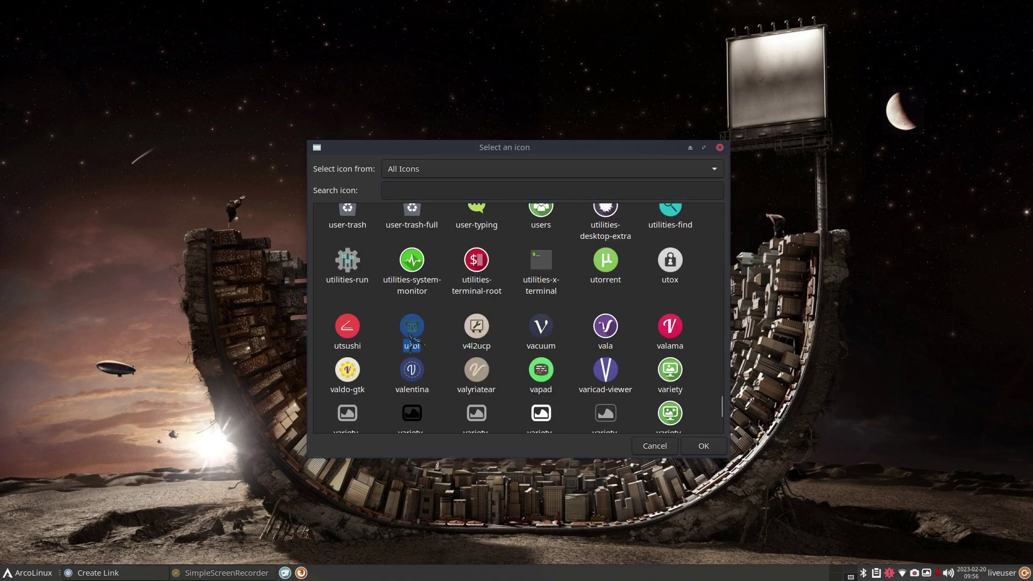
pyautogui.click(703, 446)
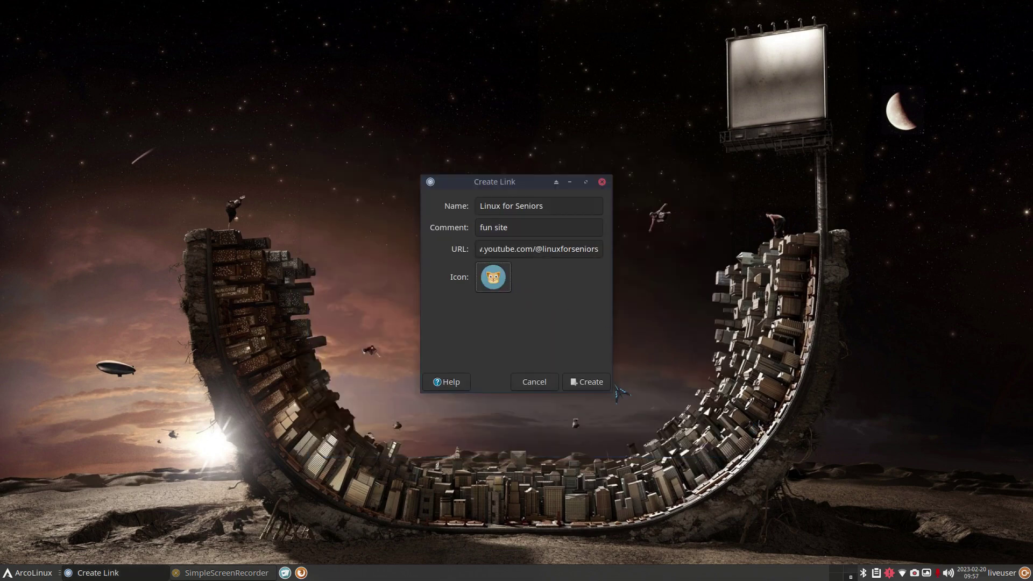
pyautogui.click(589, 382)
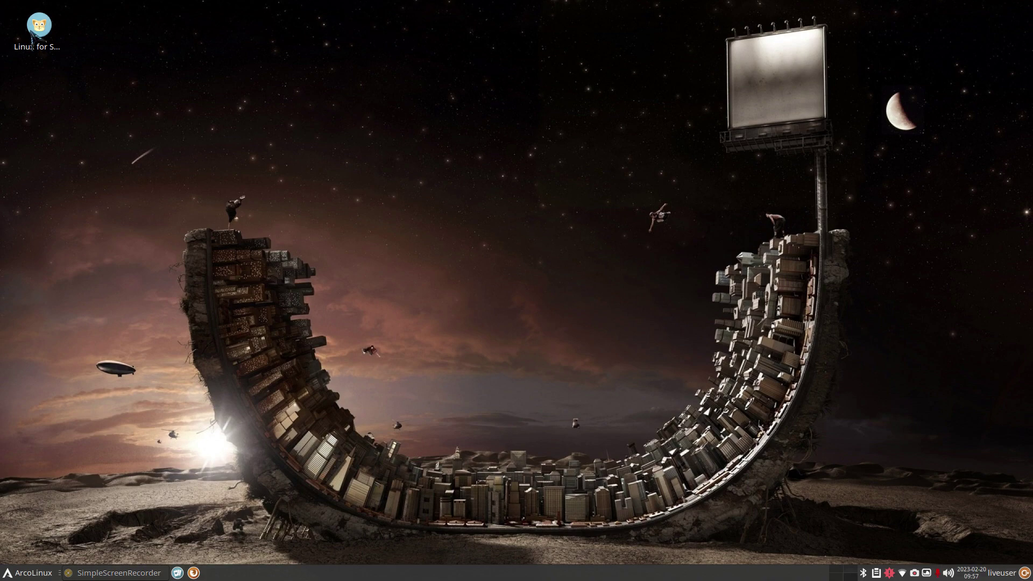
# Test the new desktop link by opening it, and close the browser window
pyautogui.doubleClick(35, 28)
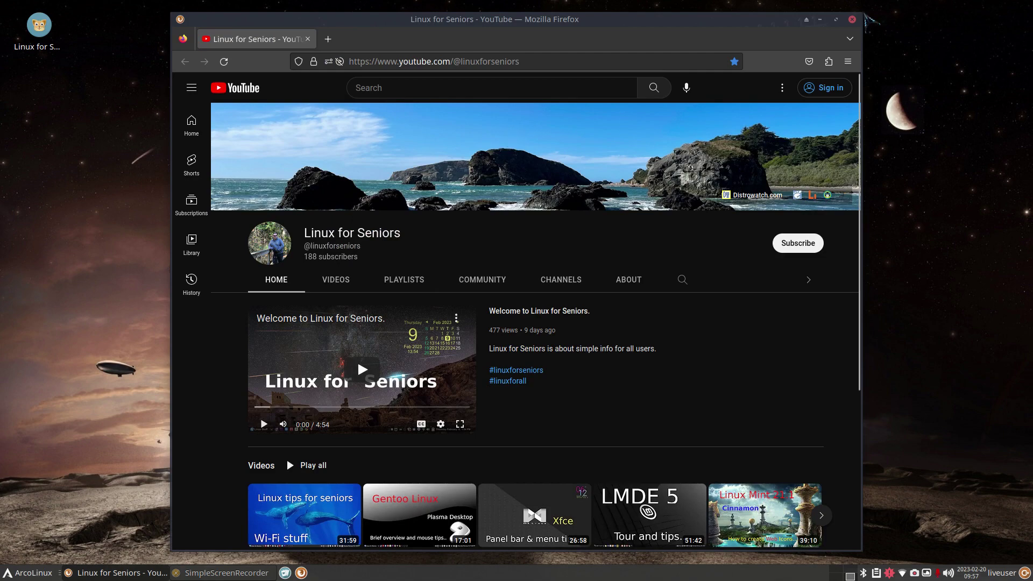
pyautogui.click(853, 19)
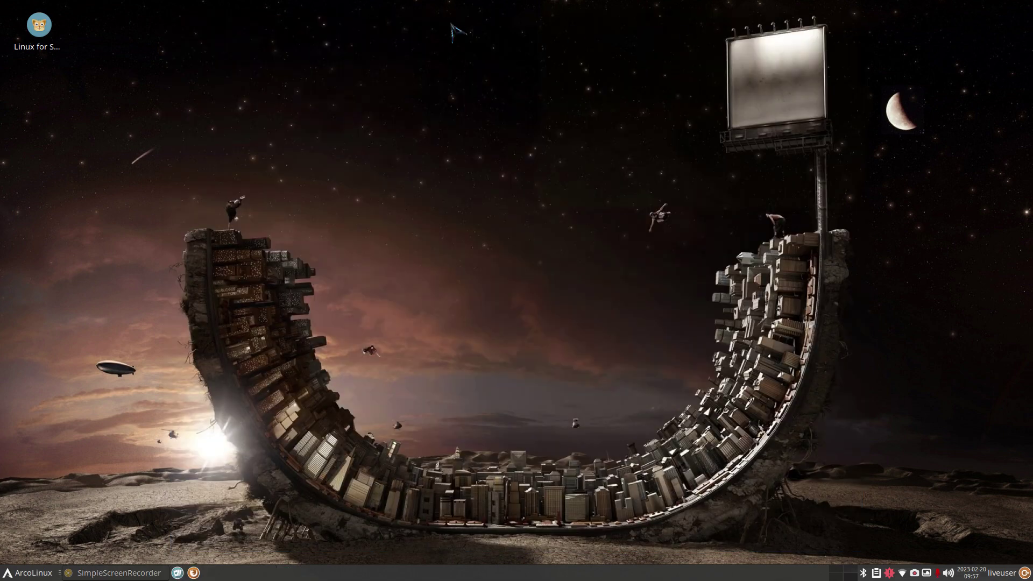
# Add the Linux for Seniors link to the panel as a launcher and move it directly after the Firefox launcher
pyautogui.rightClick(39, 27)
pyautogui.moveTo(90, 85)
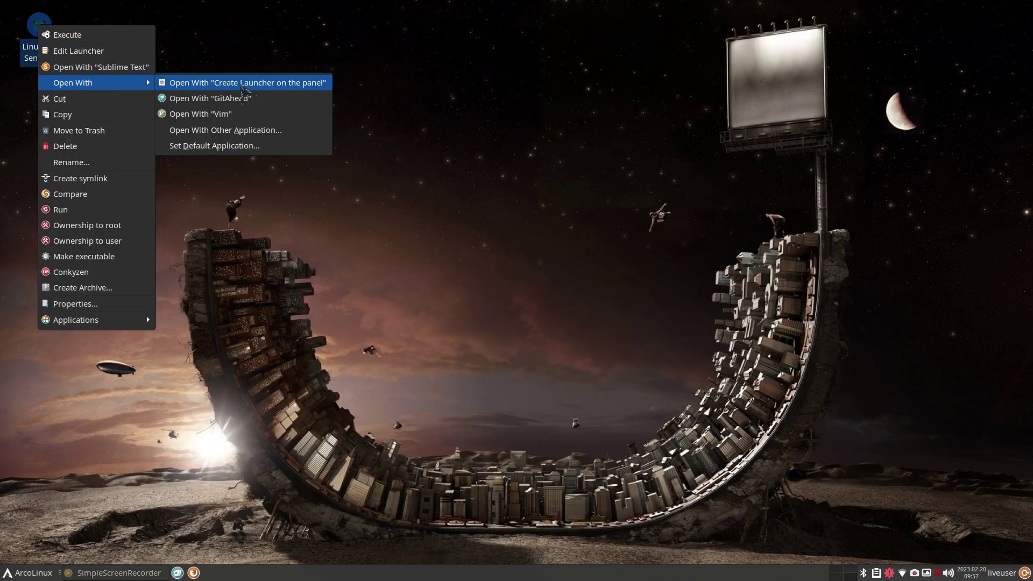
pyautogui.click(242, 84)
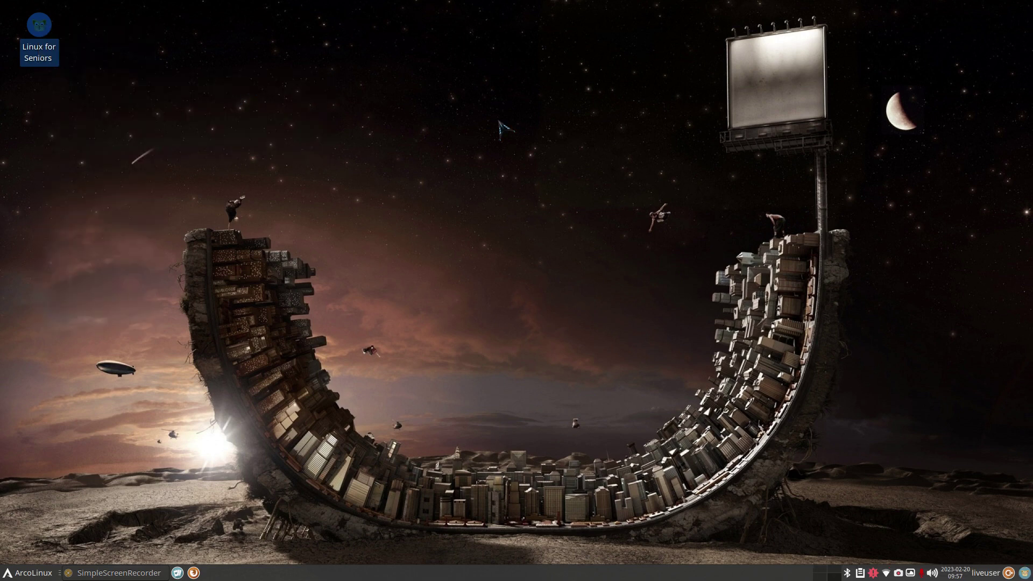
pyautogui.rightClick(1025, 573)
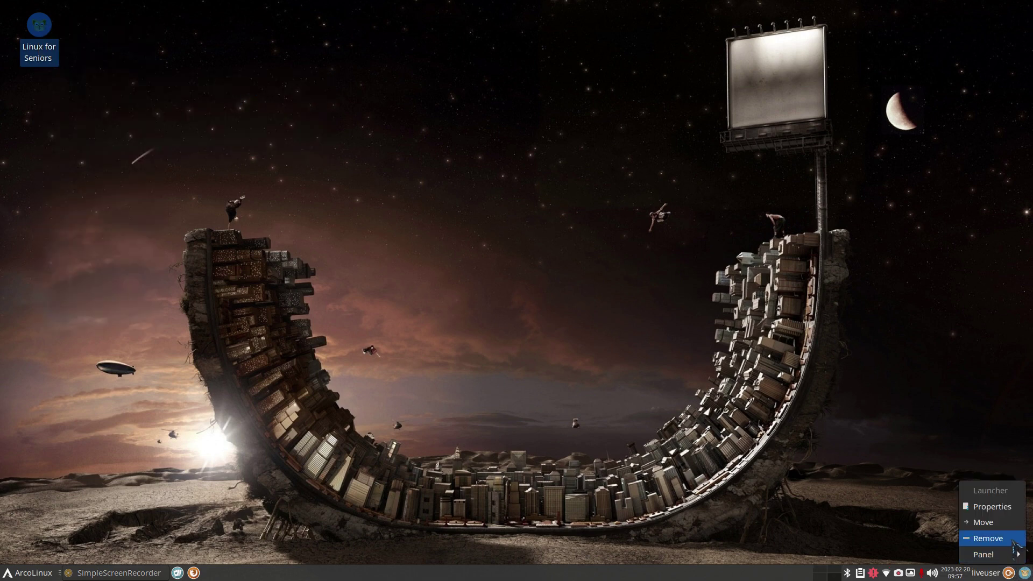
pyautogui.click(991, 521)
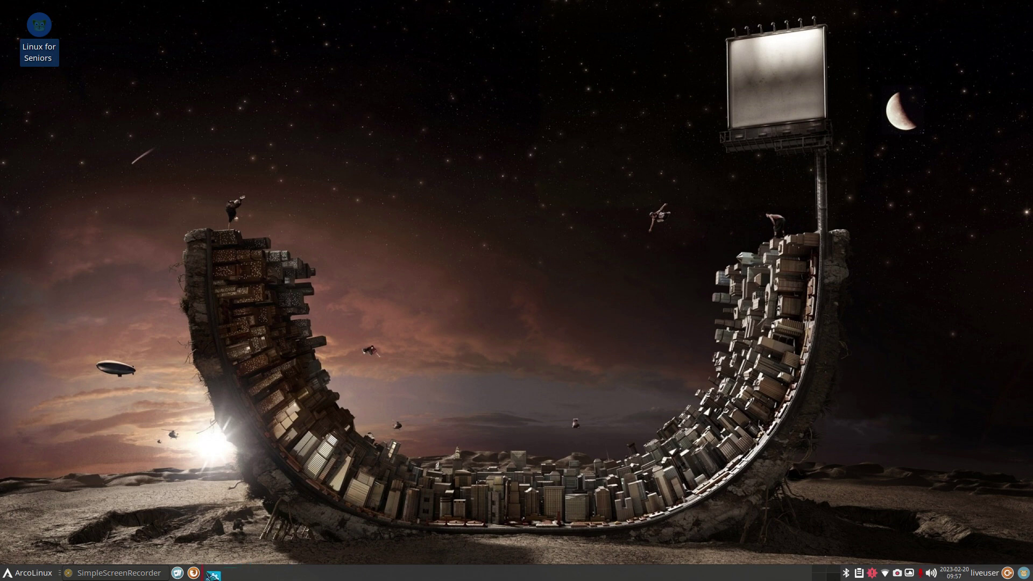
pyautogui.click(211, 573)
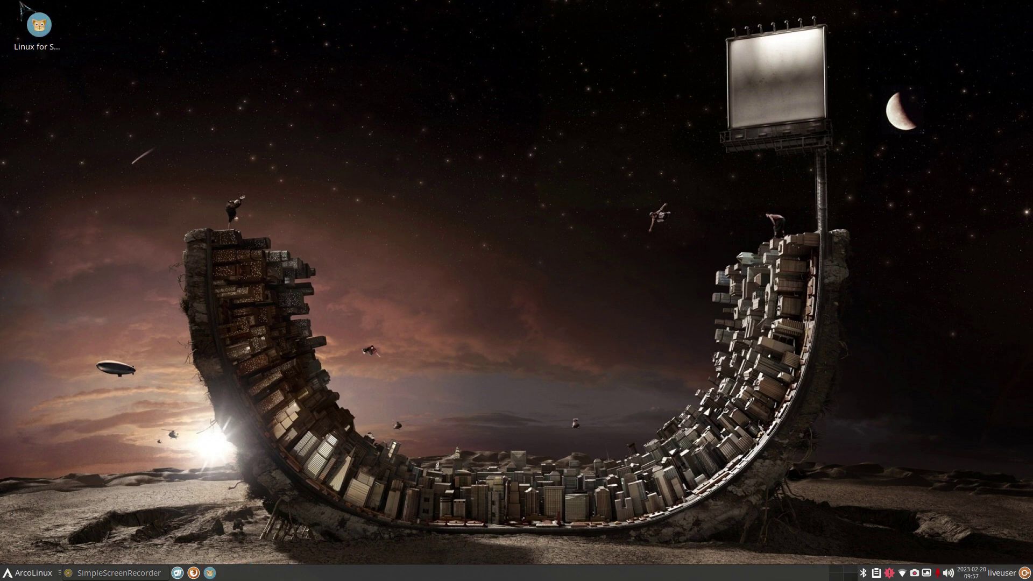
# Delete the Linux for Seniors link from the desktop
pyautogui.moveTo(80, 15); pyautogui.dragTo(14, 77)
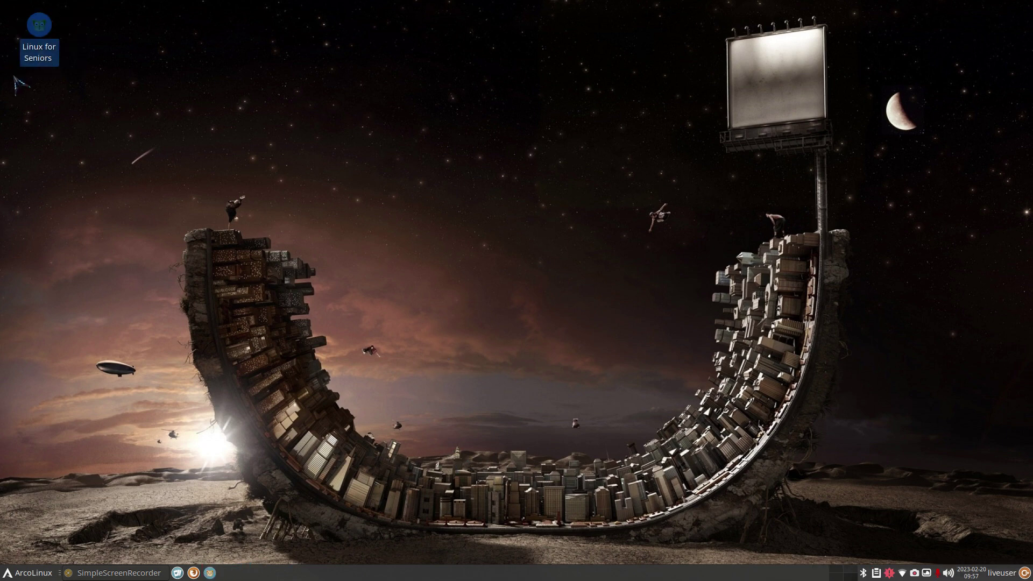
pyautogui.press('Delete')
# Examine the application categories offered from the desktop's context menu, then open the Log Out dialog and cancel it
pyautogui.rightClick(361, 103)
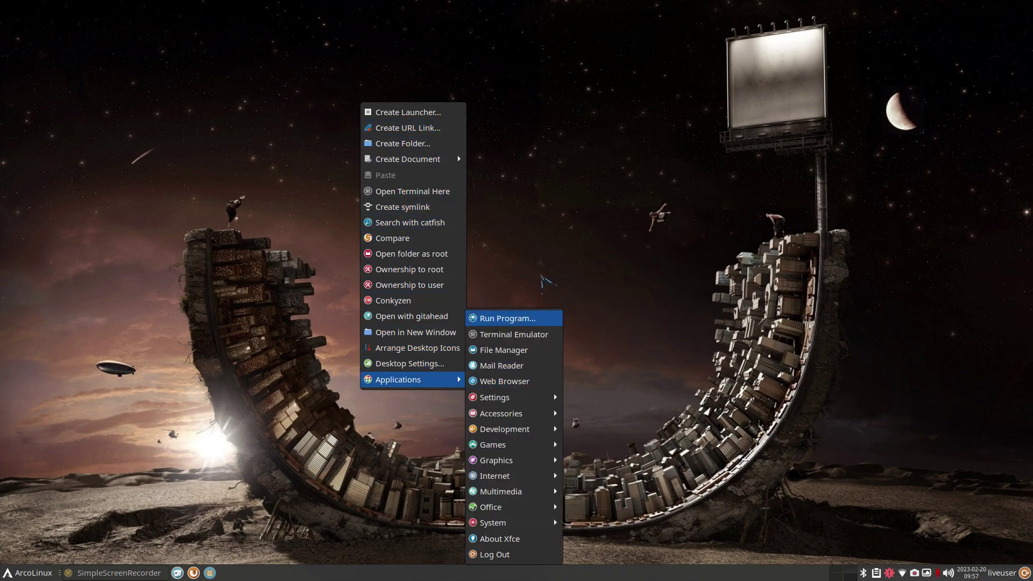
pyautogui.click(571, 85)
pyautogui.rightClick(415, 13)
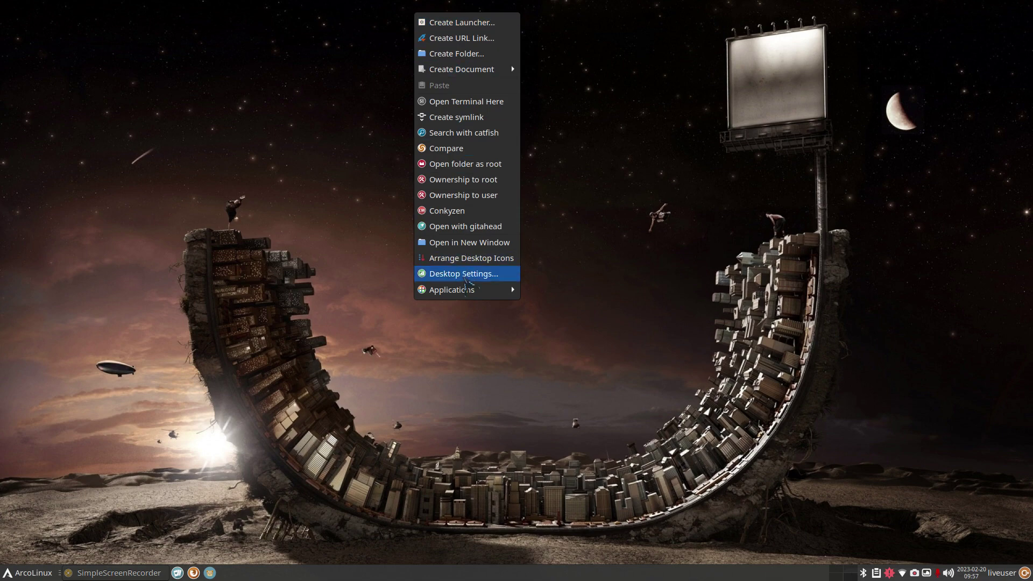
pyautogui.moveTo(469, 290)
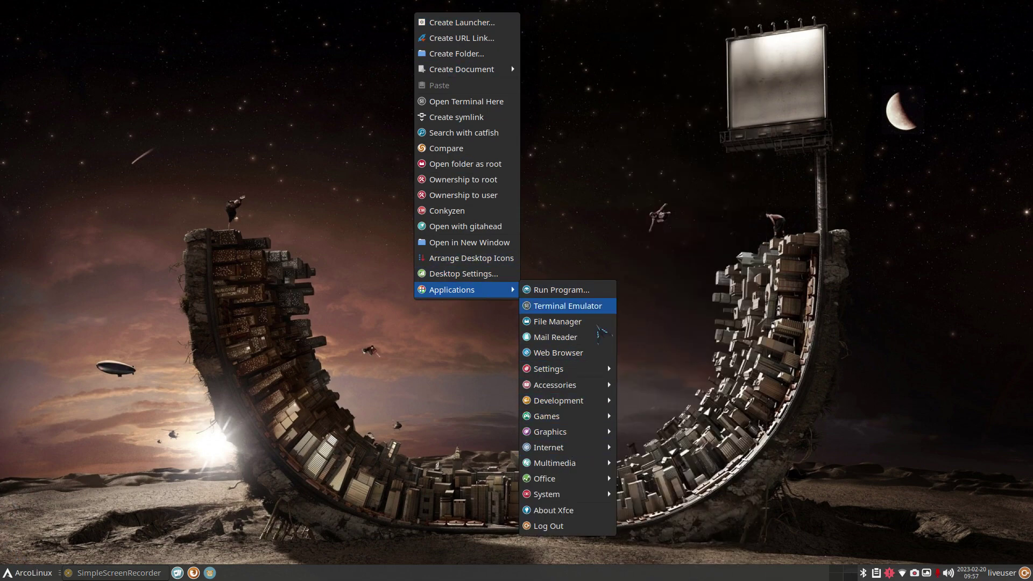
pyautogui.moveTo(592, 379)
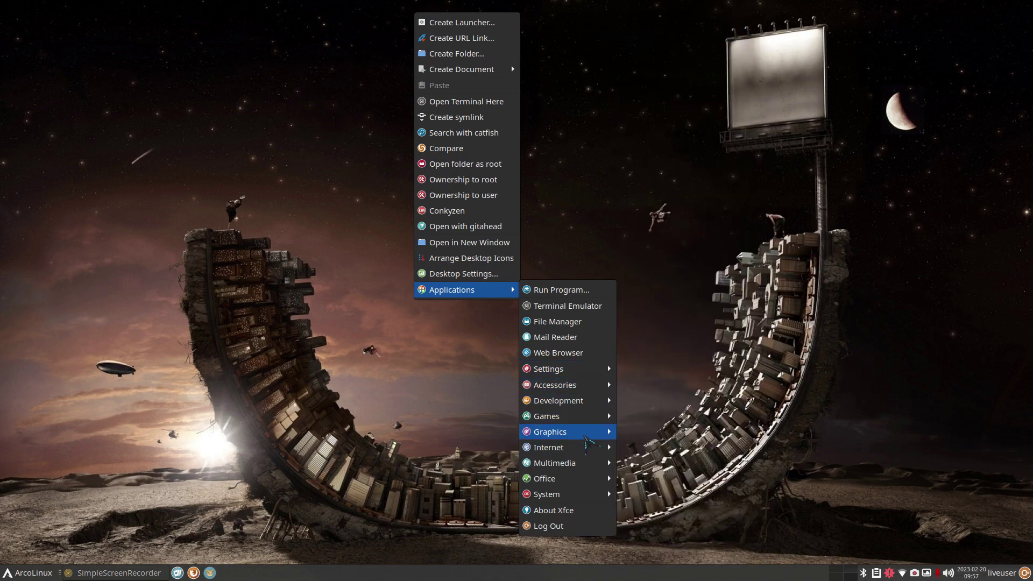
pyautogui.moveTo(586, 471)
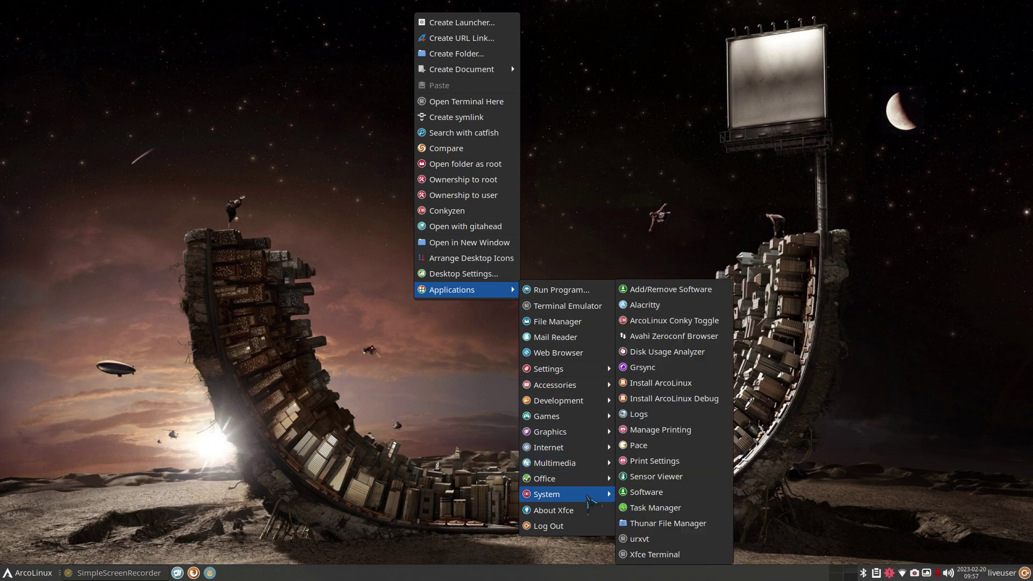
pyautogui.click(562, 527)
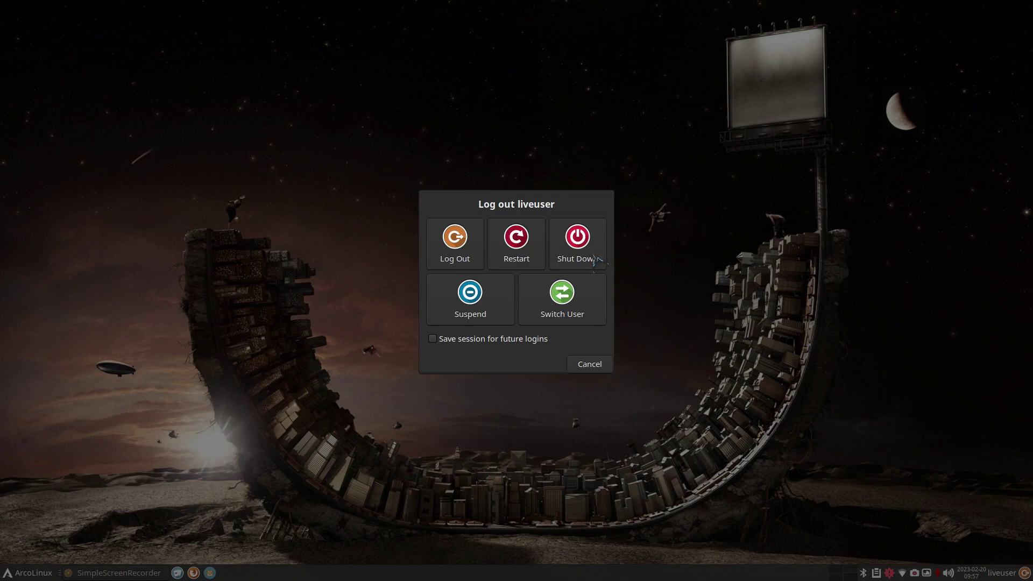
pyautogui.click(597, 372)
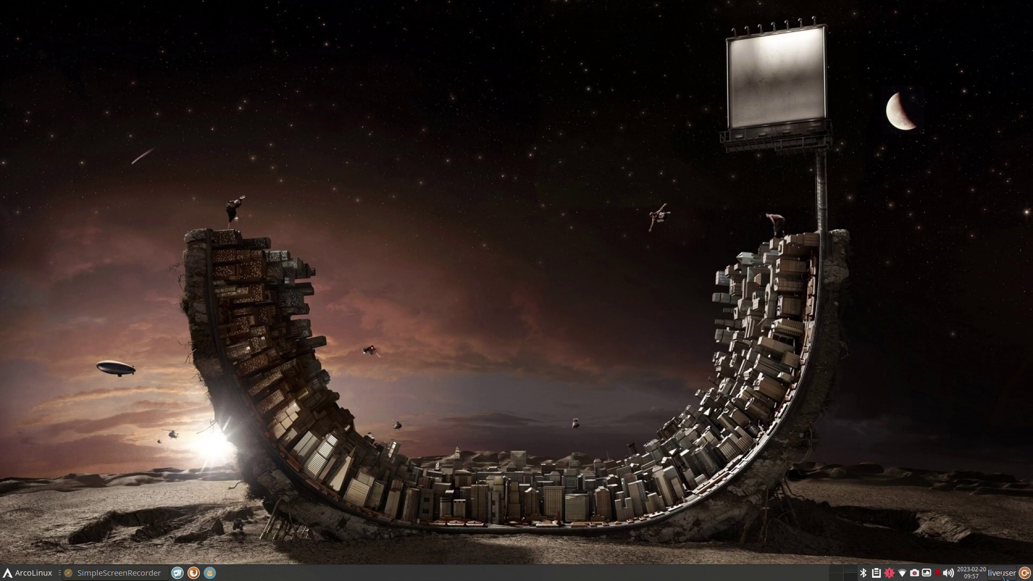
# Check the panel's clock and volume pop-ups, dismissing each one
pyautogui.click(977, 573)
pyautogui.click(883, 442)
pyautogui.click(949, 574)
pyautogui.click(767, 395)
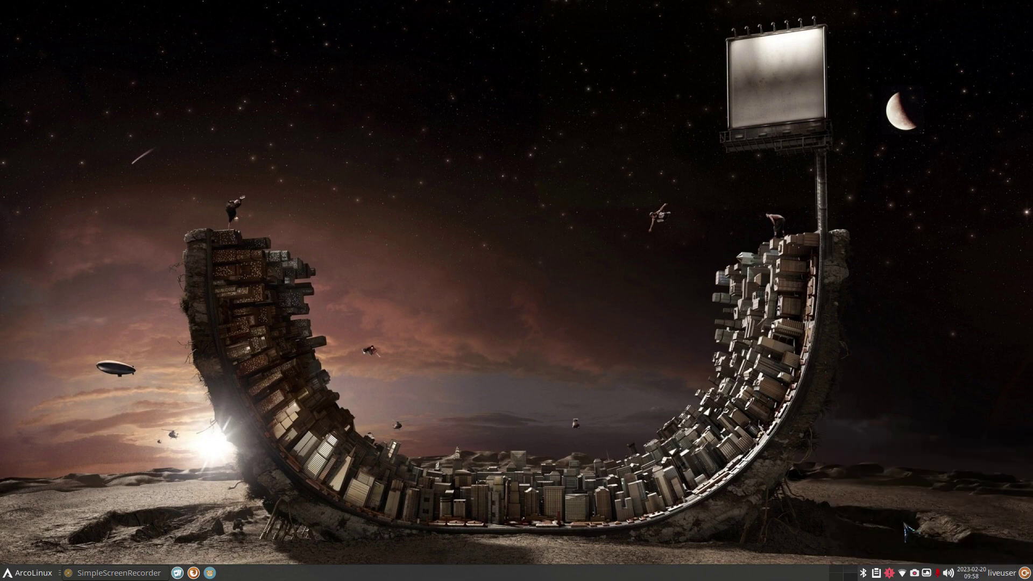
# Check the tray menus of the Variety wallpaper changer, the Wi-Fi network and the Clipman clipboard manager, dismissing each one
pyautogui.click(929, 575)
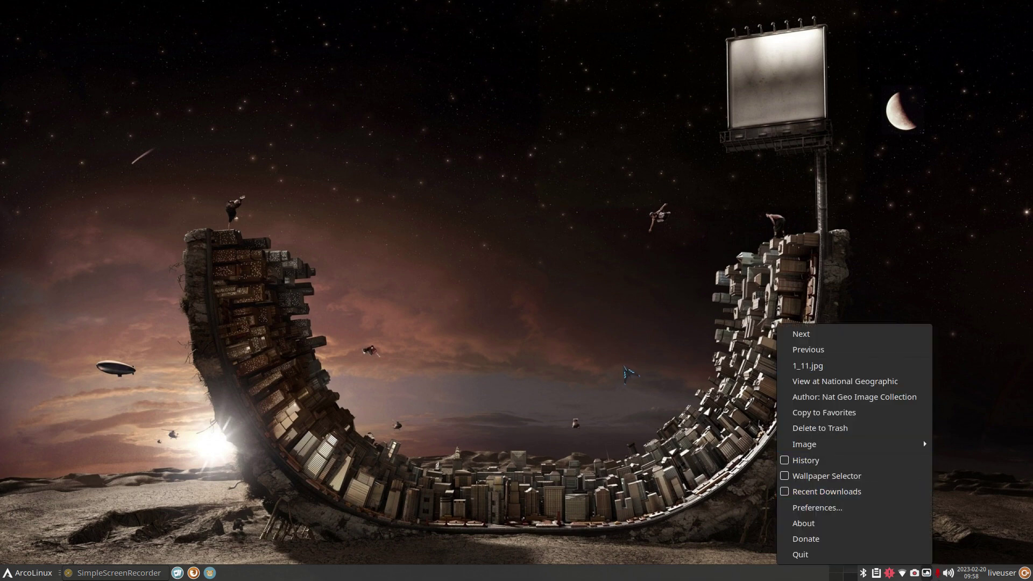
pyautogui.click(943, 442)
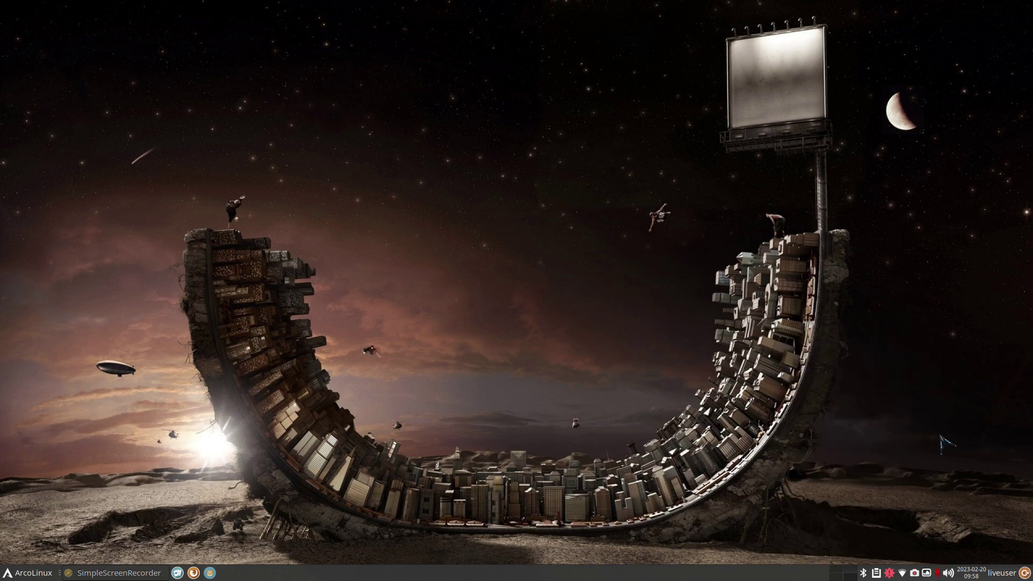
pyautogui.click(903, 574)
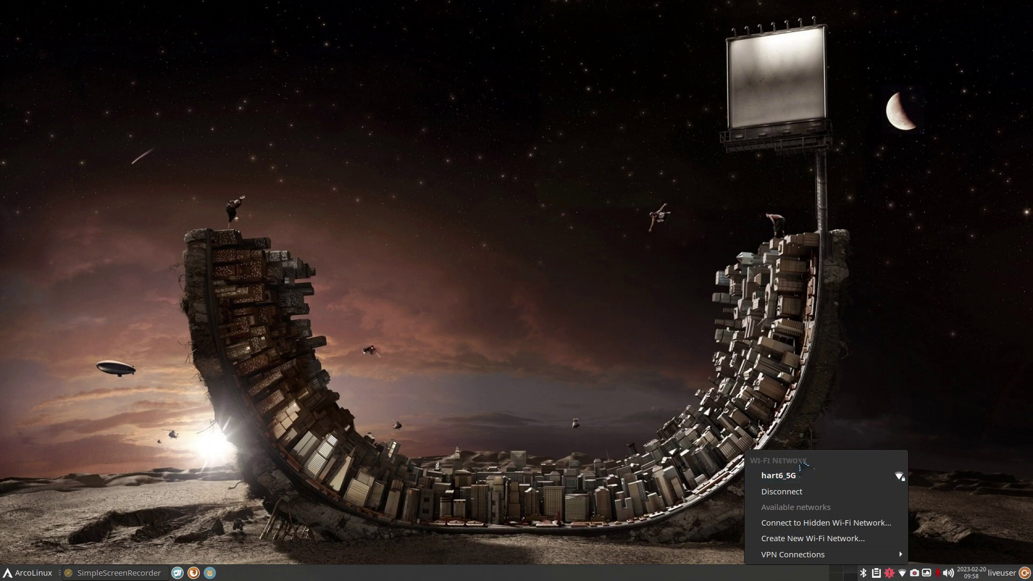
pyautogui.click(633, 359)
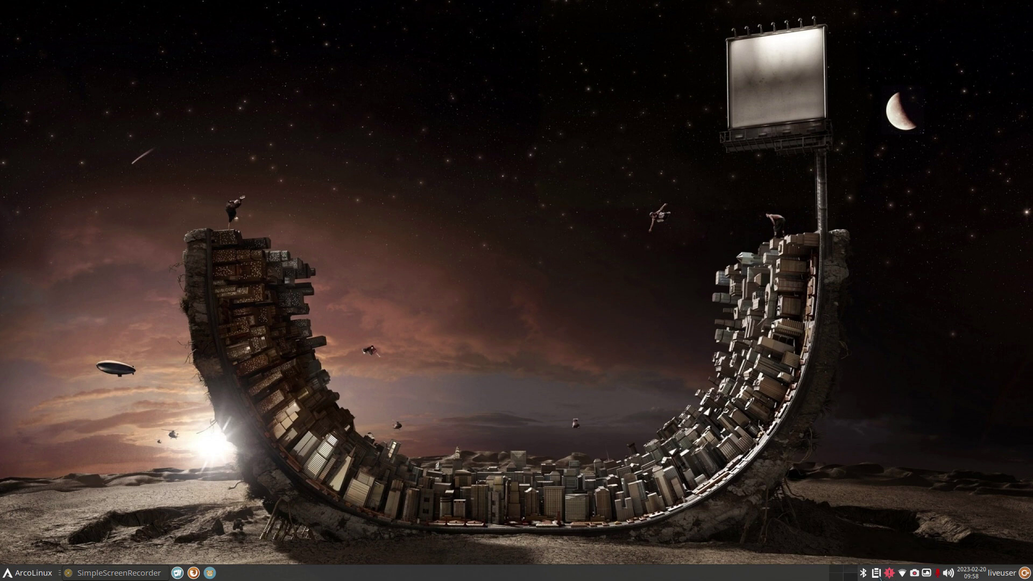
pyautogui.click(877, 575)
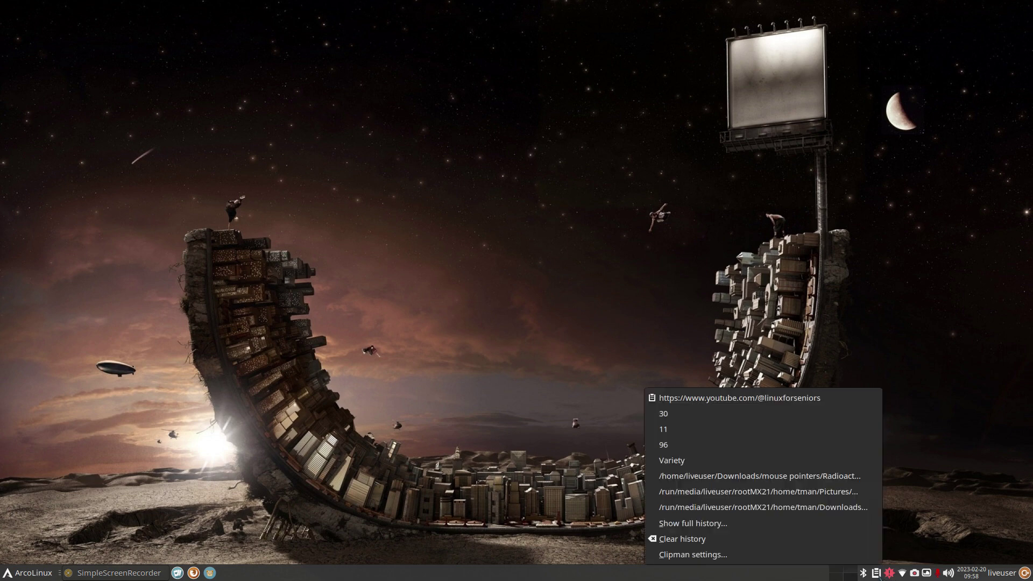
pyautogui.click(959, 451)
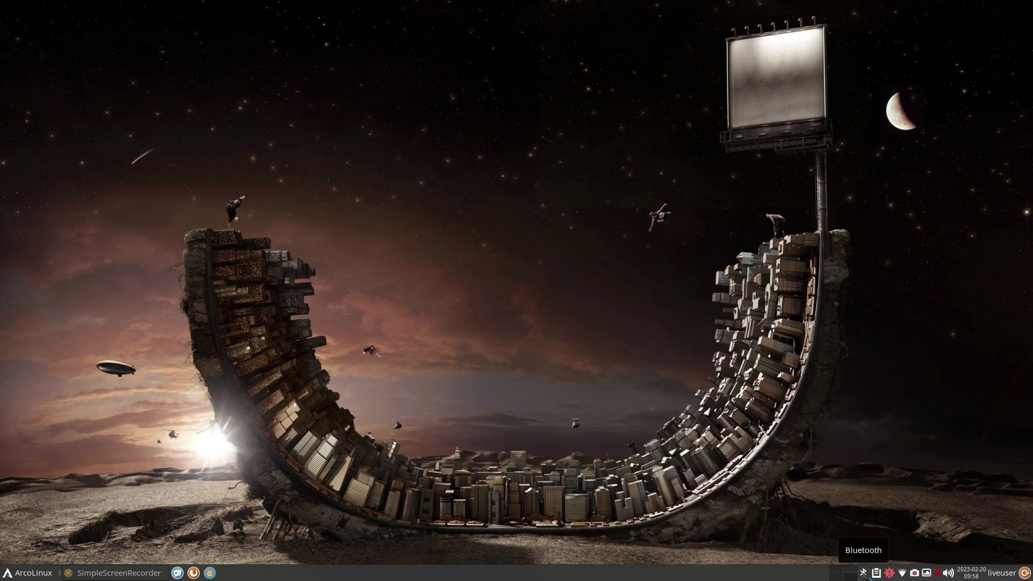